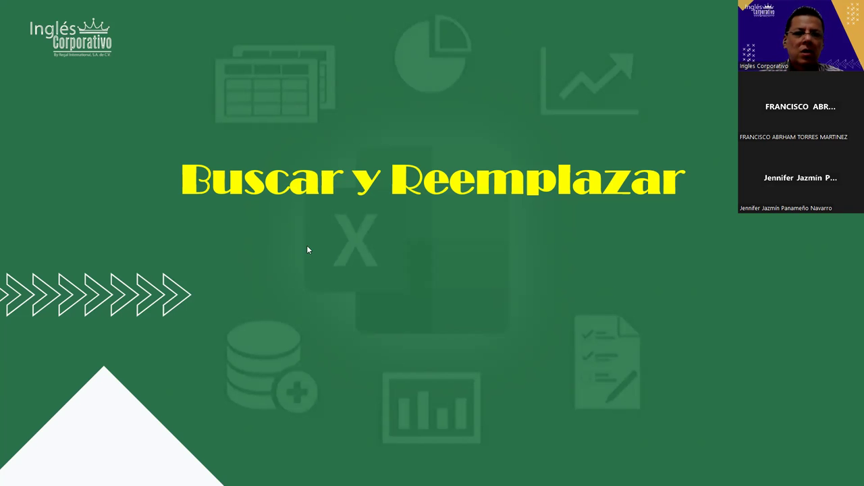
Advance the slideshow to the Objetivo slide and switch to the Excel workbook.
click(356, 254)
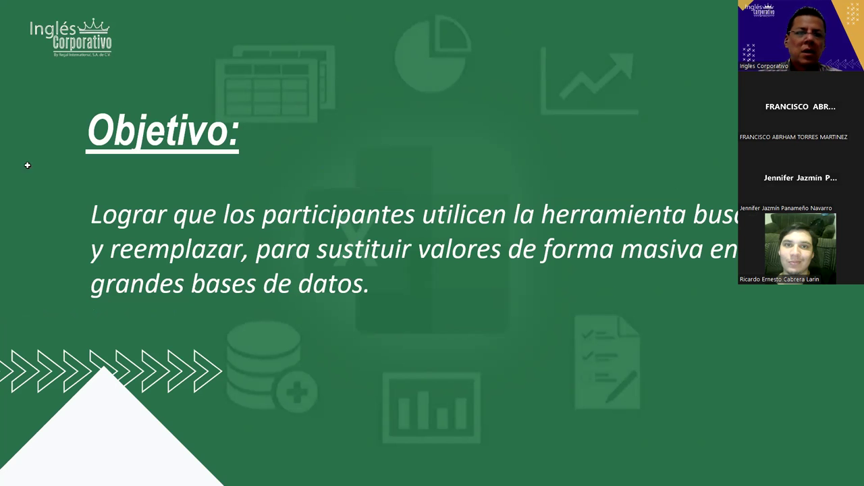
key(alt+Tab)
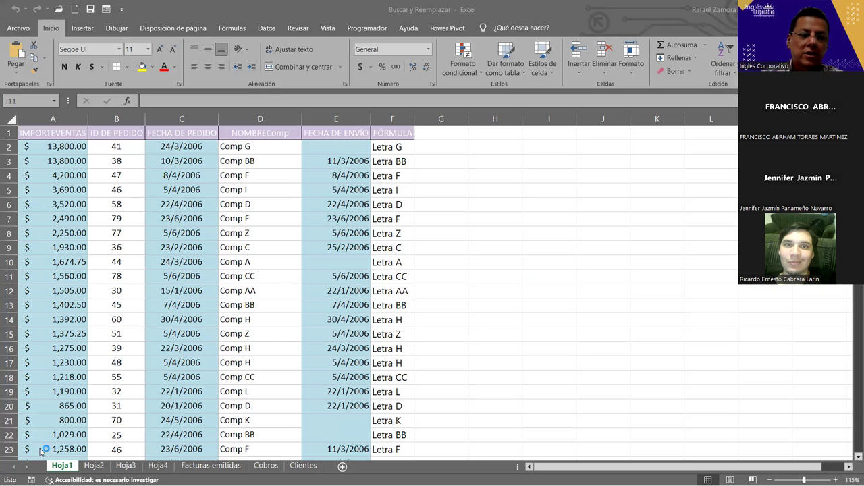
click(98, 465)
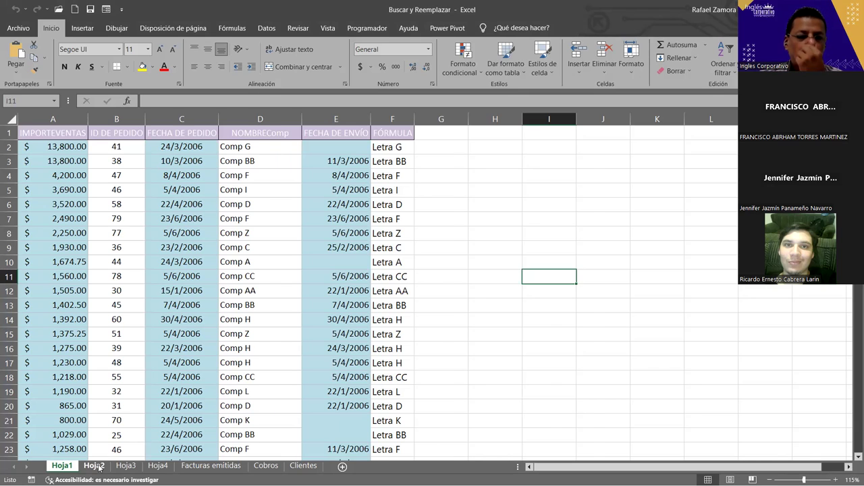
click(126, 466)
click(157, 465)
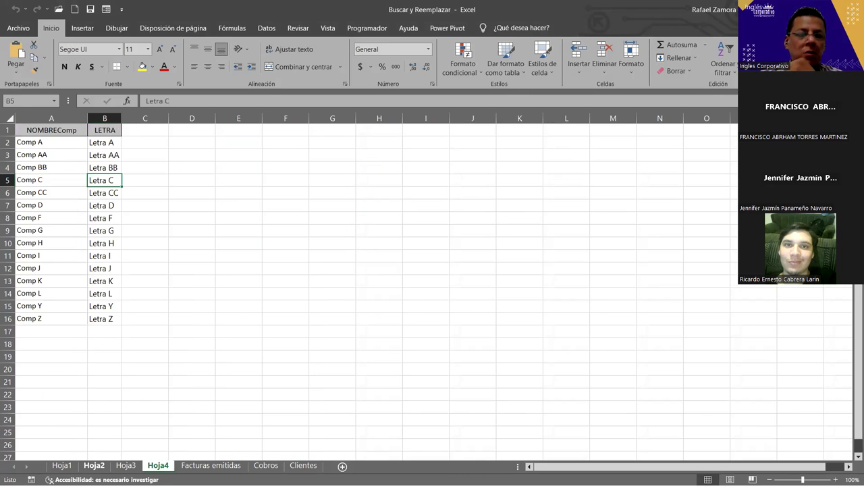
click(61, 465)
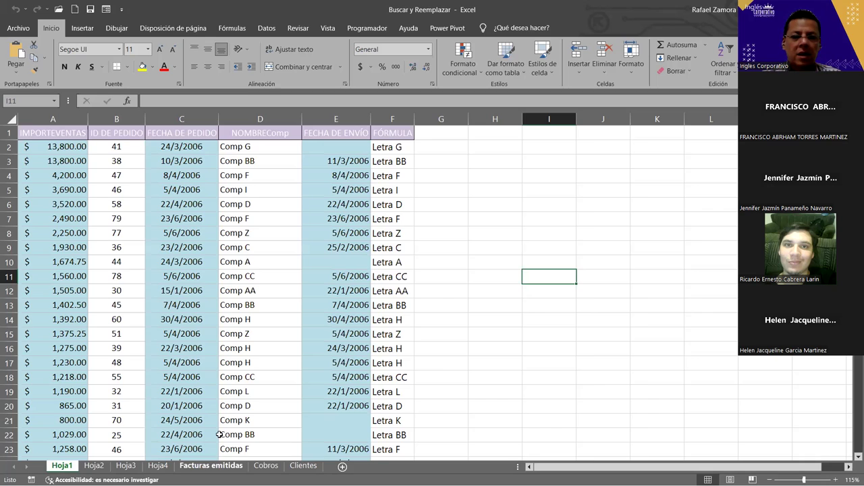
click(211, 465)
key(ctrl+Page_Down)
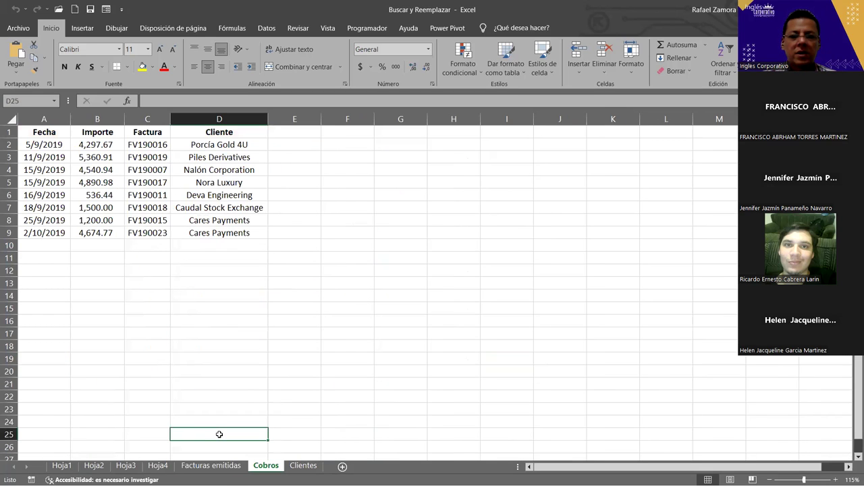
key(ctrl+Page_Up)
key(ctrl+Page_Down)
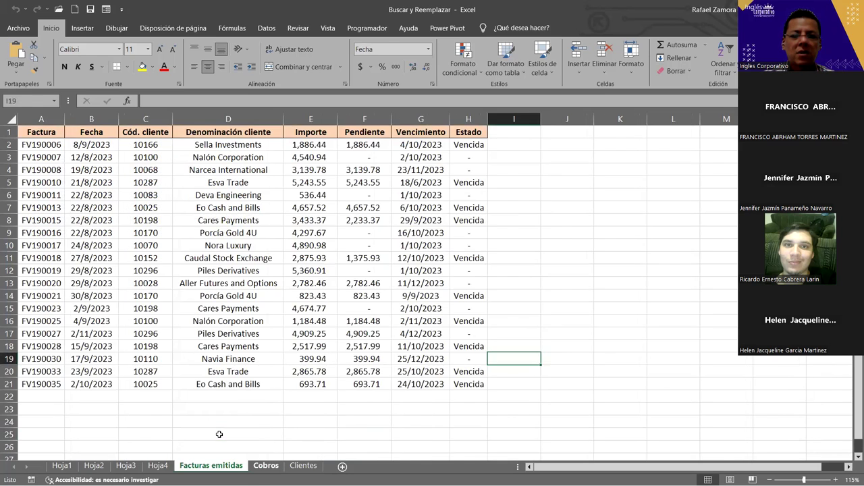
key(ctrl+Page_Down)
key(ctrl+Page_Down)
click(69, 466)
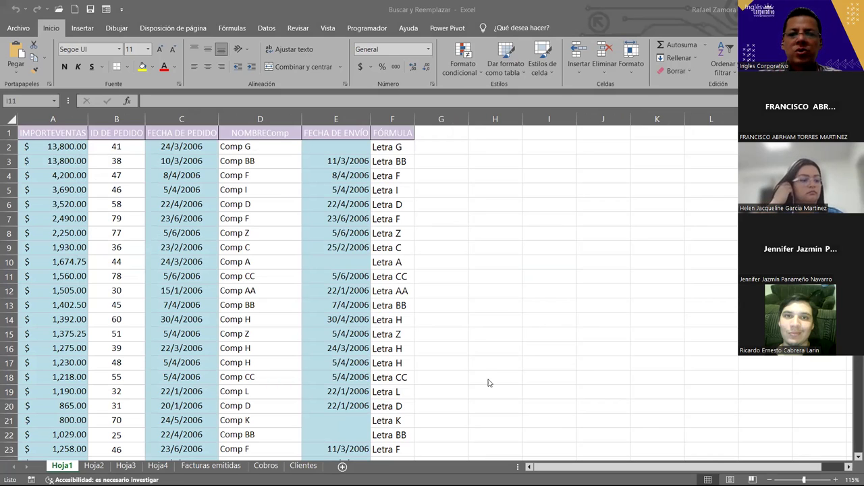
click(505, 307)
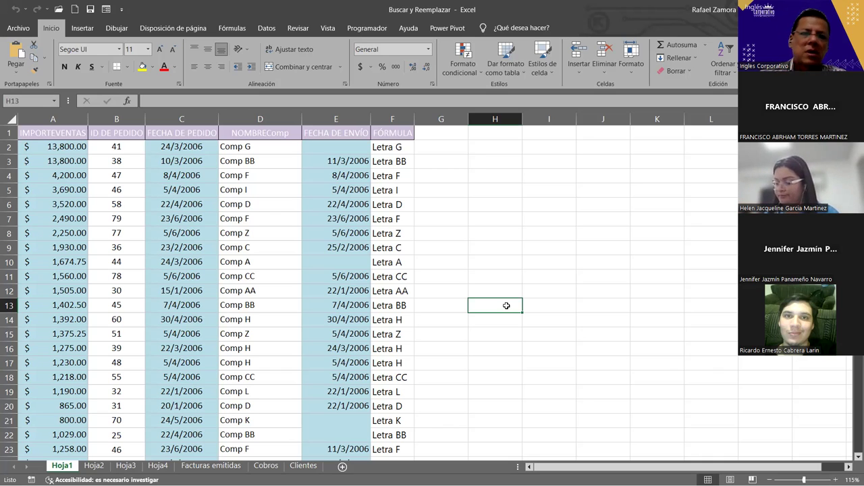
scroll(49, 339, down, 3)
scroll(202, 378, down, 3)
scroll(219, 383, down, 7)
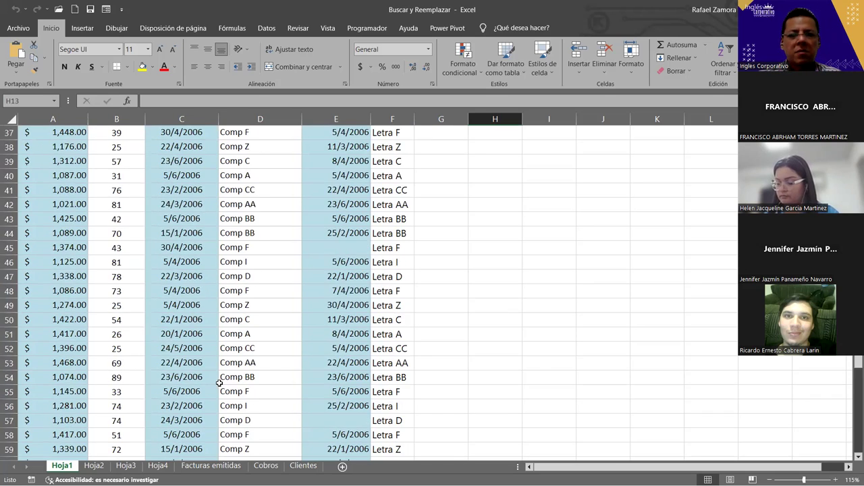
scroll(219, 382, down, 9)
scroll(219, 382, down, 2)
scroll(220, 383, up, 8)
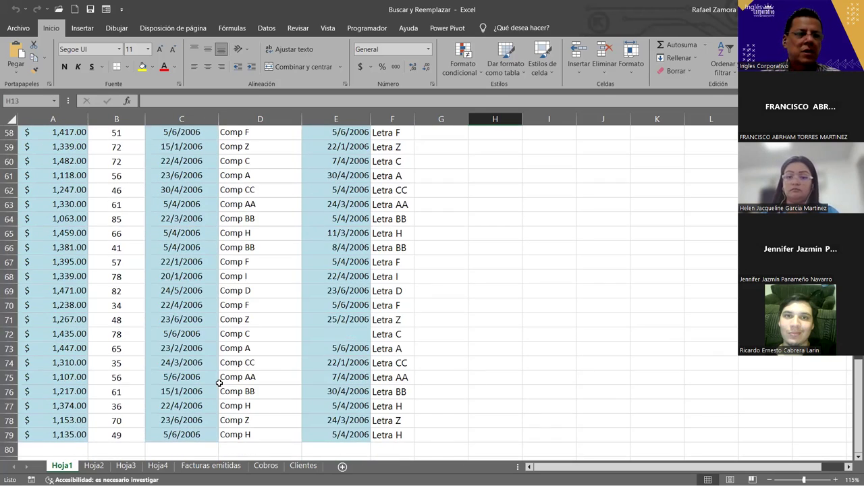
scroll(219, 383, up, 8)
scroll(219, 383, up, 8)
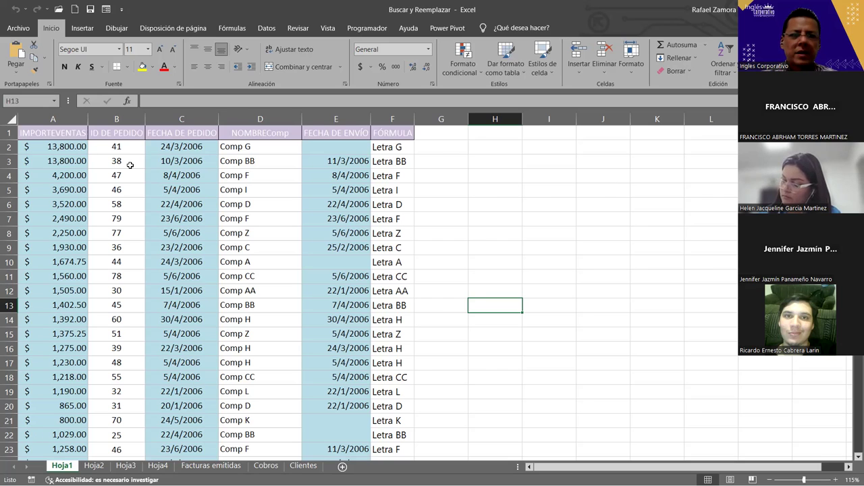
click(116, 146)
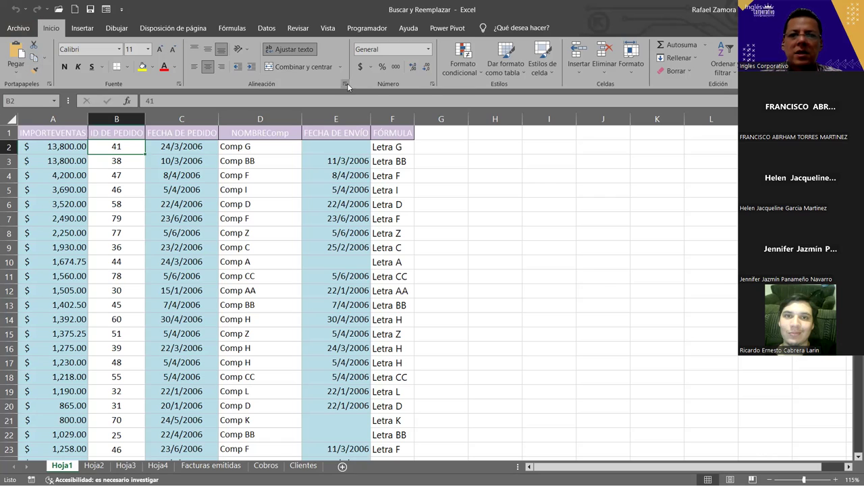
Close the Ordenar y filtrar menu, then open Buscar y reemplazar with Ctrl+B, shifted slightly right.
click(731, 75)
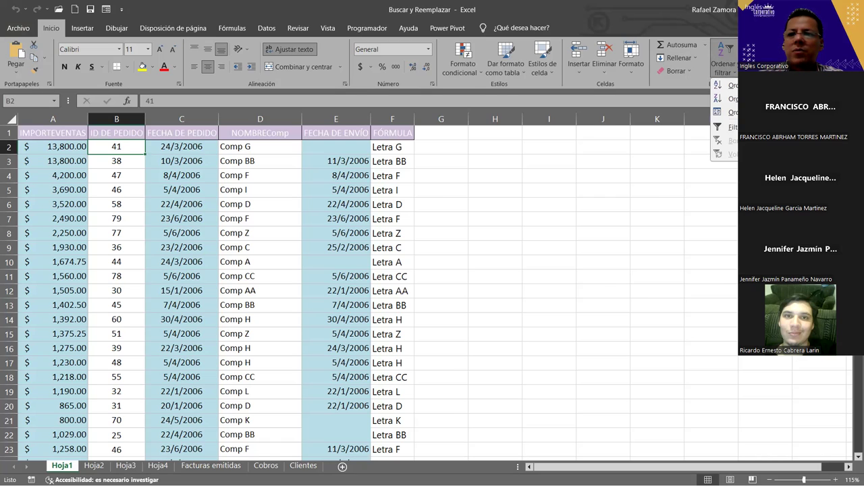
click(719, 68)
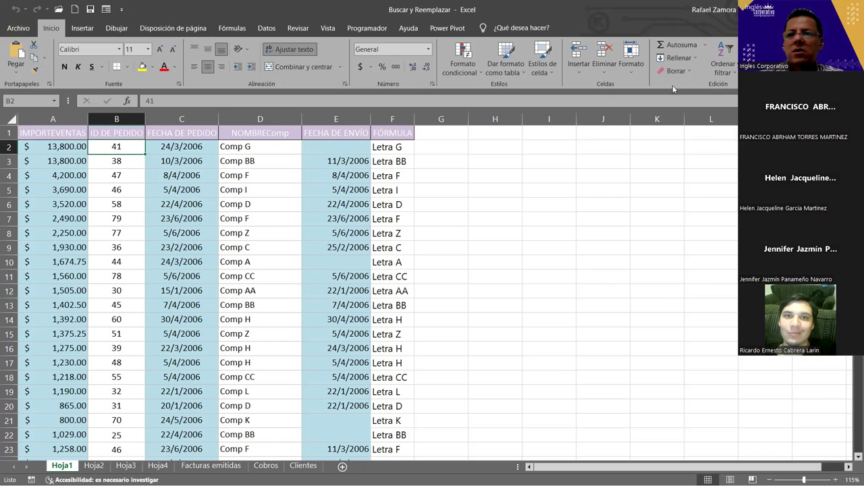
click(673, 88)
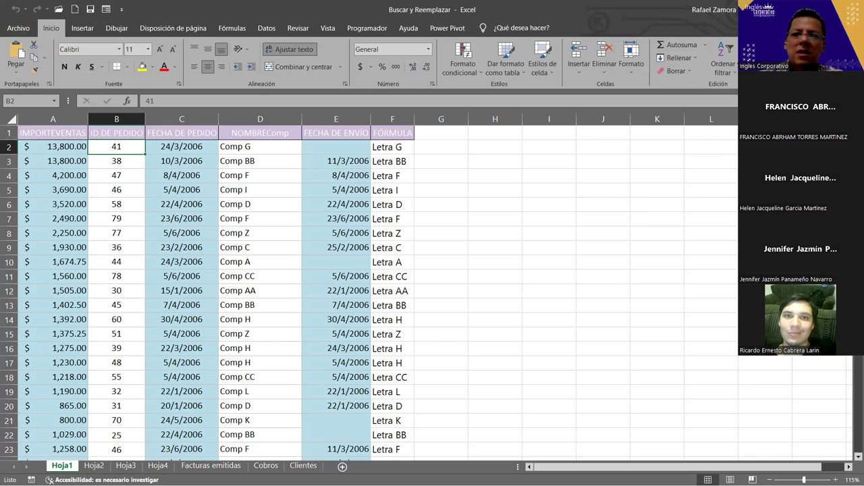
key(ctrl+b)
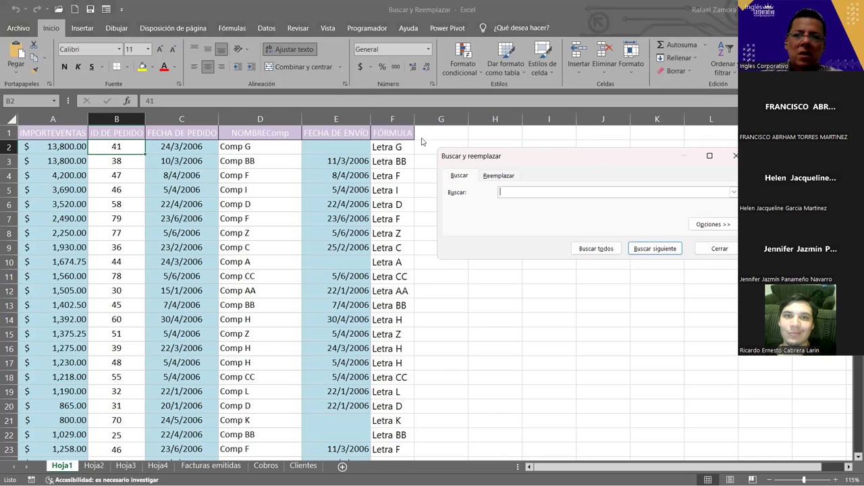
key(Escape)
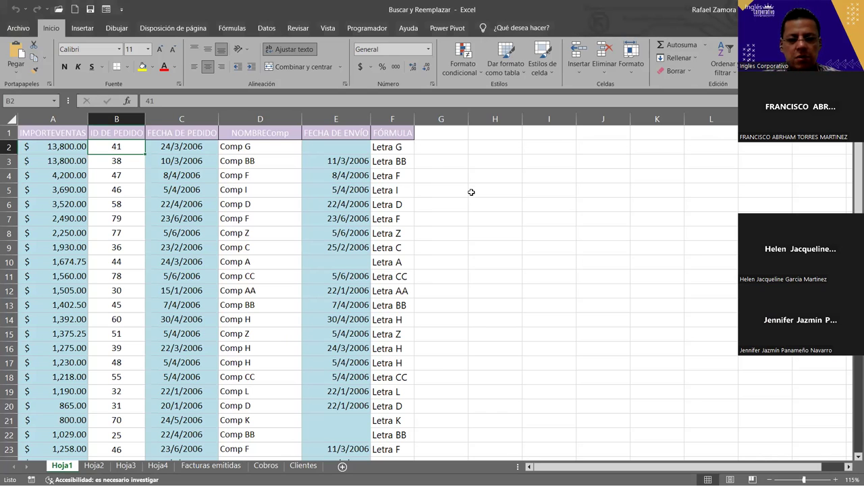
key(ctrl+b)
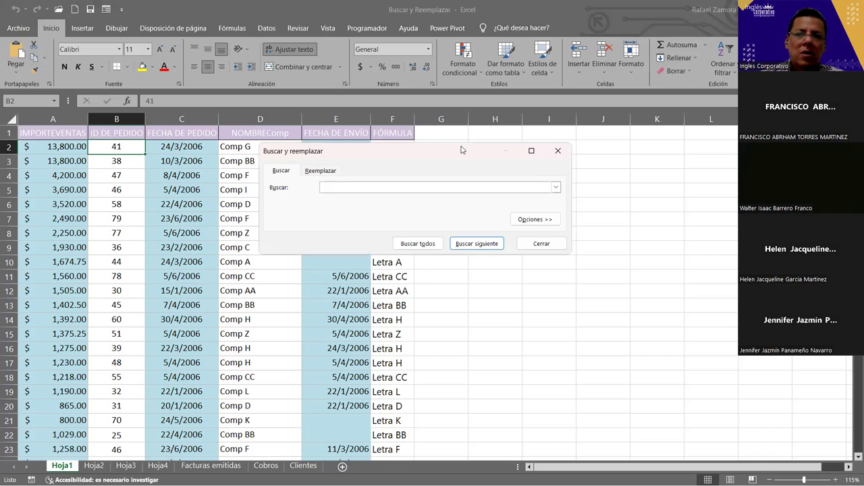
drag(461, 149, 503, 147)
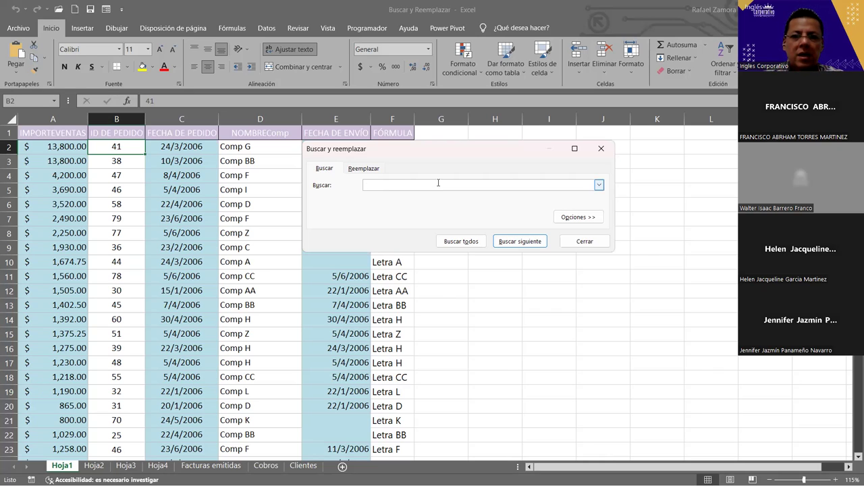
List all cells containing 'a' and enlarge the find window to show the four results.
text(a)
click(475, 246)
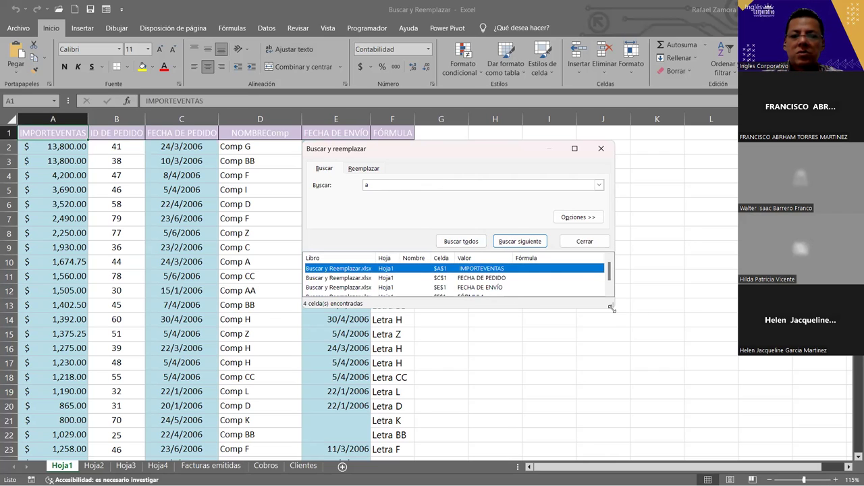
drag(611, 308, 611, 393)
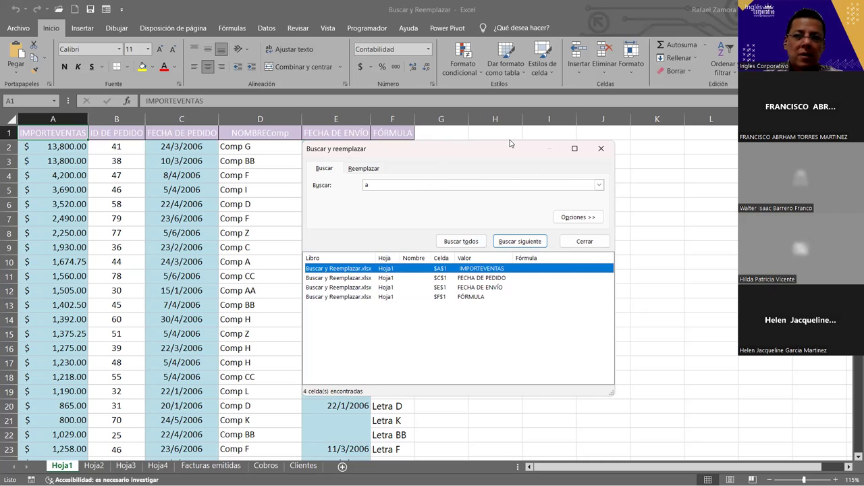
drag(444, 150, 513, 137)
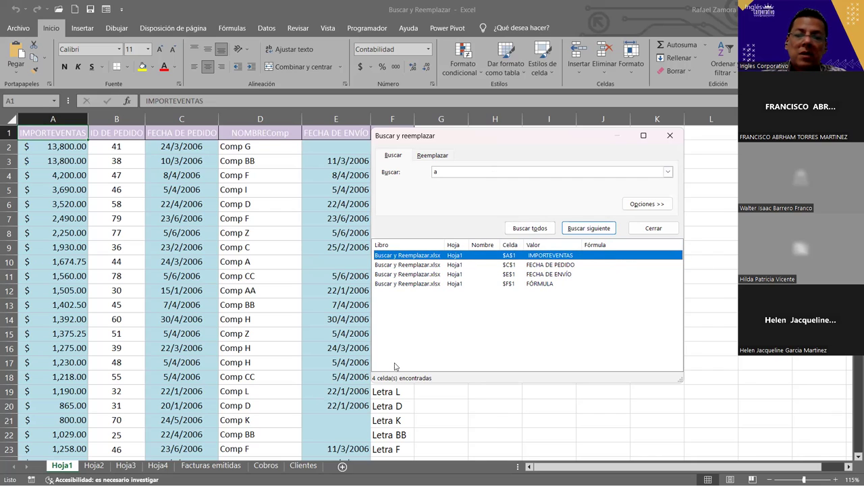
Step through the header matches A1, C1, E1 and F1, then close the find window.
click(524, 227)
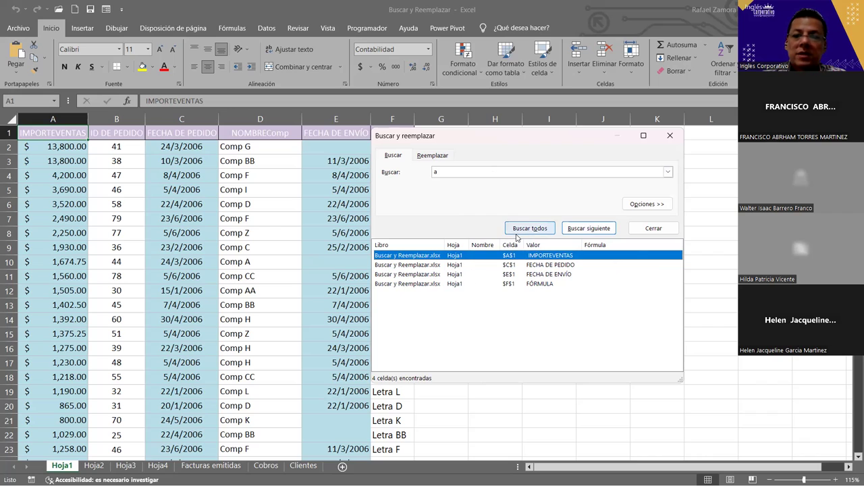
click(588, 229)
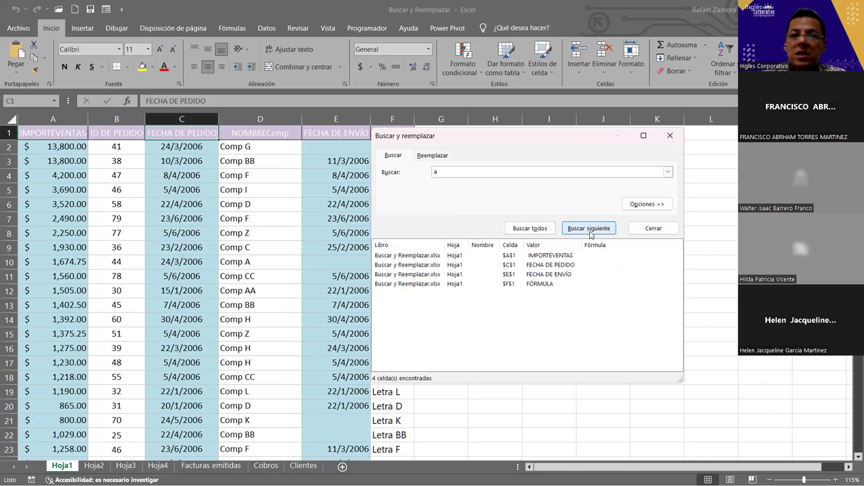
click(593, 230)
click(594, 233)
click(595, 248)
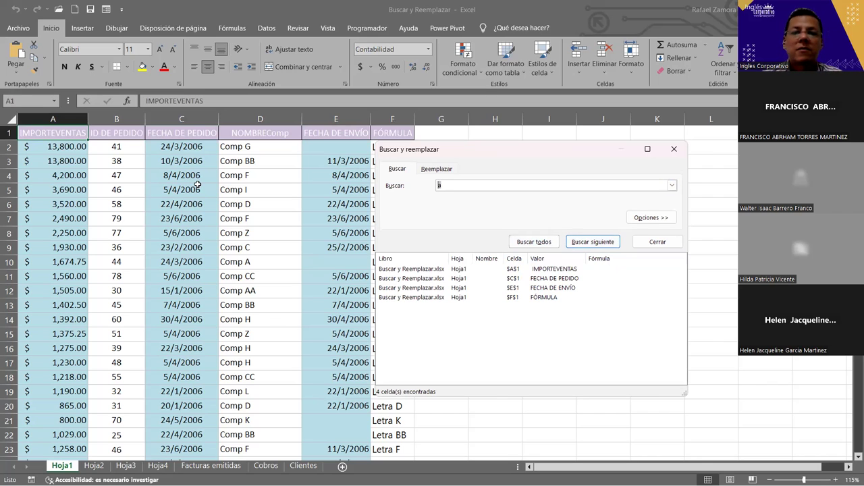
click(671, 242)
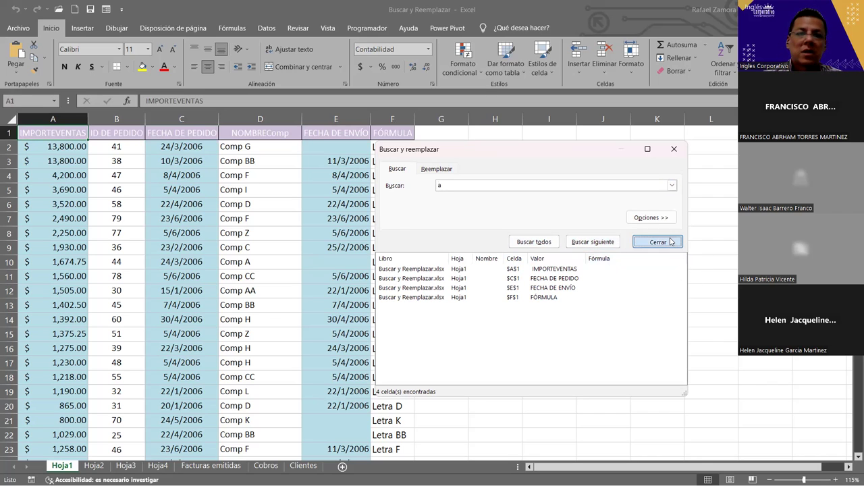
click(181, 190)
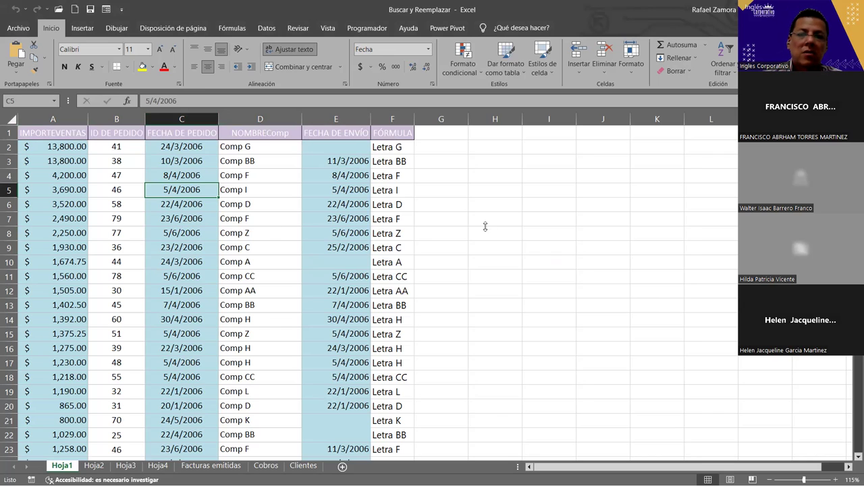
Reopen the find window, jump to the next 'Comp' match and list all matches.
key(ctrl+b)
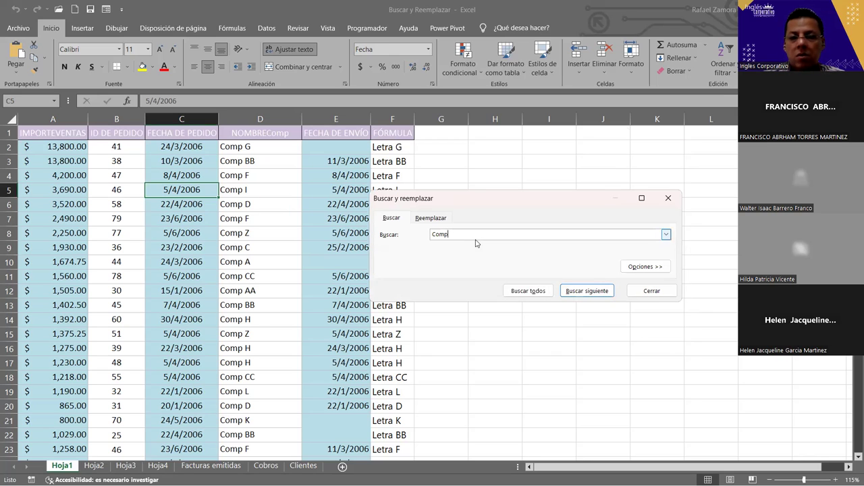
key(Return)
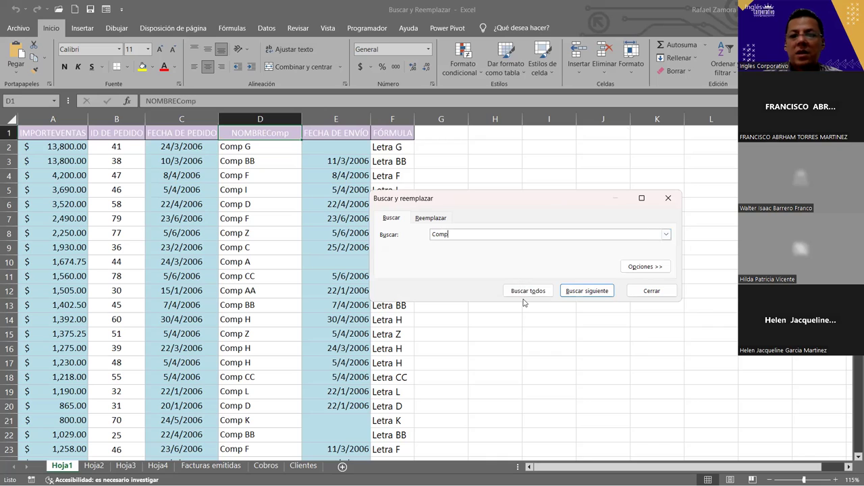
click(524, 297)
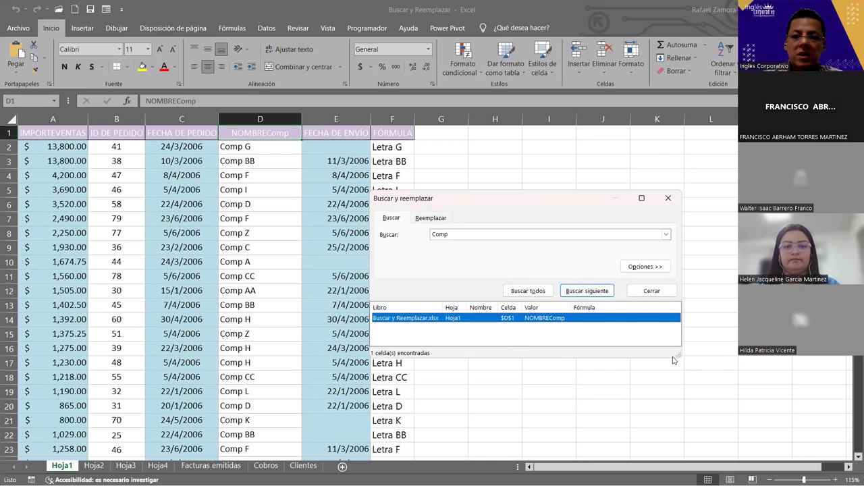
drag(676, 355, 690, 445)
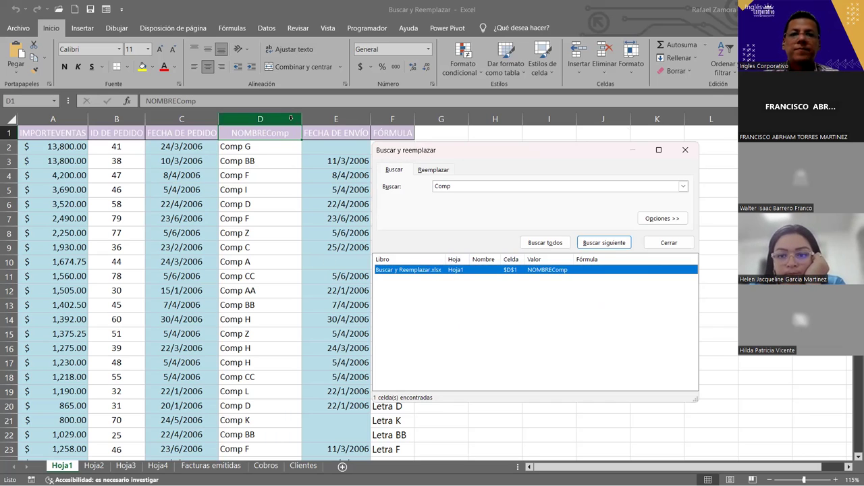
Relist the single D1 NOMBREComp match and shrink the search window.
click(620, 243)
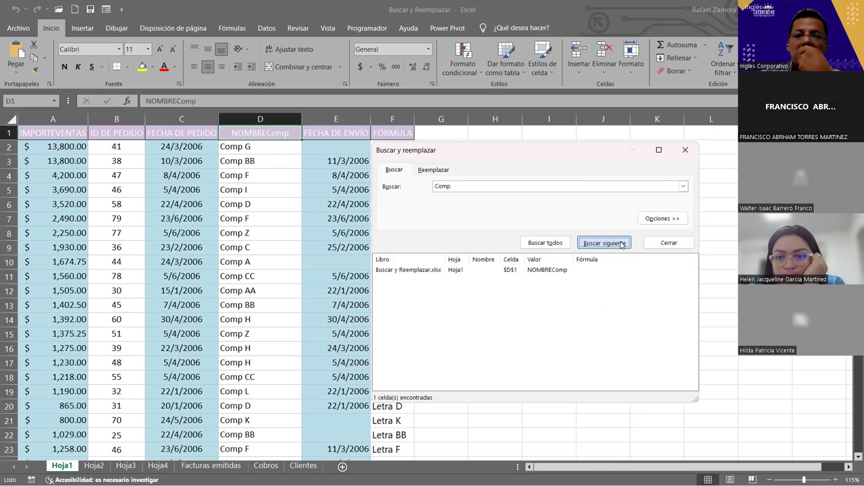
click(546, 244)
click(546, 243)
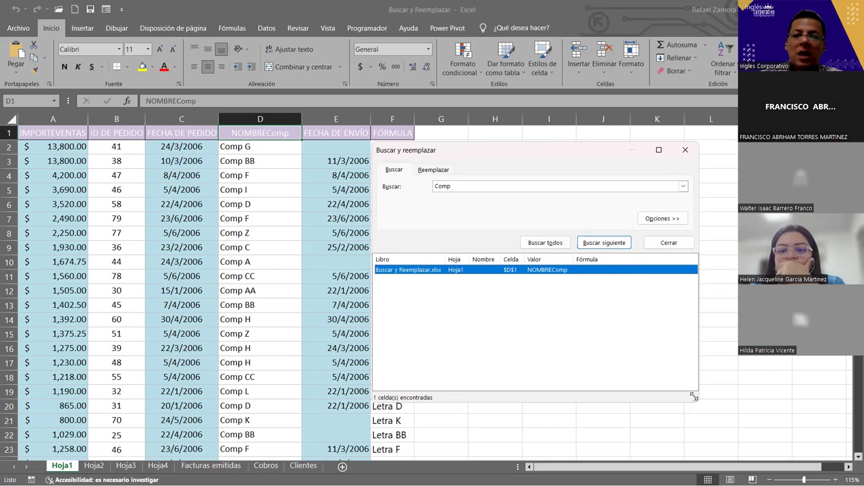
drag(694, 397, 682, 348)
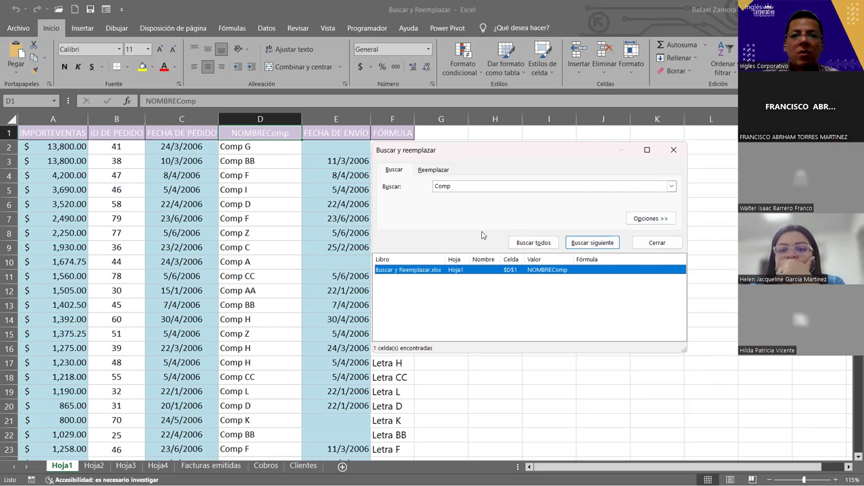
click(457, 186)
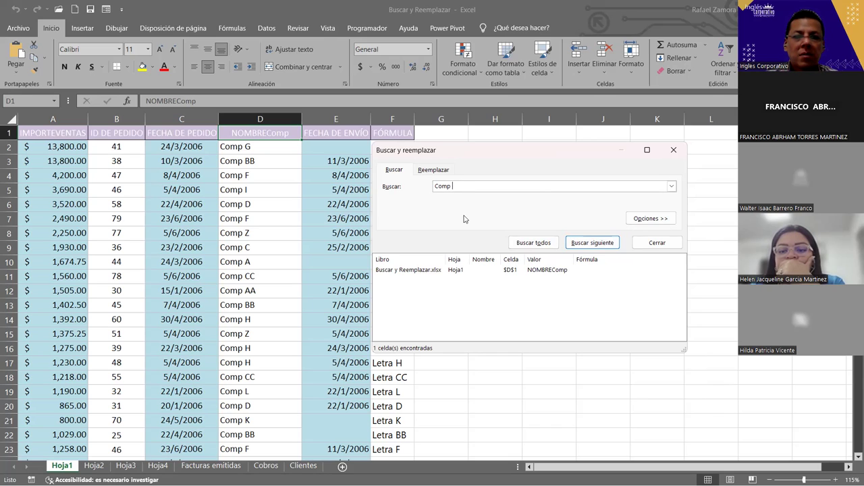
Search for 'Comp A' with Buscar todos and dismiss the nothing-found message.
text(A)
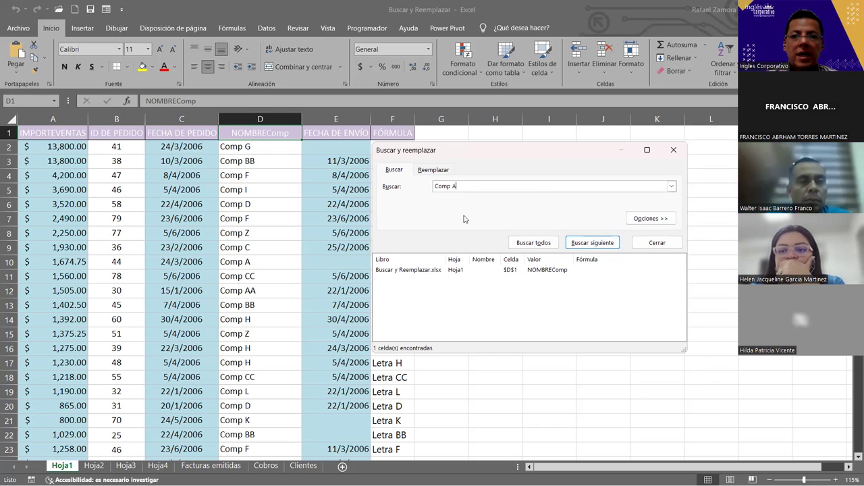
click(533, 243)
click(499, 276)
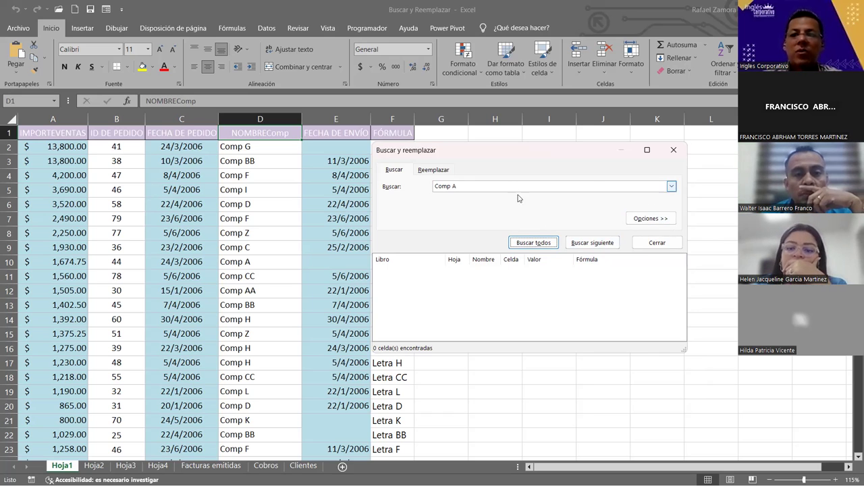
Show the extra options and review Dentro de, Buscar and Buscar en, keeping Hoja, Por filas and Fórmulas.
click(659, 218)
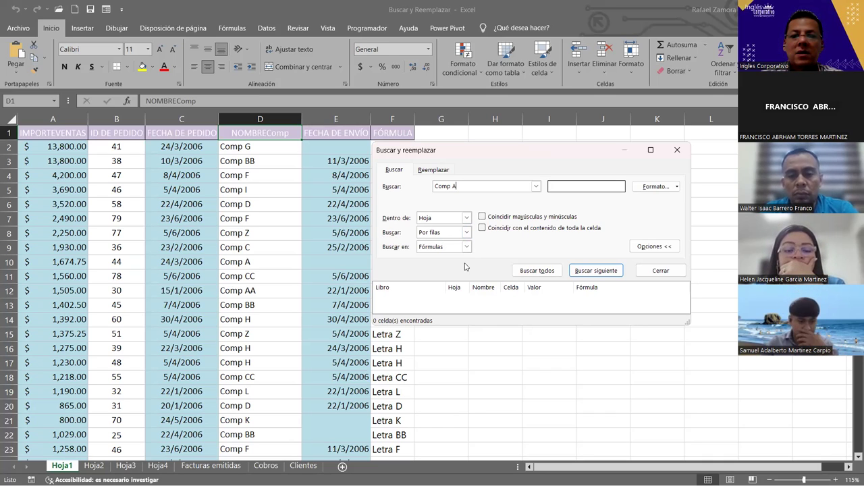
click(467, 248)
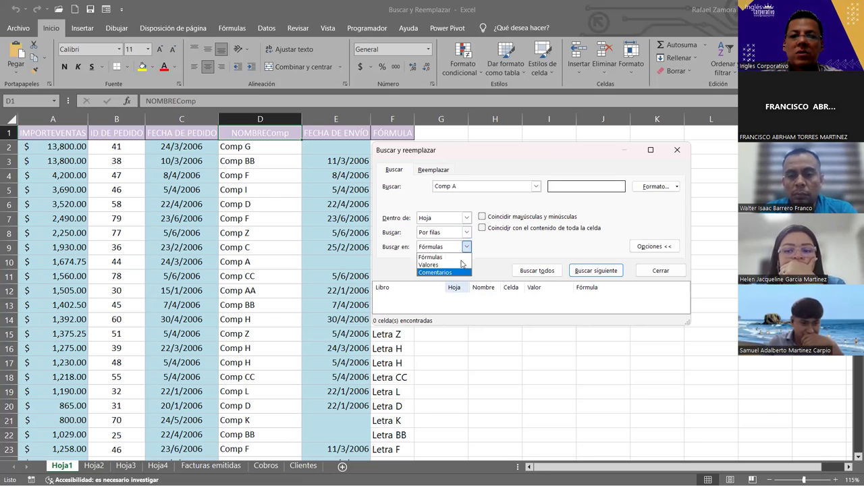
click(465, 233)
click(465, 233)
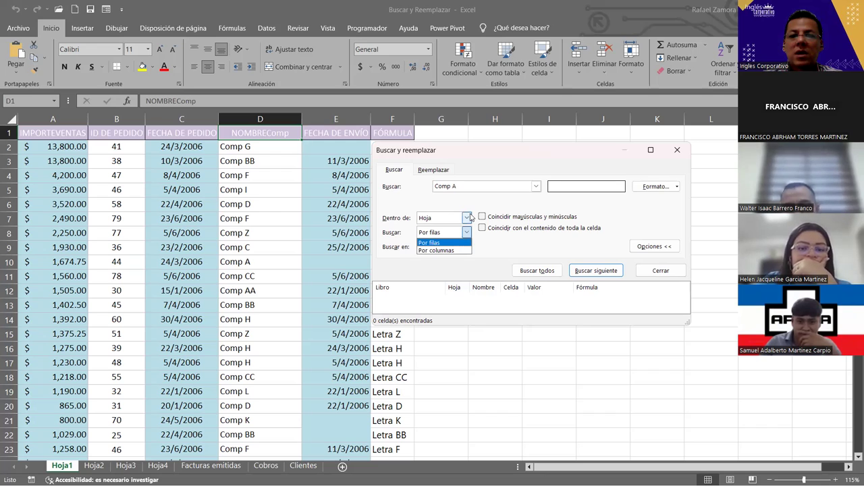
click(467, 217)
click(511, 251)
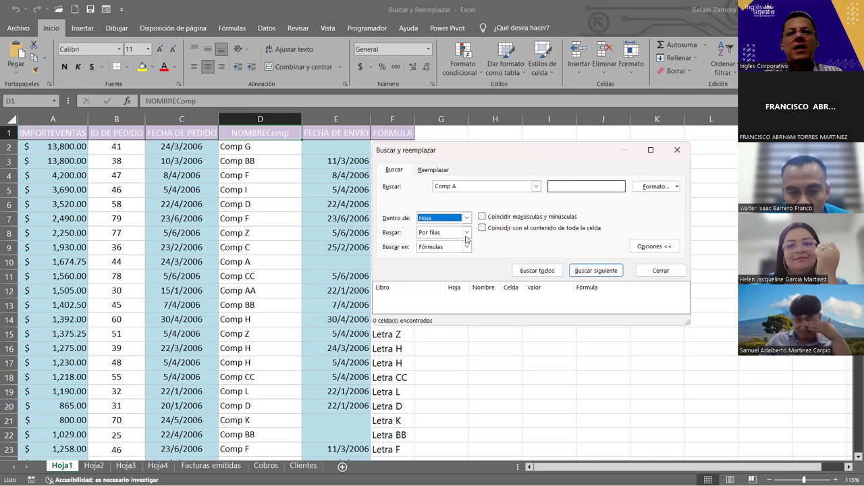
click(467, 232)
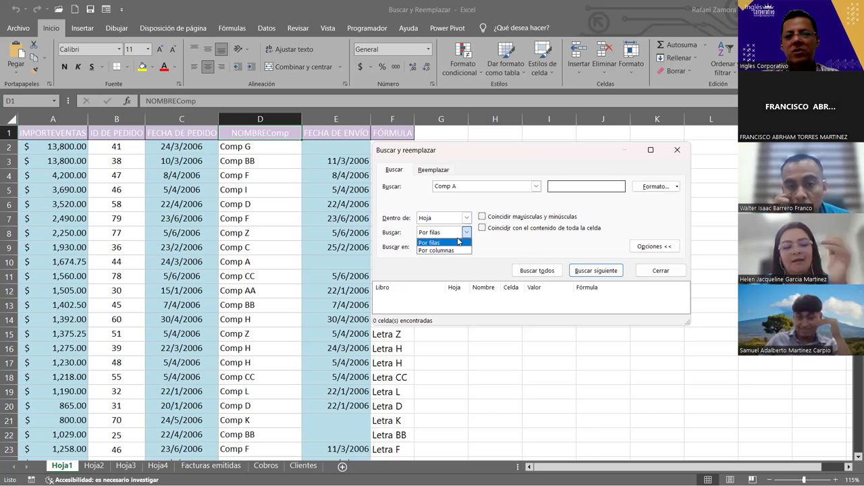
click(492, 249)
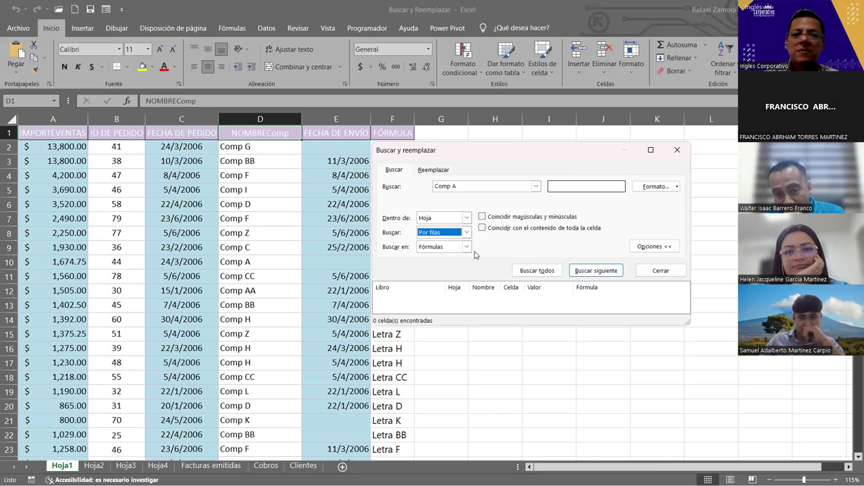
click(461, 247)
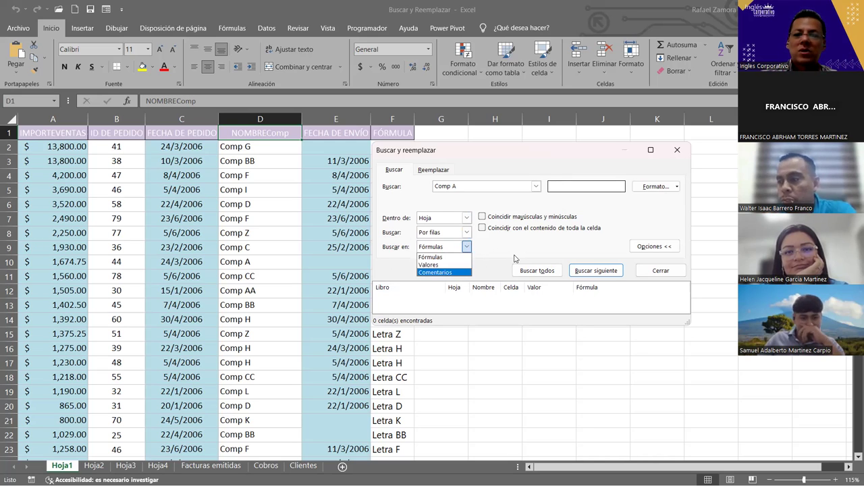
click(515, 259)
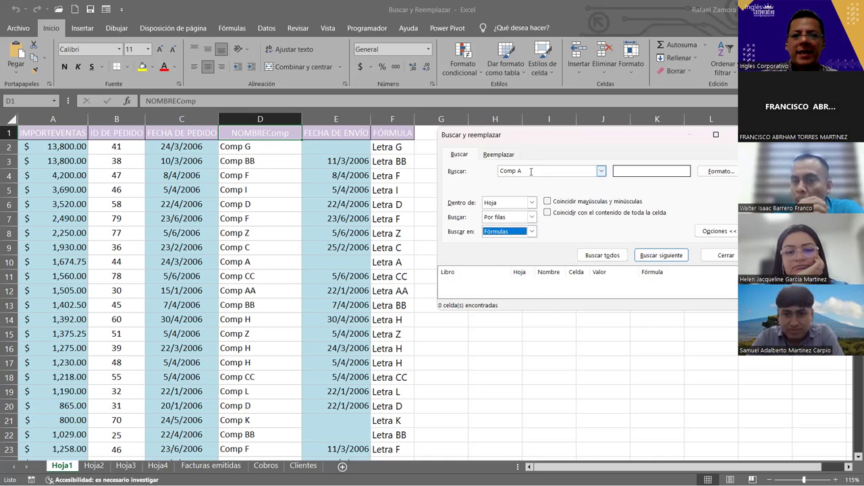
Search for 'Letra' using Por columnas order, getting a nothing-found message.
click(529, 170)
key(ctrl+a)
text(Letra)
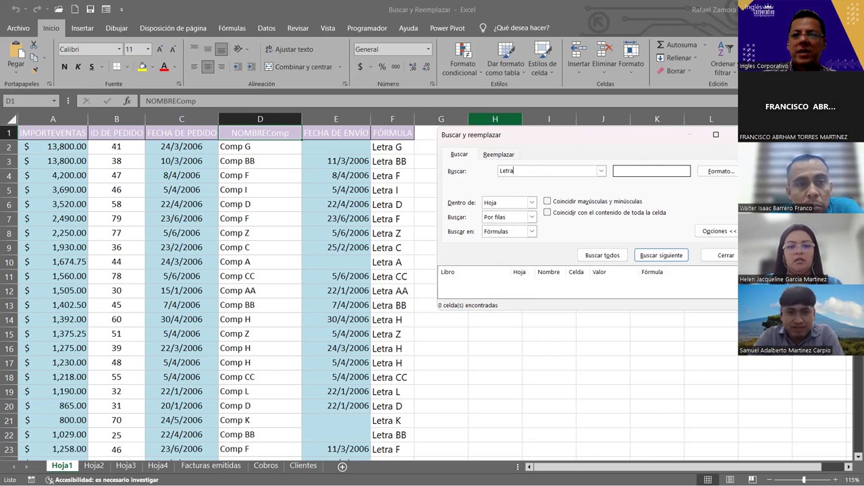
drag(500, 135, 442, 130)
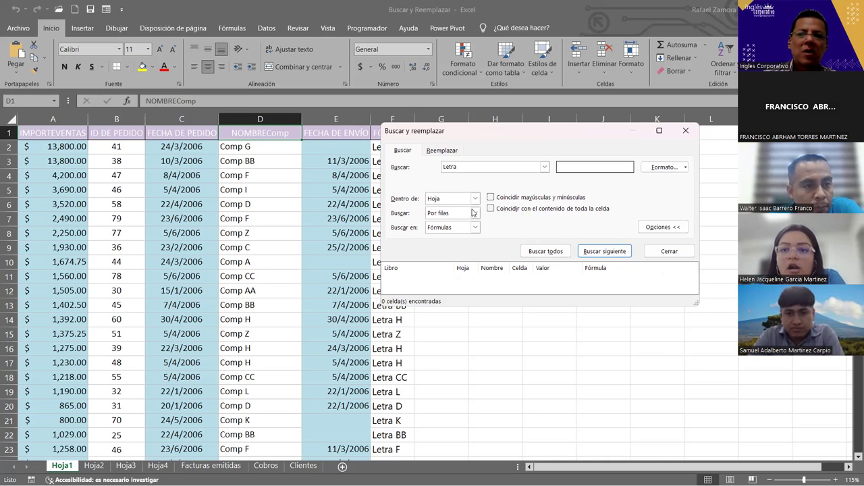
click(474, 213)
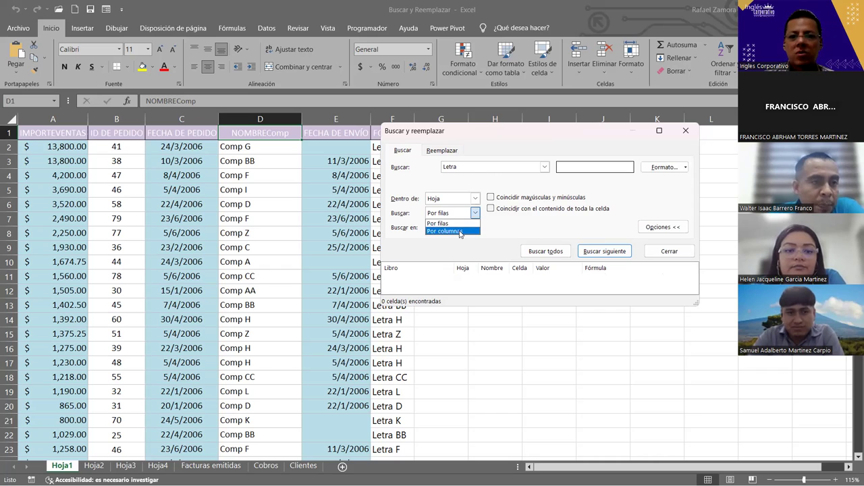
click(460, 231)
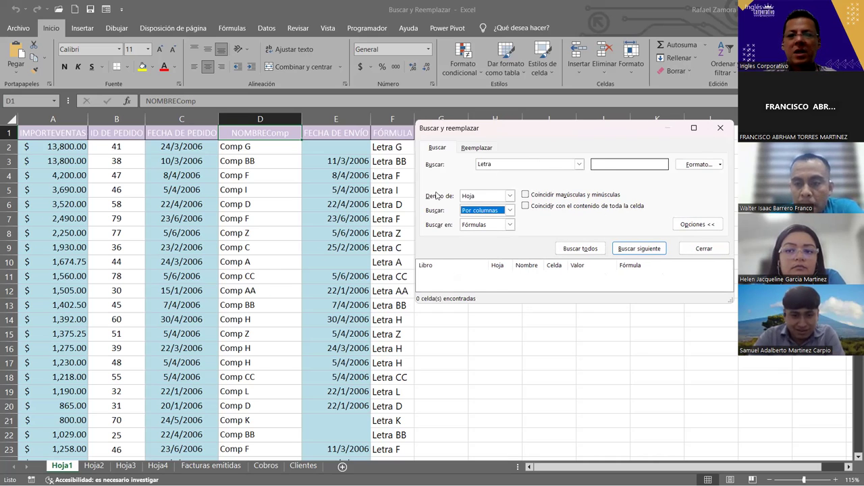
click(585, 249)
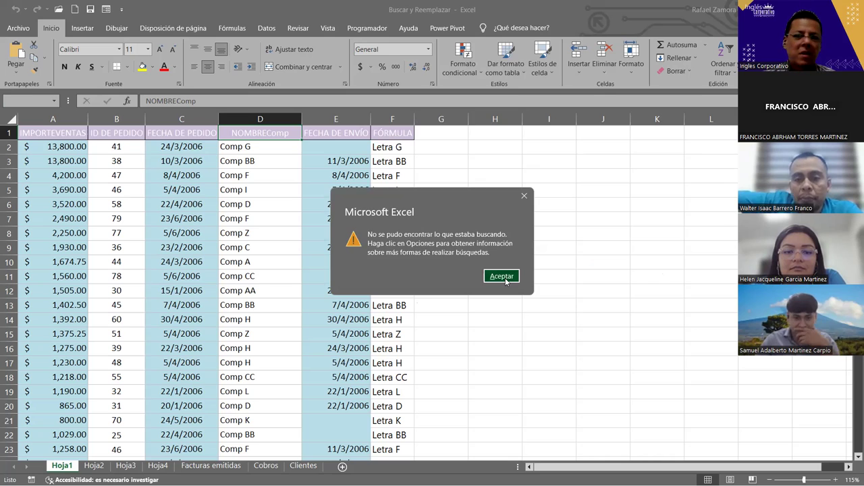
Retry 'Letra' with Coincidir mayúsculas y minúsculas ticked, still find nothing, and close the dialog.
click(502, 276)
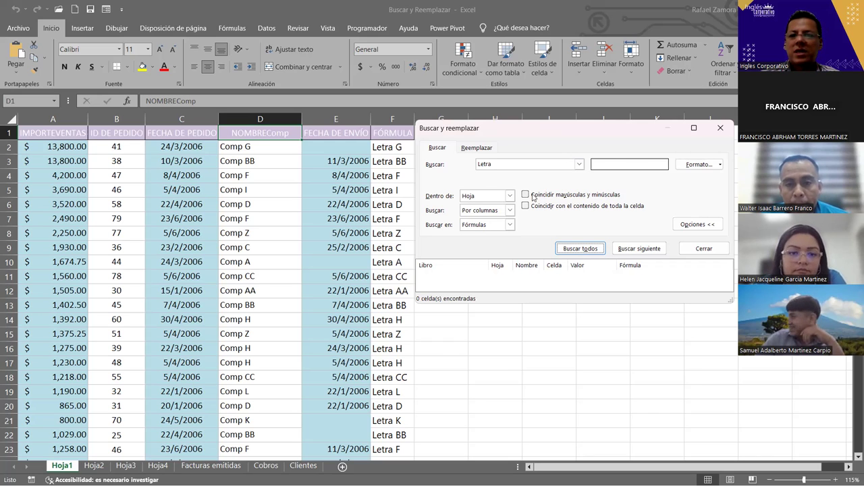
click(538, 195)
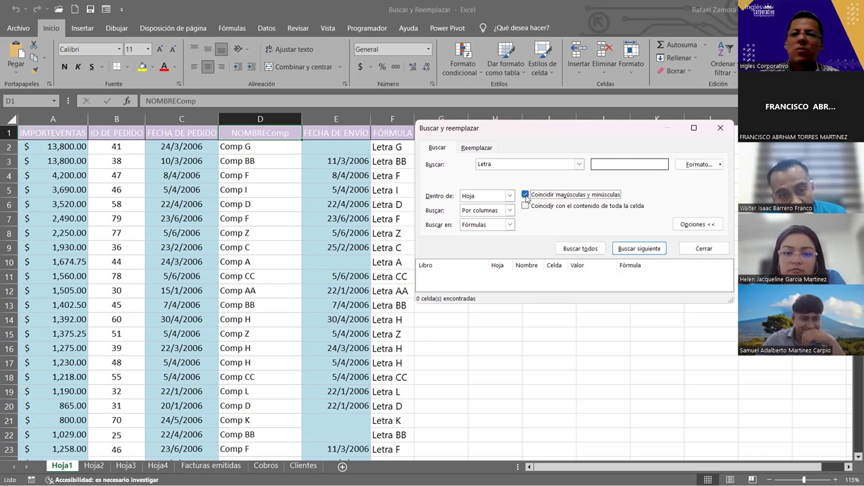
click(589, 251)
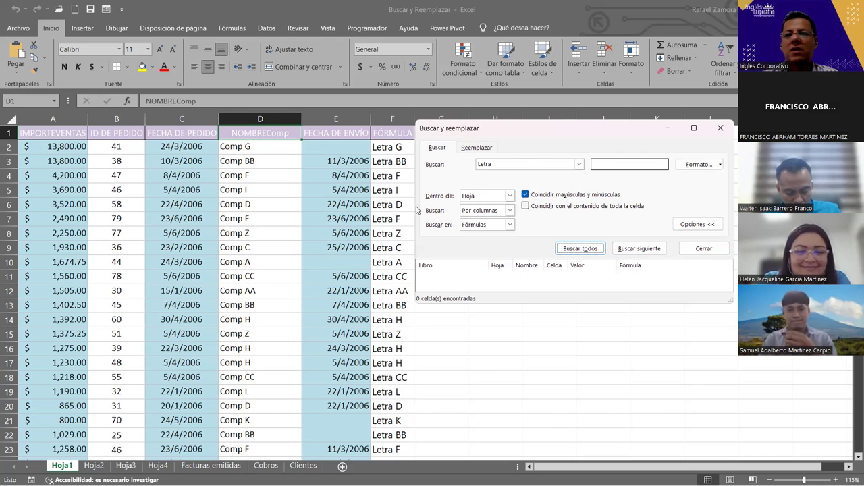
click(508, 224)
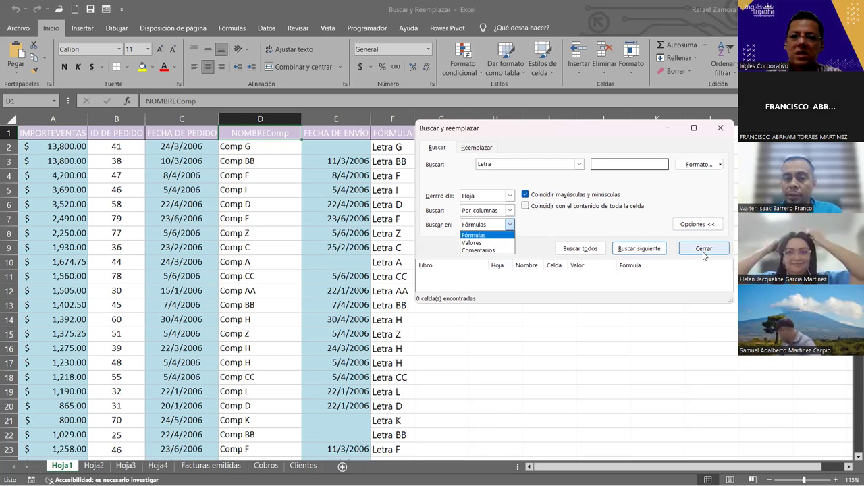
click(704, 249)
click(556, 287)
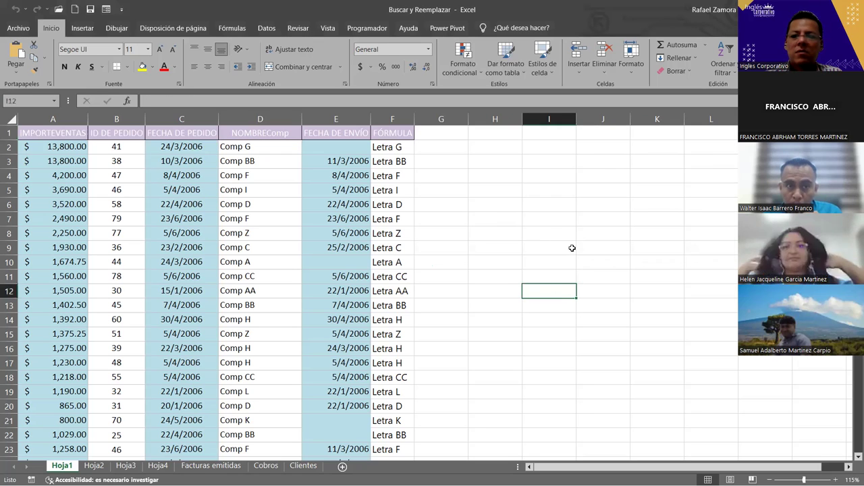
click(400, 159)
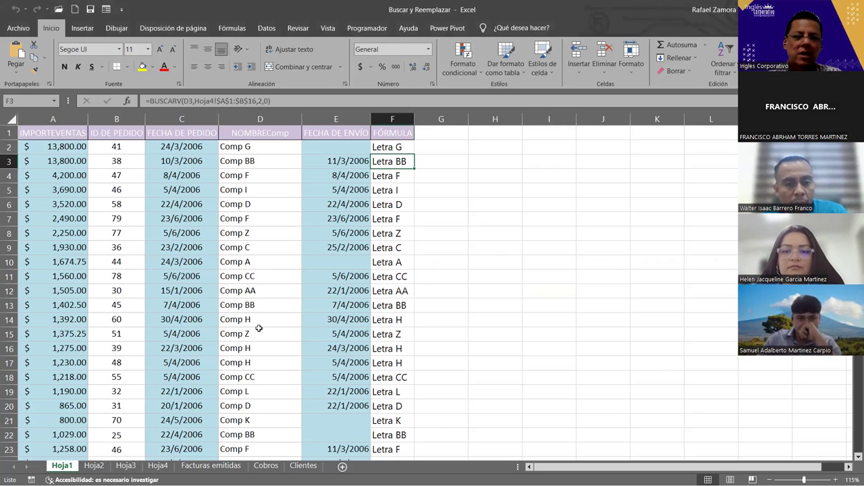
click(95, 466)
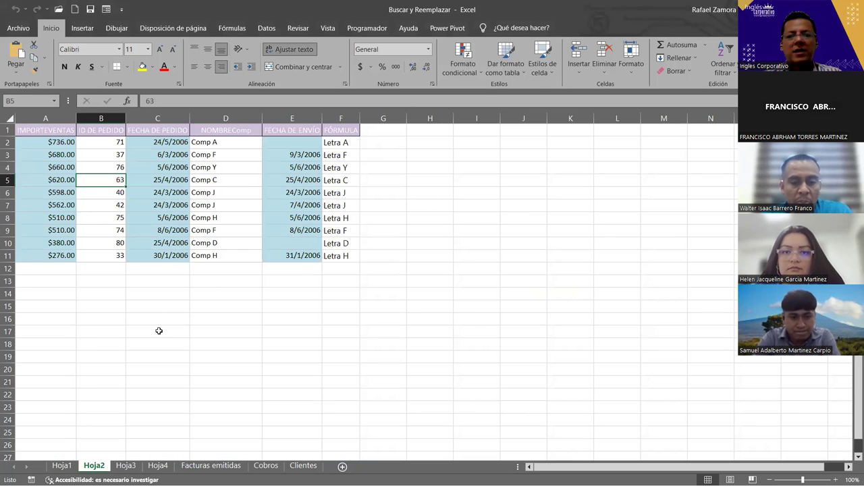
click(125, 465)
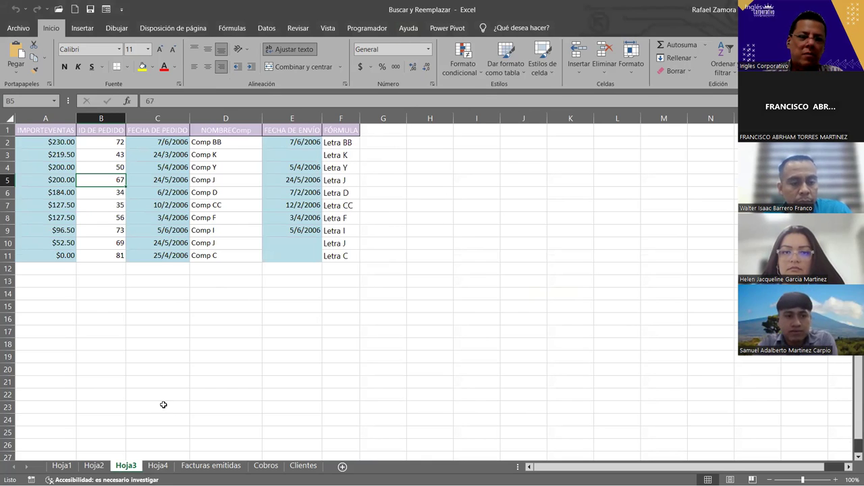
click(61, 466)
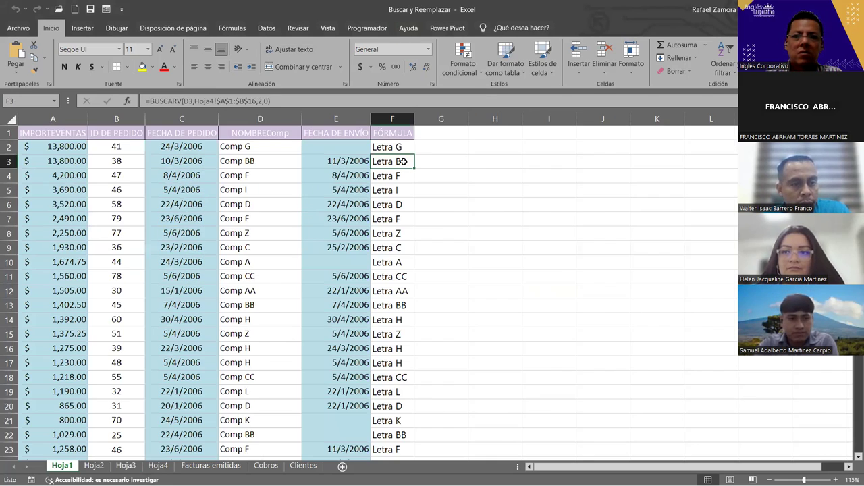
click(96, 467)
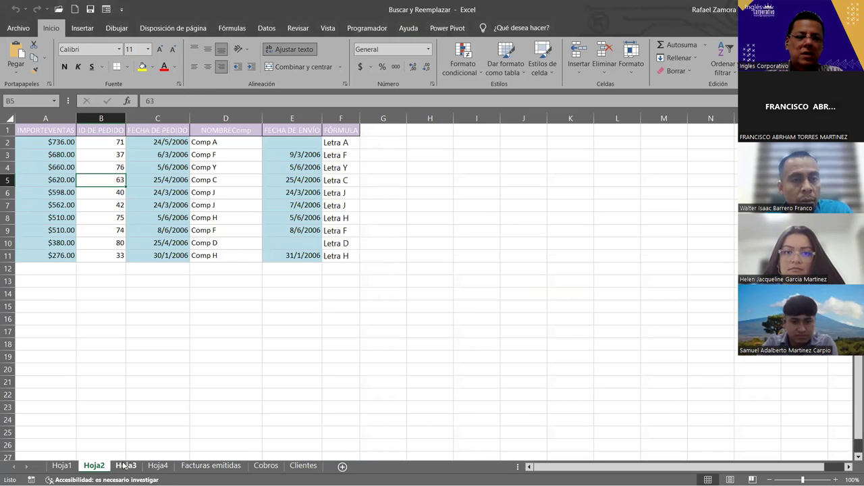
click(126, 465)
click(61, 466)
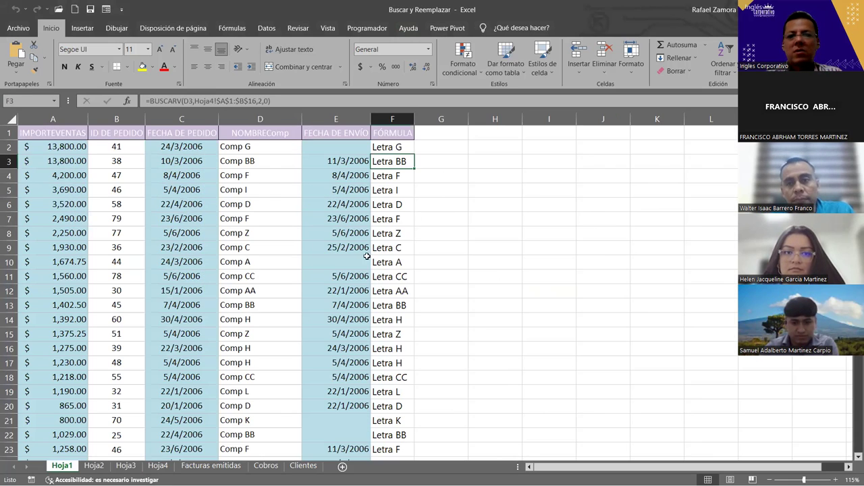
click(388, 148)
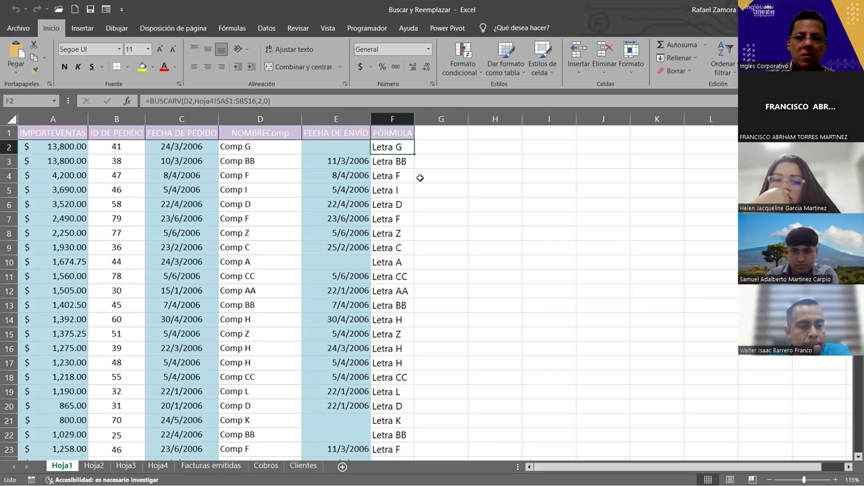
Search cell Valores for 'Letra' without case matching and dismiss the nothing-found message.
key(ctrl+b)
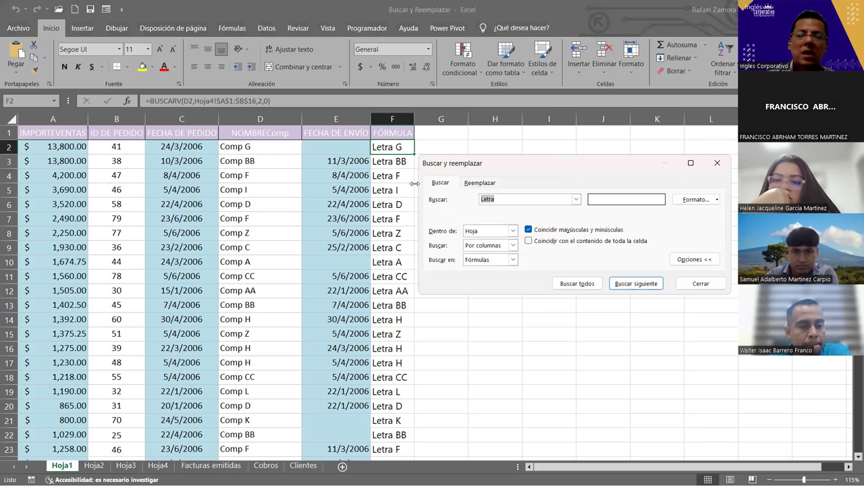
click(512, 260)
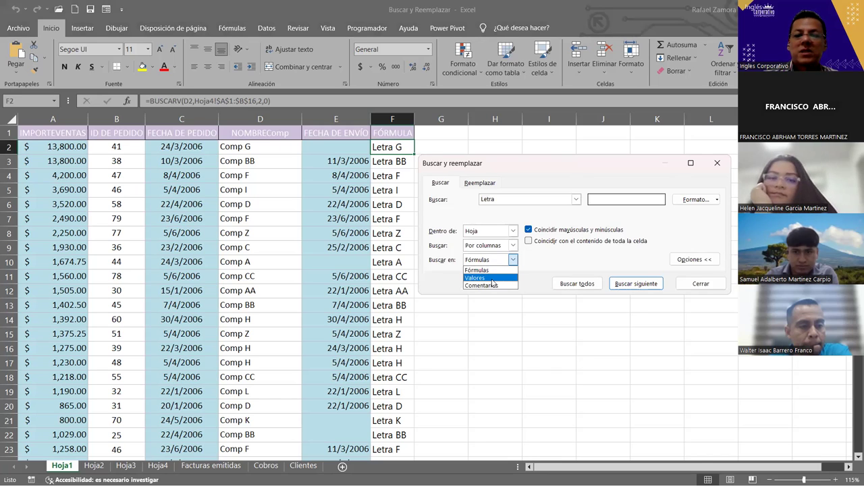
click(561, 292)
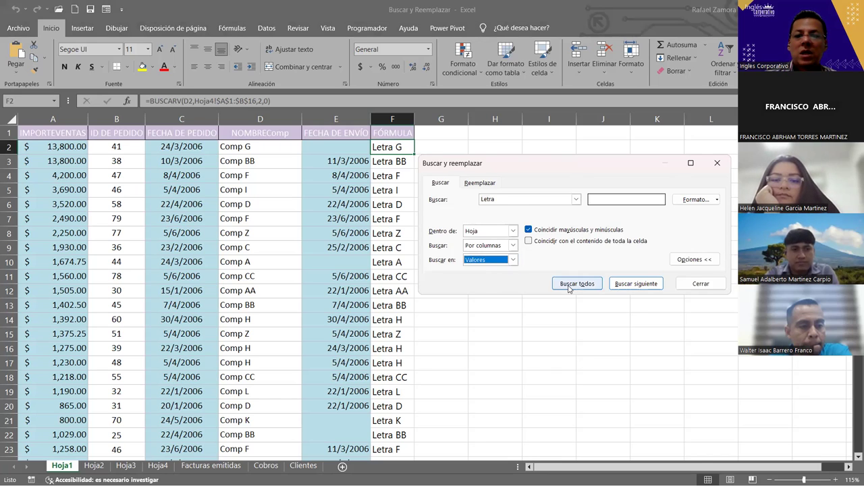
click(528, 229)
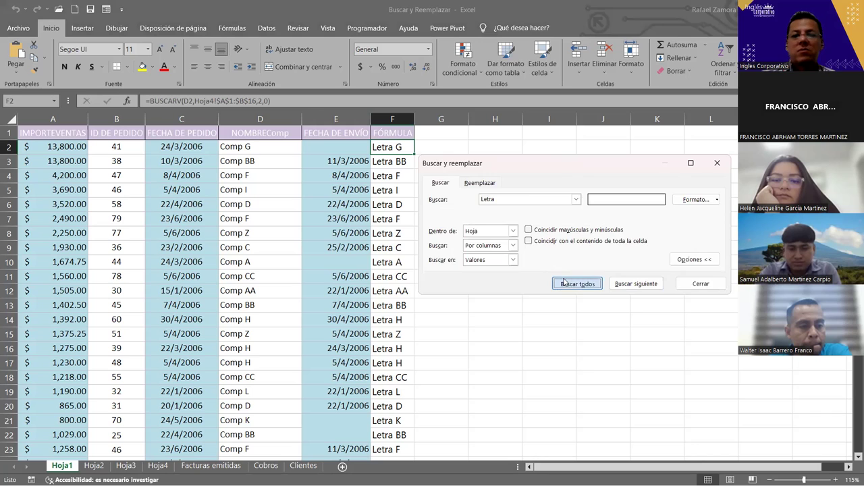
click(564, 280)
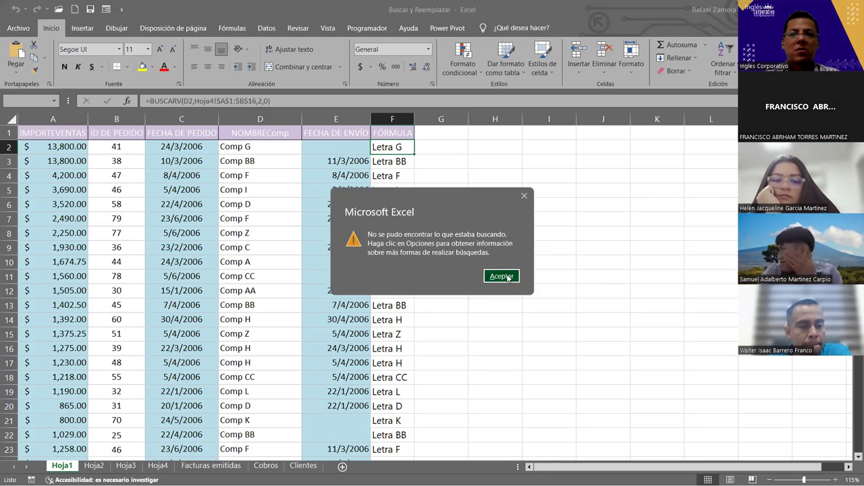
key(Return)
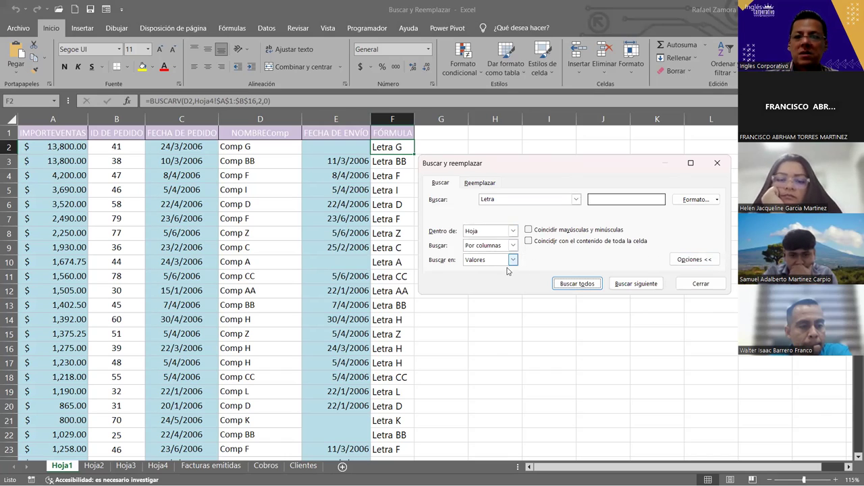
Keep Buscar en on Valores and change the search term to 'Comp'.
click(512, 261)
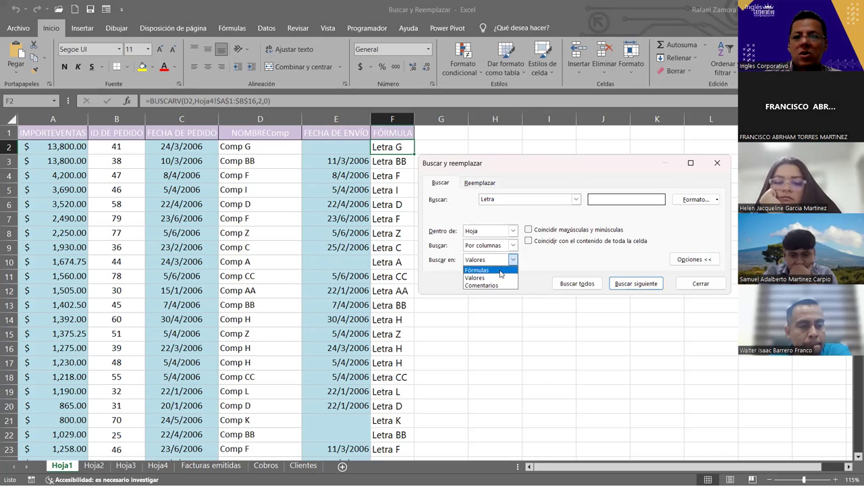
click(550, 271)
click(503, 199)
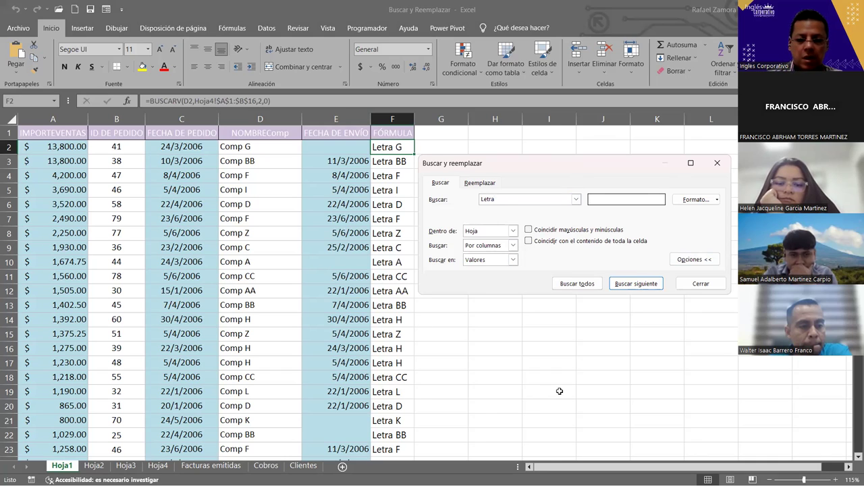
text(Com)
key(BackSpace)
key(BackSpace)
key(BackSpace)
text(Comp)
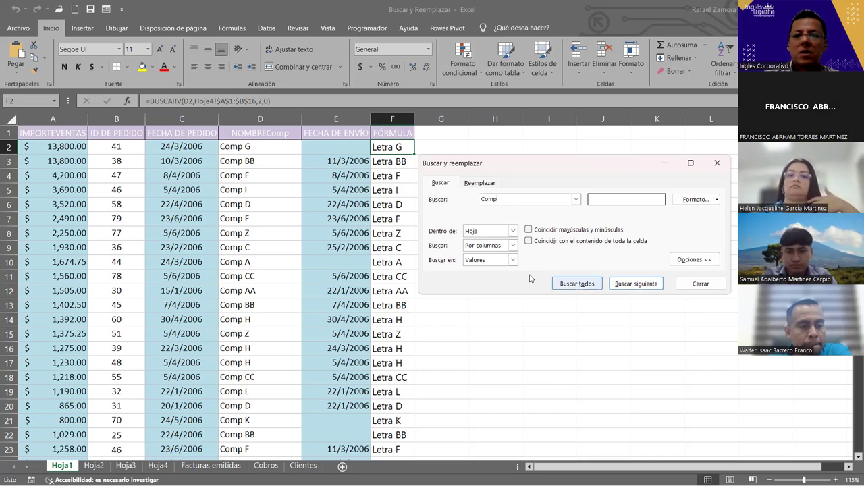
Widen the 'Comp' search to Libro, listing D1 NOMBREComp on Hoja1, Hoja2 and Hoja3.
click(571, 285)
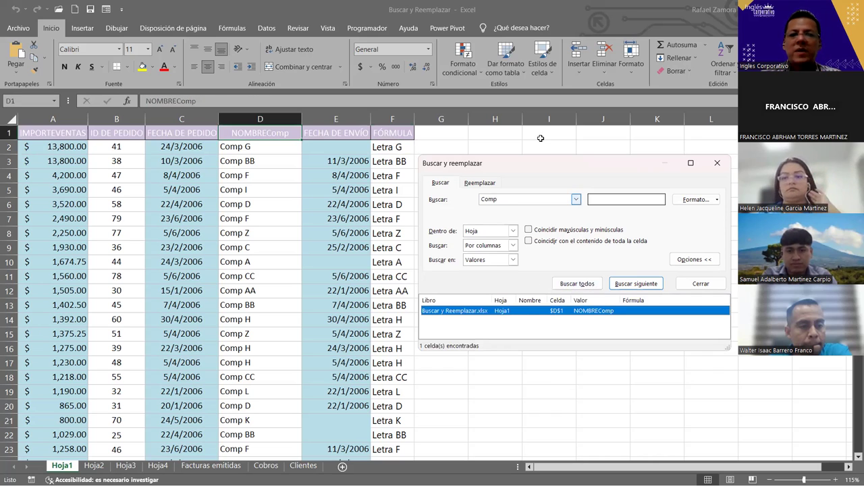
click(513, 231)
click(499, 252)
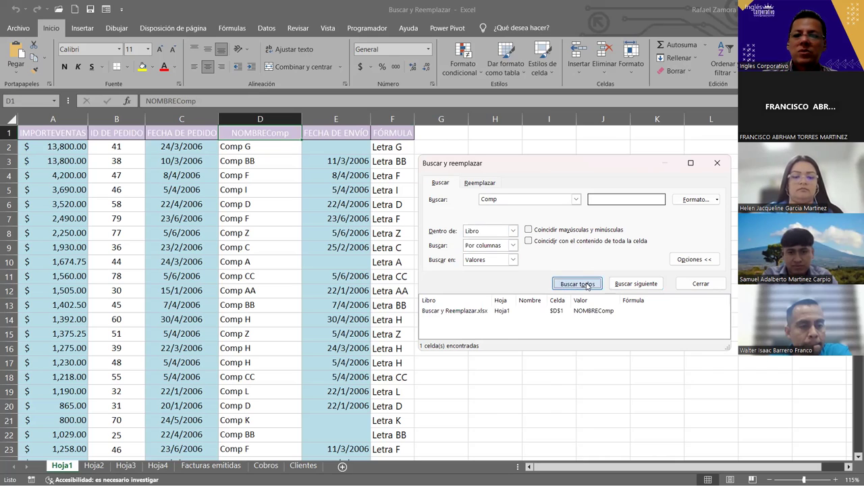
click(587, 285)
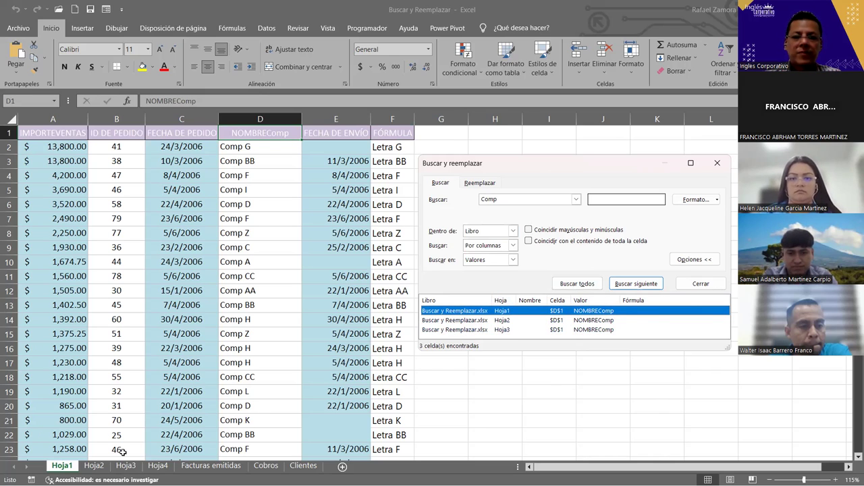
Flip through the sheet tabs Hoja1 to Hoja4, ending on Hoja4's lookup table.
click(94, 465)
click(126, 466)
click(157, 466)
click(61, 466)
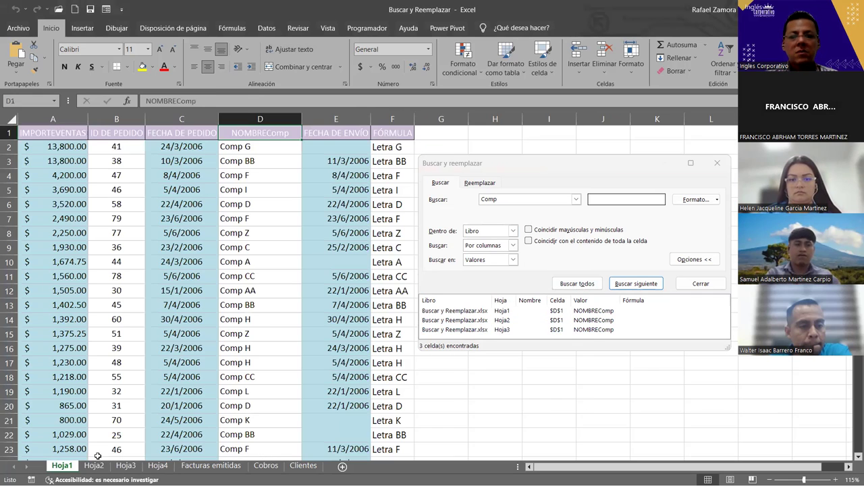
click(94, 466)
click(126, 466)
click(158, 466)
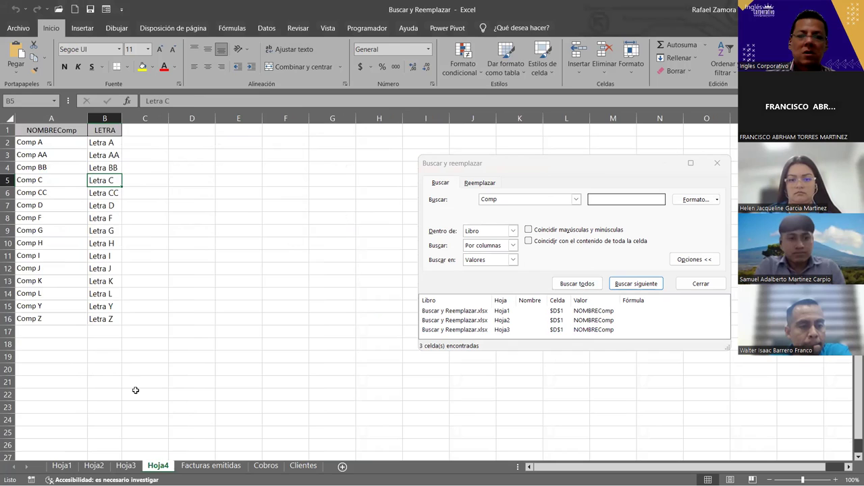
Go back to Hoja1's sales table and relist the three workbook-wide 'Comp' matches.
click(62, 466)
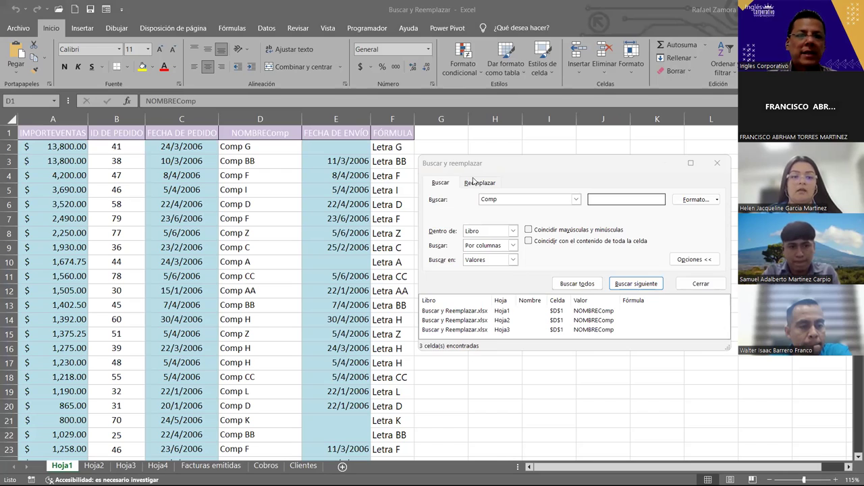
key(Escape)
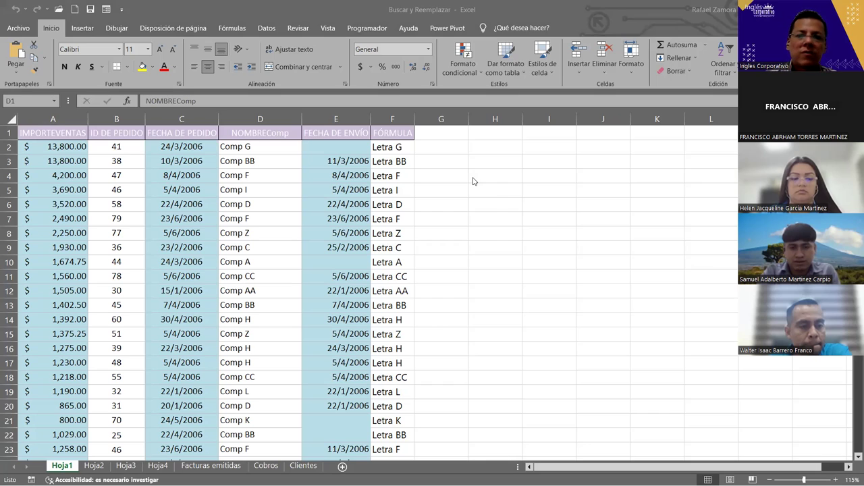
click(577, 283)
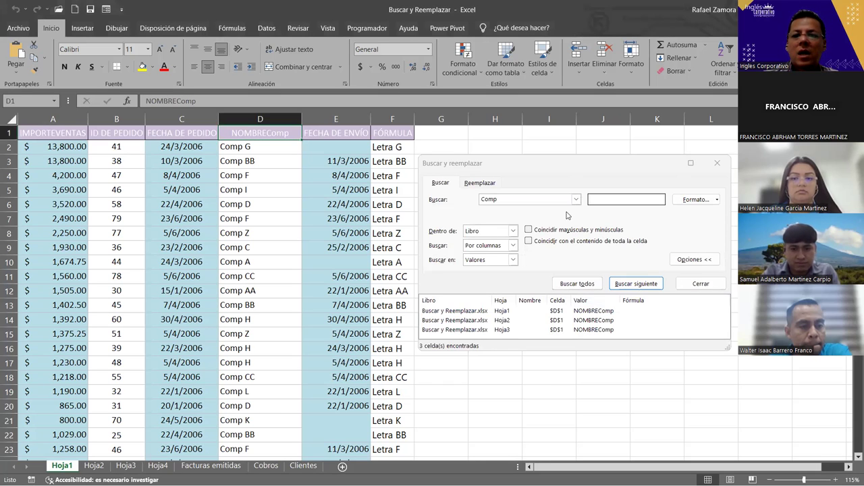
Search the workbook values for 'Letra', dismiss the no-match message, and close the dialog.
click(521, 200)
text(Letra)
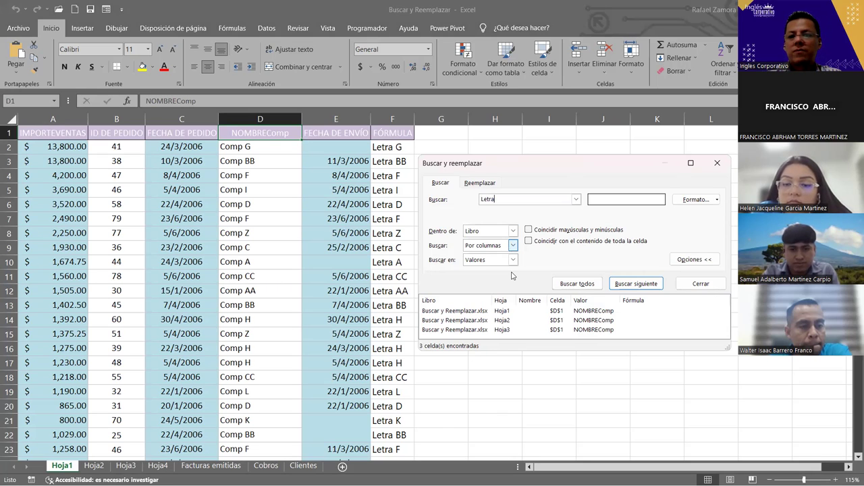
click(578, 283)
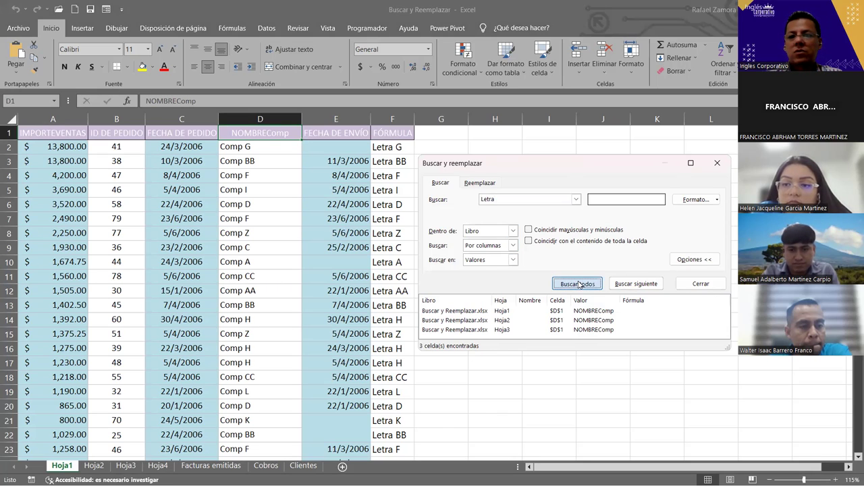
click(509, 277)
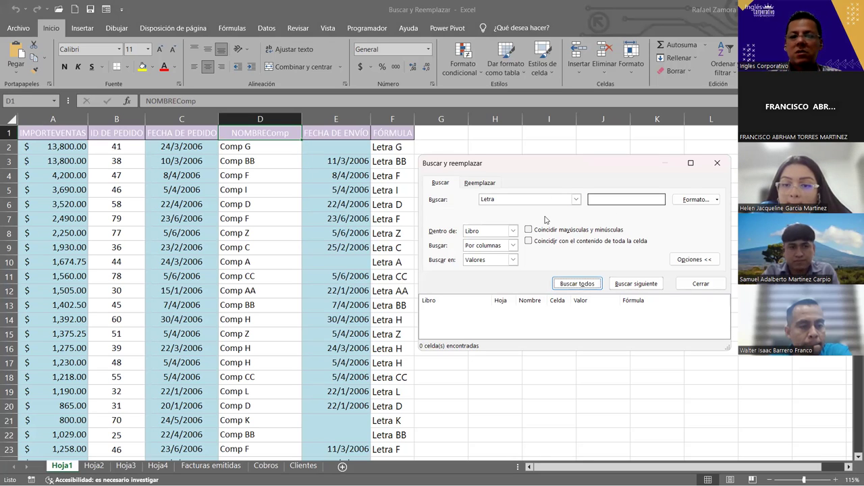
click(502, 200)
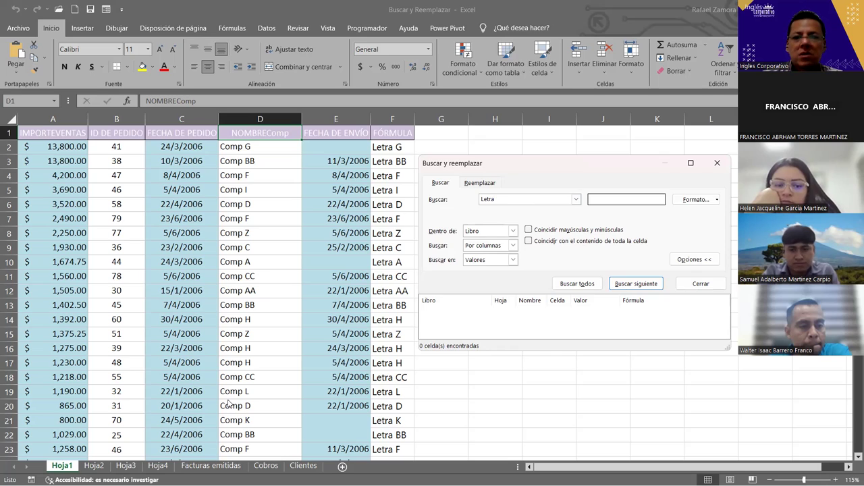
key(Escape)
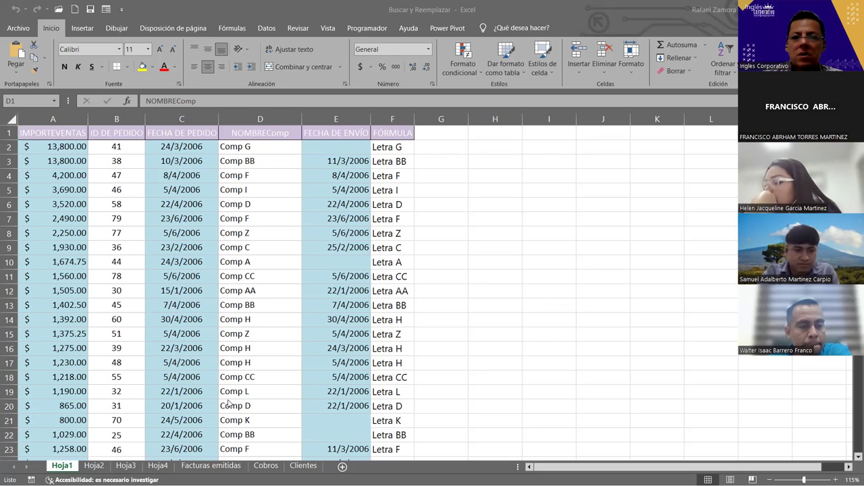
key(ctrl+b)
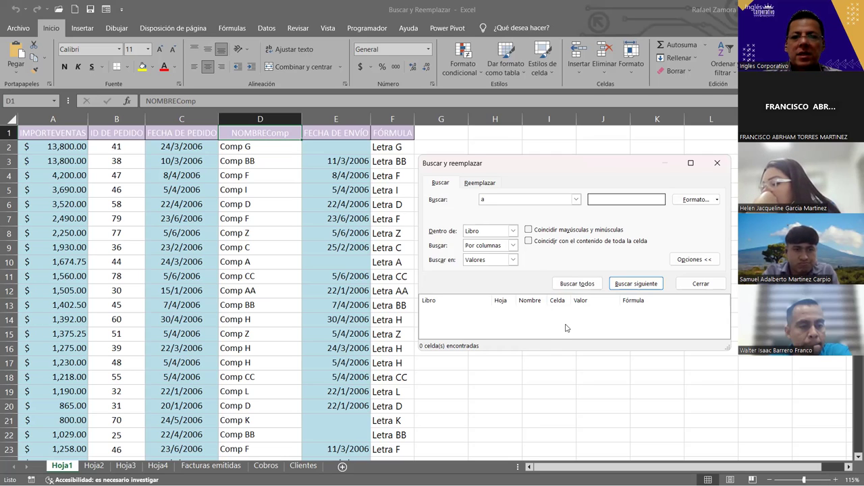
click(579, 285)
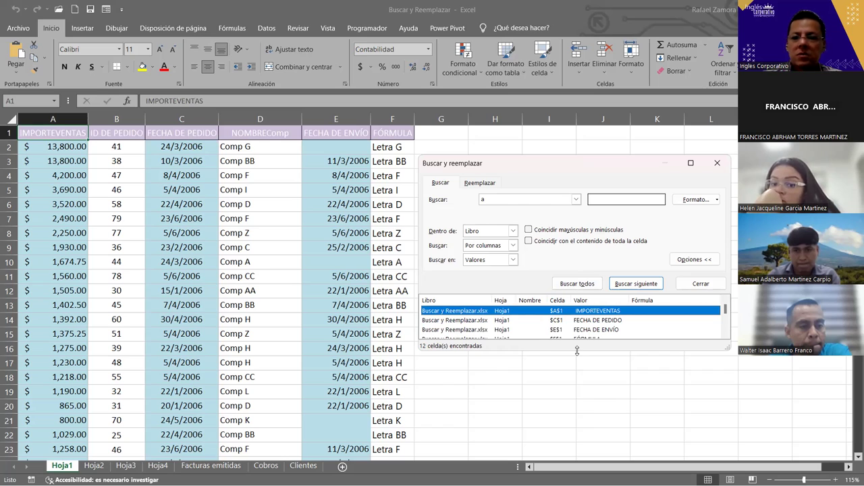
drag(577, 350, 563, 448)
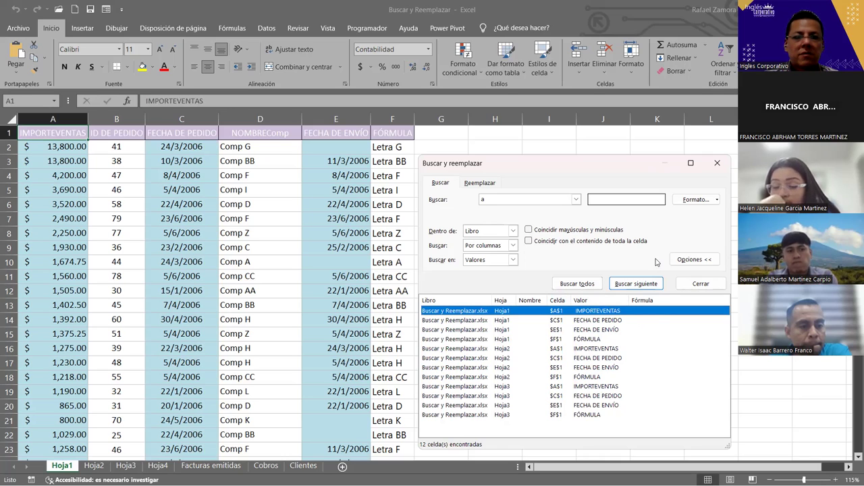
key(Escape)
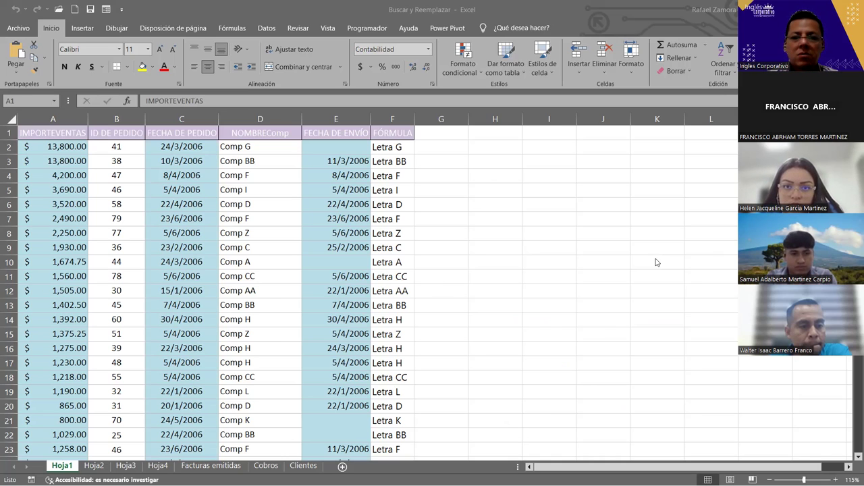
click(496, 289)
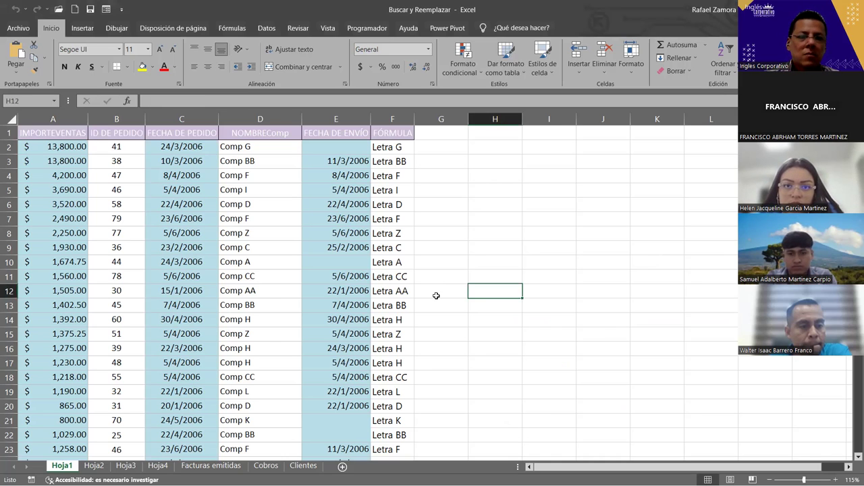
click(292, 201)
click(285, 174)
click(209, 218)
click(250, 203)
click(255, 173)
key(Up)
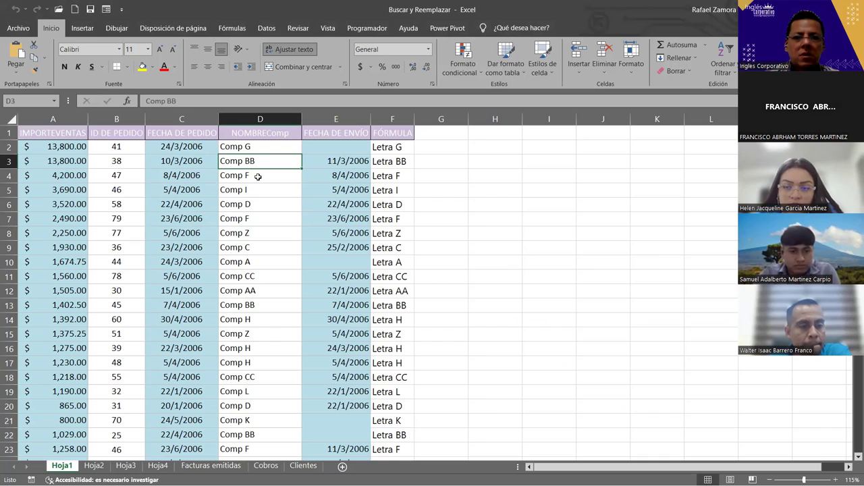
click(253, 221)
click(254, 236)
click(252, 316)
click(260, 359)
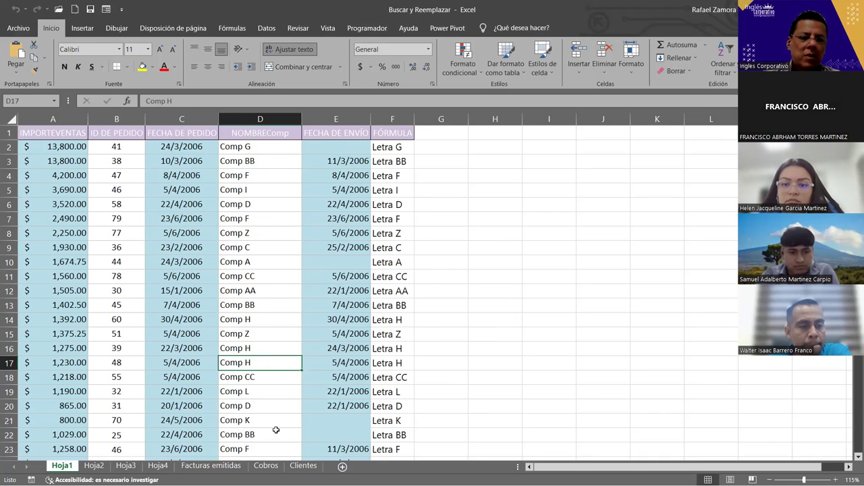
scroll(276, 425, down, 2)
scroll(276, 423, down, 2)
scroll(267, 415, up, 4)
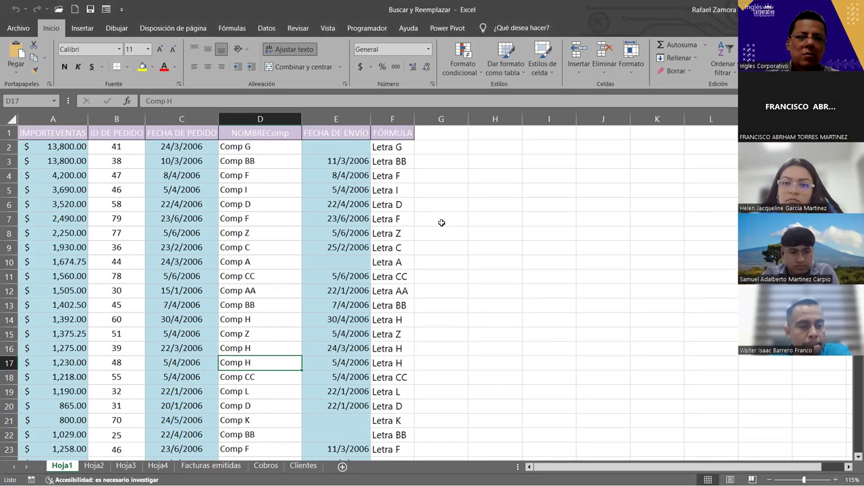
click(481, 230)
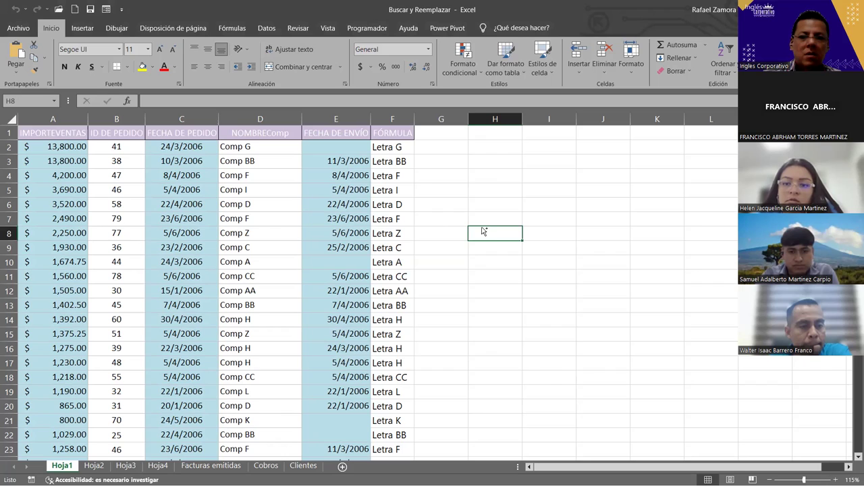
Reopen Buscar y reemplazar, move it off the data, and set the search order to Por filas.
key(ctrl+b)
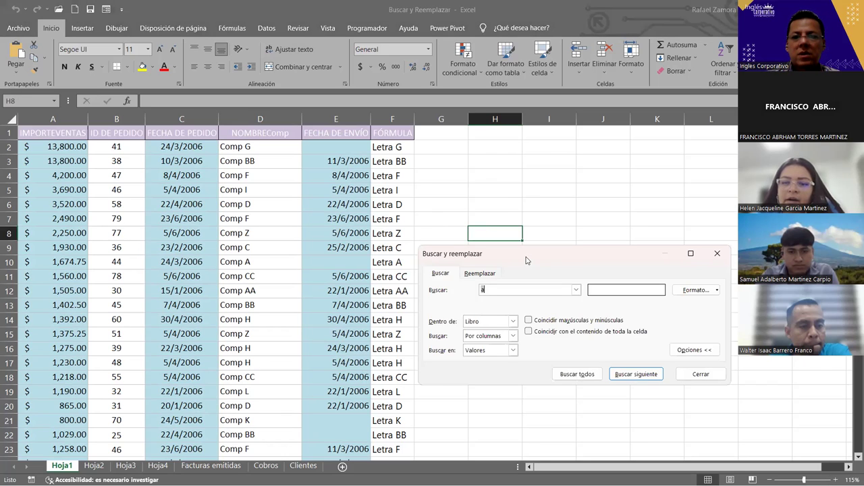
drag(527, 260, 497, 194)
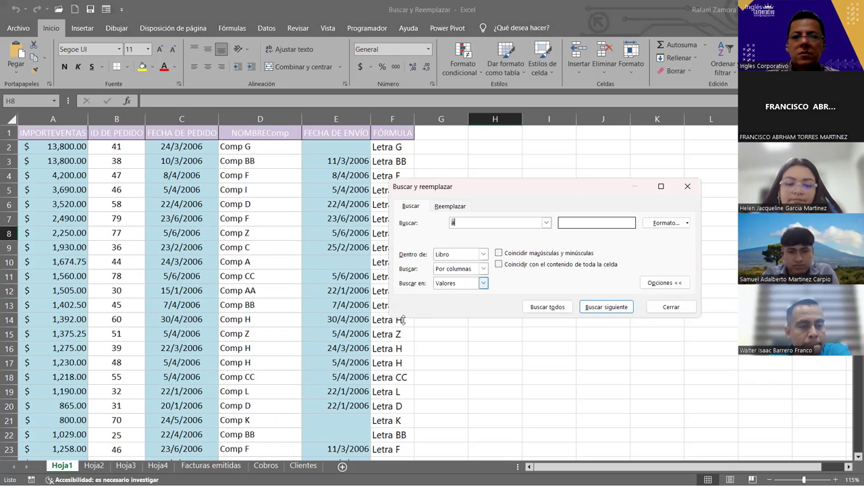
click(483, 268)
click(473, 276)
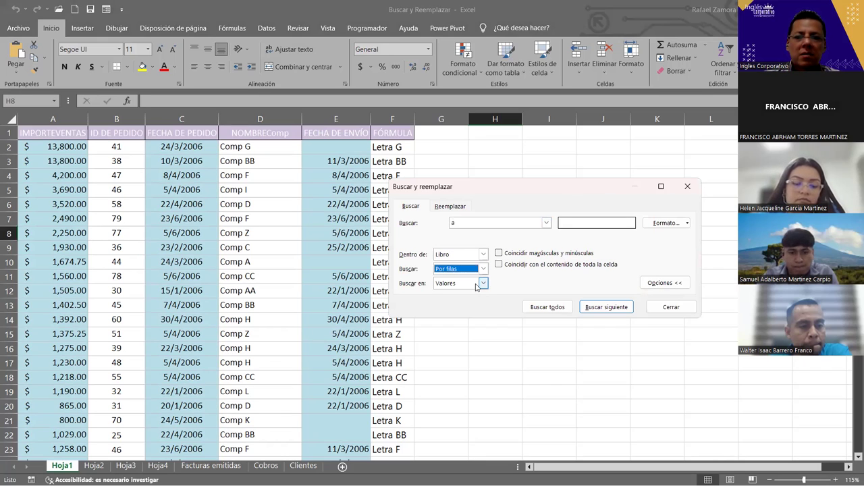
Search for 'Comp AA' and narrow the scope to Hoja after it finds nothing.
click(497, 223)
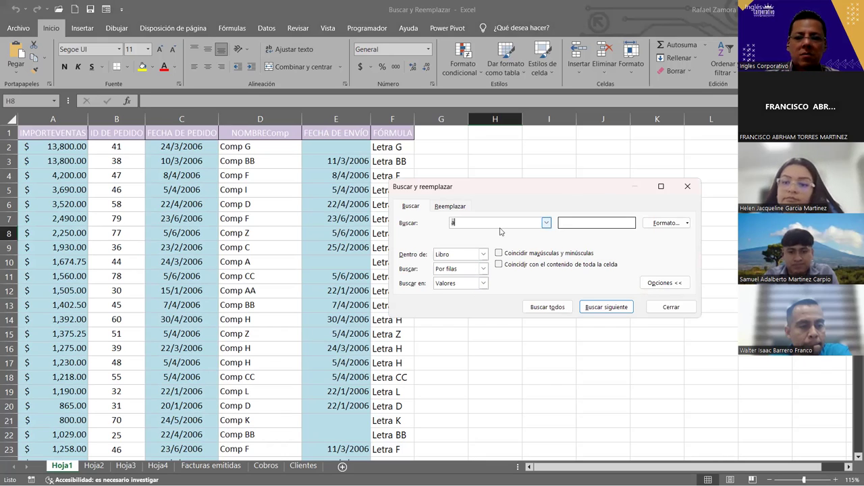
text(Comp)
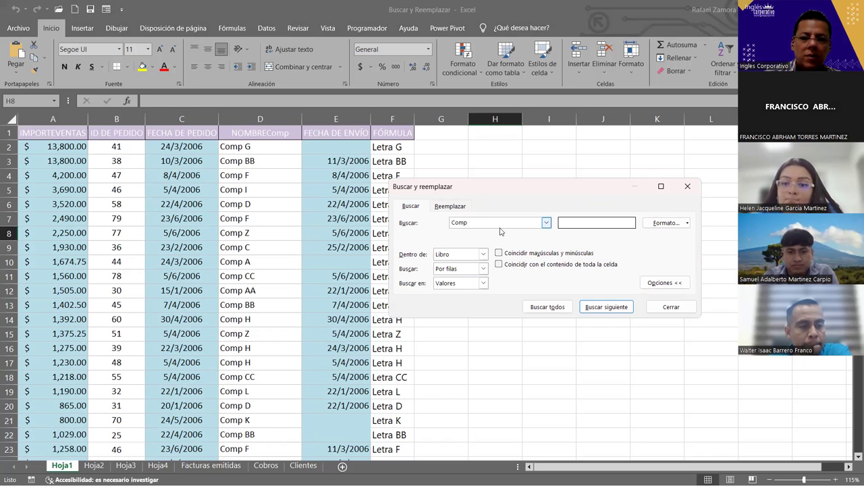
text( AA)
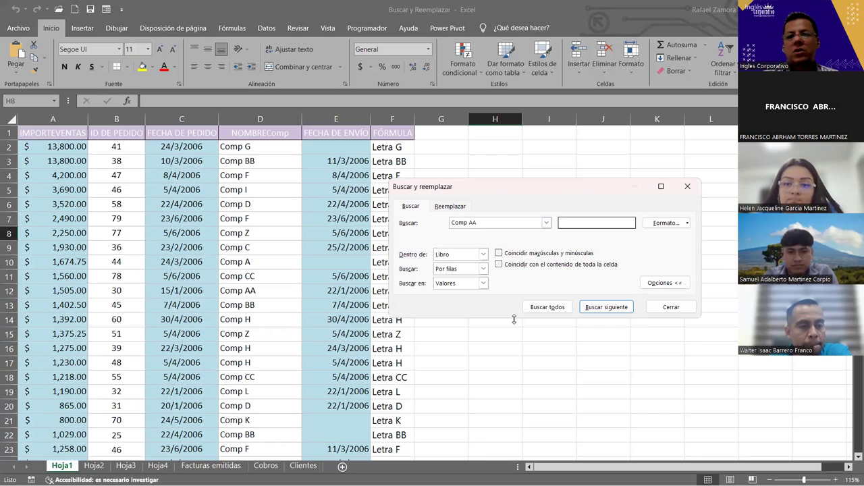
click(540, 310)
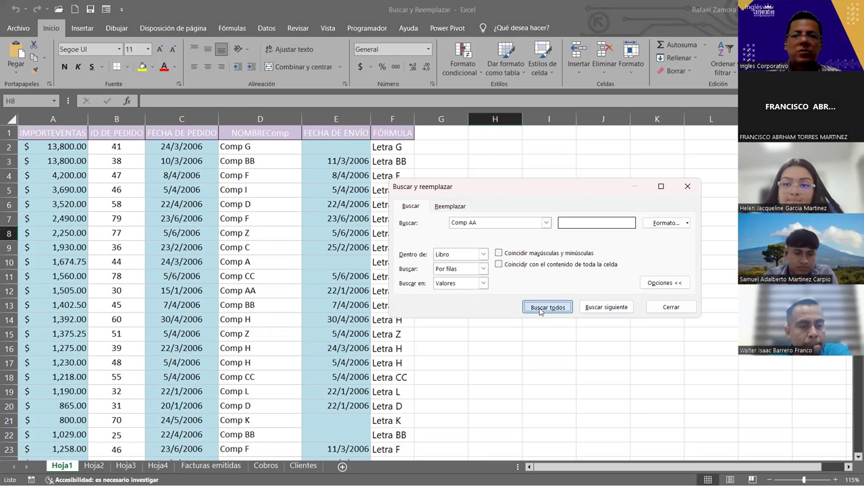
click(502, 276)
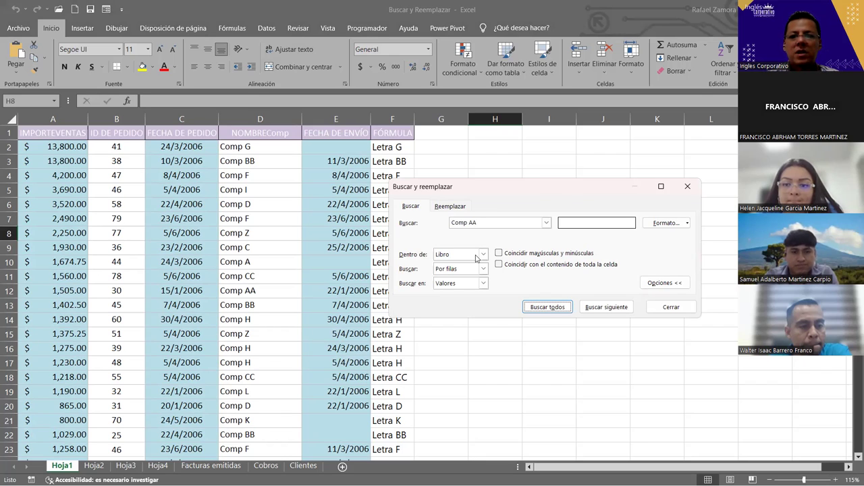
click(551, 310)
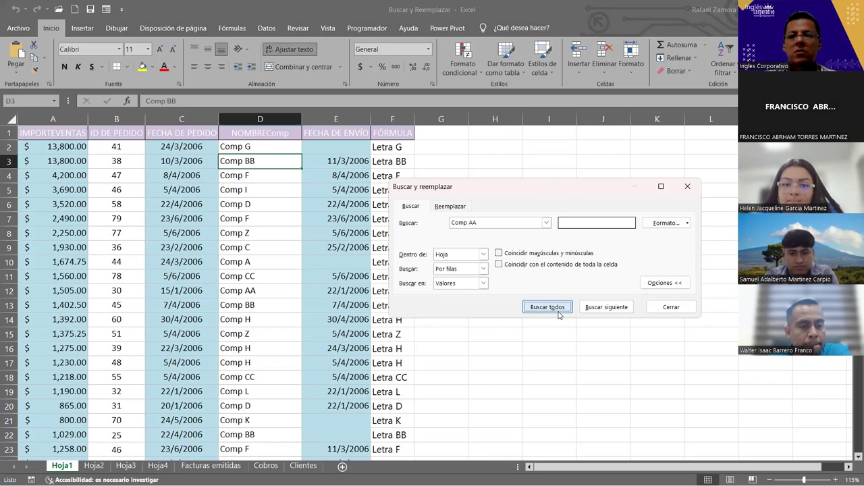
click(503, 276)
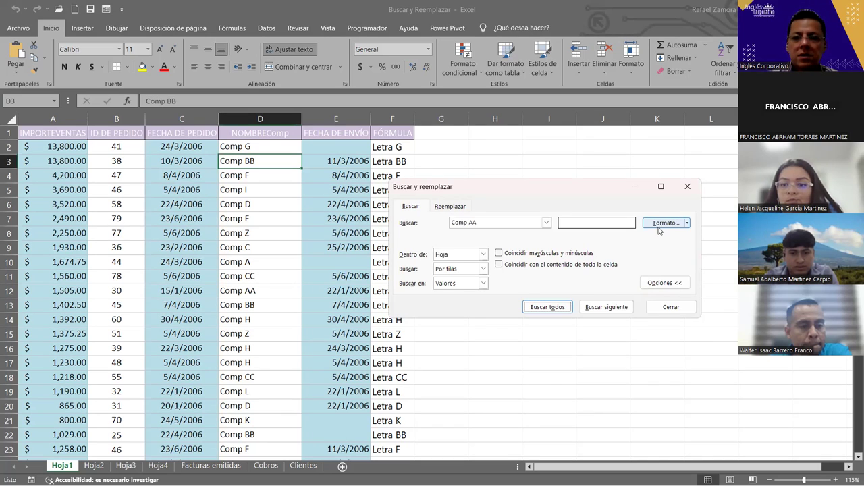
Open the Formato search criteria and cancel without setting any format.
click(659, 227)
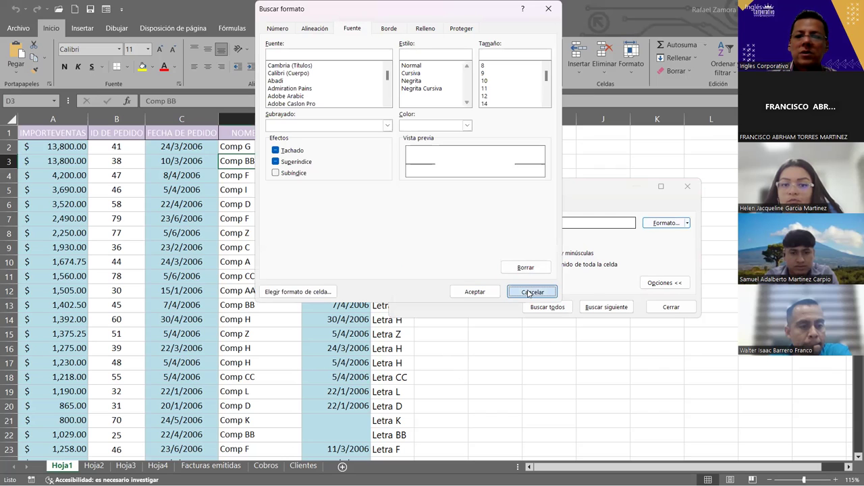
click(688, 223)
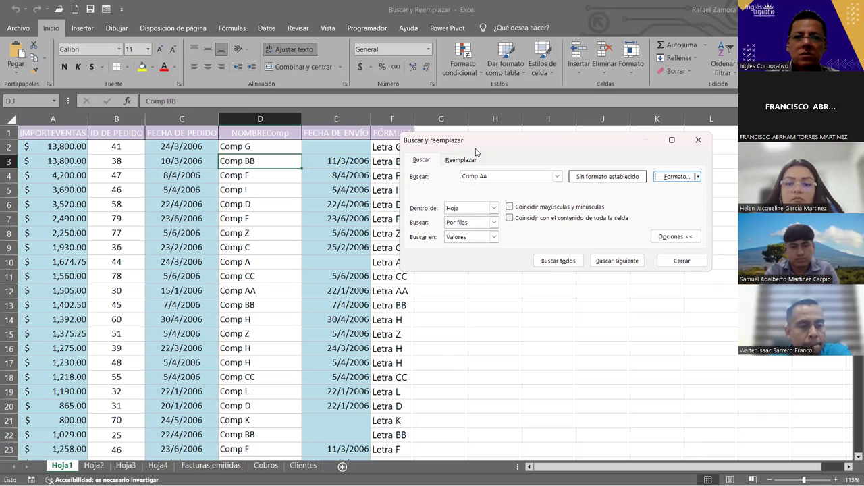
List the six Comp AA matches D12–D75, enlarge the results, and step through each back to the first.
click(557, 261)
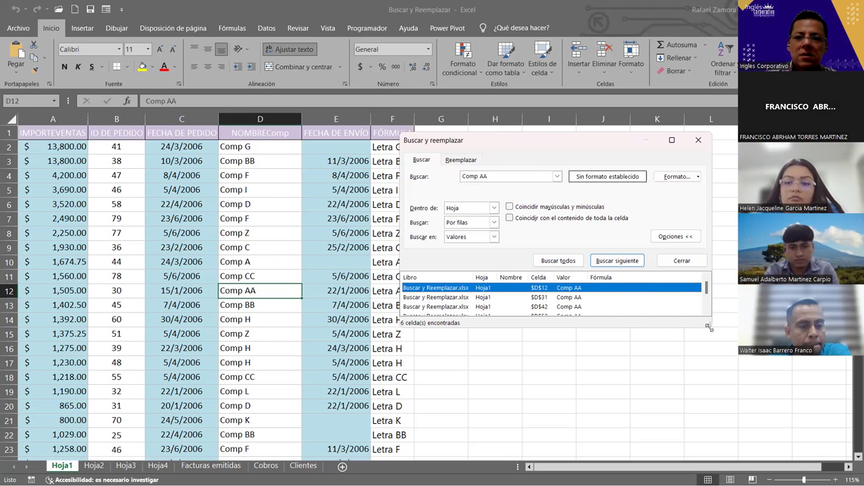
drag(709, 327, 709, 446)
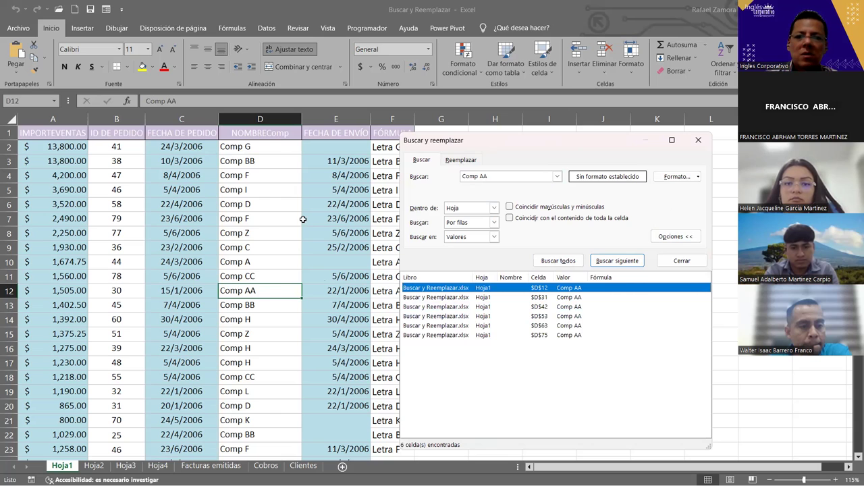
click(608, 263)
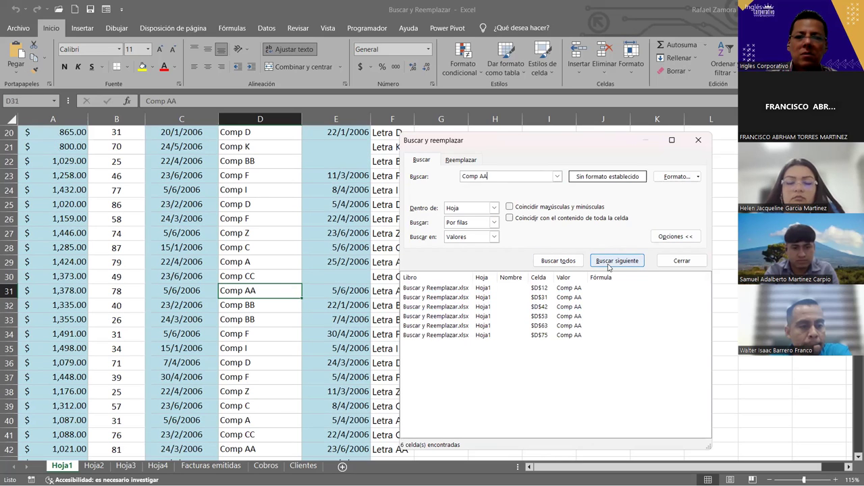
click(608, 263)
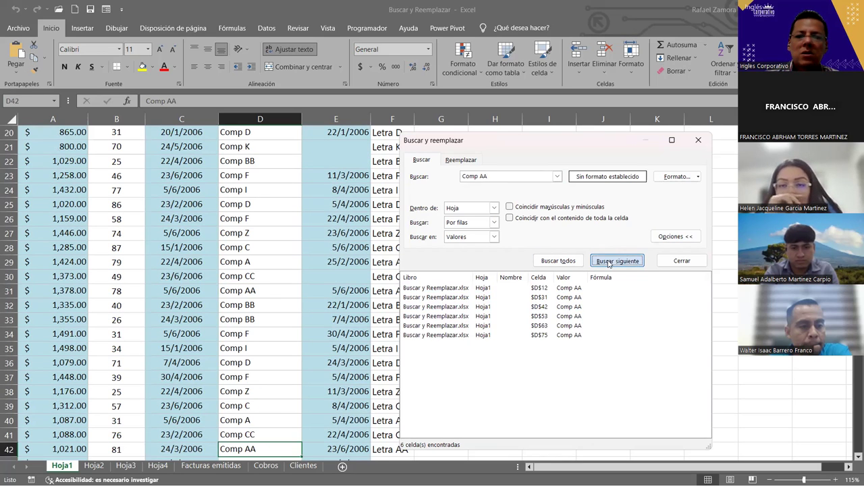
click(608, 264)
click(608, 264)
click(608, 264)
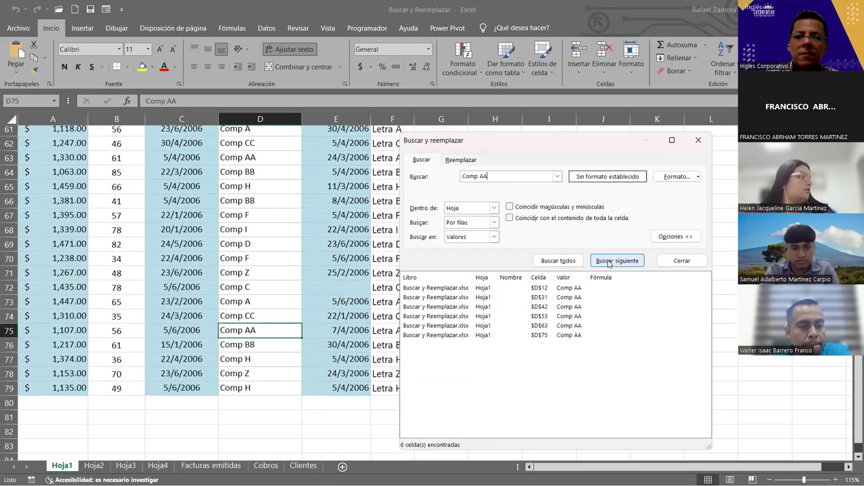
click(608, 264)
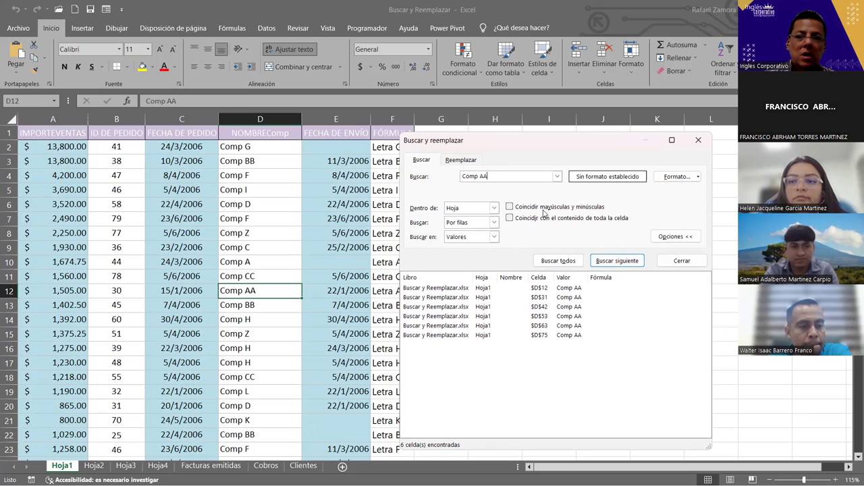
Search the whole workbook (Libro) for 'Letra' and list all matches.
drag(489, 175, 463, 175)
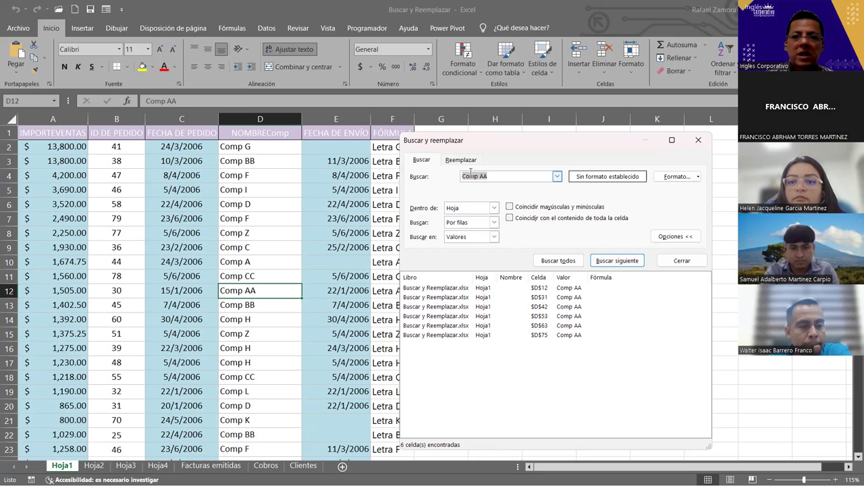
click(520, 178)
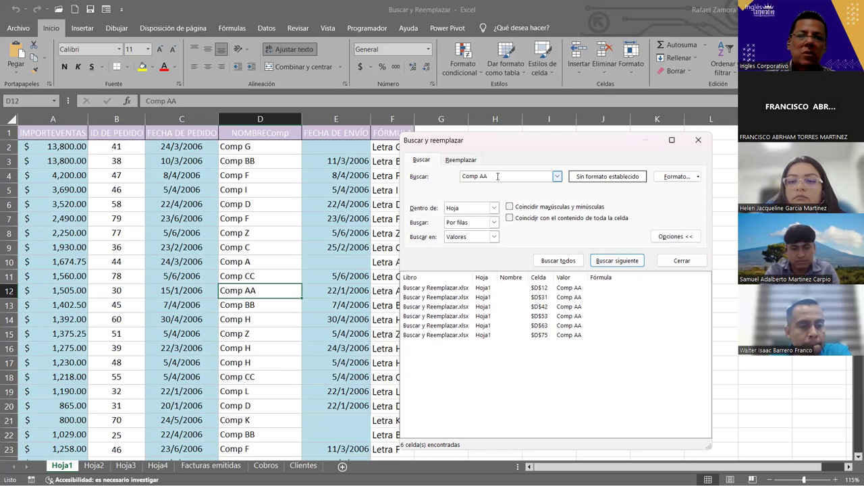
drag(498, 176, 310, 173)
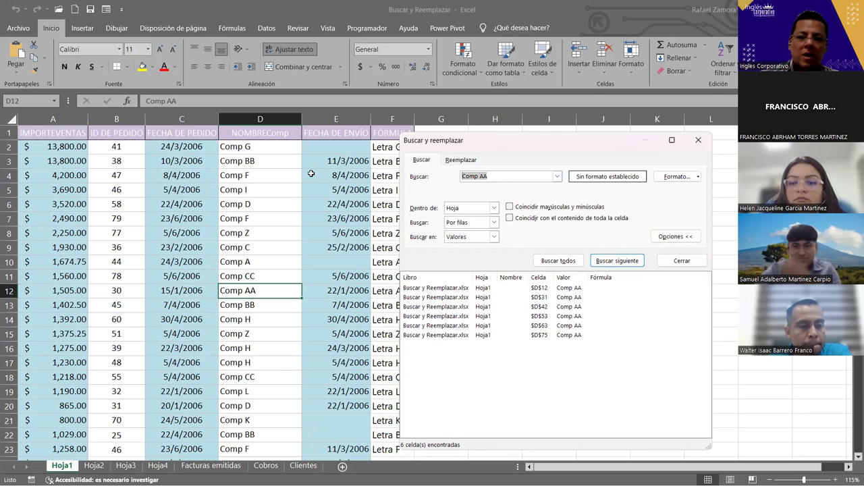
text(Letra)
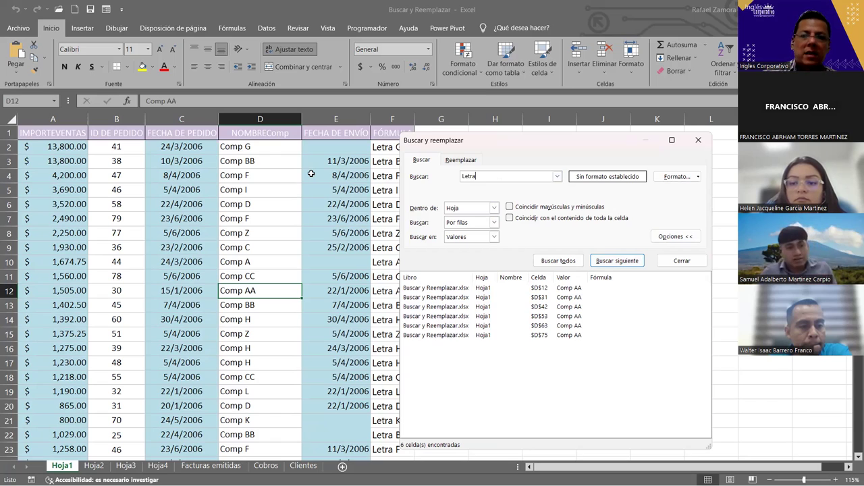
click(494, 208)
click(472, 226)
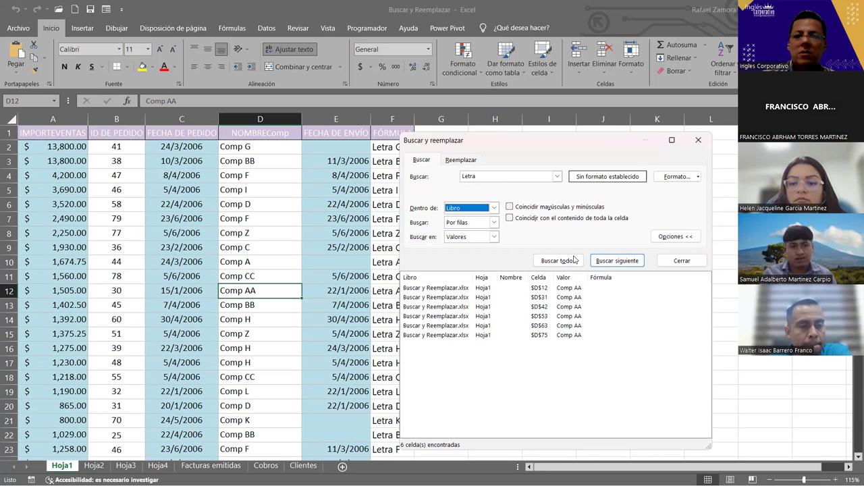
click(566, 262)
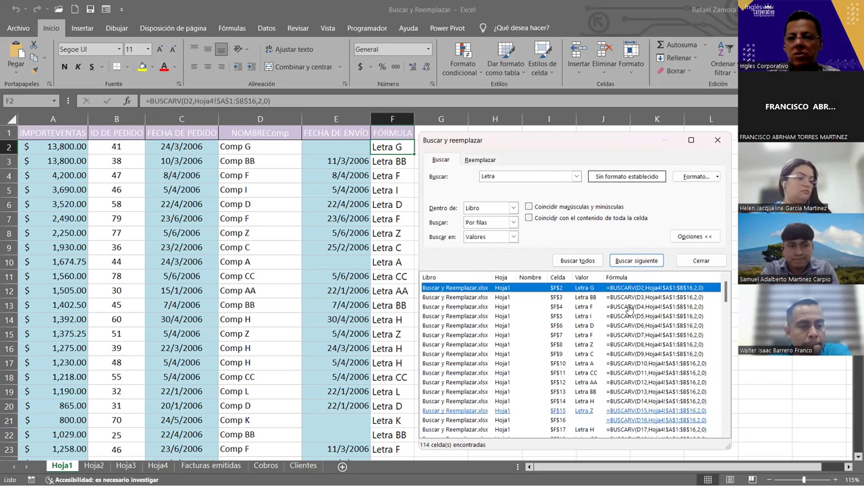
Scroll through the 114 Letra results across Hoja1–Hoja4, then close the dialog.
scroll(592, 378, down, 4)
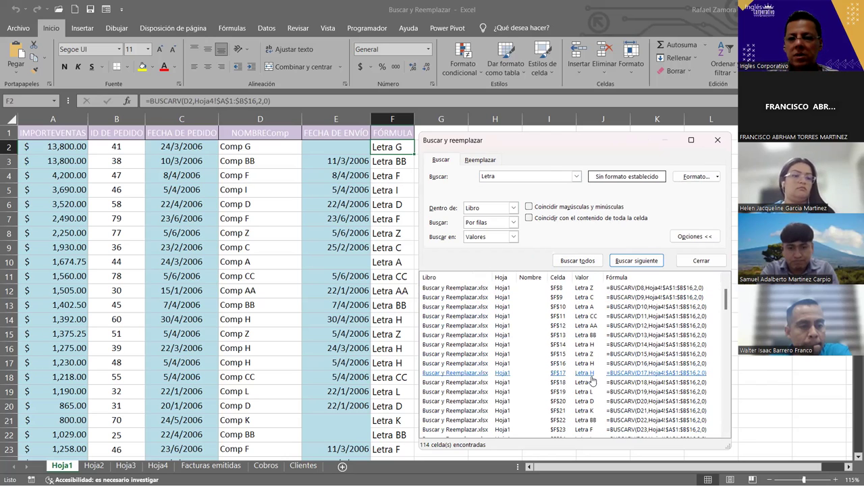
scroll(592, 383, down, 3)
scroll(594, 372, down, 3)
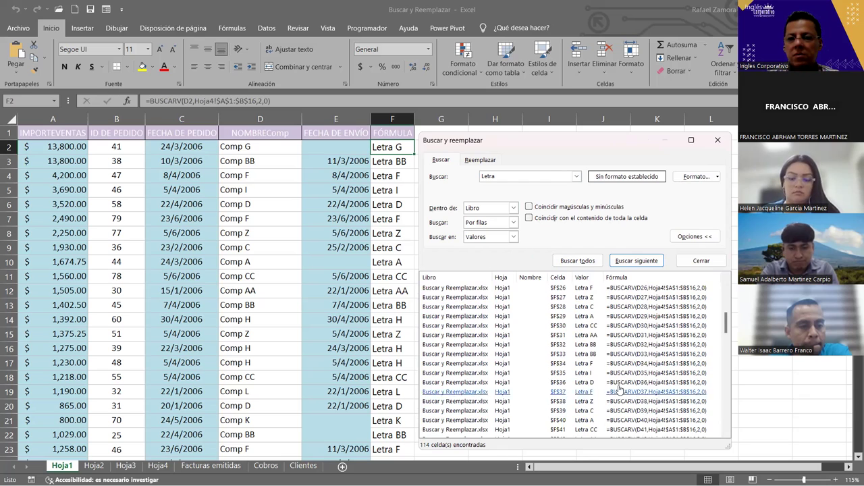
scroll(593, 370, down, 4)
scroll(597, 405, down, 4)
scroll(596, 409, down, 3)
scroll(597, 409, down, 3)
scroll(597, 410, down, 2)
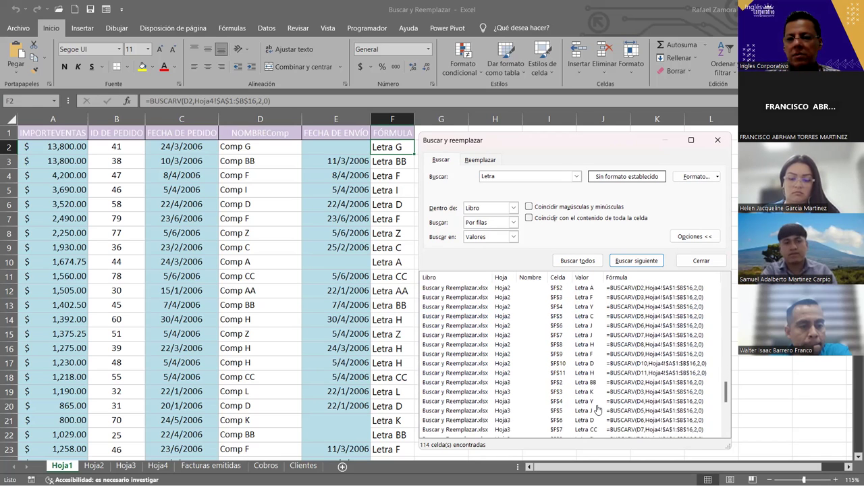
scroll(597, 409, down, 2)
scroll(597, 409, down, 1)
scroll(600, 405, down, 1)
scroll(606, 399, down, 2)
scroll(607, 398, up, 20)
scroll(607, 397, down, 1)
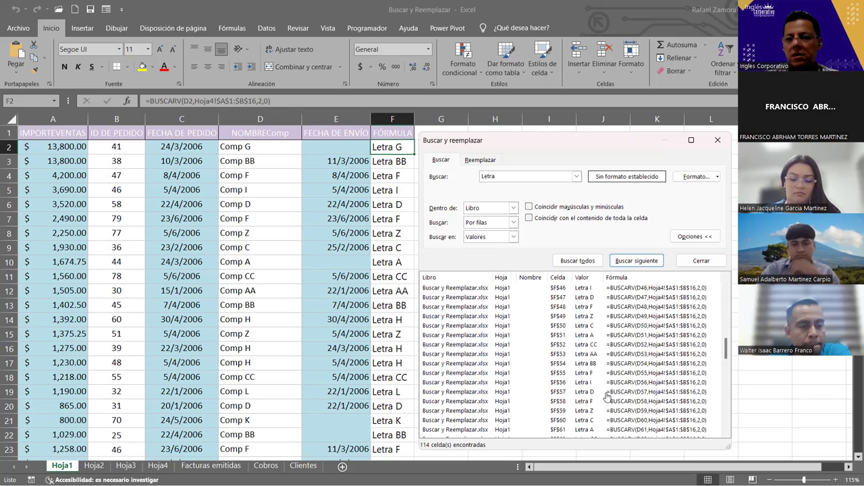
key(Home)
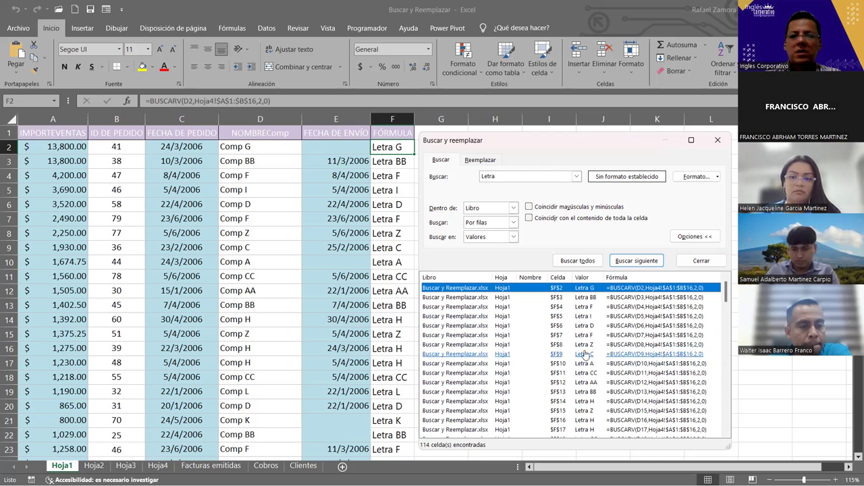
scroll(499, 336, down, 6)
scroll(513, 340, down, 6)
scroll(516, 340, down, 6)
scroll(520, 339, down, 7)
scroll(520, 339, down, 4)
scroll(520, 340, down, 3)
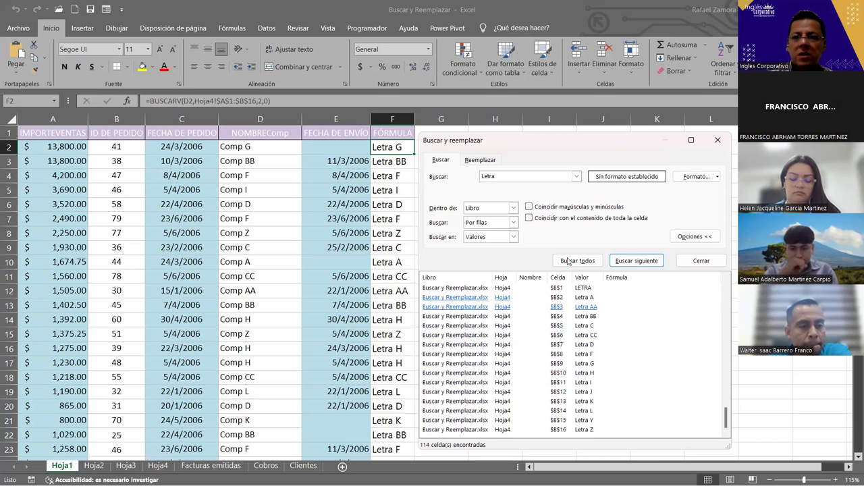
click(717, 140)
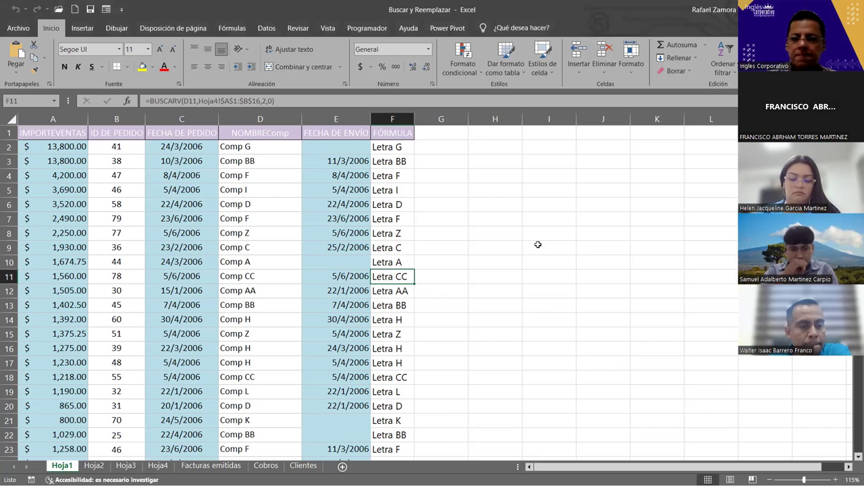
Switch to Hoja2, select empty cell I4 beside the table, and reopen Buscar y reemplazar with Ctrl+B.
click(291, 230)
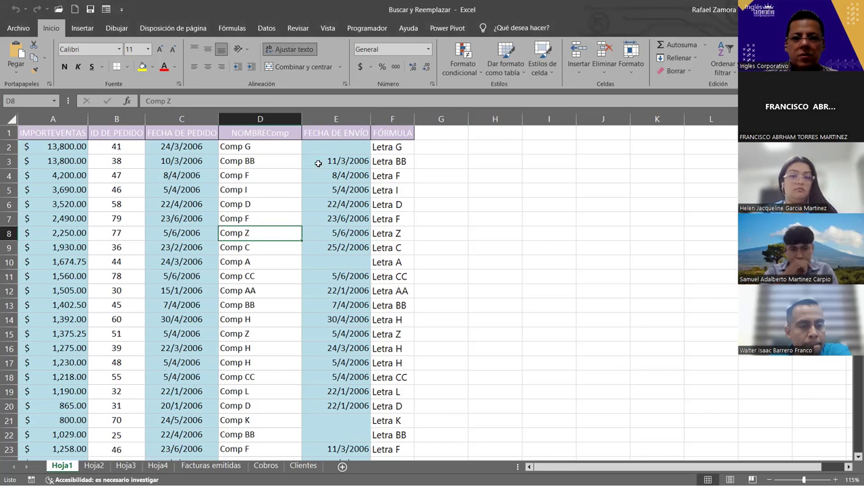
click(94, 465)
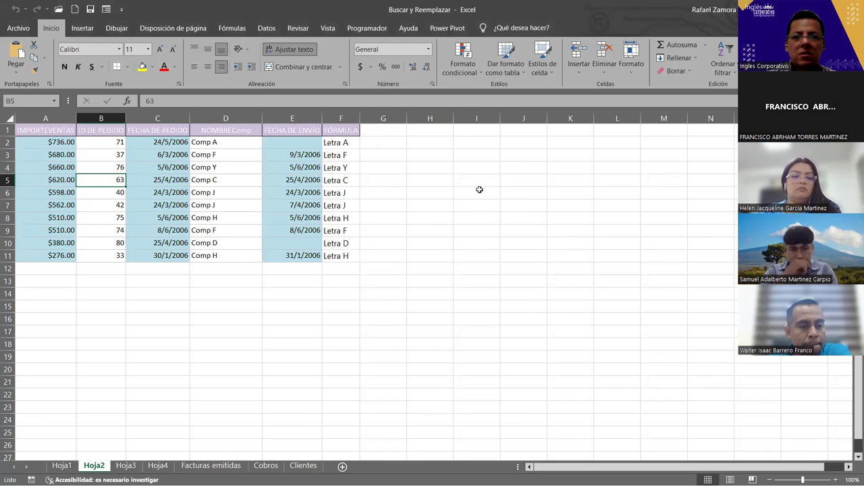
scroll(463, 263, up, 2)
click(593, 183)
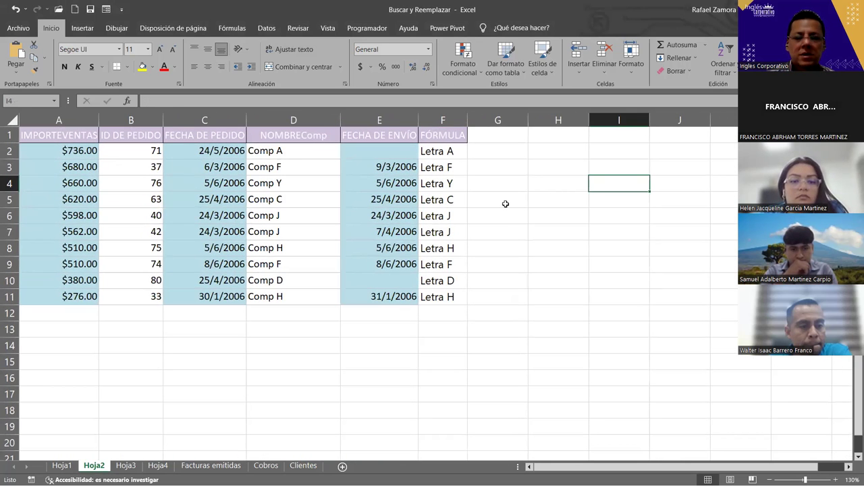
key(ctrl+b)
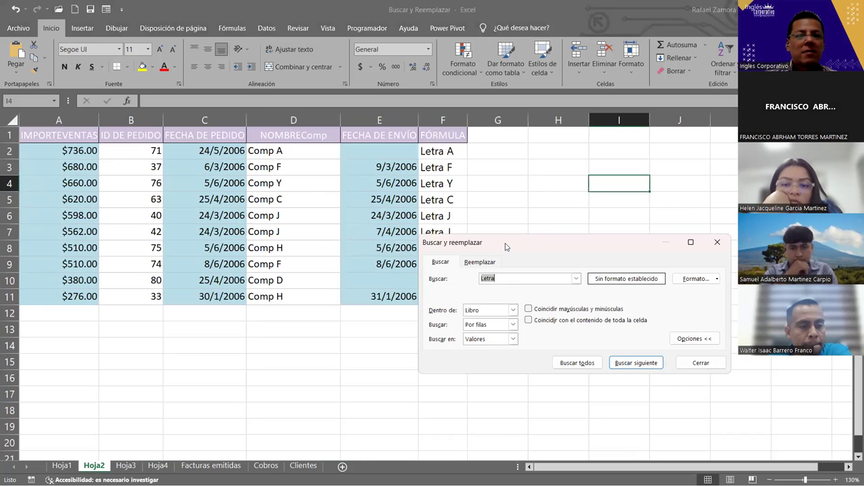
Search only Hoja2 for 'comp' by columns and list every match, starting at D1.
drag(505, 246, 267, 318)
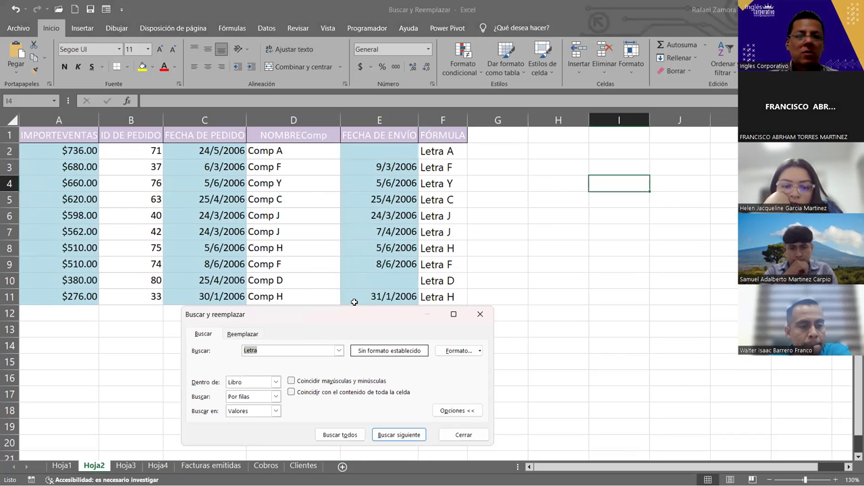
click(263, 382)
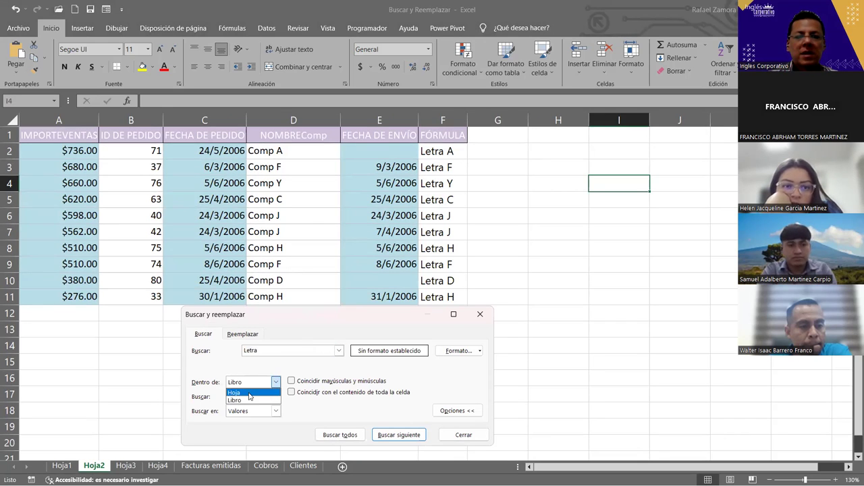
click(245, 390)
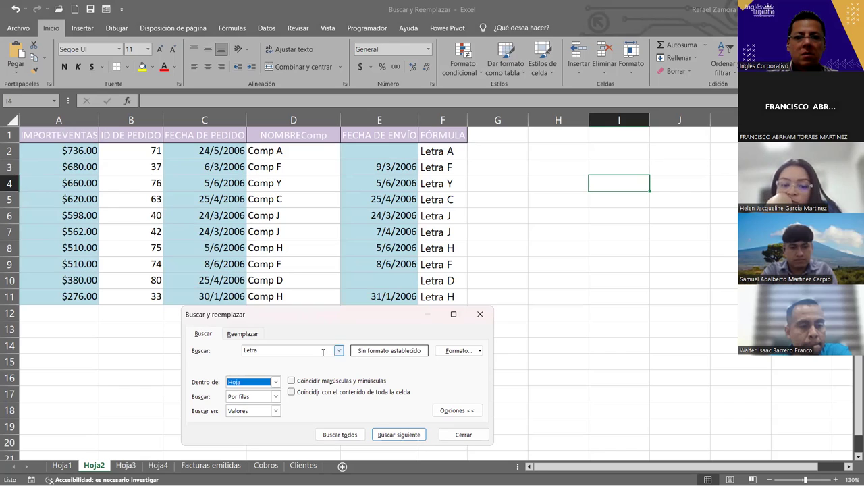
drag(318, 353, 237, 350)
text(comp)
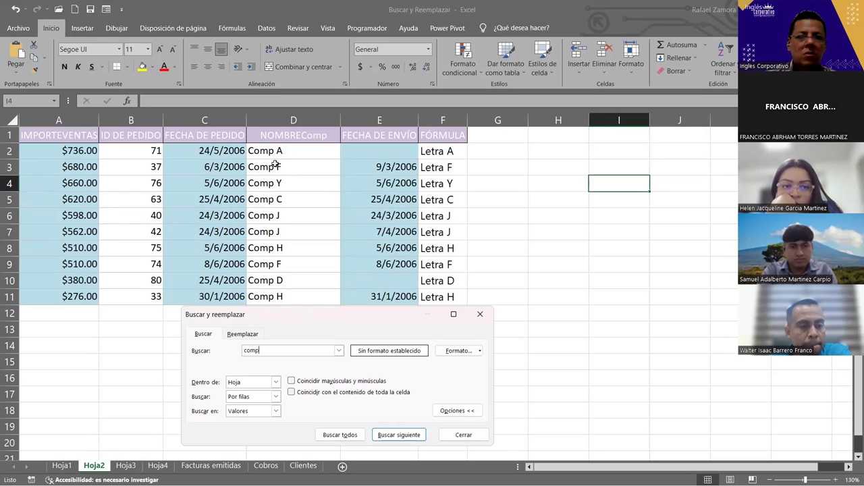
click(275, 396)
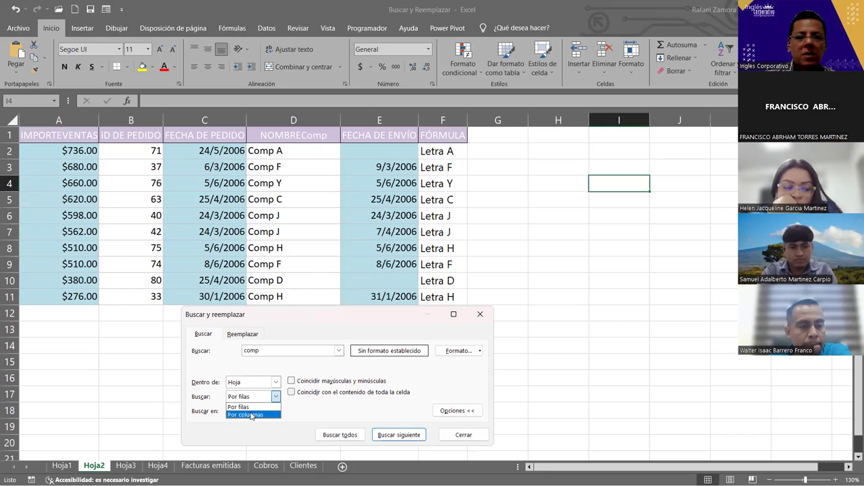
click(250, 414)
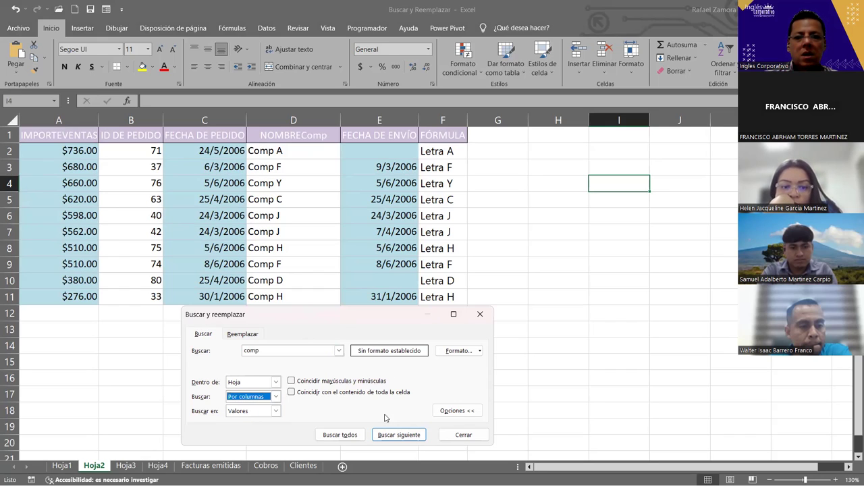
click(349, 435)
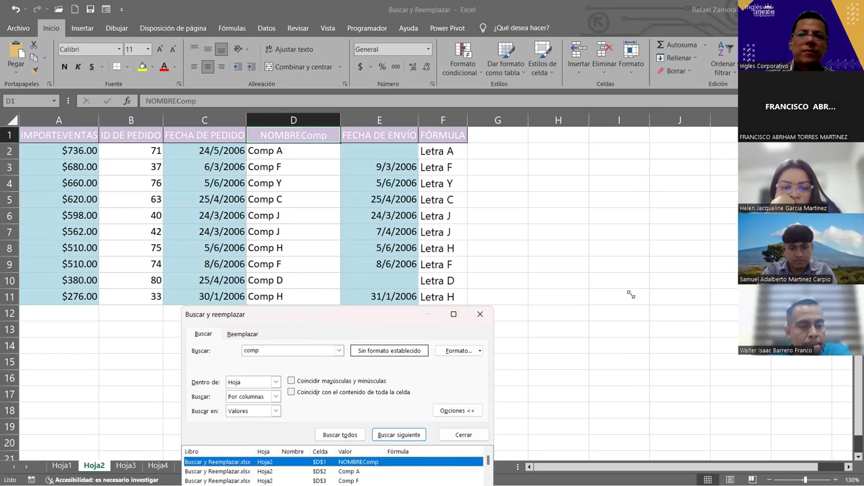
Reposition the dialog, select all 11 comp cells D1–D11, and close the search window.
drag(312, 324, 454, 115)
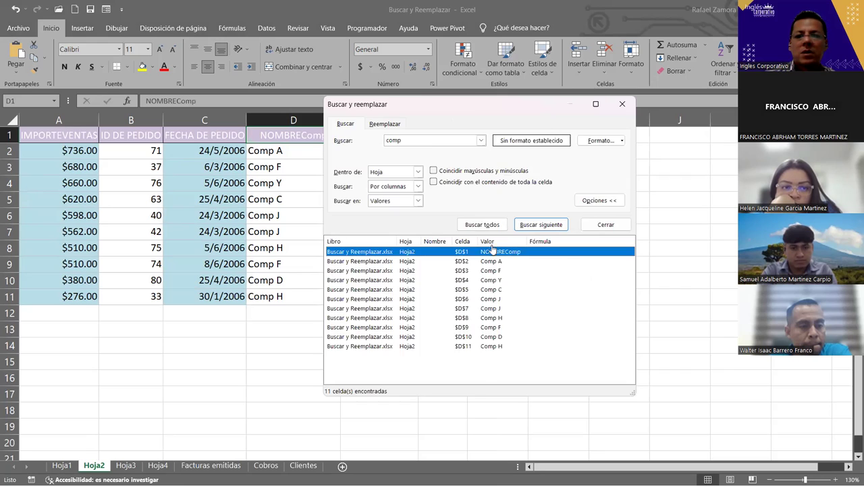
click(493, 251)
key(ctrl+a)
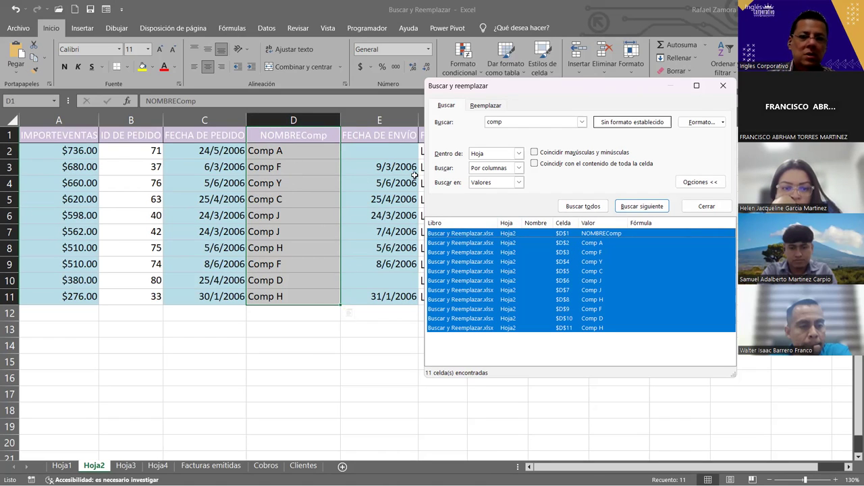
click(712, 207)
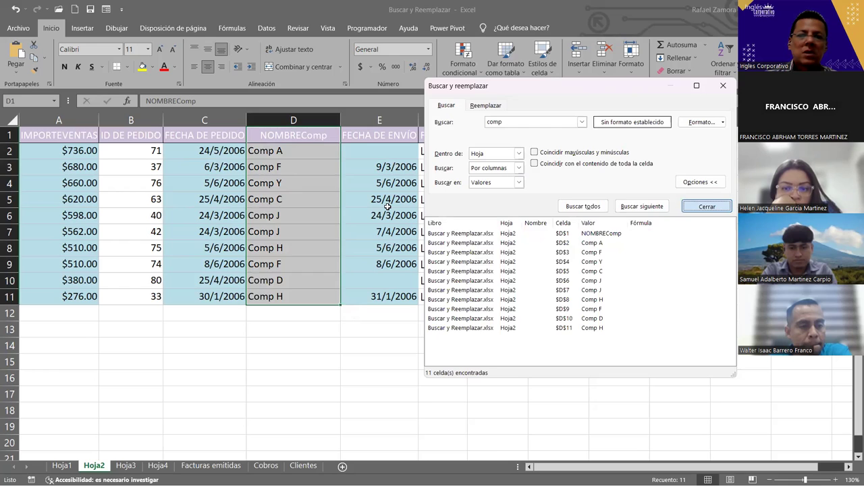
Return to Hoja1, select cells E7 and C7, and reopen Buscar y reemplazar.
click(62, 466)
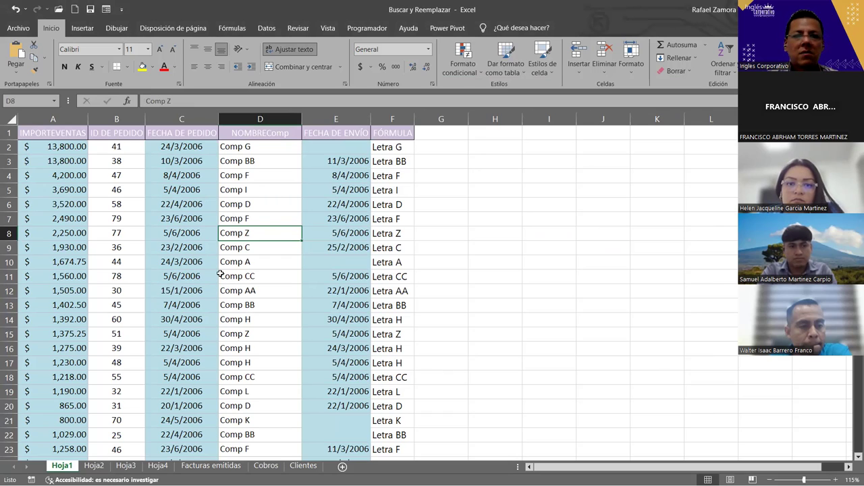
click(342, 216)
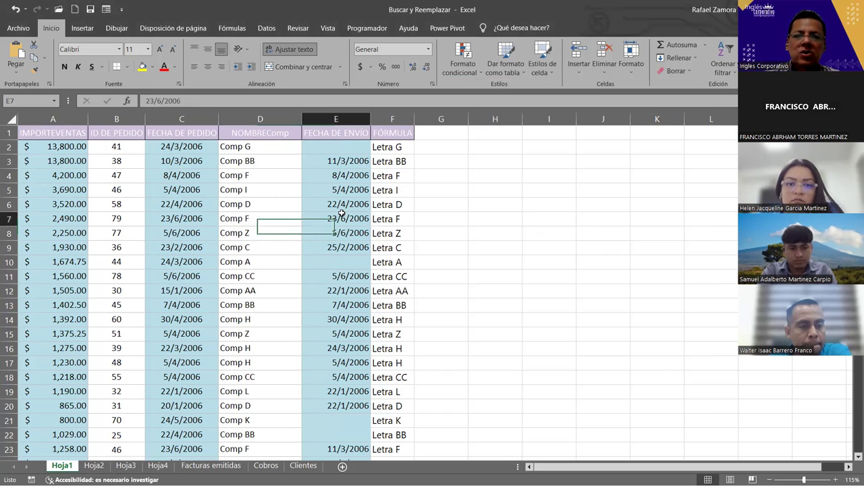
click(215, 214)
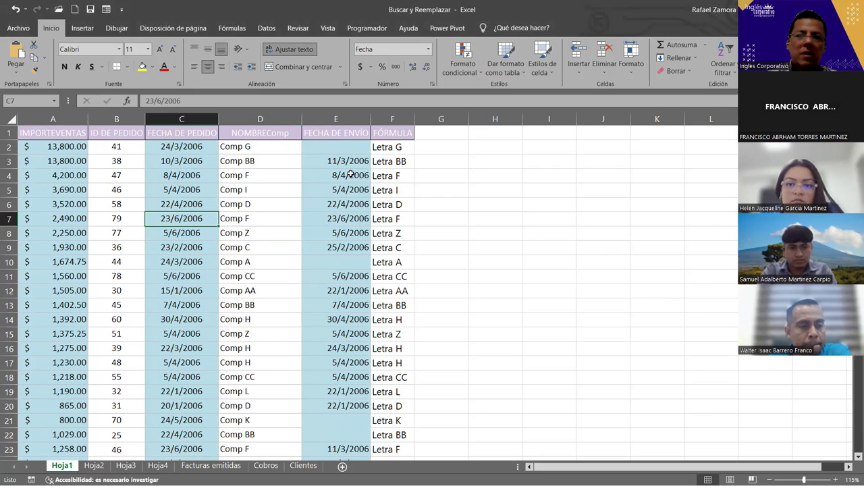
key(ctrl+b)
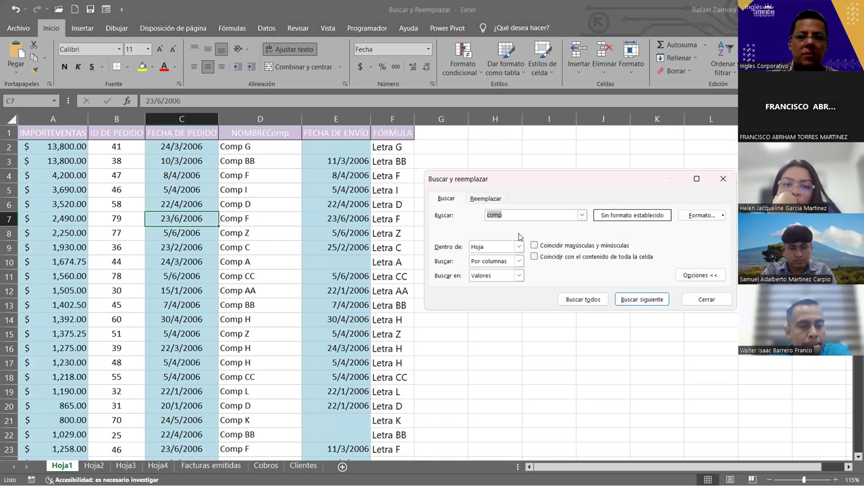
Find all cells dated 22/1/2006, enlarge the results list, and select all ten matches.
text(22-)
key(BackSpace)
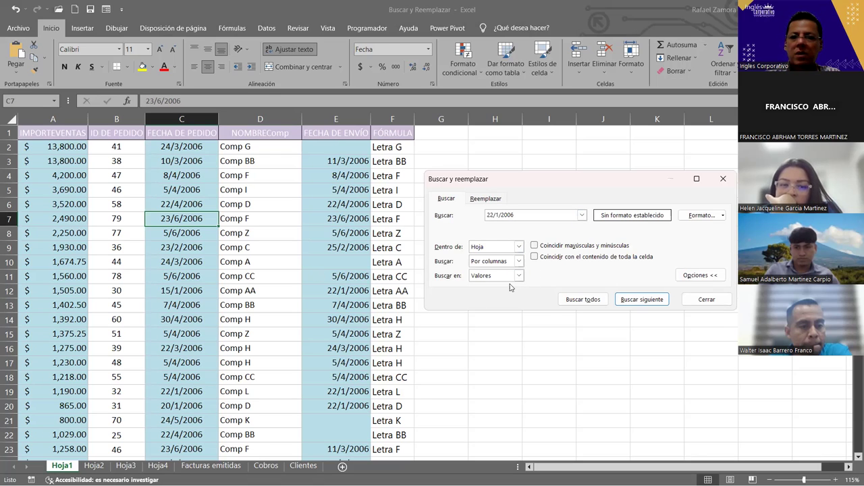
click(578, 301)
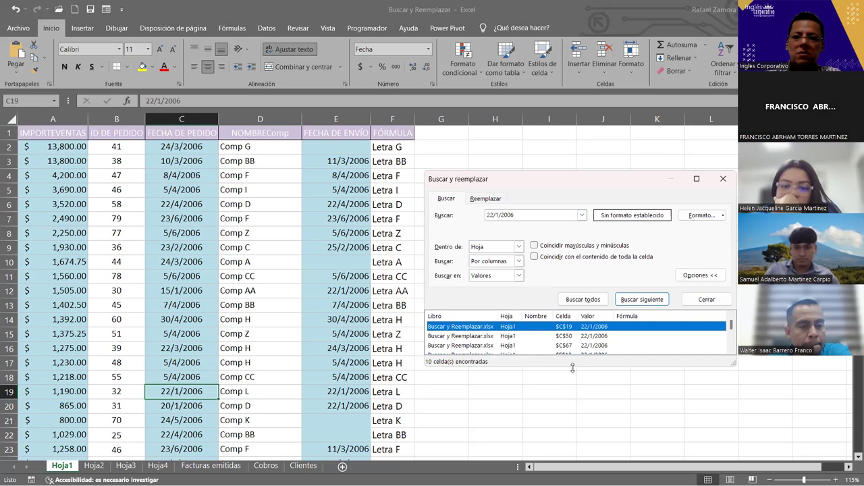
drag(572, 368, 573, 475)
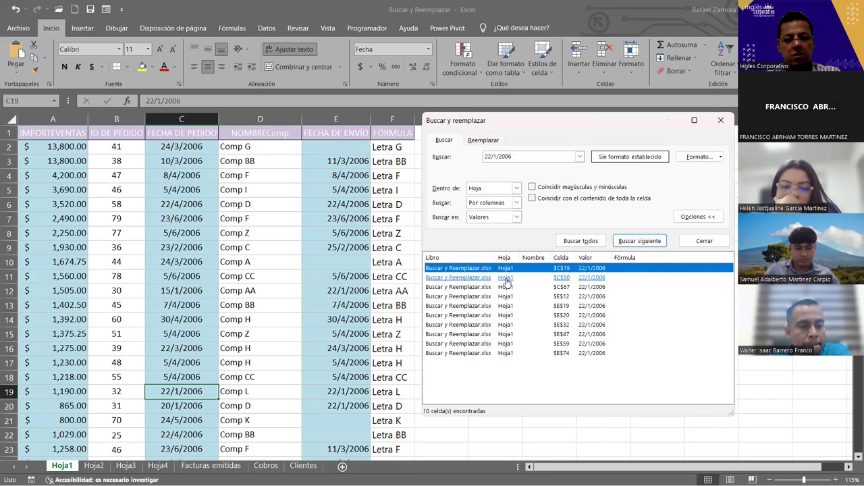
key(ctrl+a)
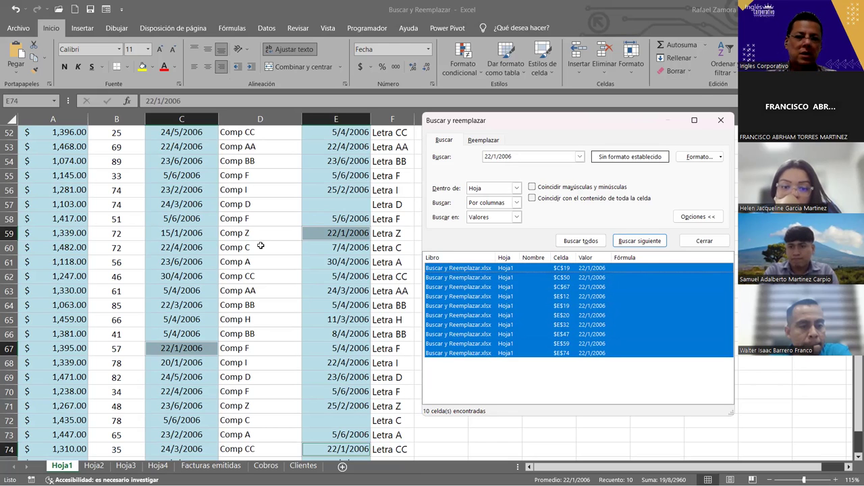
Scroll the sheet to review the ten selected dates, then close the search window.
scroll(260, 246, down, 4)
scroll(260, 246, up, 5)
scroll(260, 246, up, 4)
scroll(260, 246, up, 5)
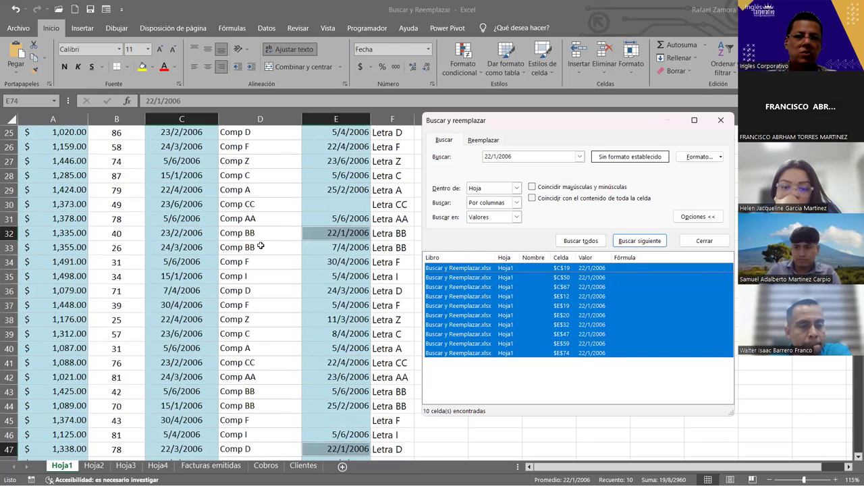
scroll(260, 246, up, 4)
scroll(260, 245, up, 3)
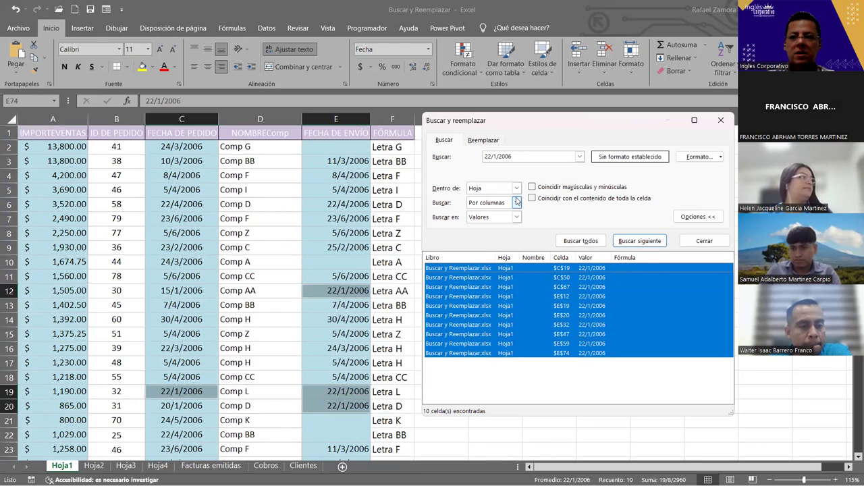
click(703, 241)
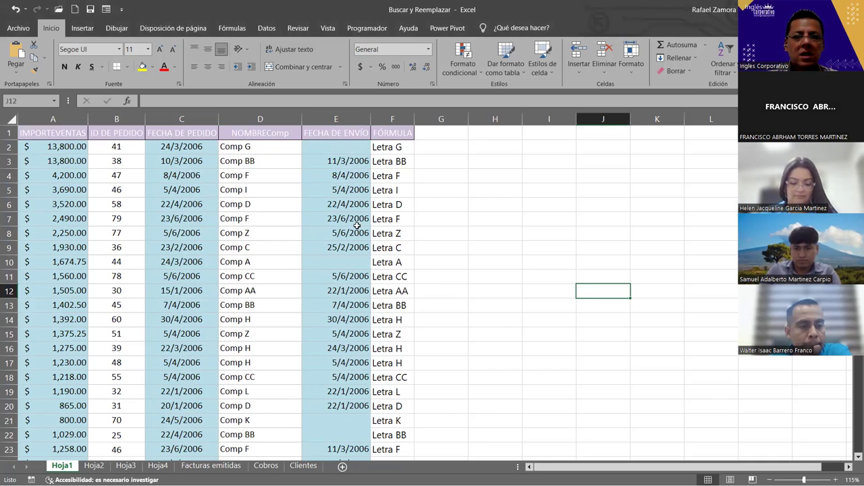
Select order ID cells down column B, ending on B17 (48).
click(114, 189)
click(114, 247)
click(102, 363)
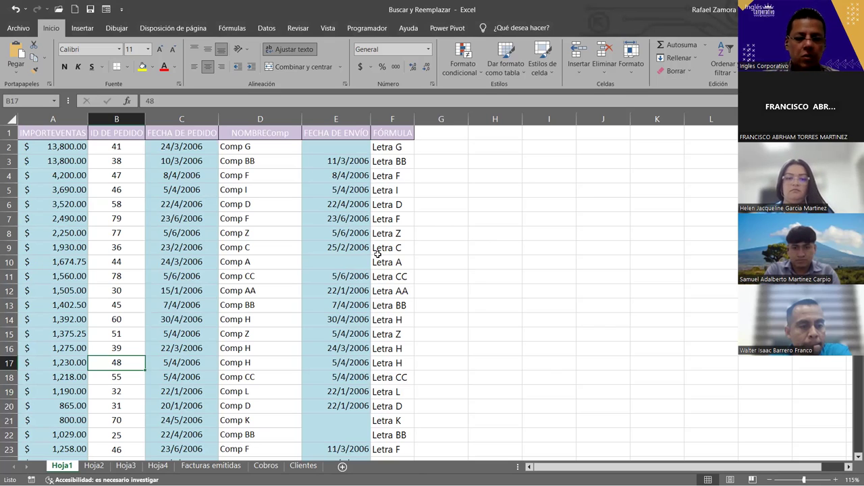
Run Buscar todos for the date 15/1/2006 on Hoja1.
key(ctrl+b)
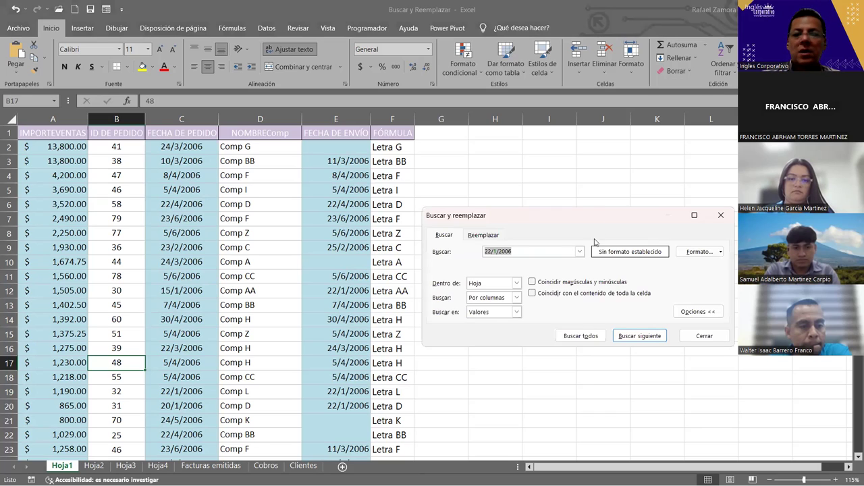
drag(584, 219, 553, 112)
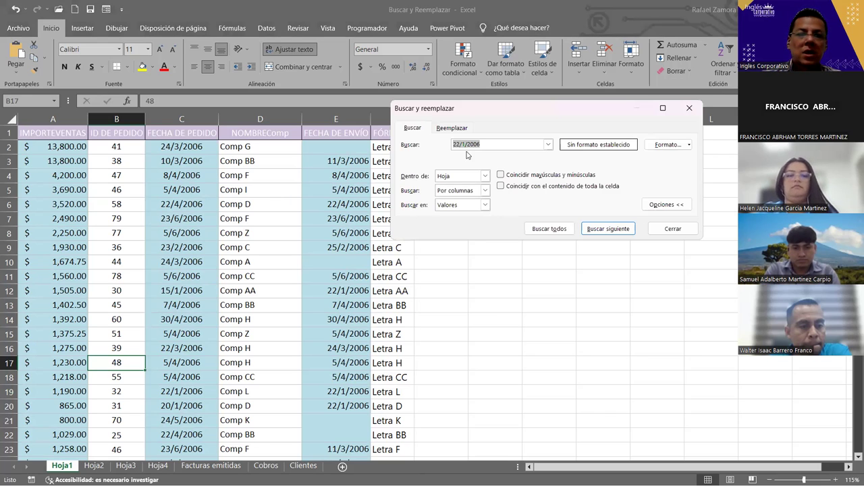
click(453, 145)
text(15)
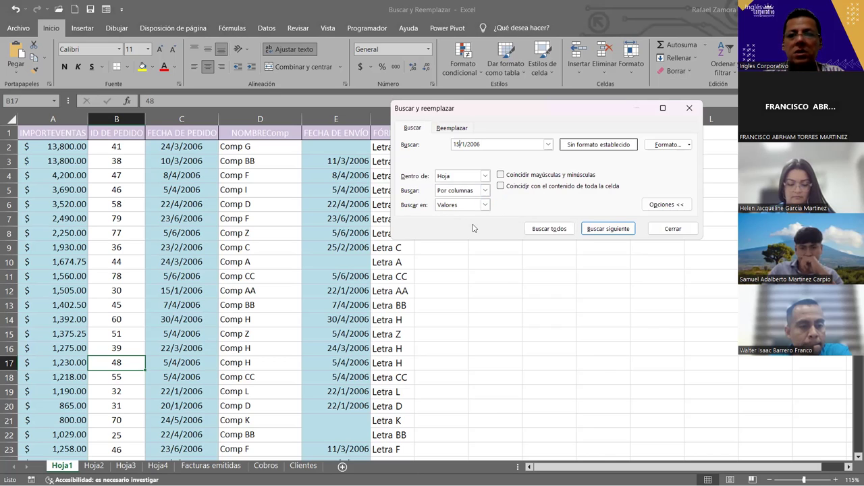
click(540, 229)
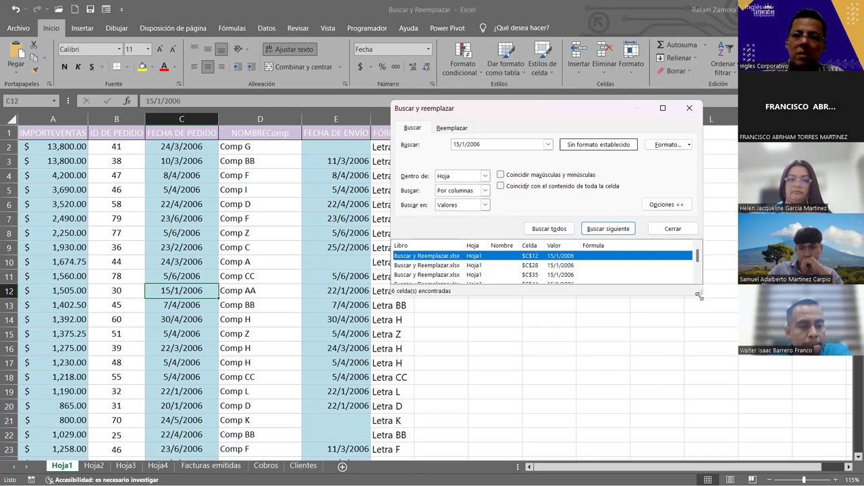
Select all six 15/1/2006 matches: C12, C28, C35, C44, C59 and C76.
drag(698, 295, 700, 413)
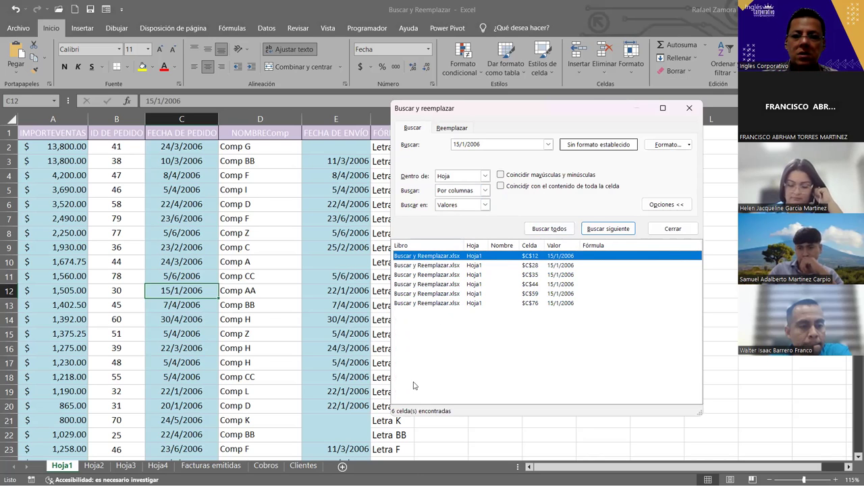
key(ctrl+a)
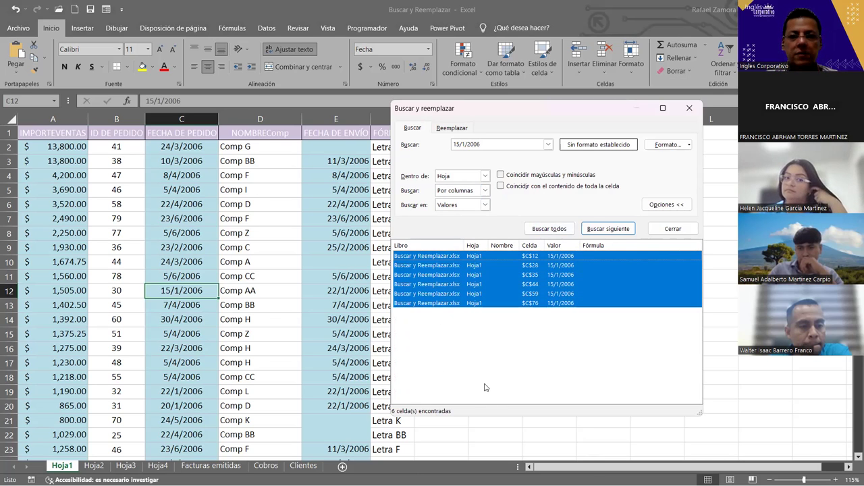
scroll(276, 197, up, 5)
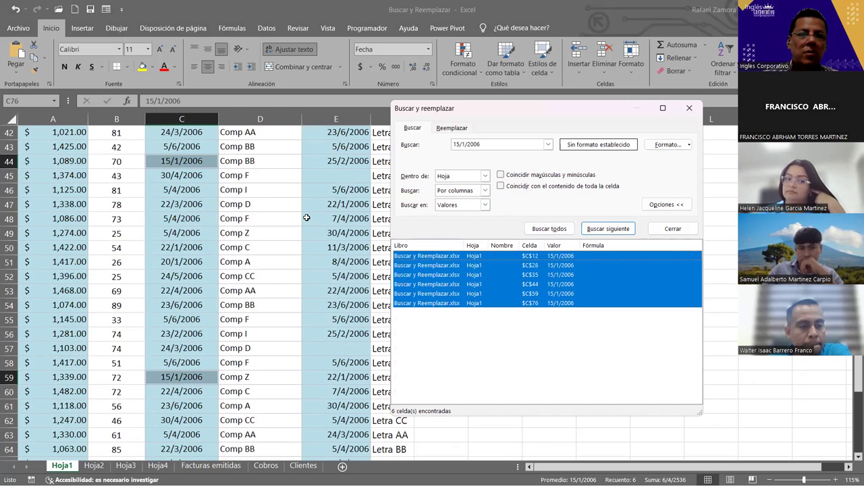
scroll(306, 216, up, 5)
scroll(332, 216, up, 4)
scroll(239, 245, up, 4)
scroll(169, 241, down, 2)
scroll(229, 222, down, 3)
scroll(230, 220, down, 4)
scroll(230, 221, down, 3)
scroll(230, 222, down, 2)
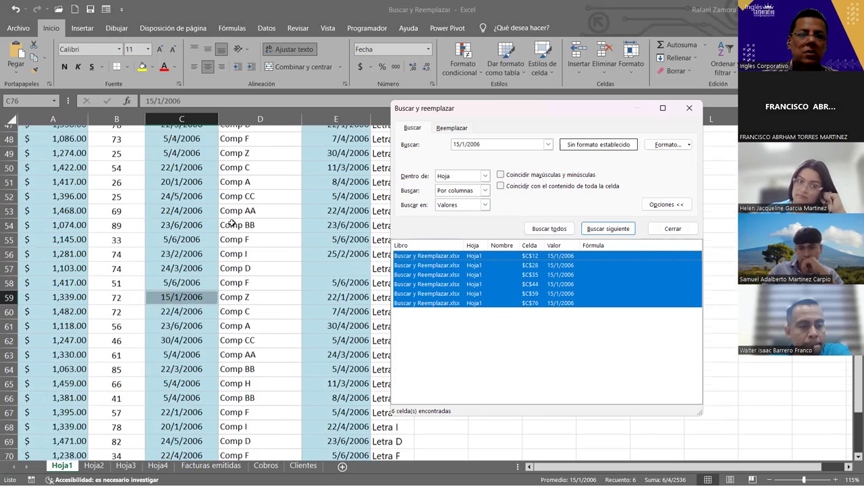
scroll(232, 218, down, 6)
scroll(232, 220, up, 1)
scroll(250, 289, up, 7)
scroll(279, 288, up, 6)
scroll(284, 287, up, 6)
scroll(283, 288, up, 1)
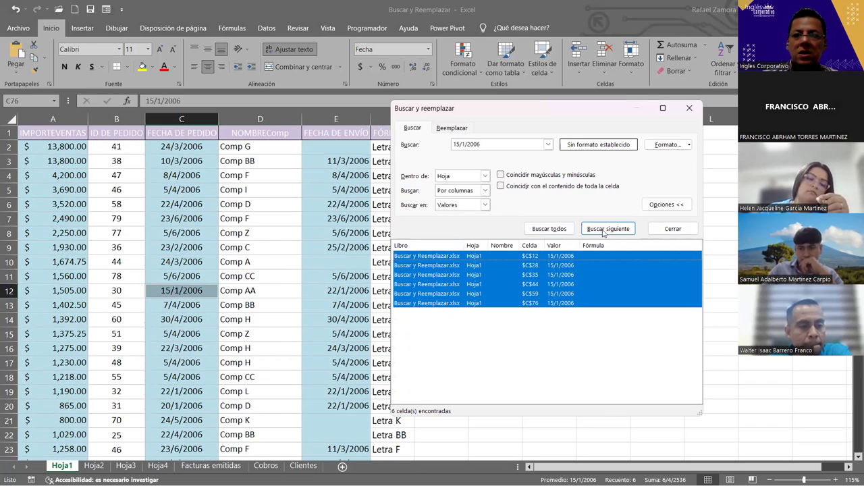
Check the selected 15/1/2006 dates in rows 12, 44 and 59, then deselect them.
key(Escape)
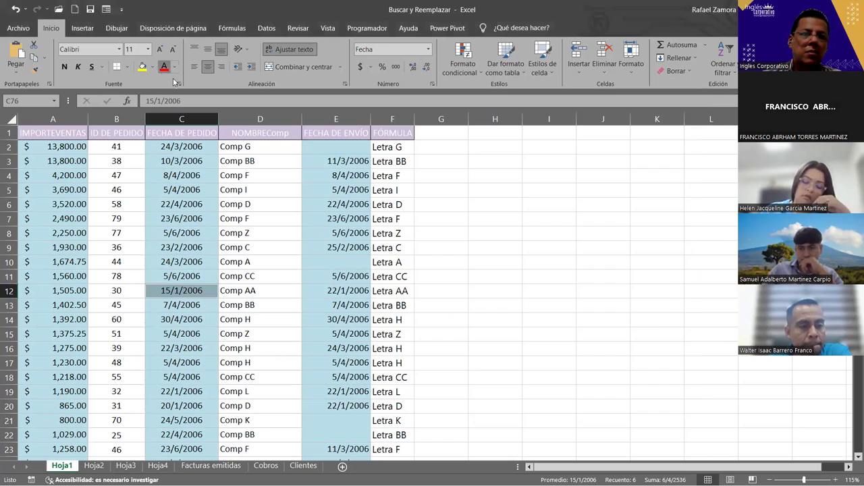
scroll(498, 277, up, 4)
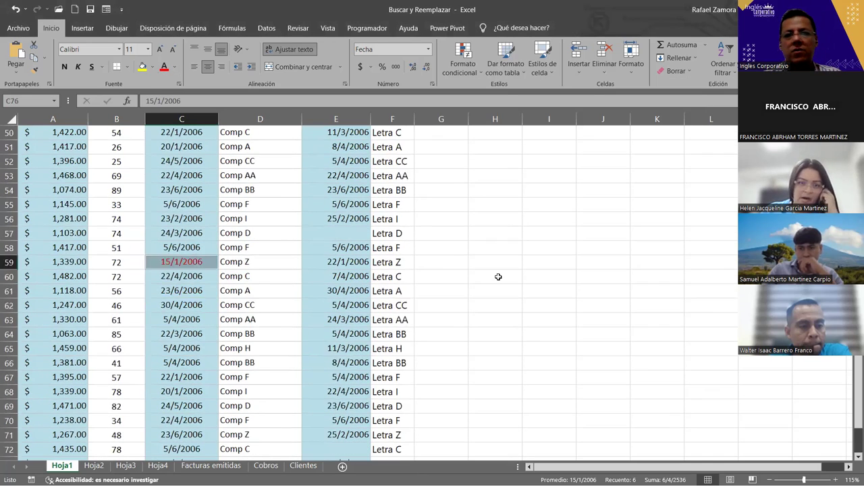
scroll(498, 277, up, 4)
scroll(498, 277, up, 4)
scroll(498, 277, up, 3)
scroll(498, 276, up, 4)
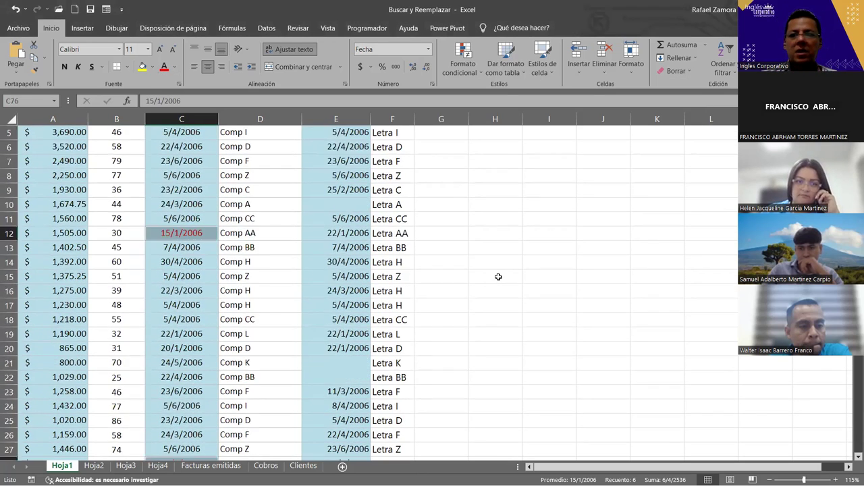
scroll(498, 276, up, 2)
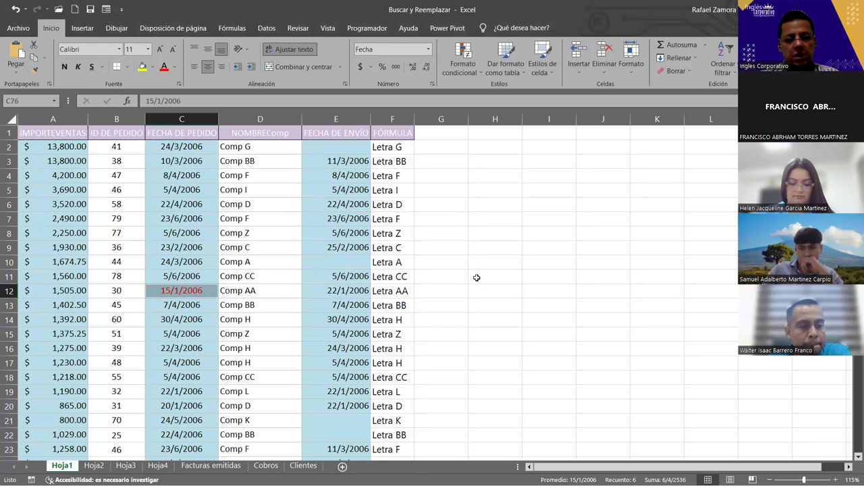
scroll(478, 274, down, 20)
scroll(423, 286, up, 6)
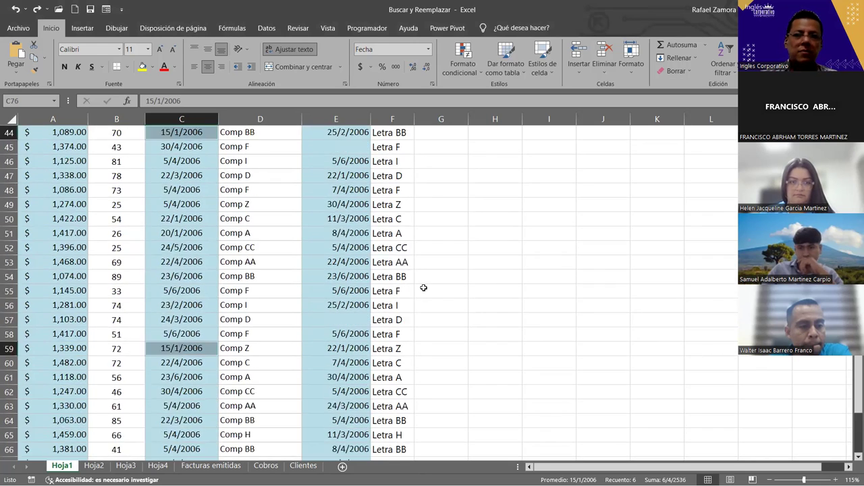
scroll(423, 286, up, 4)
scroll(416, 269, up, 4)
scroll(417, 269, up, 3)
scroll(419, 268, up, 3)
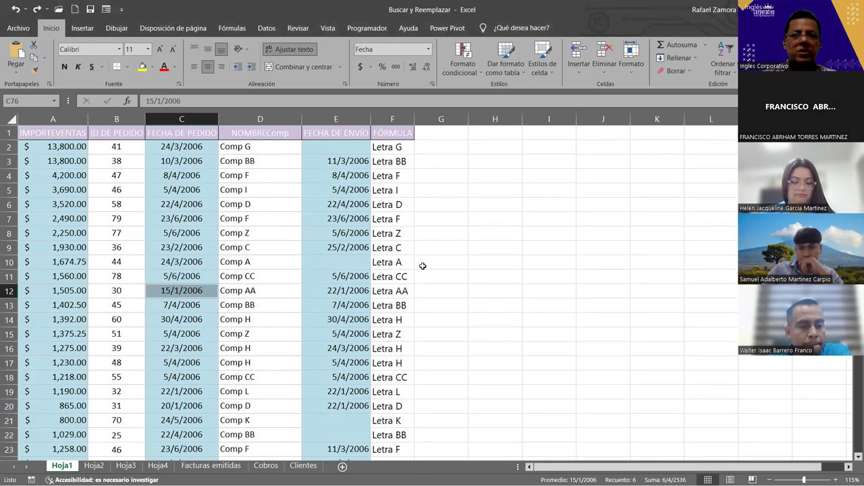
click(479, 227)
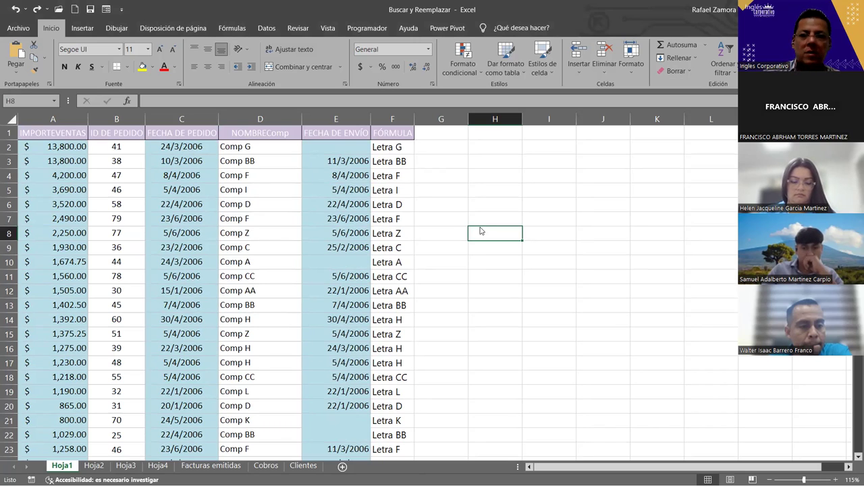
Search for 'Comp BB', fixing a typo after the nothing-found message, to list 11 matches.
key(ctrl+b)
text(Compn)
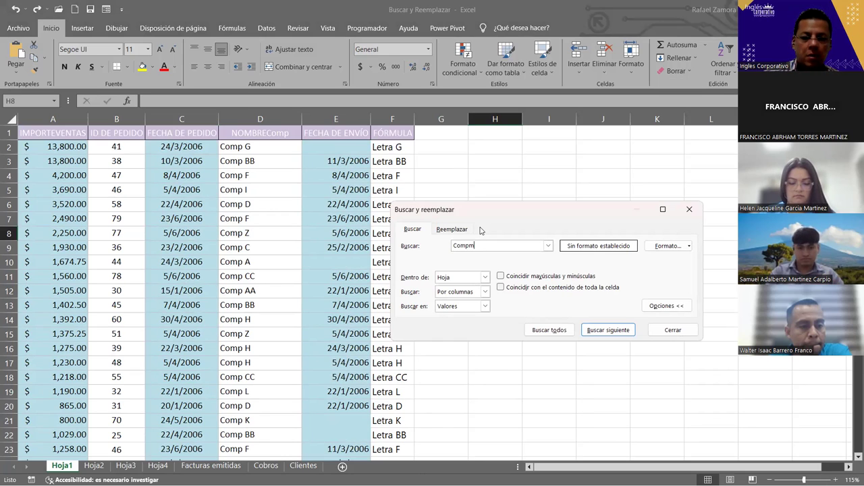
key(BackSpace)
key(BackSpace)
text(BB)
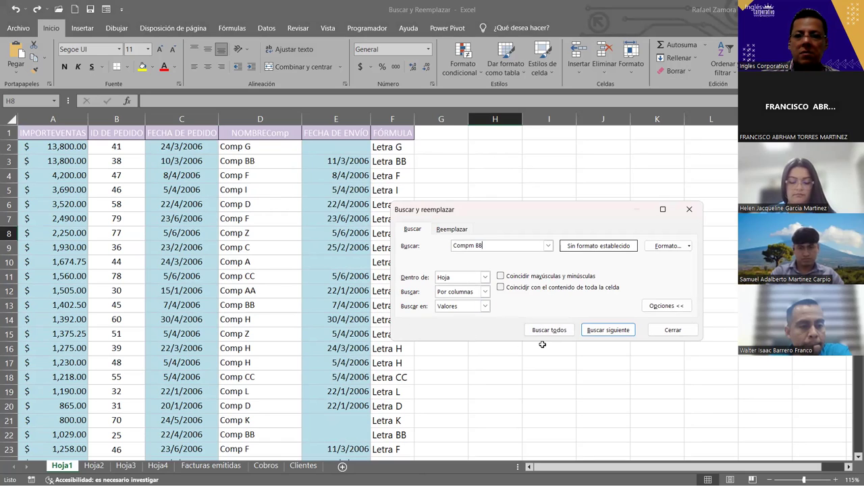
click(550, 330)
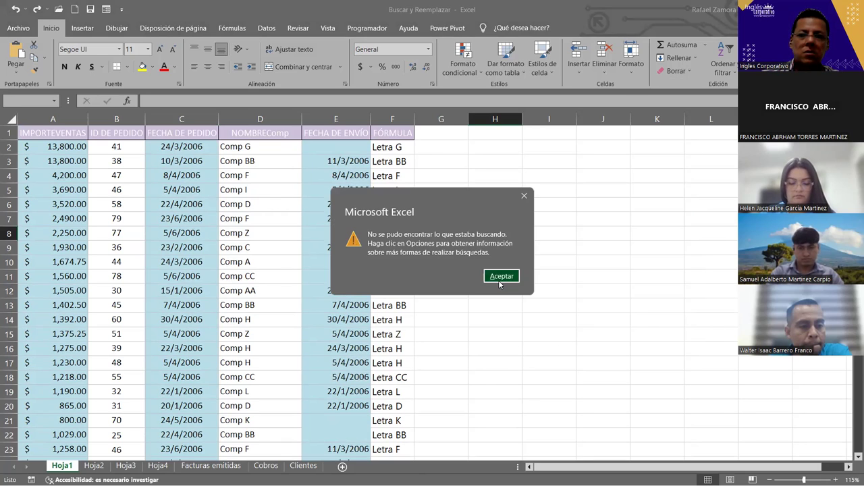
click(500, 282)
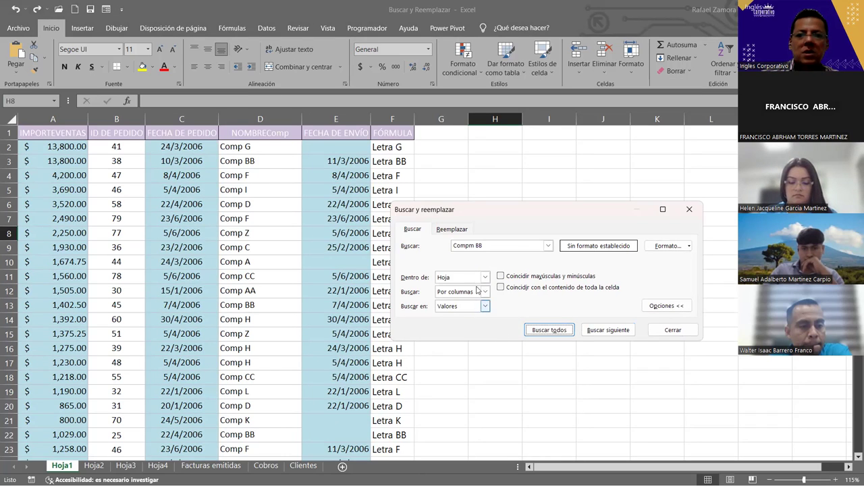
click(471, 250)
key(BackSpace)
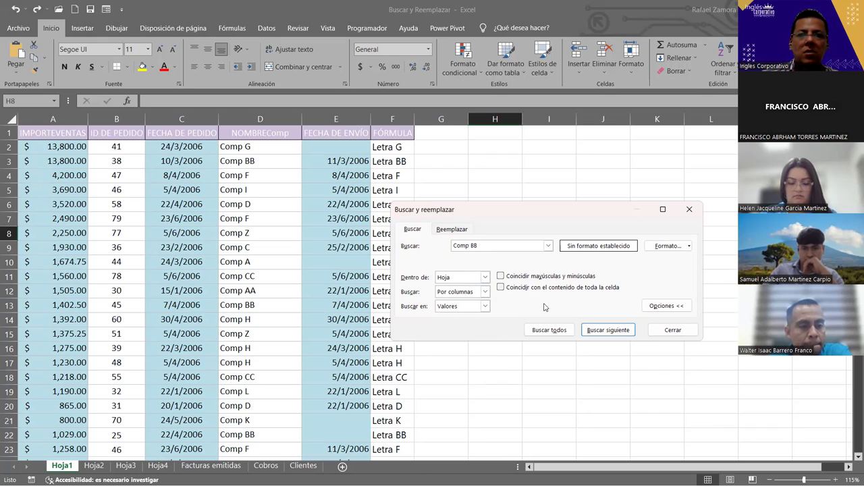
click(552, 332)
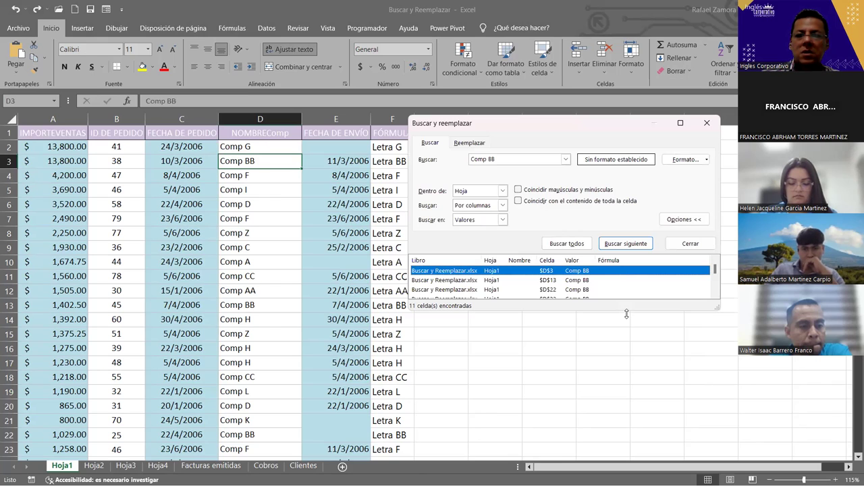
Enlarge the results list and select all 11 Comp BB matches, D3 through D76.
drag(627, 313, 627, 430)
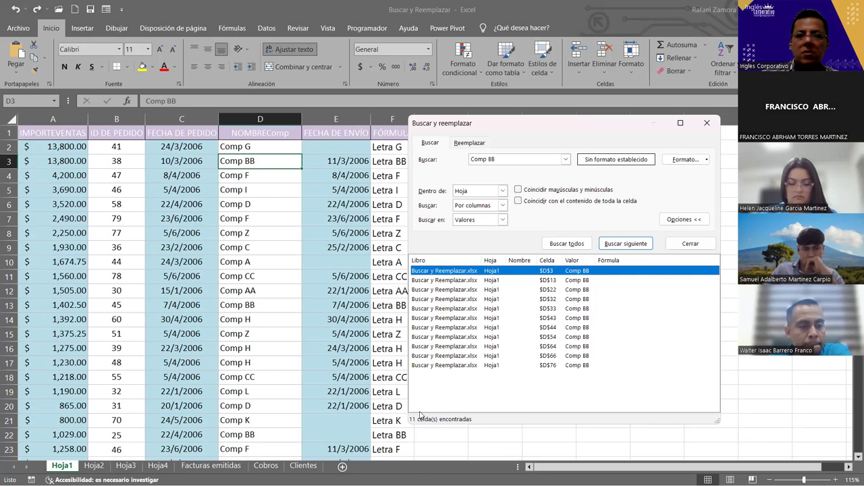
key(ctrl+a)
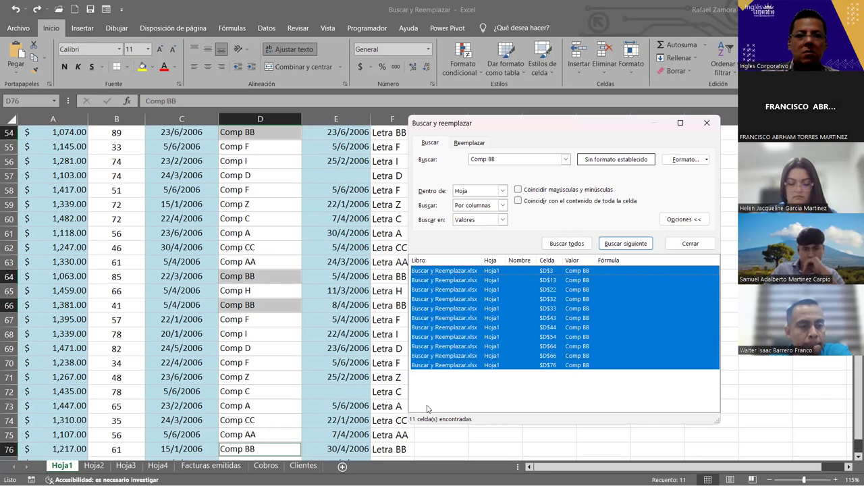
scroll(270, 260, up, 18)
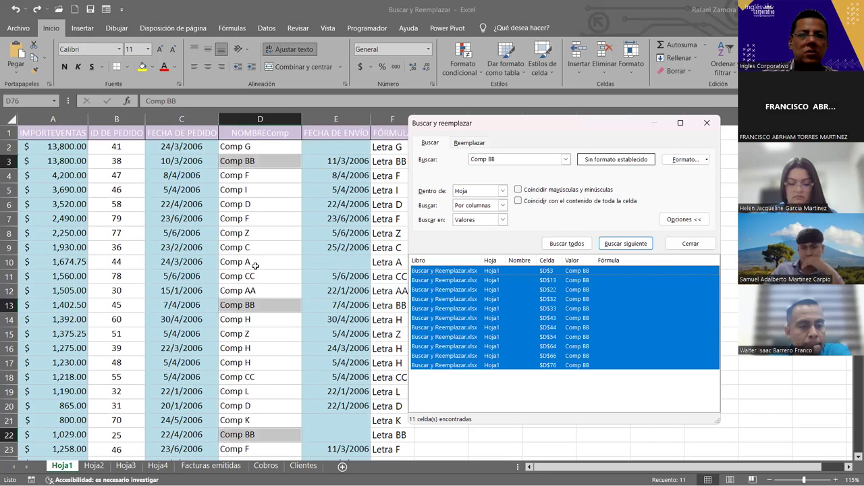
scroll(266, 230, down, 1)
scroll(283, 226, down, 5)
scroll(286, 277, down, 2)
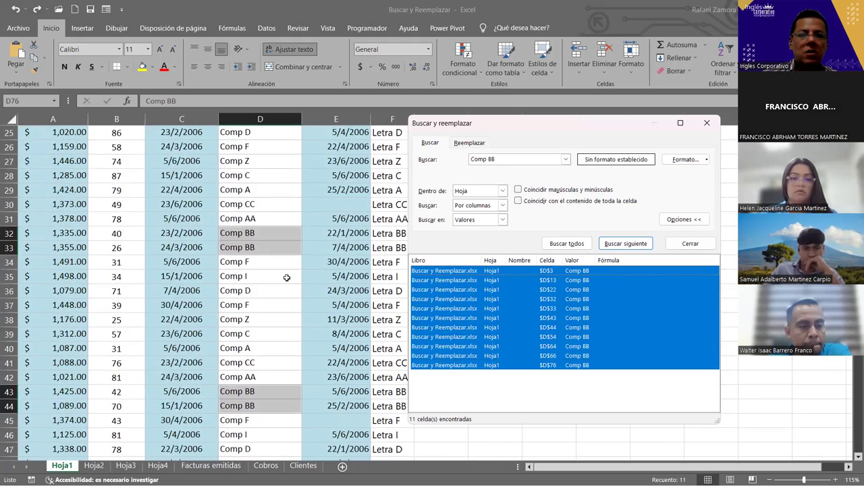
scroll(286, 278, down, 2)
scroll(287, 277, down, 3)
scroll(286, 277, down, 2)
scroll(286, 277, down, 2)
scroll(287, 277, up, 3)
scroll(286, 277, up, 5)
scroll(286, 278, up, 4)
scroll(287, 277, up, 5)
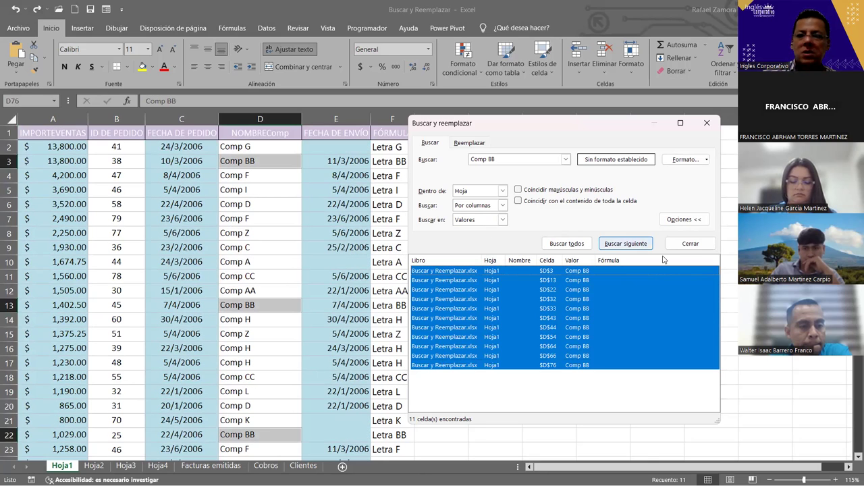
key(Escape)
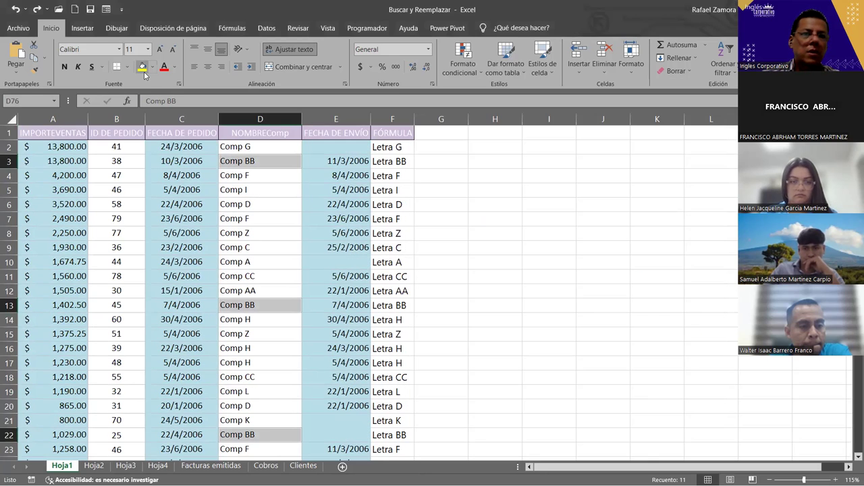
click(142, 66)
scroll(481, 283, down, 18)
scroll(482, 283, down, 3)
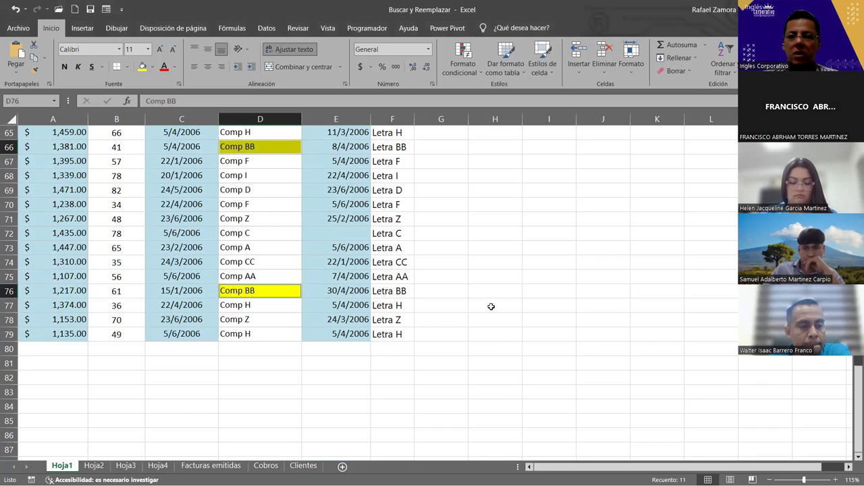
click(490, 307)
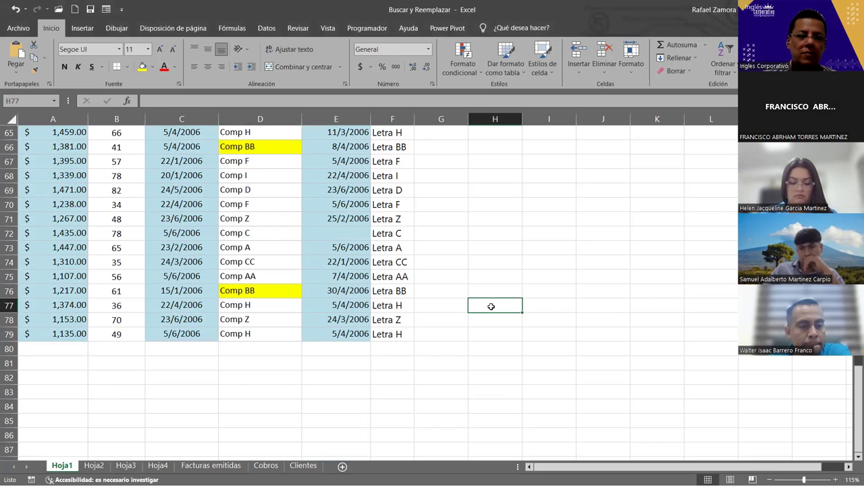
scroll(490, 306, up, 6)
scroll(491, 307, up, 3)
scroll(491, 307, up, 6)
scroll(491, 306, up, 6)
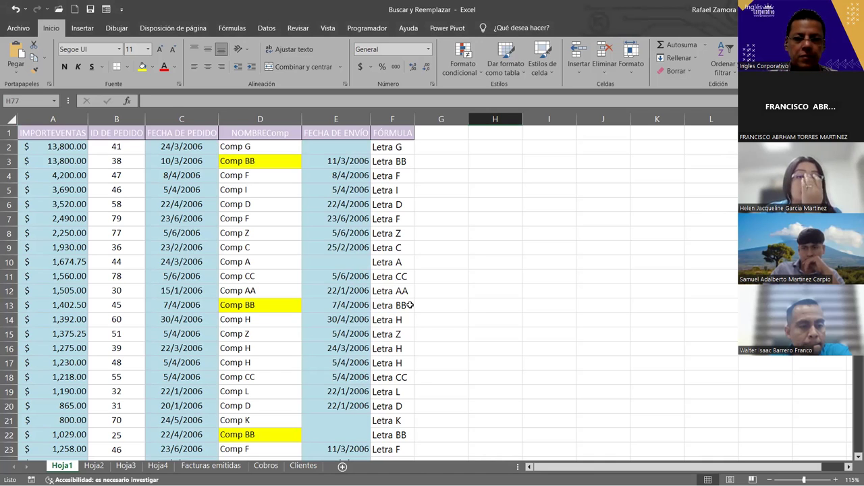
key(ctrl+a)
scroll(409, 305, up, 5)
scroll(409, 305, up, 5)
scroll(409, 305, up, 6)
scroll(409, 306, up, 6)
click(286, 263)
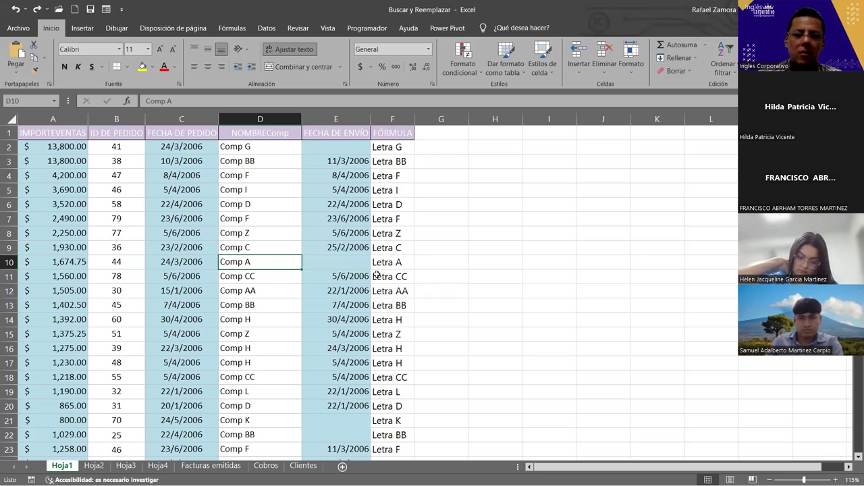
click(184, 164)
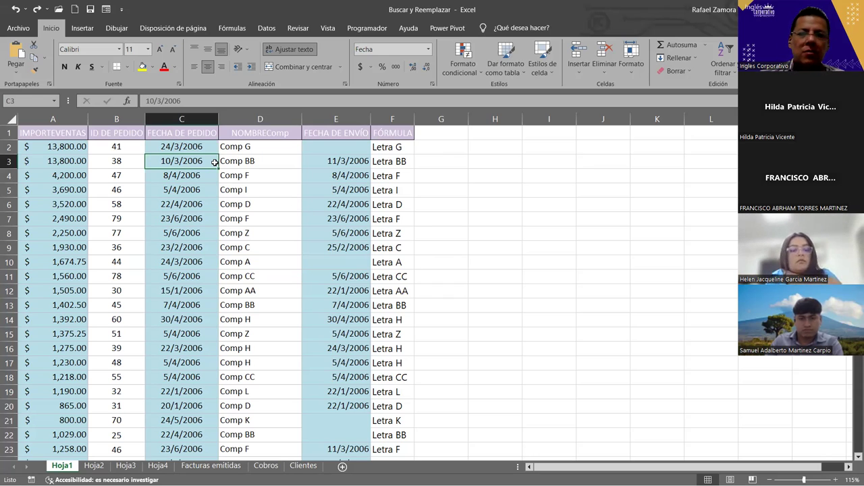
Search Hoja1 values for 'Letra G', finding only cell F2.
key(ctrl+b)
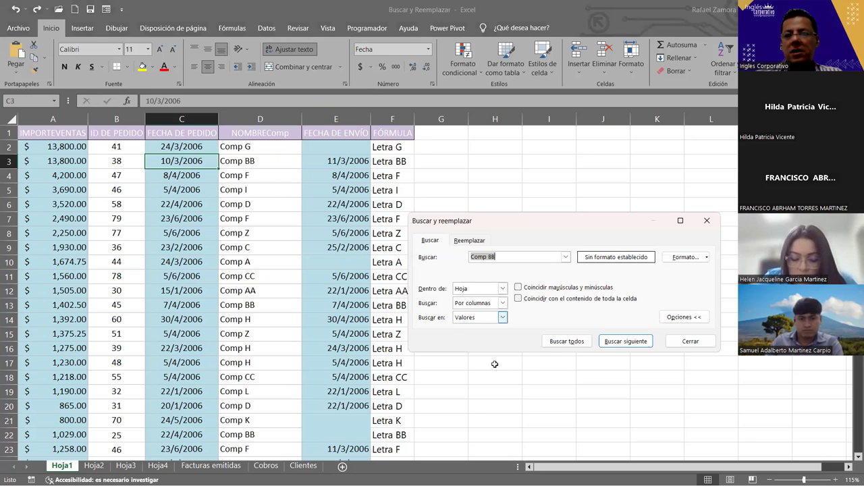
click(502, 317)
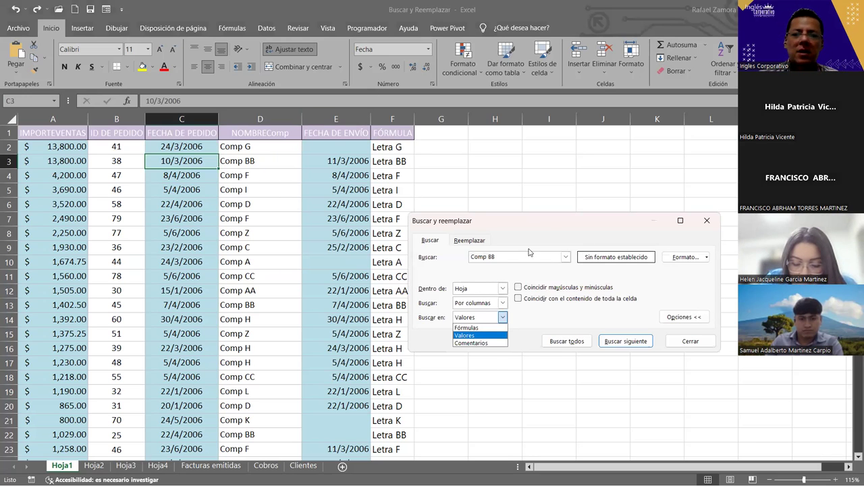
click(550, 221)
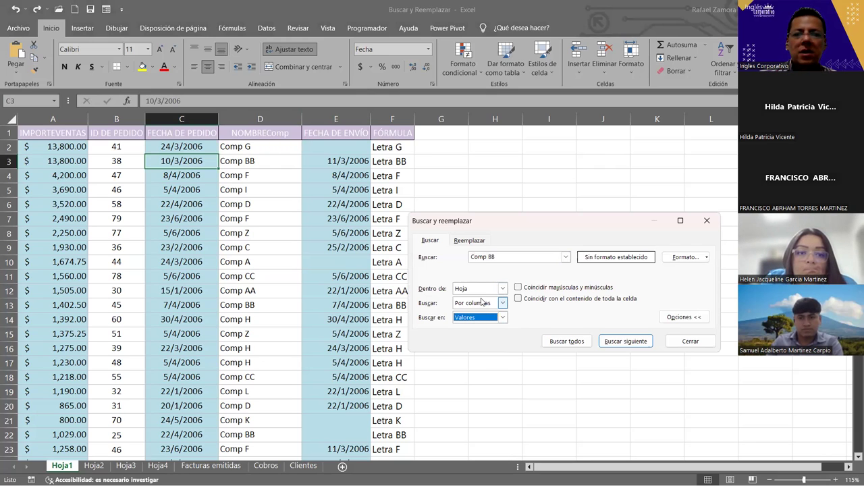
drag(504, 260, 398, 245)
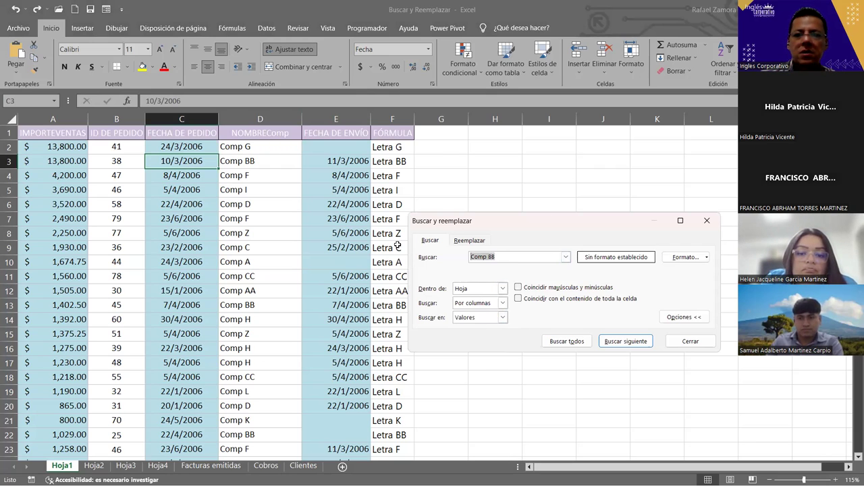
text(Letra )
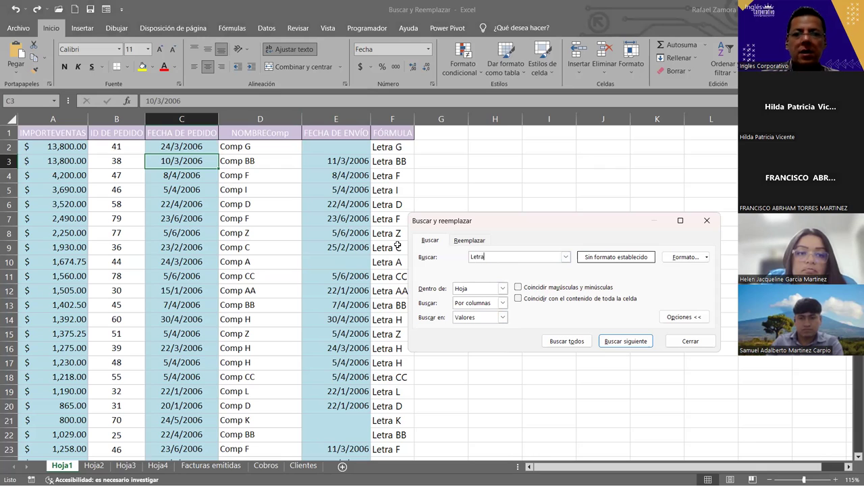
text(G)
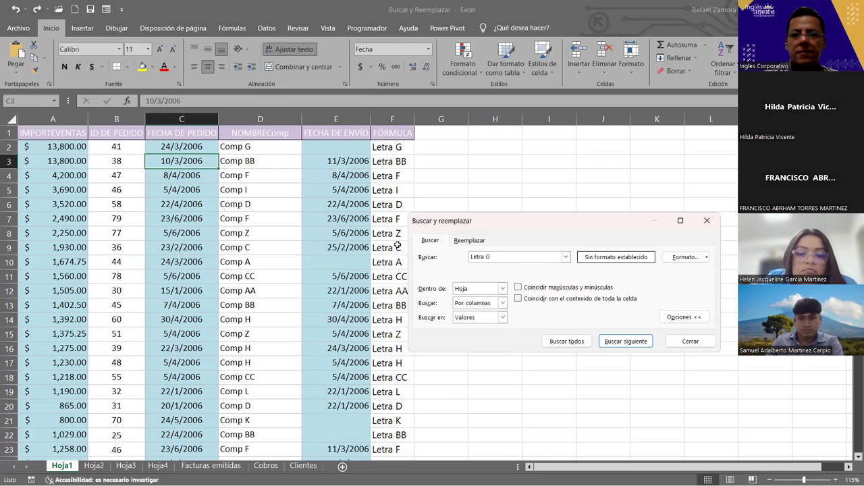
click(502, 290)
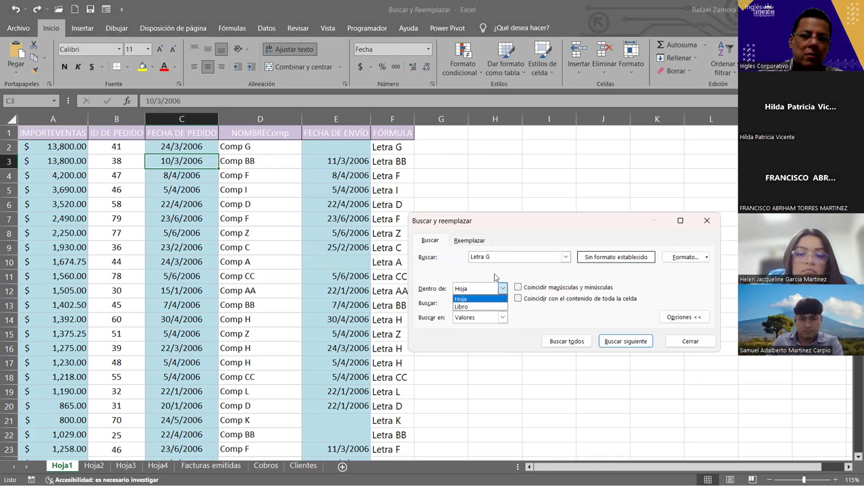
click(476, 299)
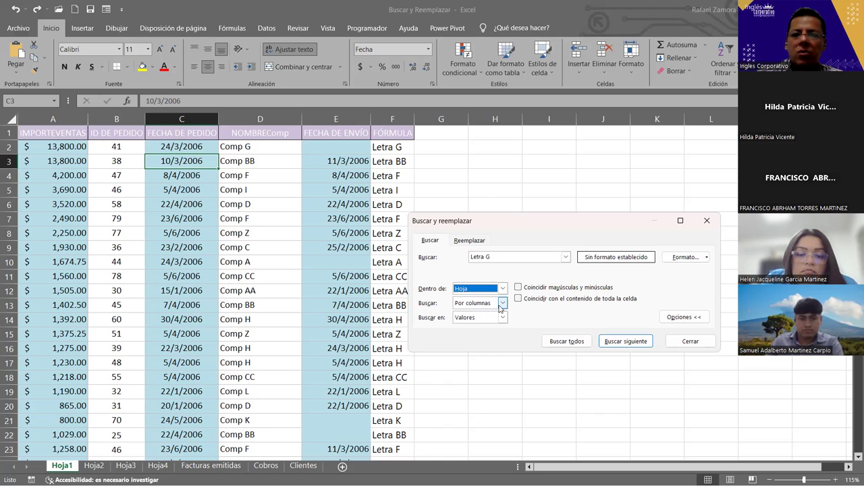
key(Tab)
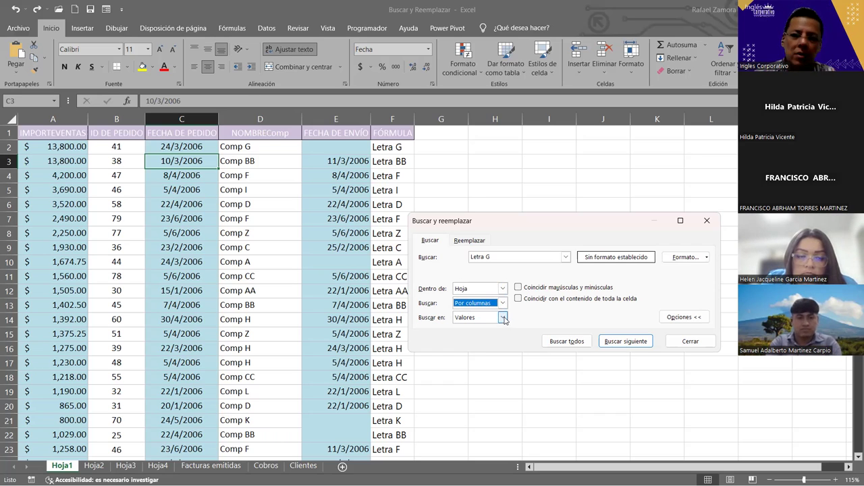
click(560, 341)
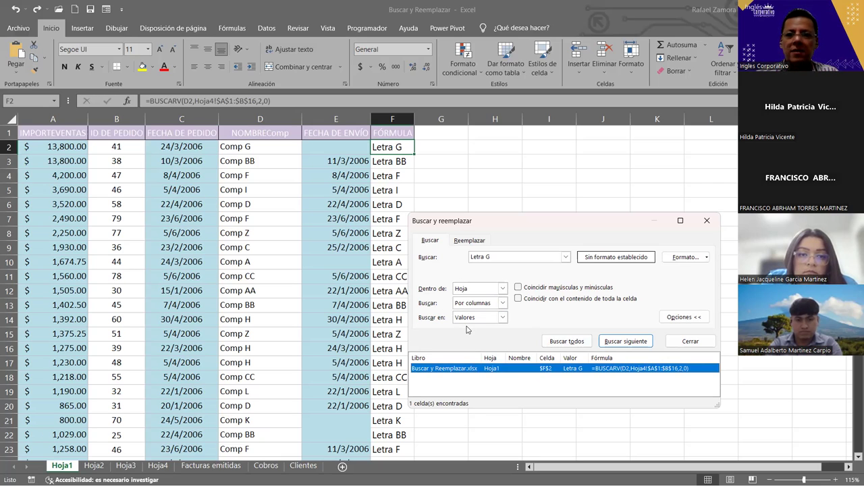
Change the search to 'Letra' and select all 78 matches, F2 through F79.
click(496, 256)
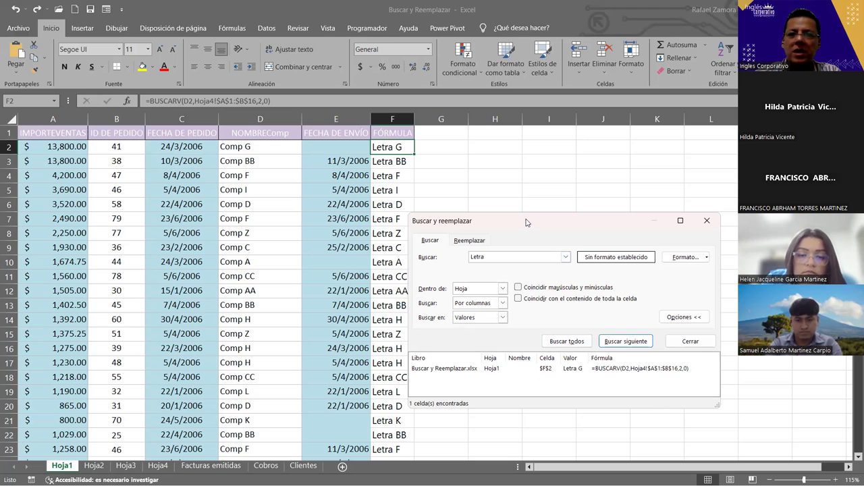
click(566, 341)
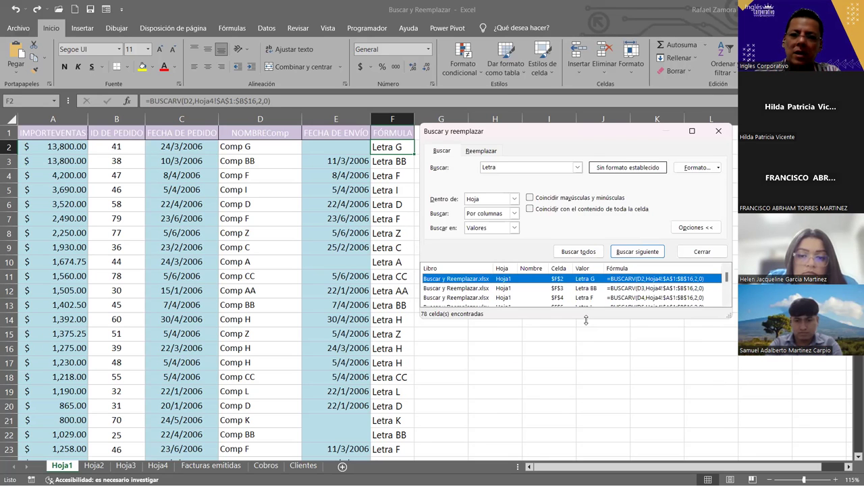
drag(586, 320, 586, 442)
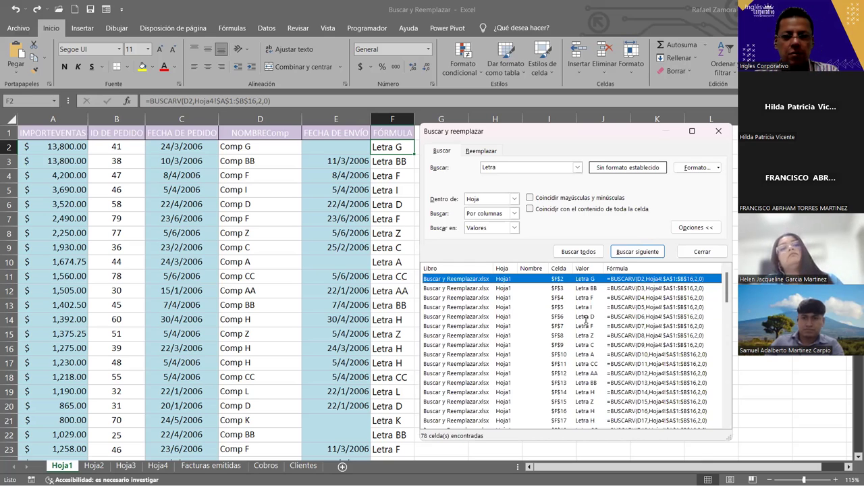
key(ctrl+a)
scroll(285, 338, down, 3)
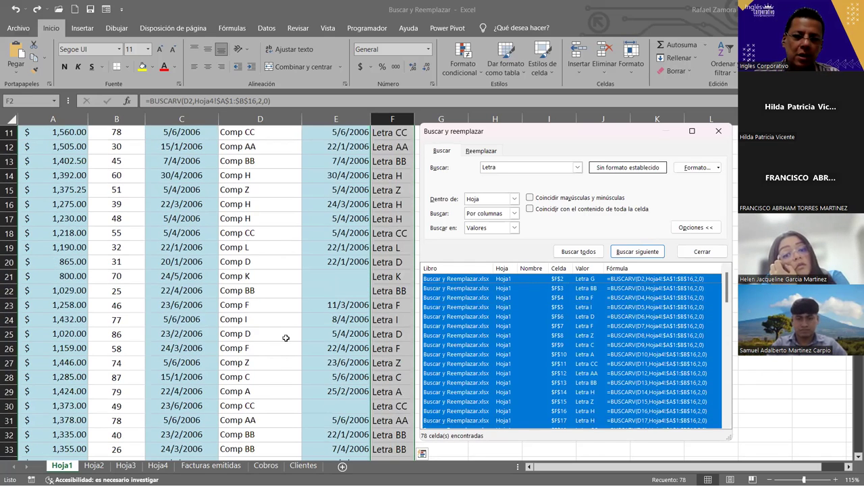
scroll(285, 337, down, 12)
scroll(286, 338, up, 5)
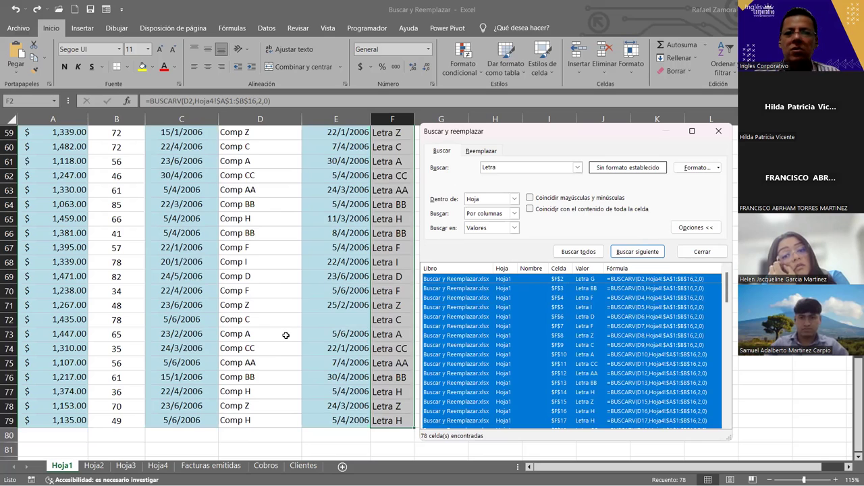
scroll(286, 335, up, 9)
scroll(286, 335, up, 2)
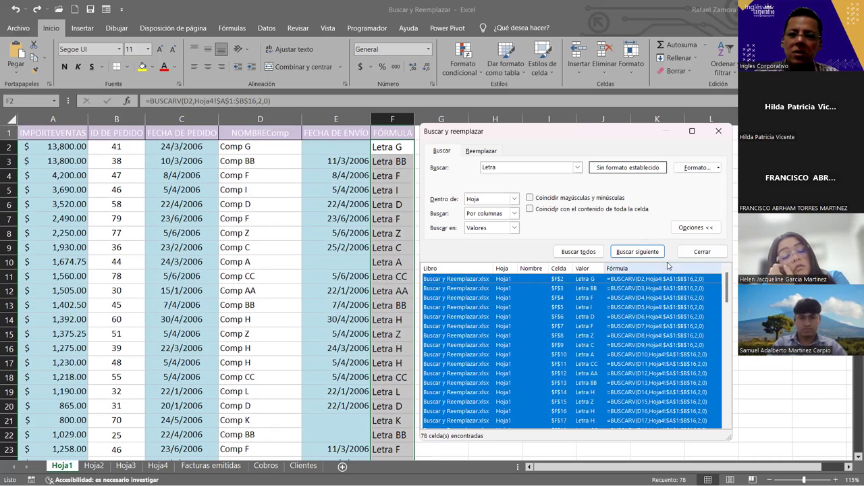
Switch Buscar en to Fórmulas and search for 'Letra', which finds 0 cells.
click(503, 228)
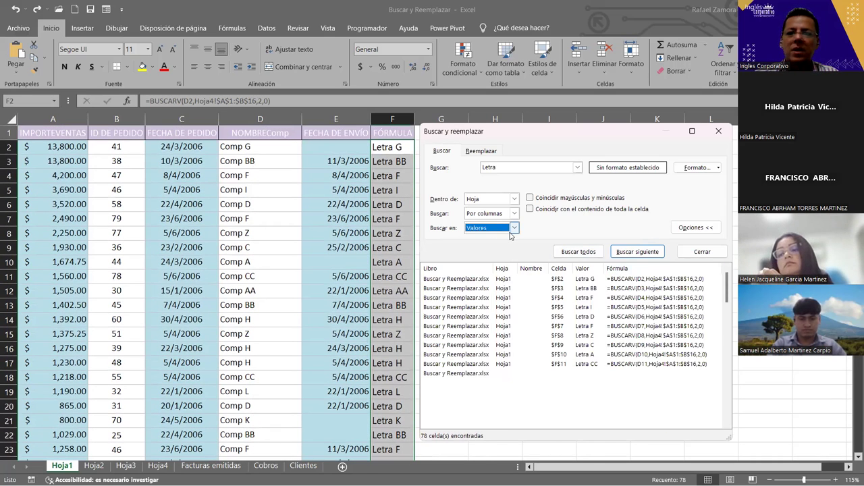
click(478, 238)
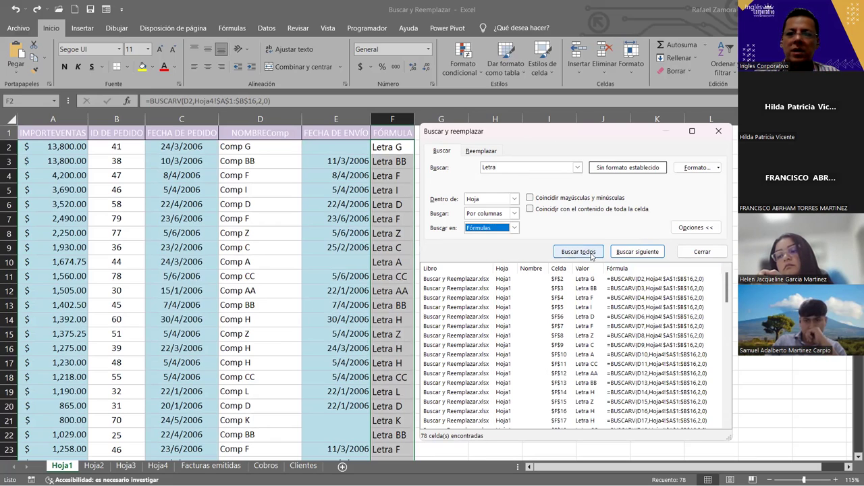
click(578, 251)
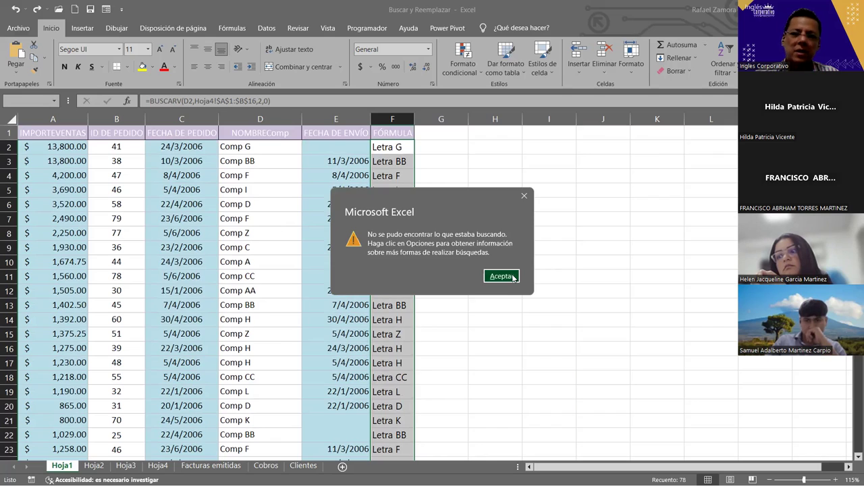
click(501, 277)
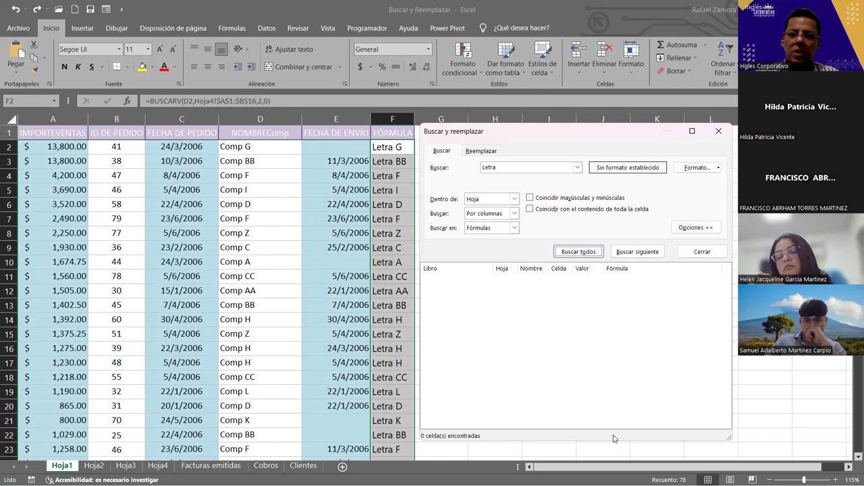
drag(614, 440, 592, 306)
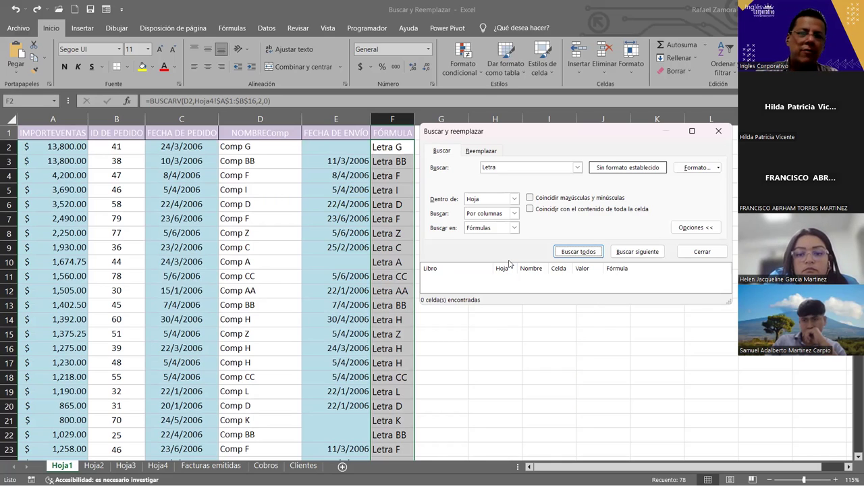
Close the find dialog and inspect F2's BUSCARV formula, committing it unchanged.
click(704, 254)
click(704, 255)
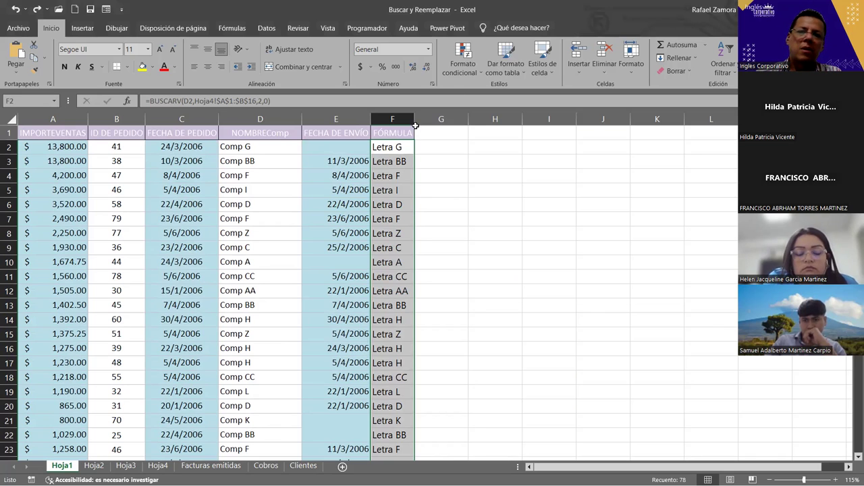
click(395, 148)
double_click(395, 148)
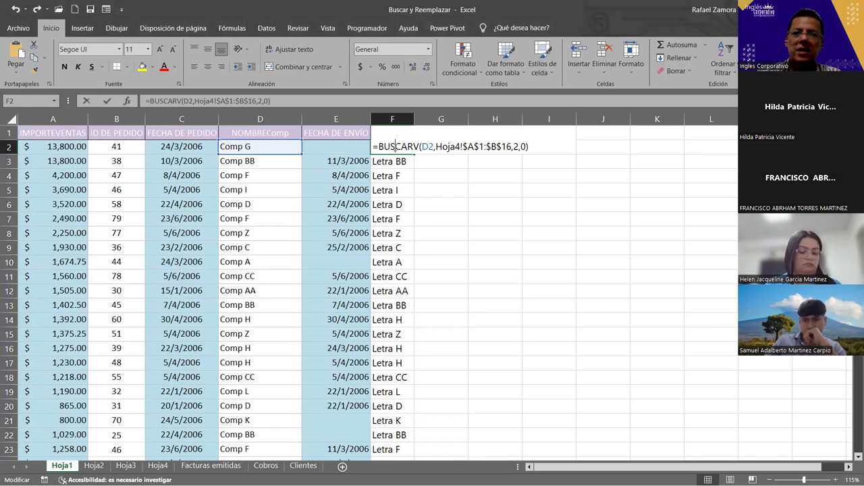
click(554, 146)
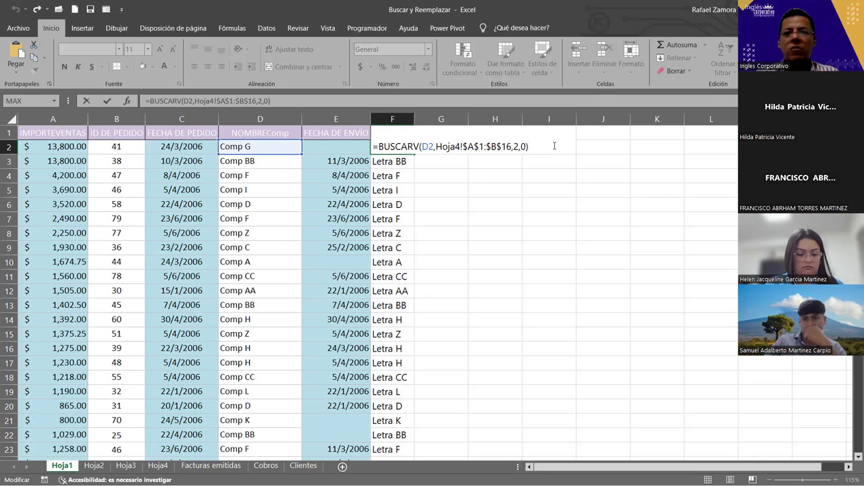
key(ctrl+Return)
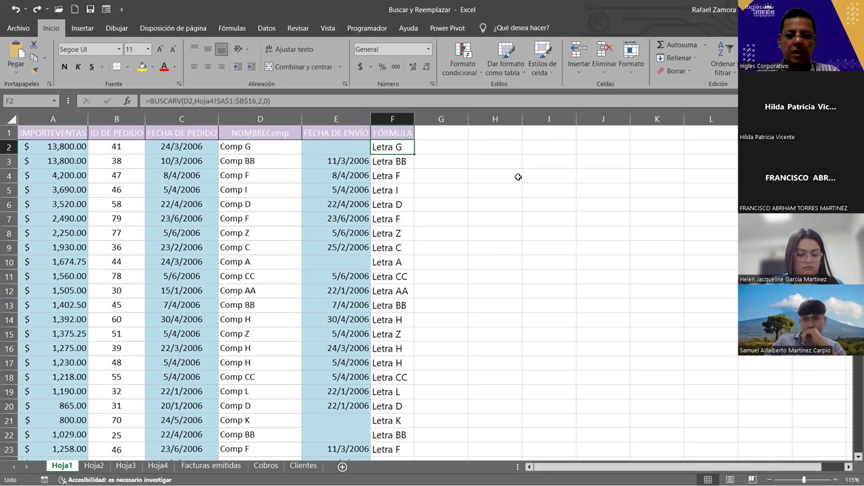
key(ctrl+b)
click(513, 262)
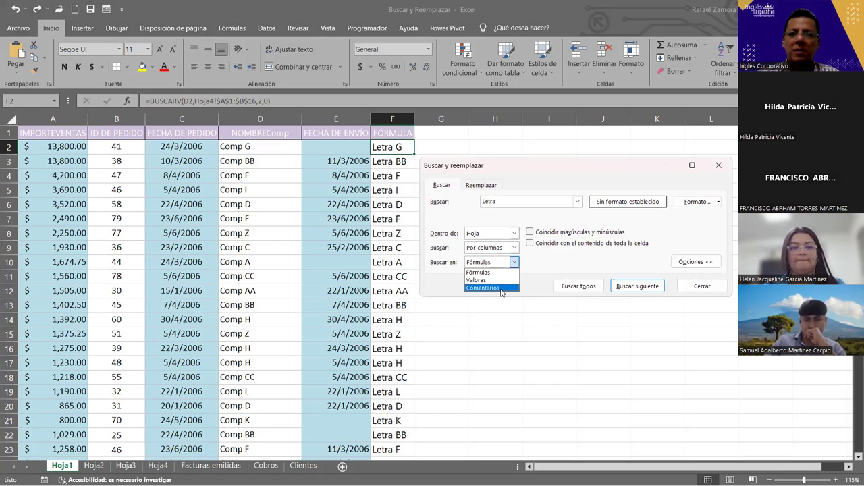
click(499, 288)
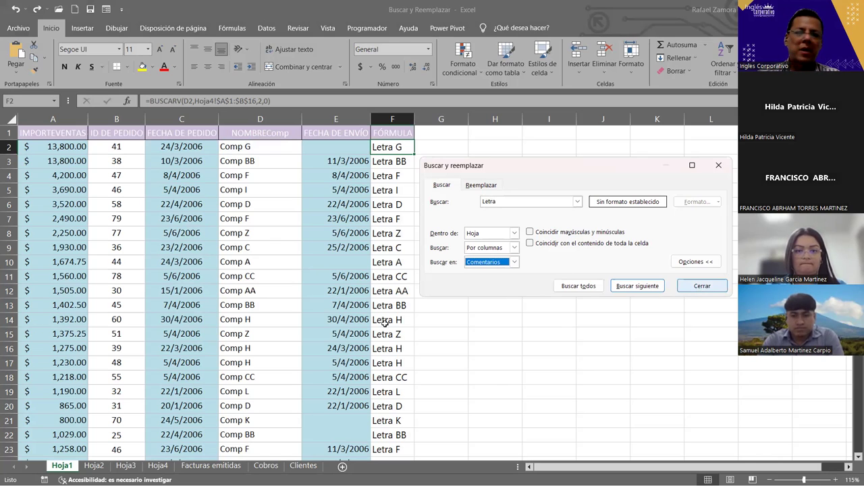
key(Escape)
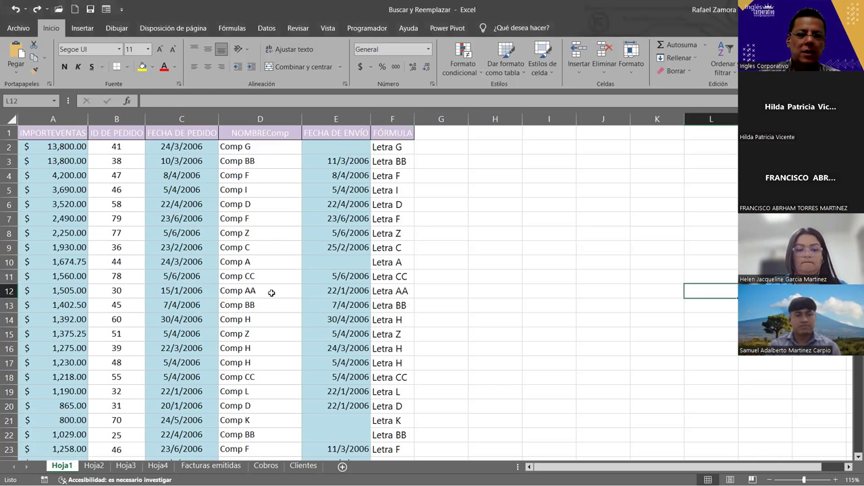
Add a comment reading 'Esta es una celda para ...' to cell D12.
click(271, 292)
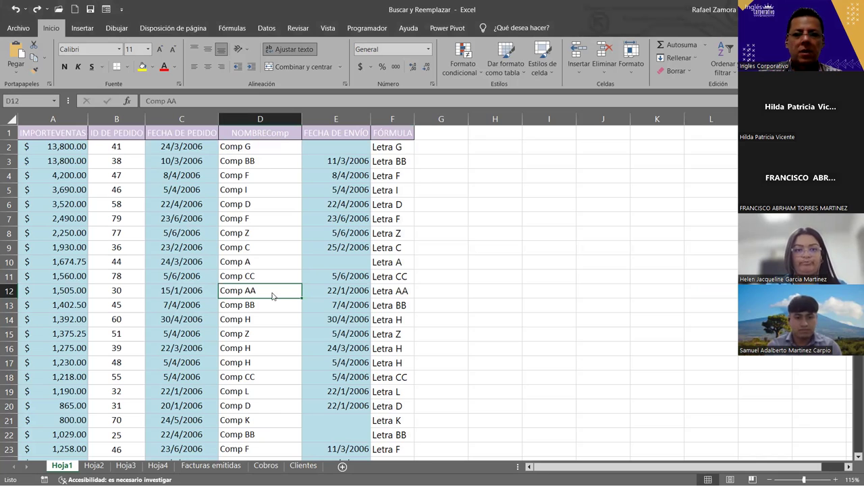
right_click(273, 296)
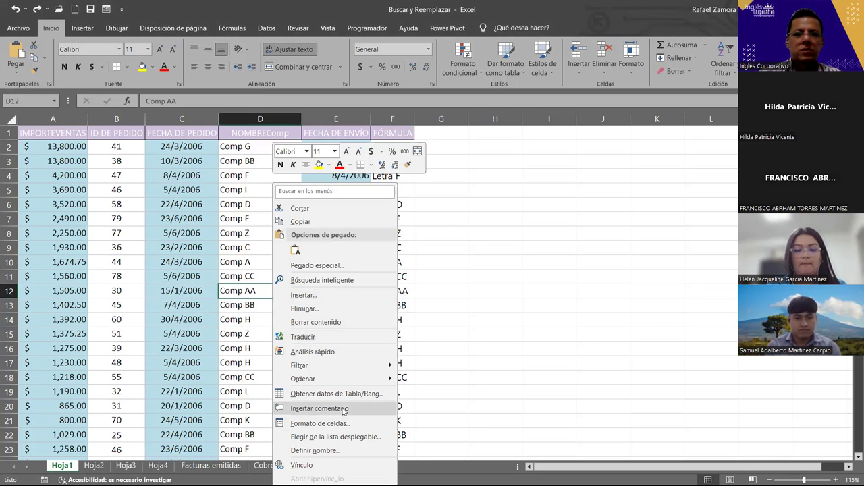
click(344, 409)
text(Esta es un)
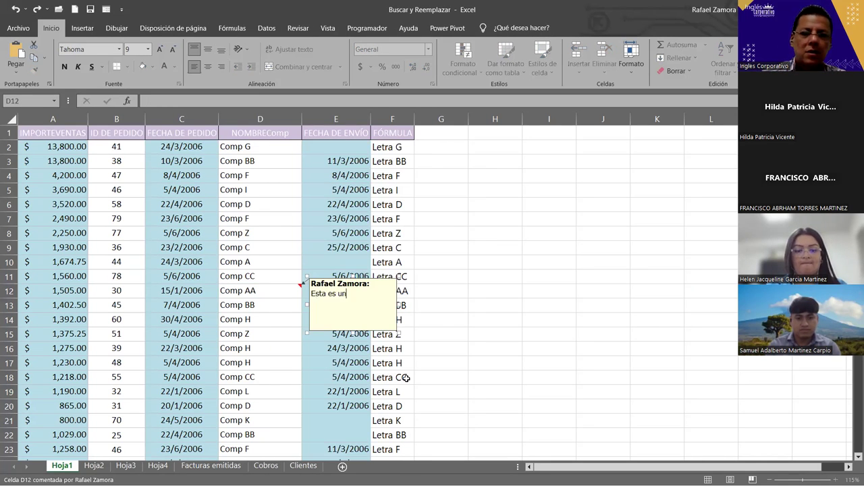
text(a cel)
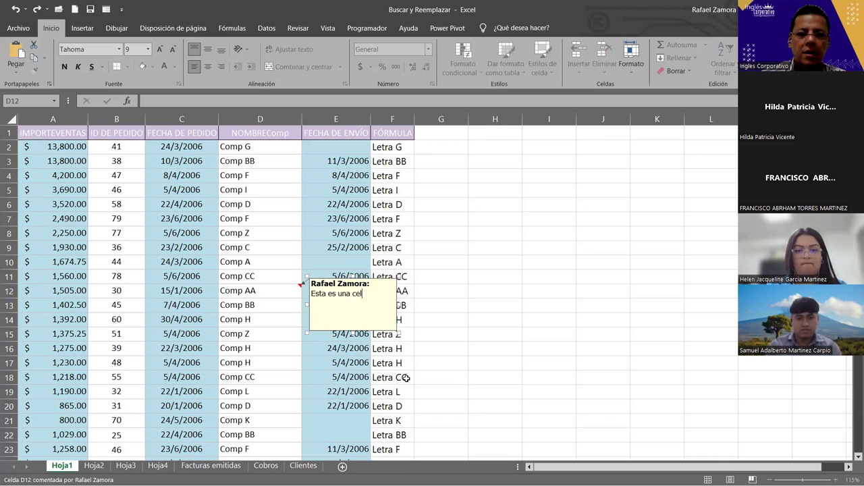
text(da para ...)
click(527, 420)
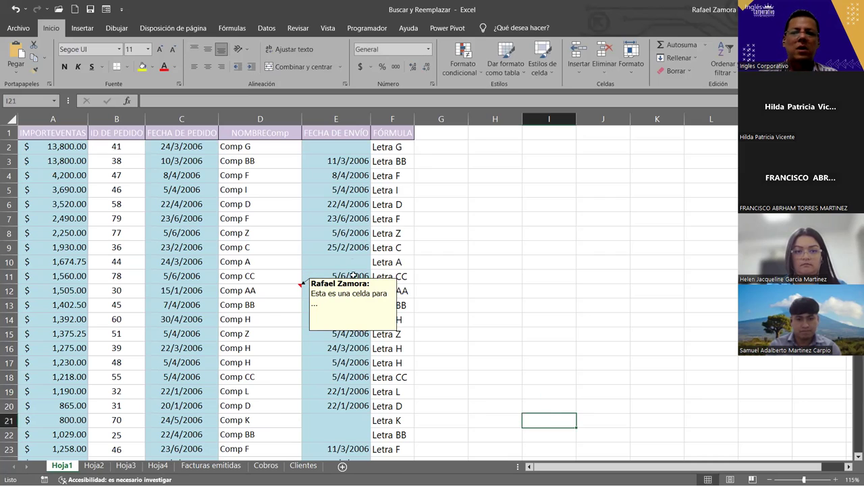
Hide the comment on D12 so only its marker shows.
click(288, 290)
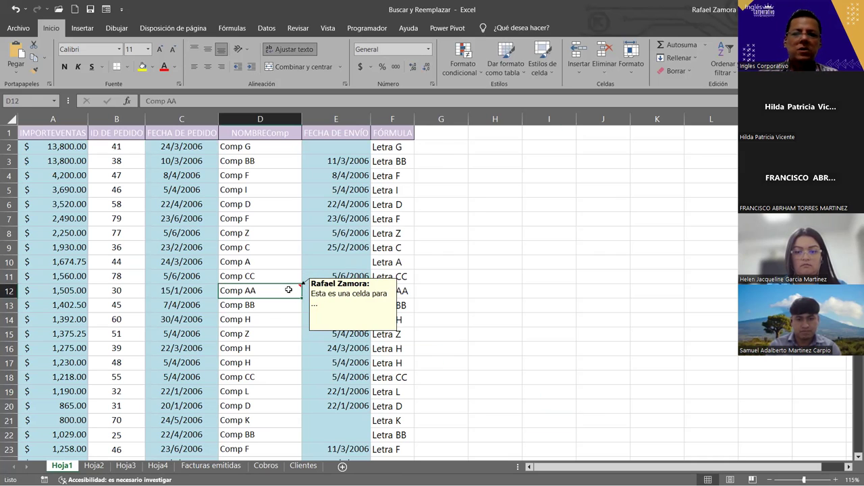
right_click(289, 293)
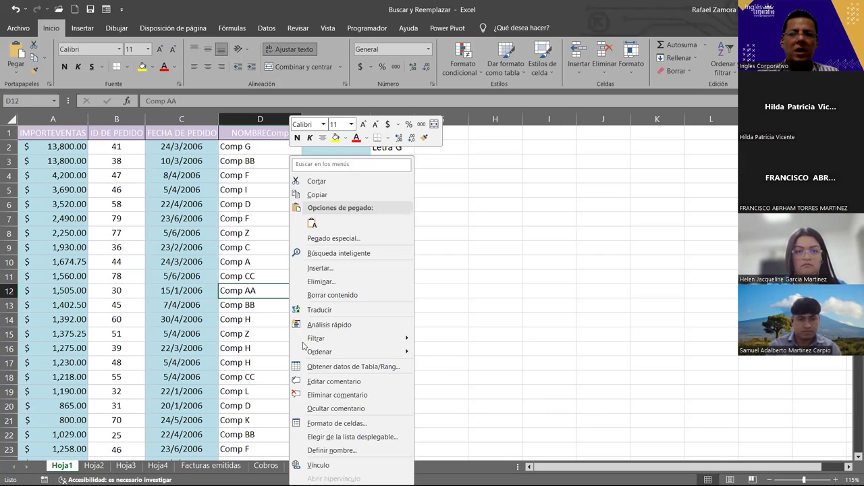
click(341, 409)
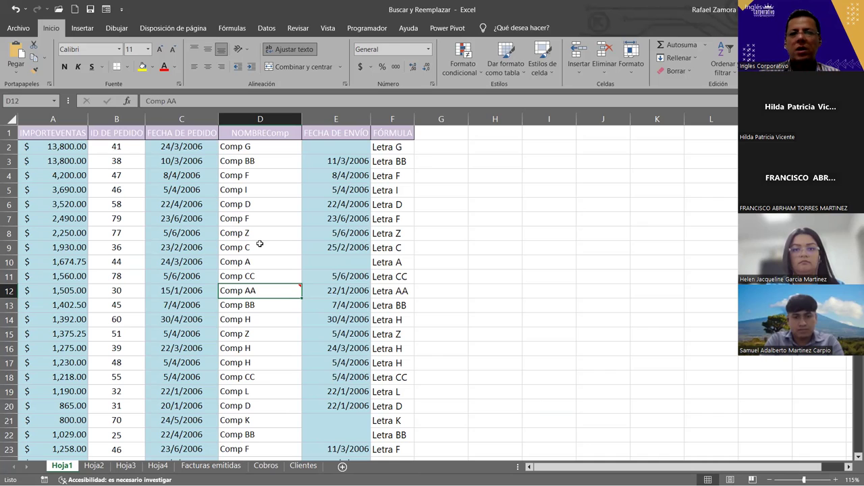
click(411, 220)
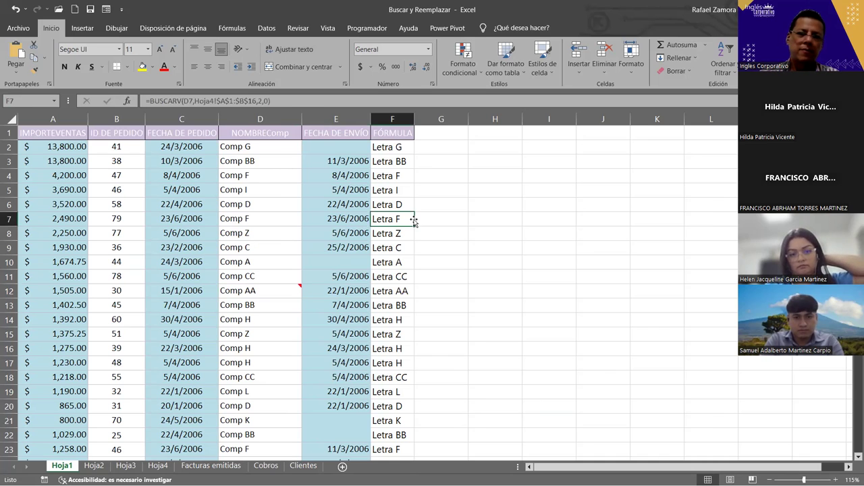
Inspect the BUSCARV formulas in cells F3 and F5 without changing them.
click(392, 162)
double_click(385, 191)
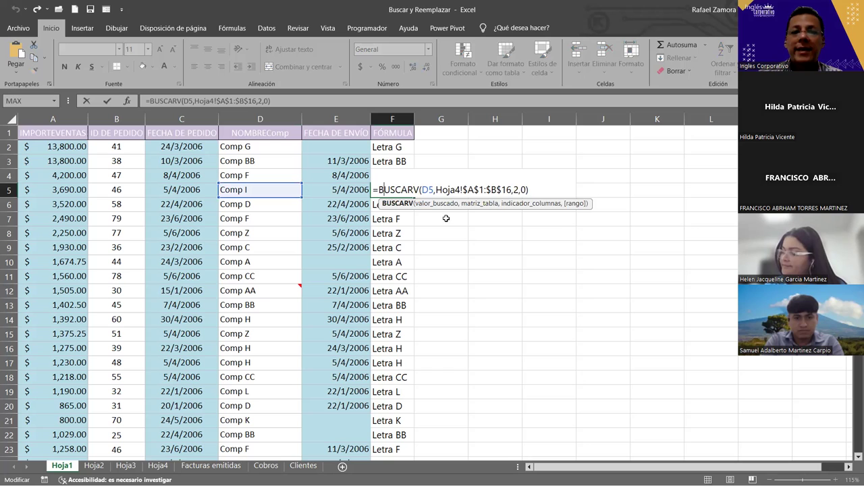
drag(541, 187, 378, 190)
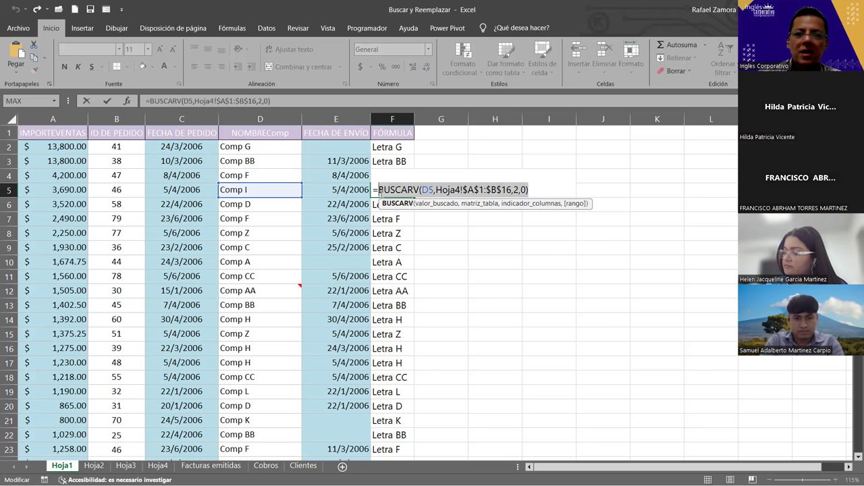
key(Escape)
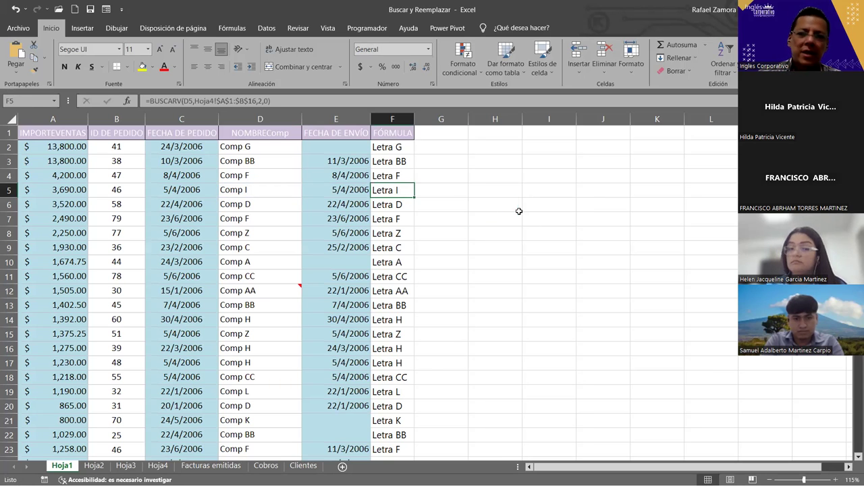
drag(516, 216, 512, 205)
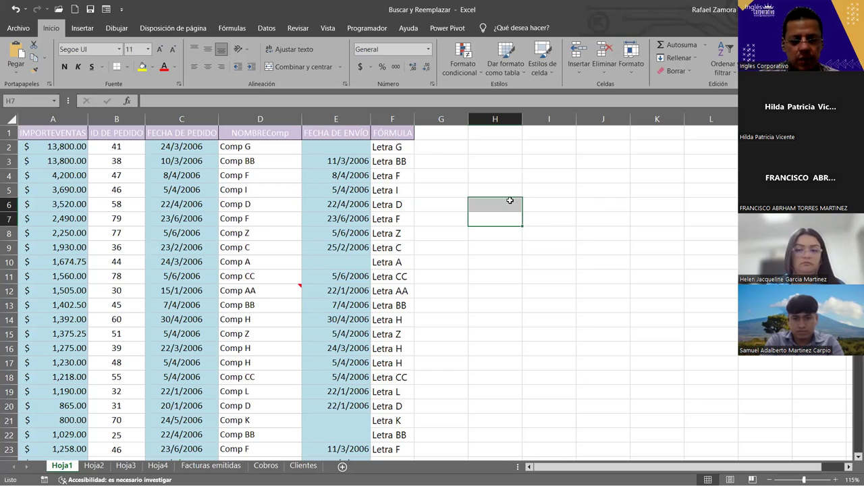
Open Buscar y reemplazar and set the search to go by rows inside Fórmulas.
key(ctrl+b)
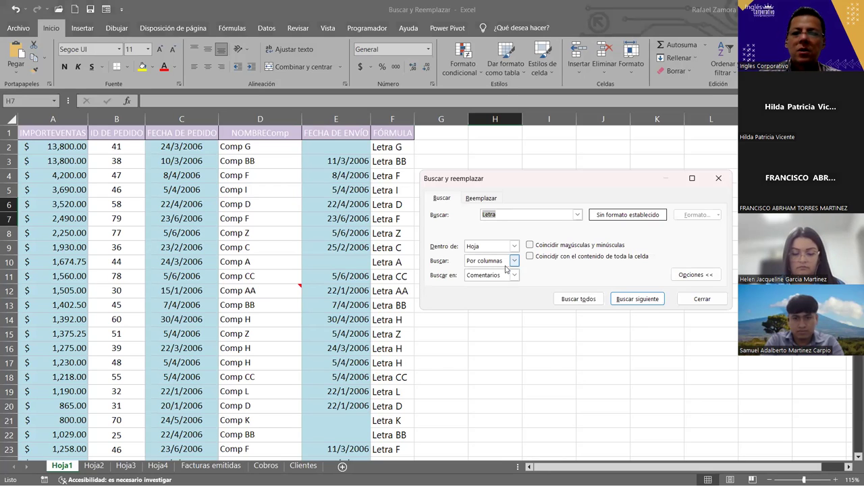
click(512, 278)
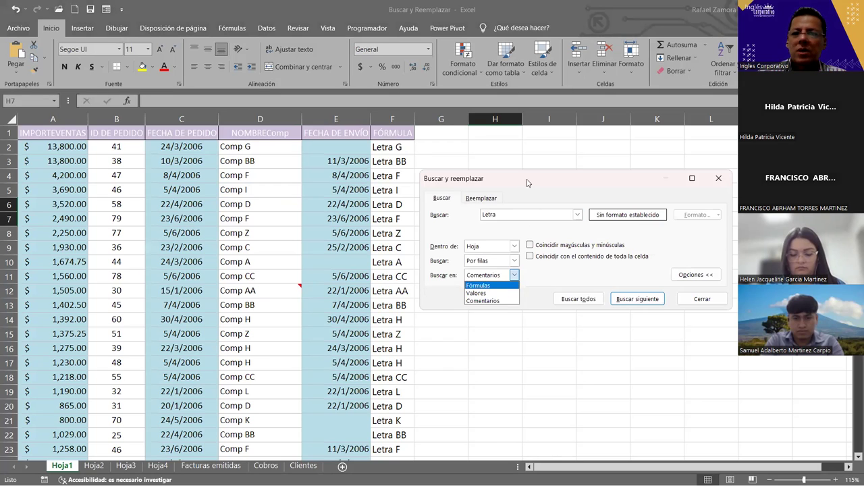
key(Escape)
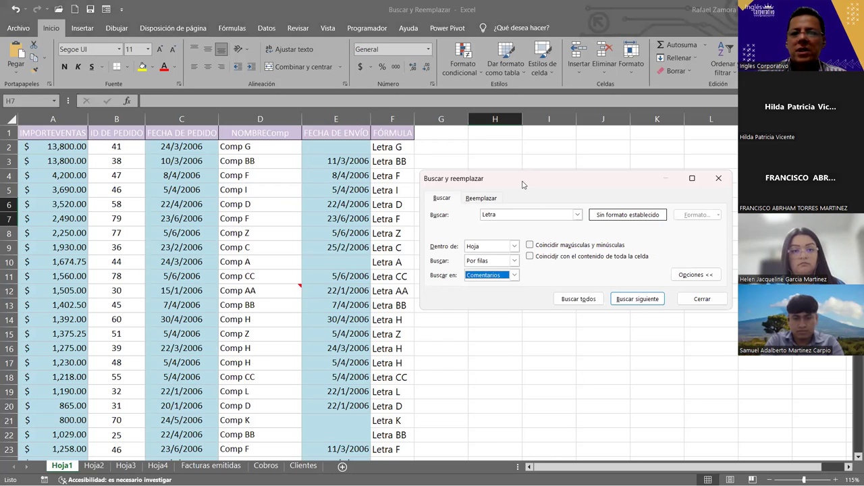
drag(522, 184, 520, 139)
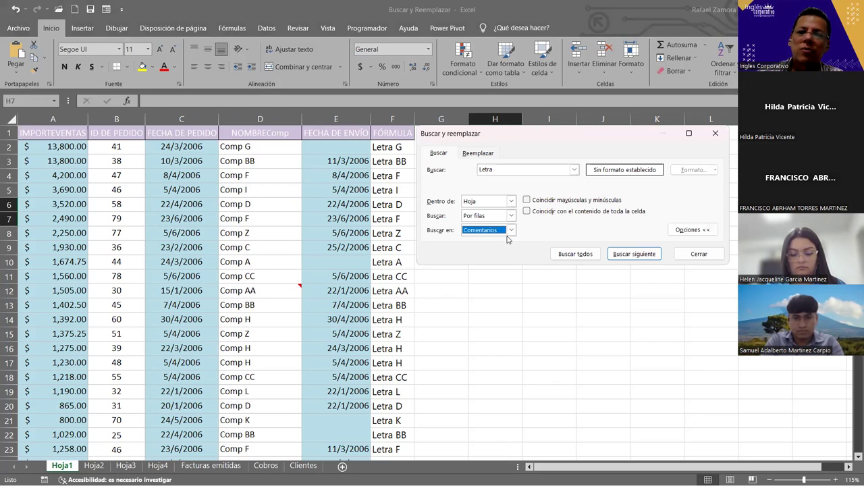
click(511, 233)
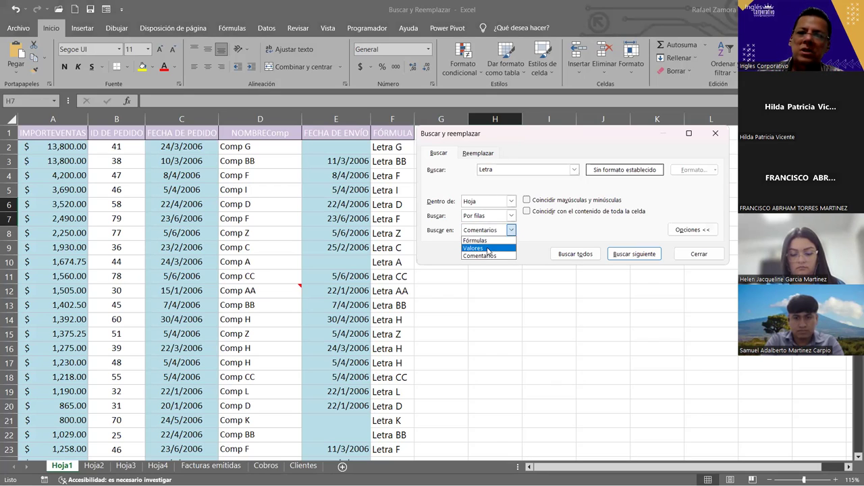
click(387, 149)
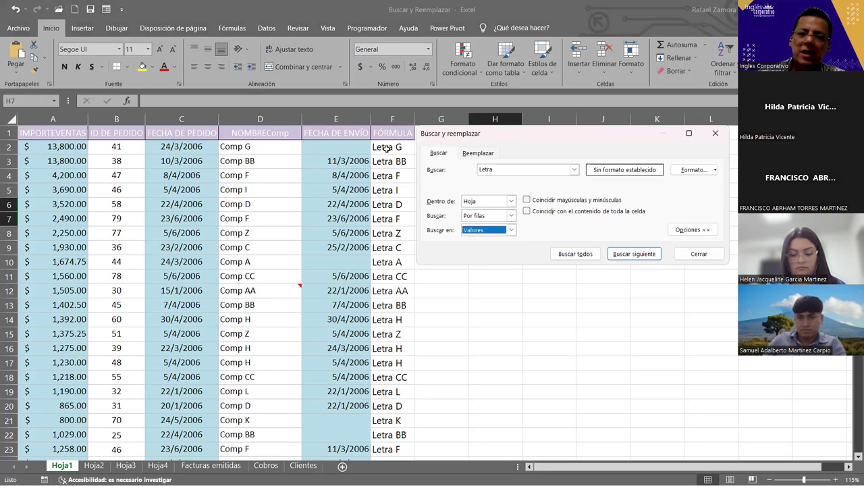
click(511, 230)
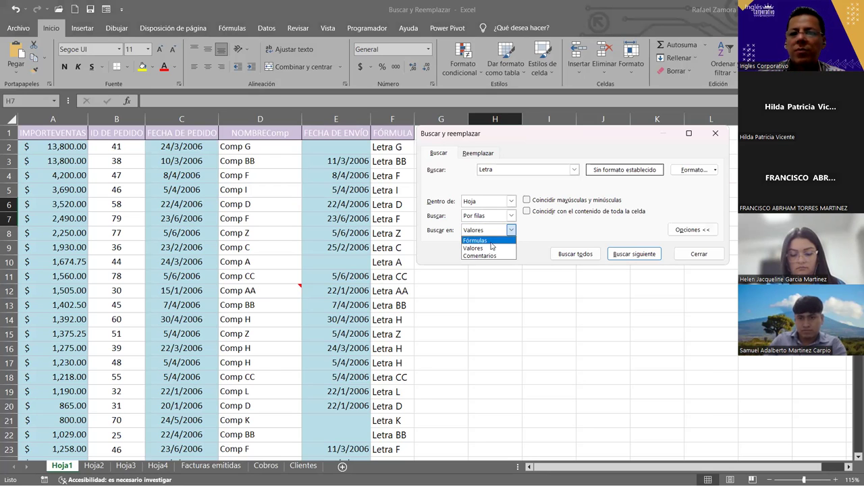
click(483, 238)
Find all for 'buscarv' (no matches), then close and view F2's BUSCARV formula.
click(451, 167)
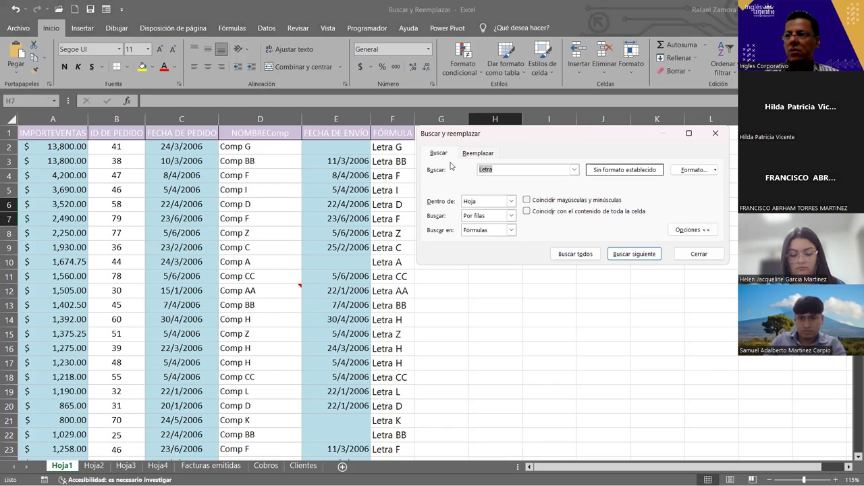
text(buscarv)
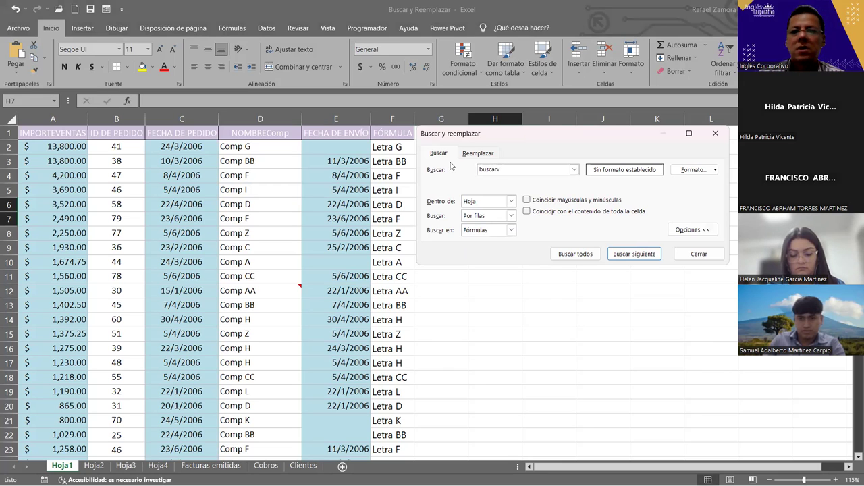
click(587, 256)
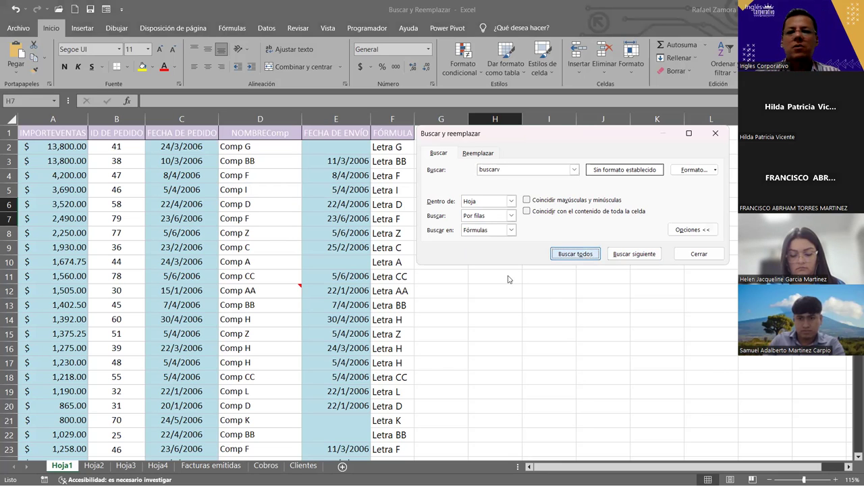
click(502, 276)
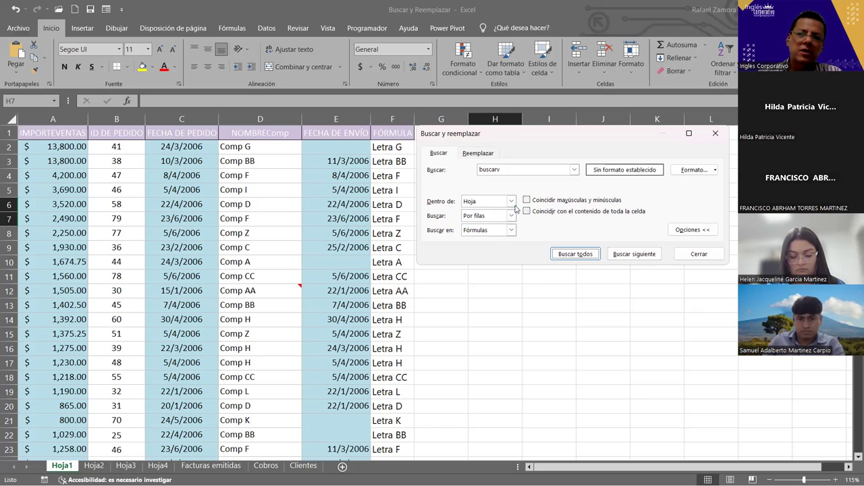
click(699, 253)
double_click(396, 147)
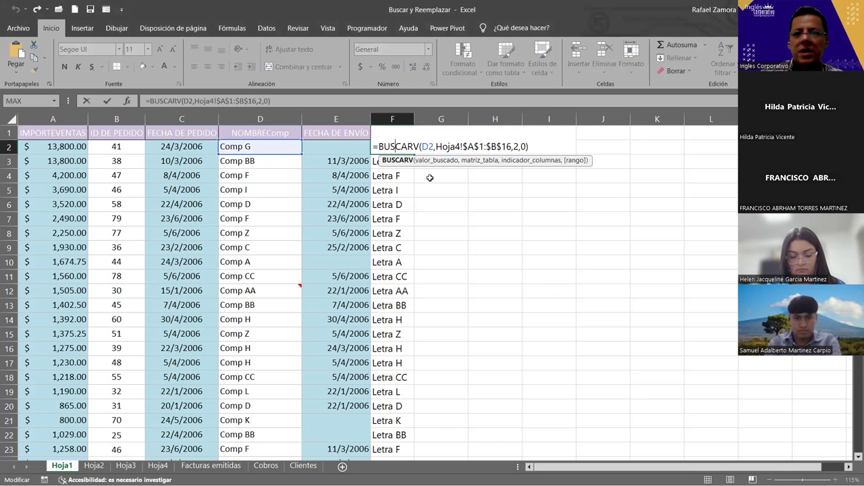
Find all 'BUSCARV' in formulas, case-sensitive, searching by columns.
key(Escape)
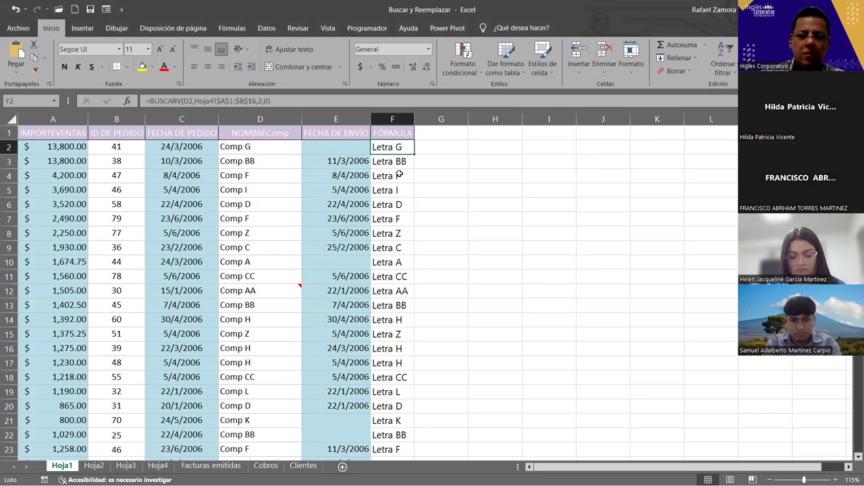
click(399, 175)
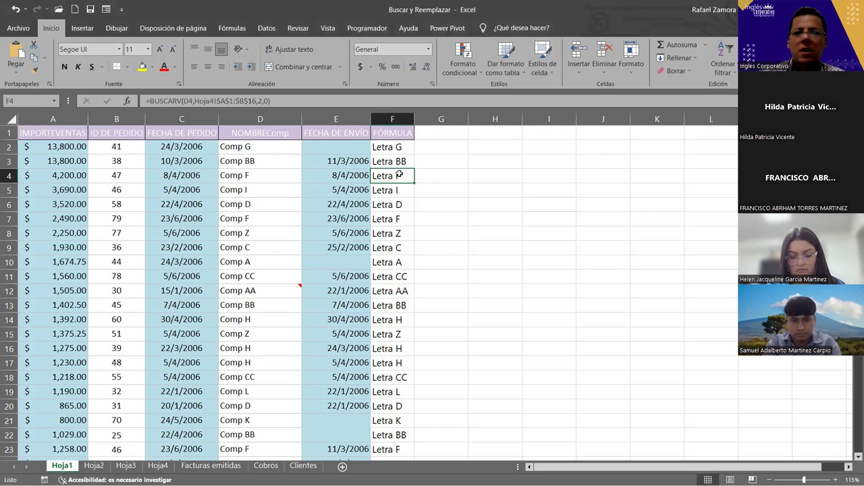
key(ctrl+b)
text(BUSCAR)
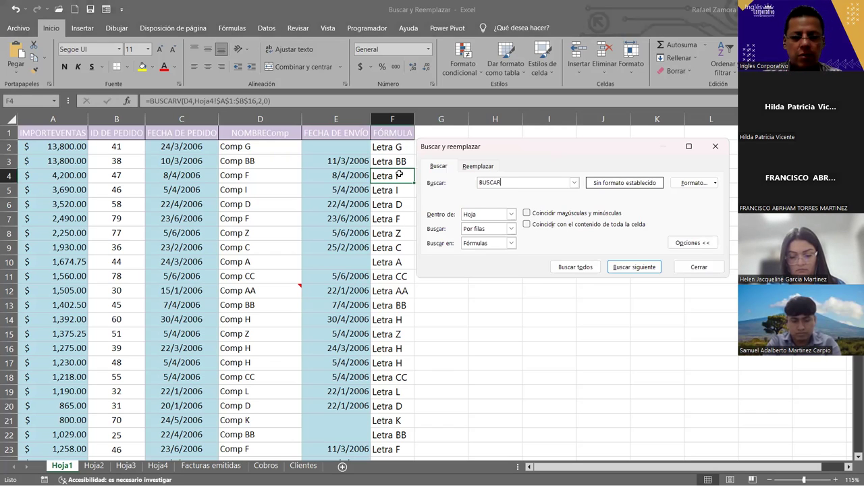
text(V)
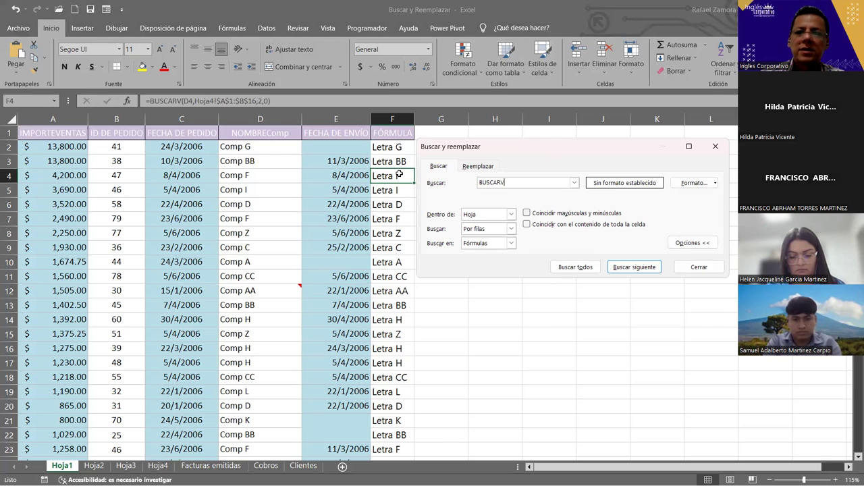
click(531, 214)
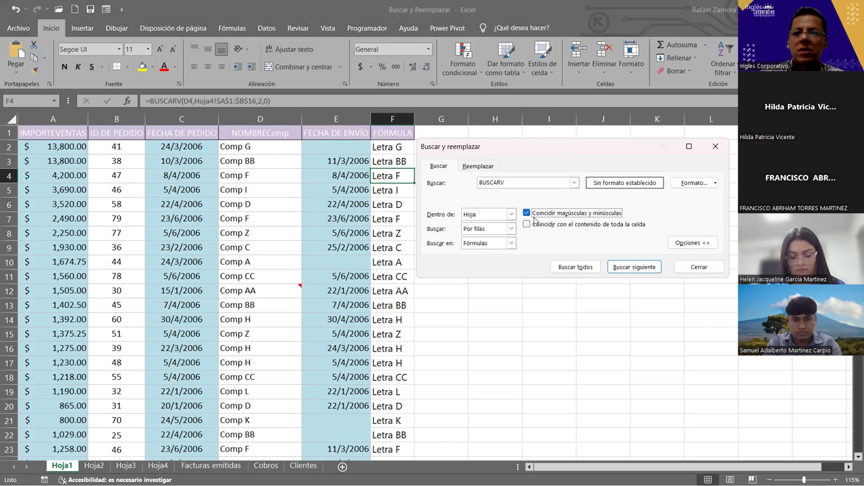
click(501, 232)
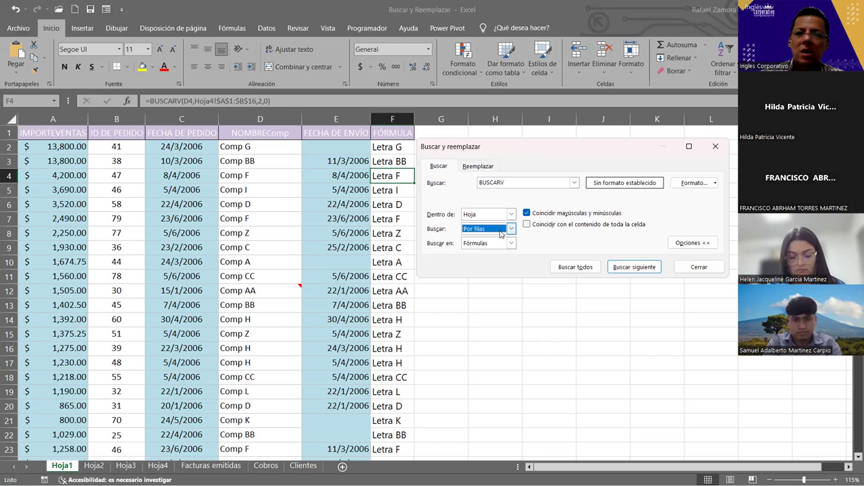
click(501, 232)
click(497, 247)
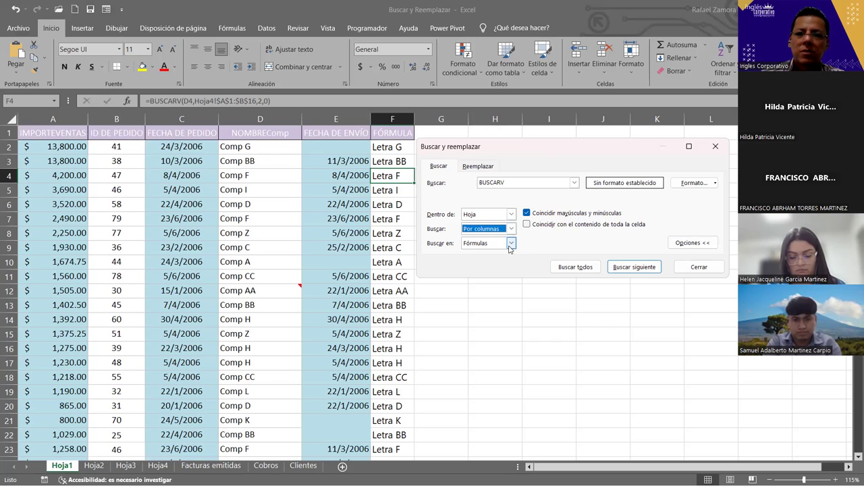
click(511, 245)
click(576, 267)
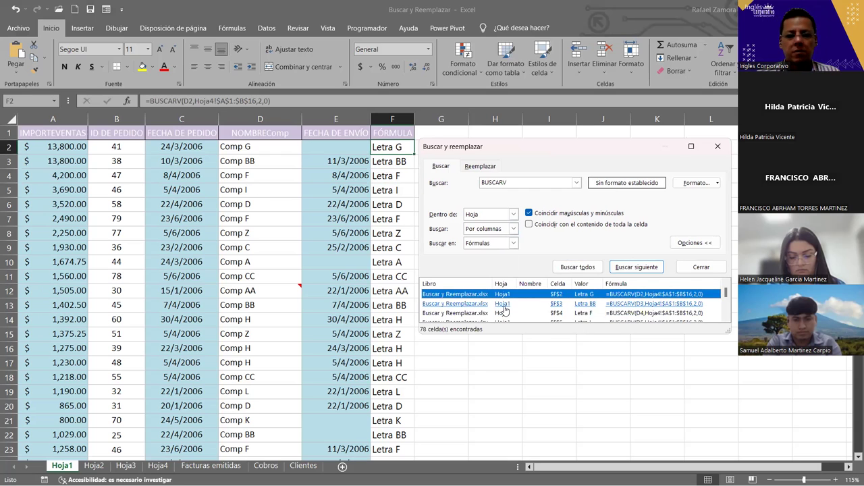
Select all 78 matching cells and enlarge the results list to review them.
key(ctrl+a)
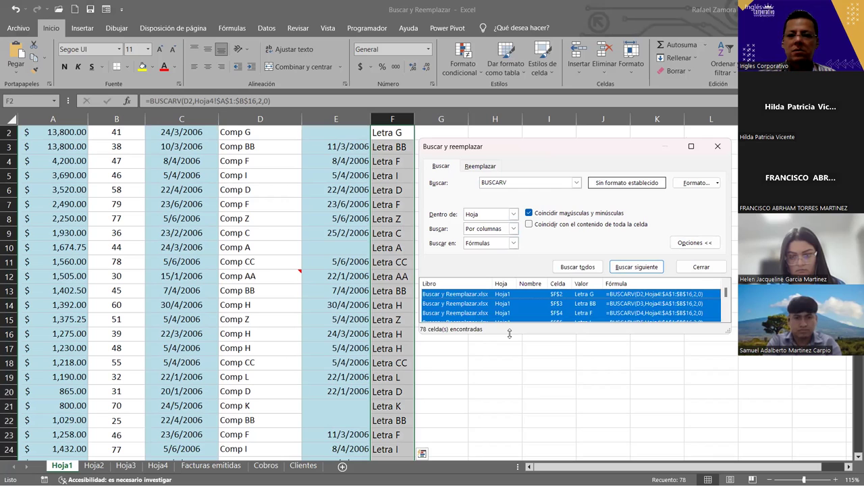
drag(510, 333, 538, 384)
scroll(533, 378, down, 4)
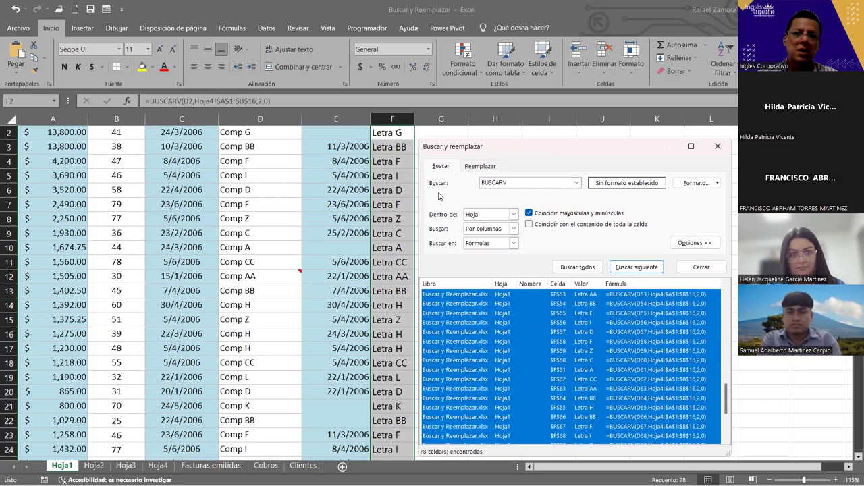
scroll(393, 285, down, 11)
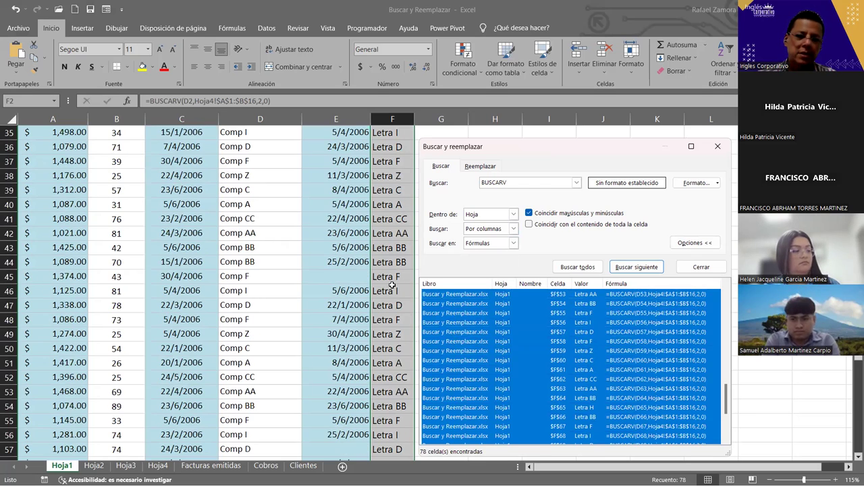
scroll(392, 286, down, 18)
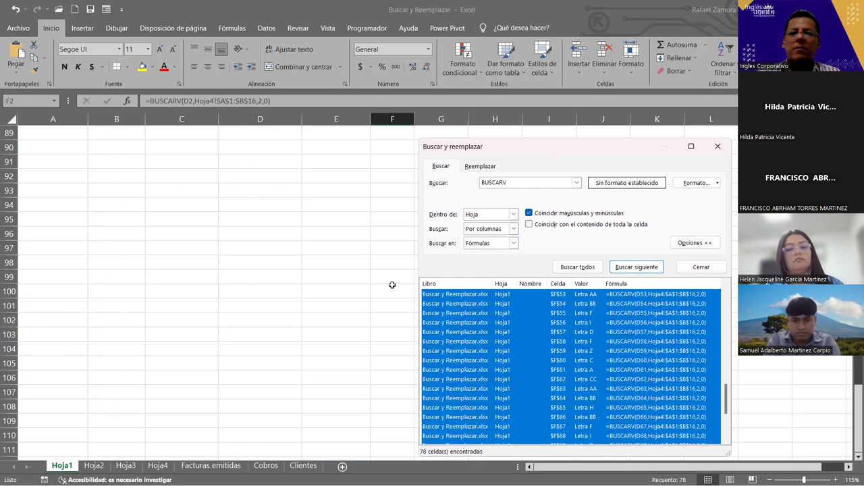
click(392, 285)
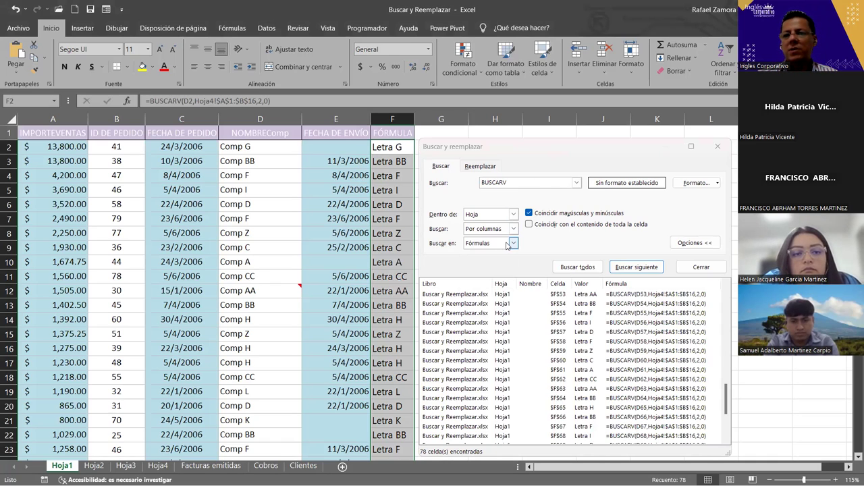
Close the search and look through sheets Hoja2, Hoja3 and Hoja4 before returning to Hoja1.
click(696, 268)
click(489, 249)
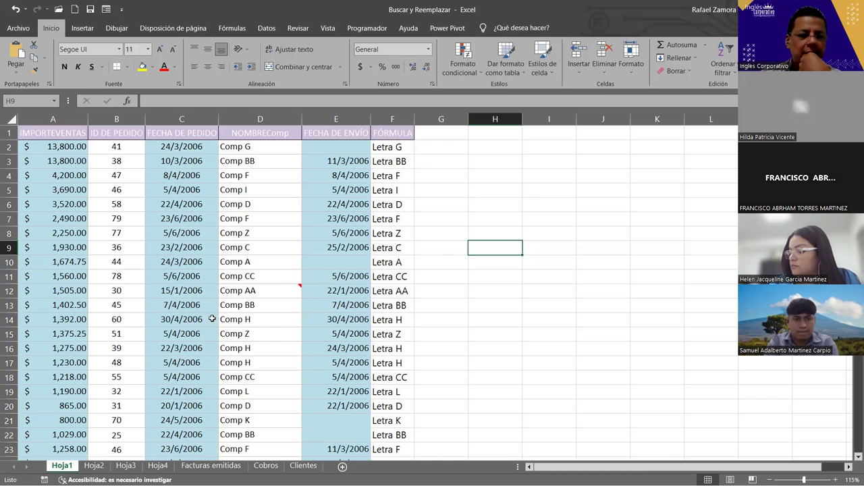
click(96, 465)
click(125, 465)
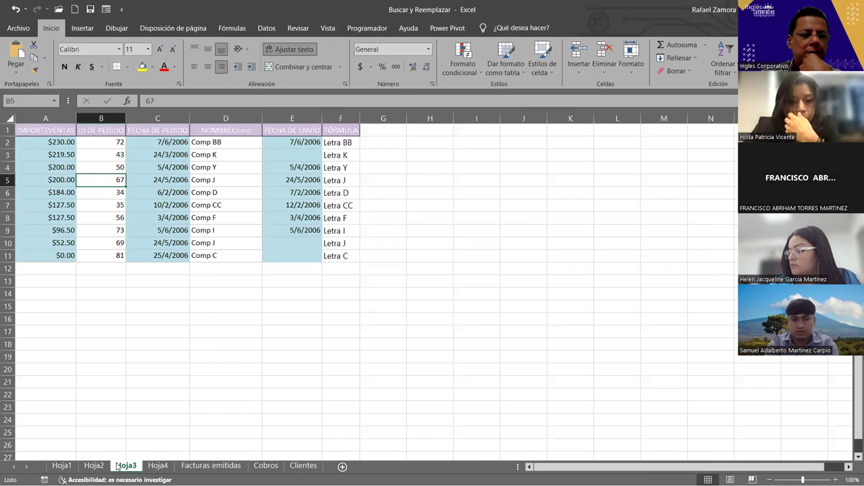
click(157, 465)
click(61, 465)
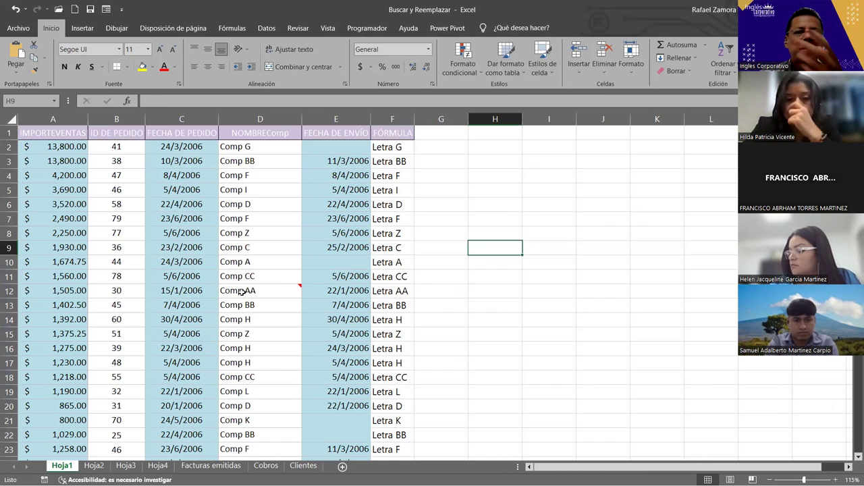
Paste over B6's 58, undo to restore it, and reopen Buscar y reemplazar.
click(116, 204)
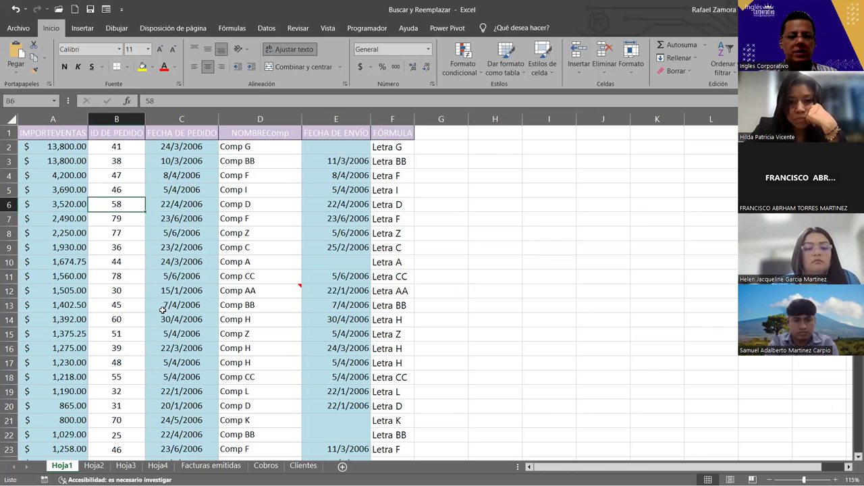
key(ctrl+v)
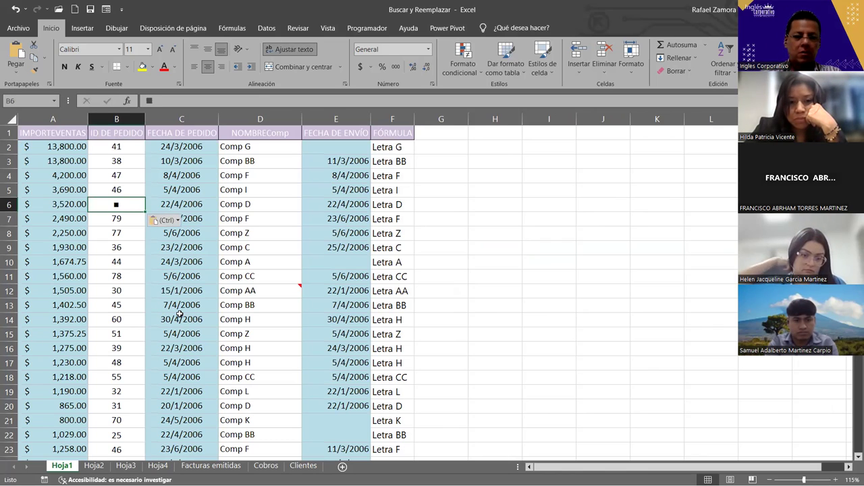
key(ctrl+z)
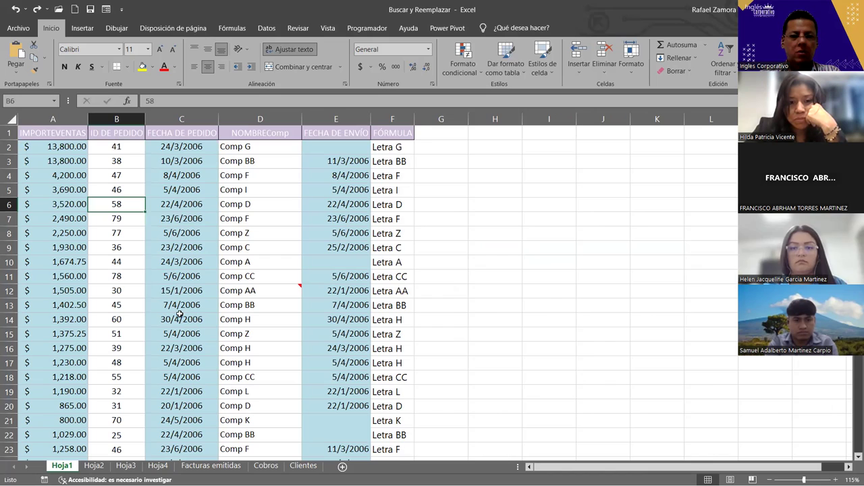
key(ctrl+b)
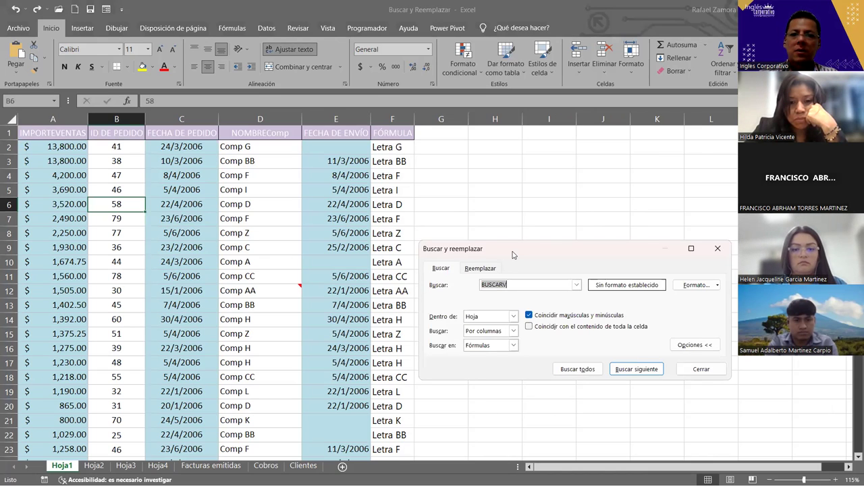
Clear the search term and find all blanks in Valores, by rows, without case matching: 8 found.
drag(512, 254, 541, 190)
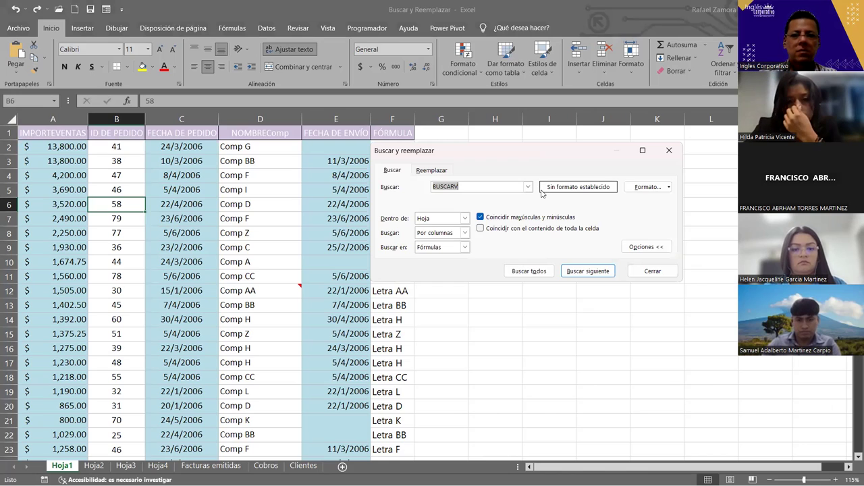
key(BackSpace)
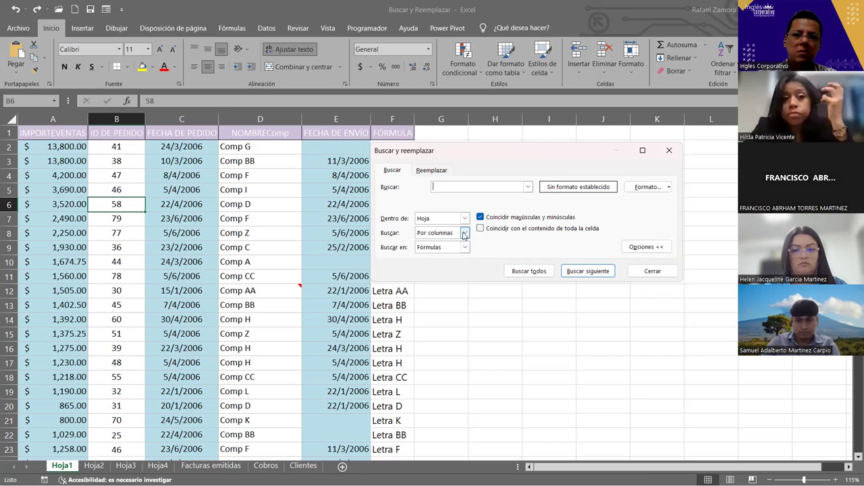
click(464, 232)
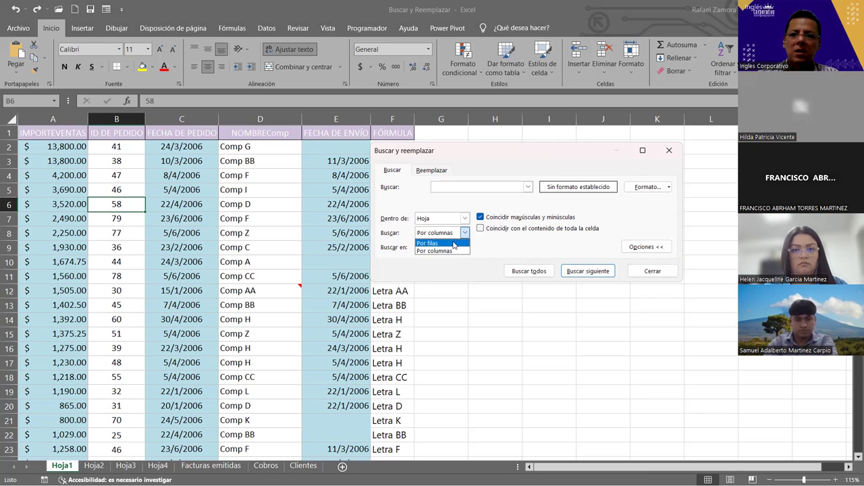
click(454, 244)
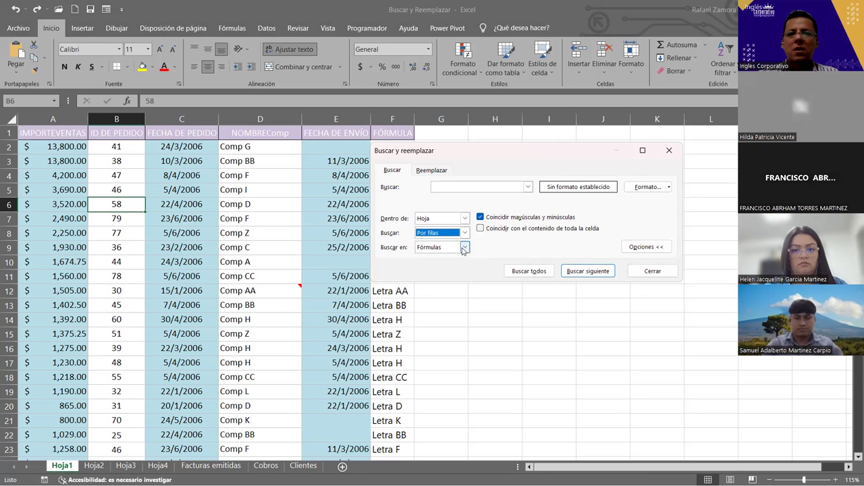
click(463, 247)
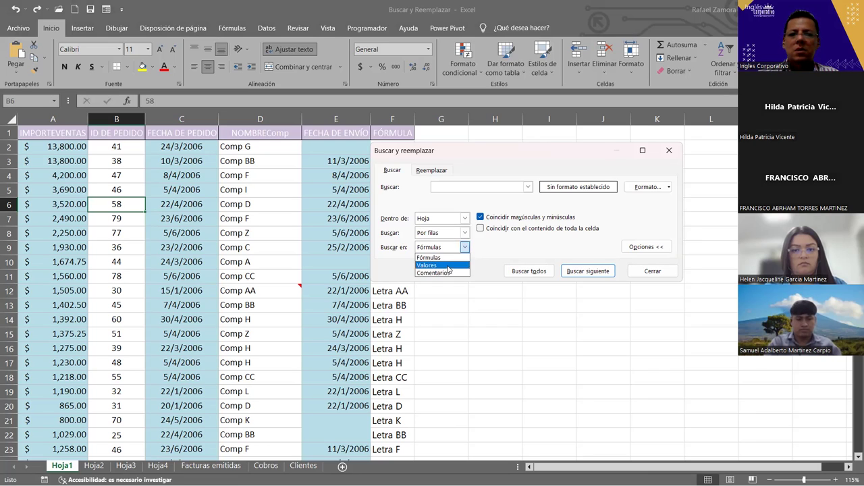
click(448, 266)
click(503, 219)
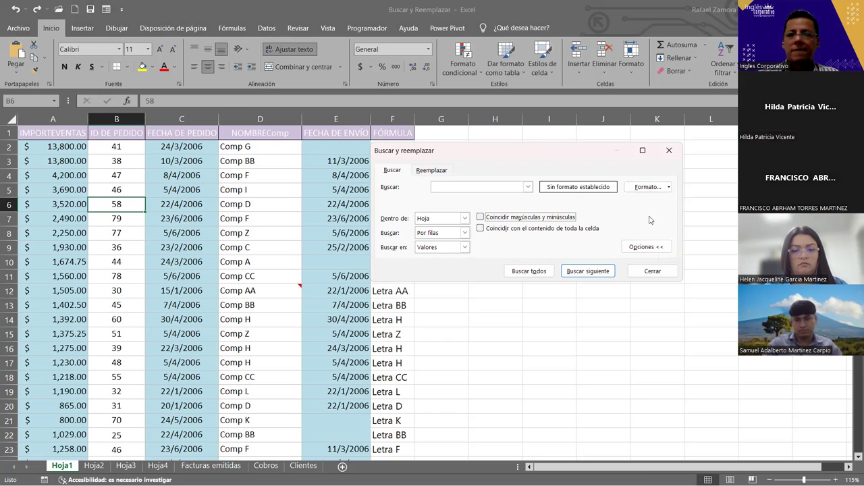
click(535, 272)
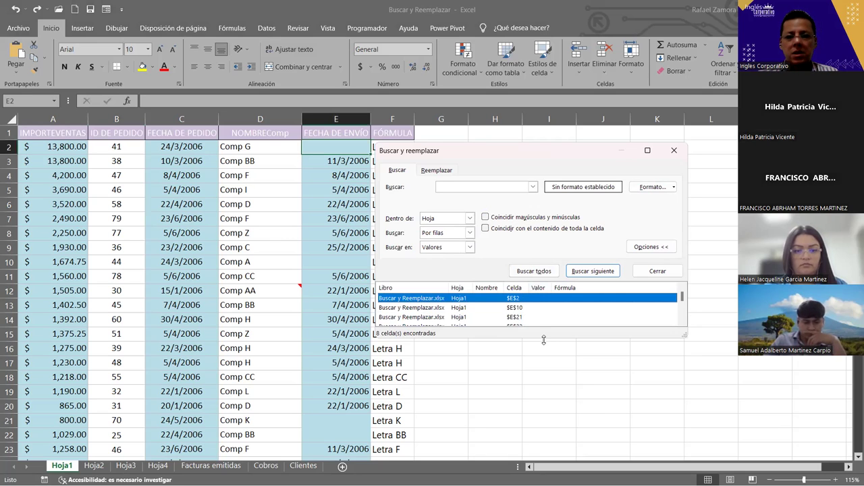
Enlarge the results list, select all found cells, then close the dialog.
drag(544, 340, 543, 444)
key(ctrl+a)
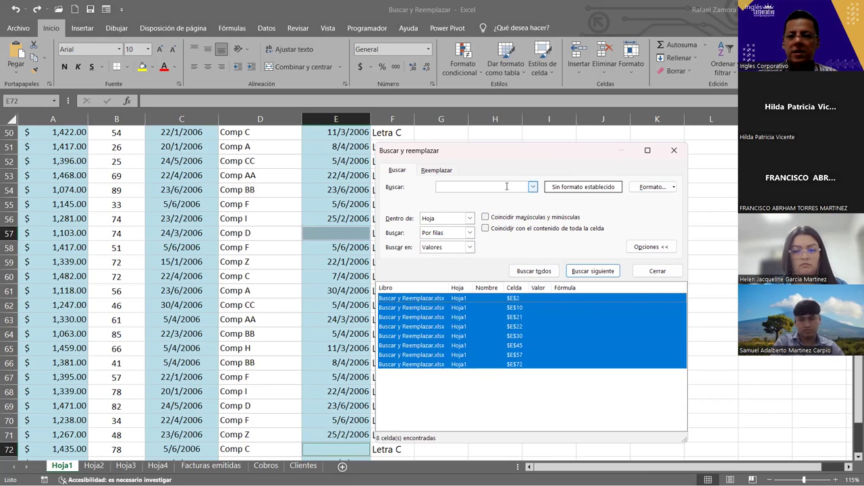
click(506, 186)
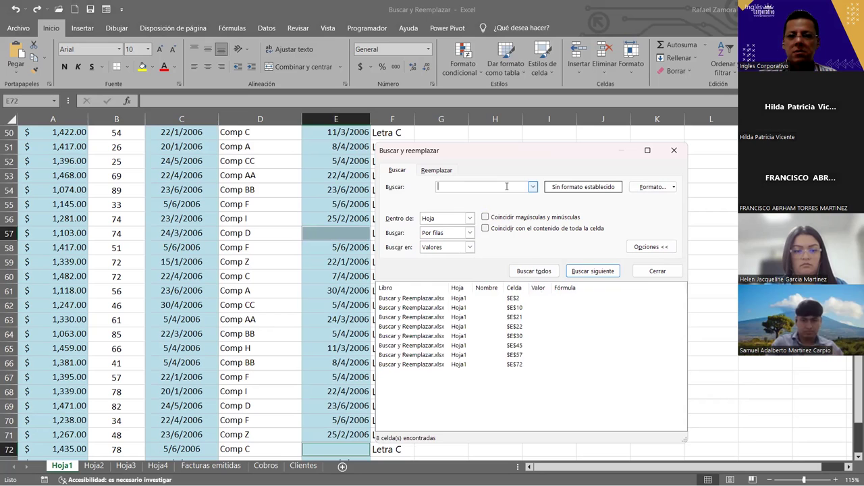
click(647, 272)
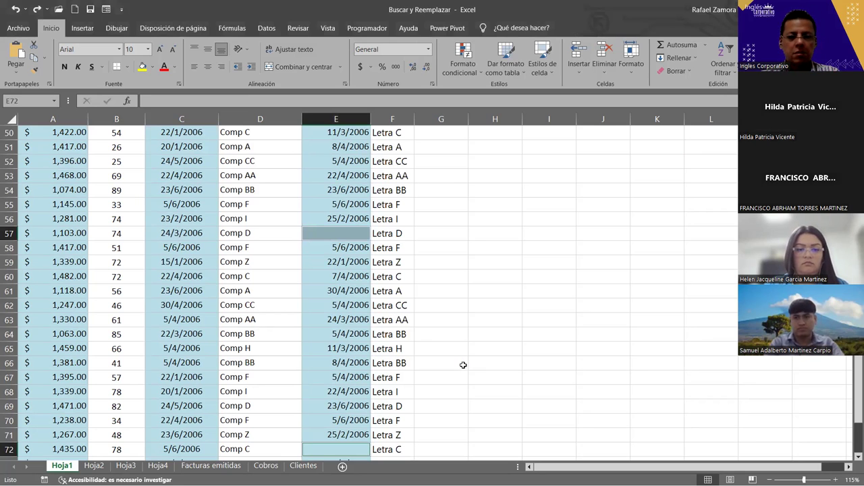
Rerun the empty-cell search and select all 8 blanks, E2 through E72.
key(ctrl+b)
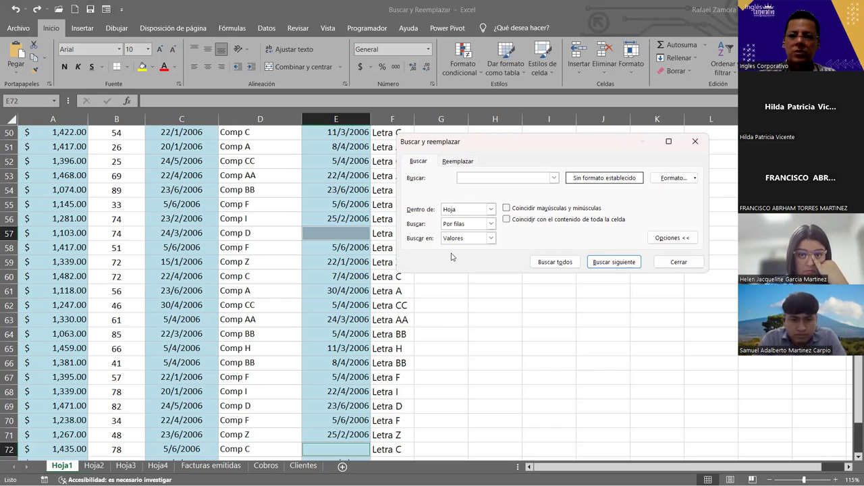
click(555, 262)
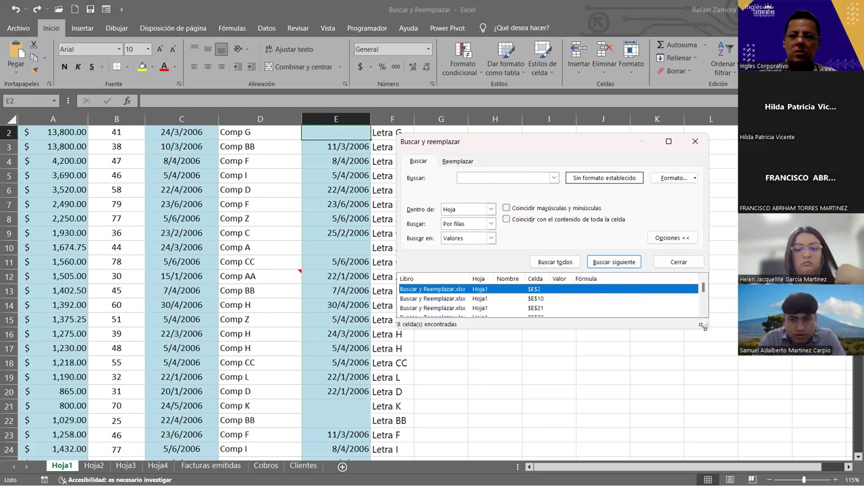
drag(703, 326, 705, 426)
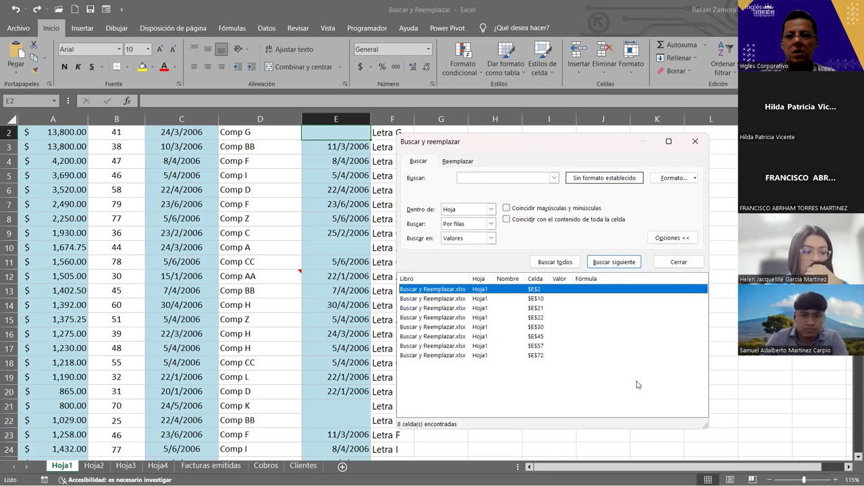
key(ctrl+a)
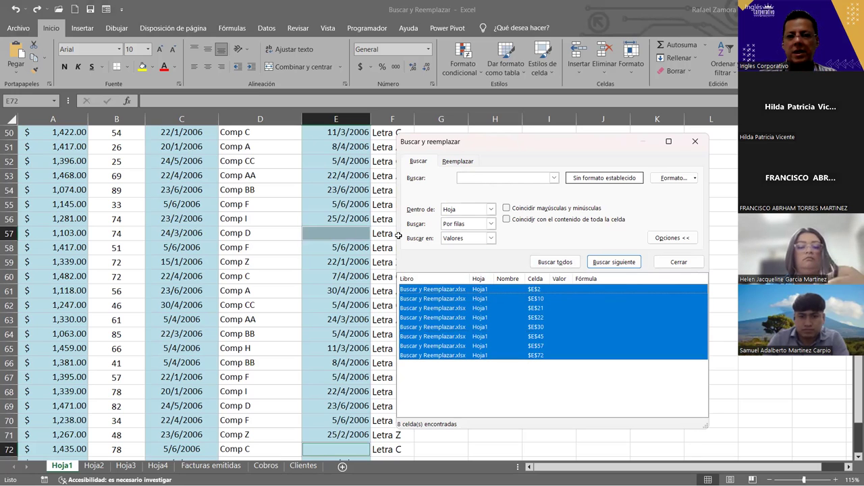
scroll(398, 235, down, 4)
scroll(353, 290, down, 4)
scroll(353, 291, up, 12)
scroll(353, 290, up, 5)
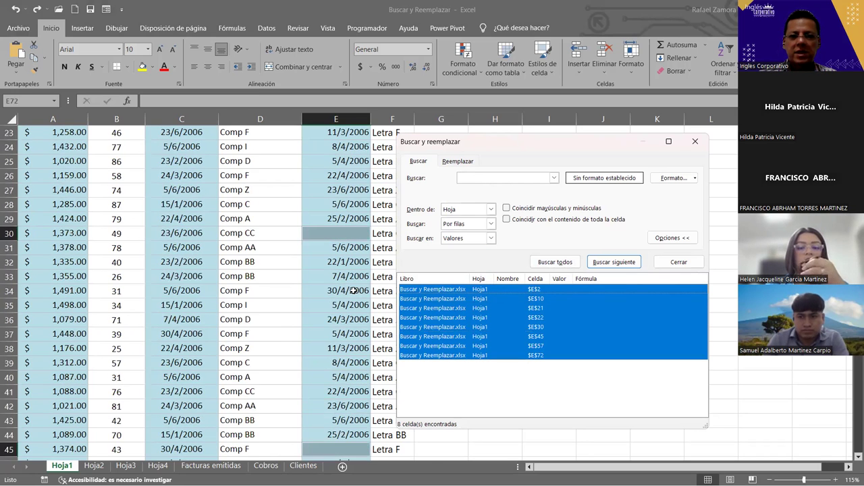
scroll(353, 290, down, 4)
scroll(353, 290, down, 3)
scroll(354, 290, down, 4)
scroll(353, 291, down, 3)
scroll(353, 290, down, 2)
scroll(353, 290, up, 2)
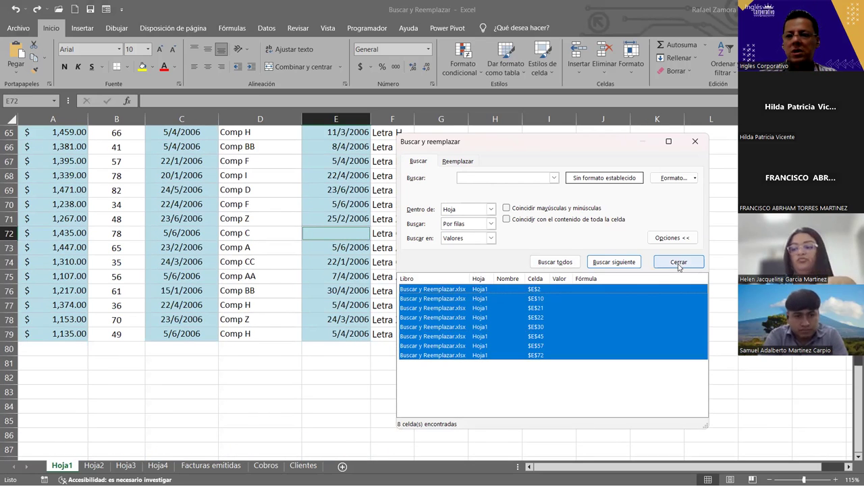
Fill all 8 selected empty cells with 'Vacía' at once.
click(678, 263)
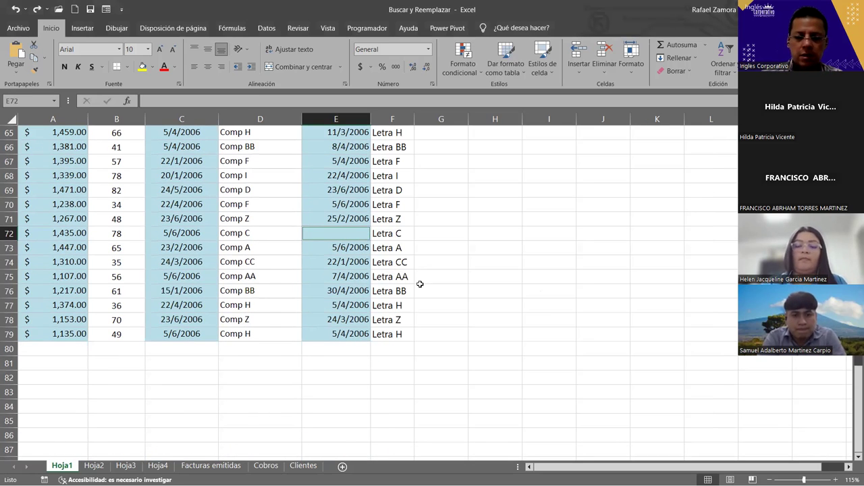
text(vAC)
key(BackSpace)
key(BackSpace)
key(BackSpace)
text(Vacia)
key(BackSpace)
key(BackSpace)
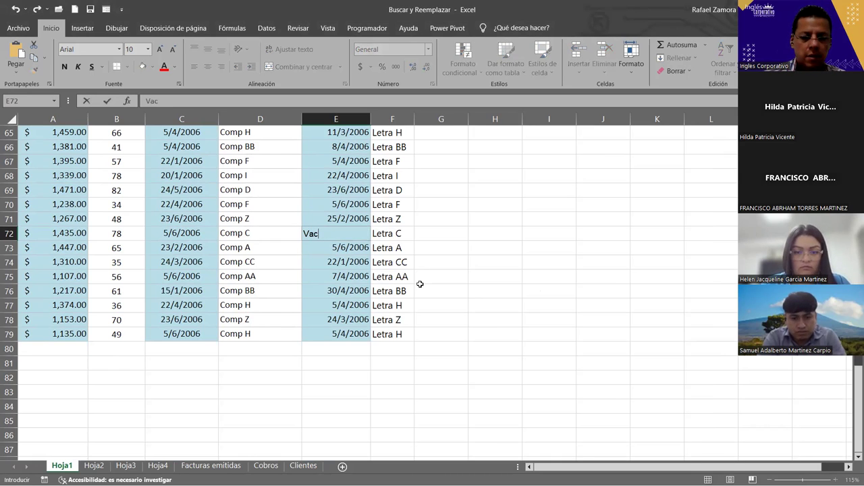
text(ía)
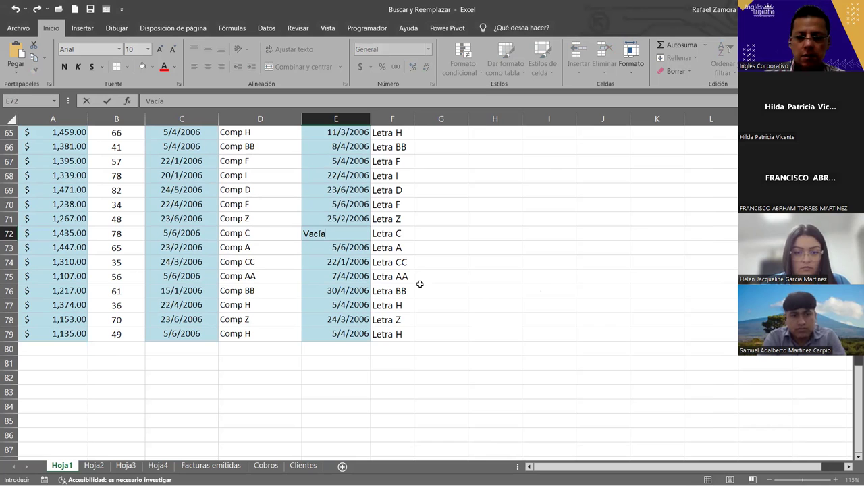
key(ctrl+Return)
Undo the 'Vacía' entry so the 8 FECHA DE ENVÍO cells are blank again.
scroll(419, 284, up, 6)
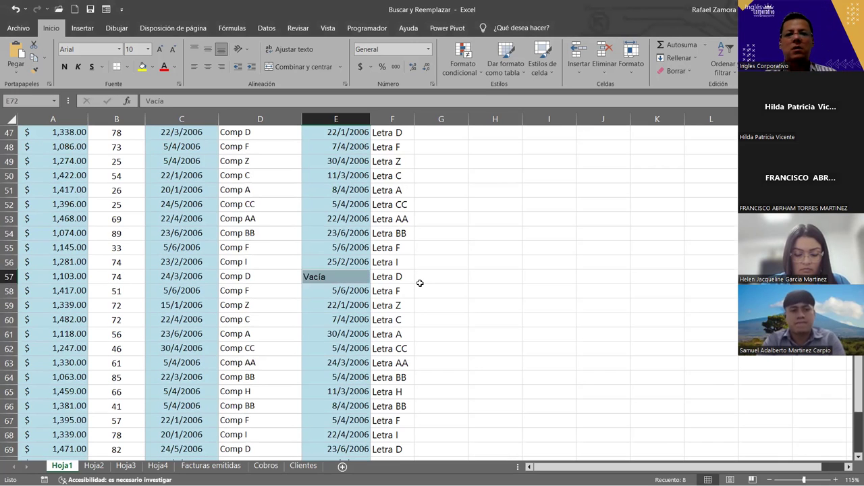
scroll(419, 283, up, 5)
click(450, 270)
scroll(450, 271, up, 11)
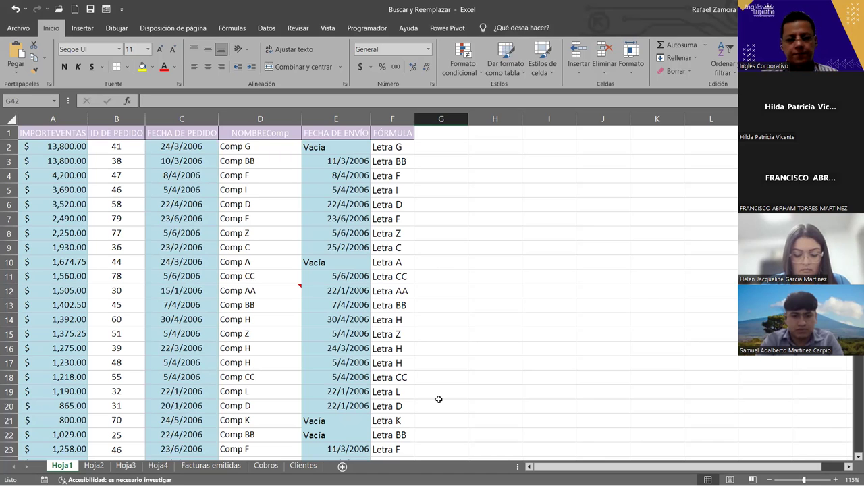
key(Return)
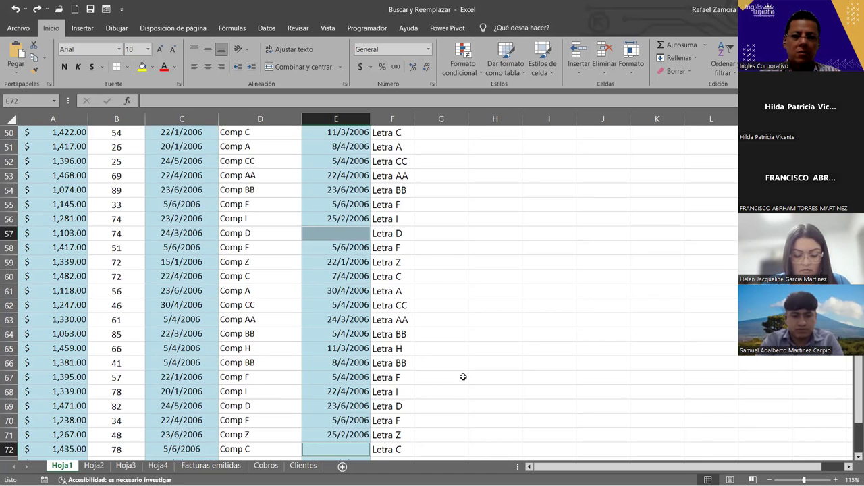
click(463, 377)
scroll(443, 345, up, 16)
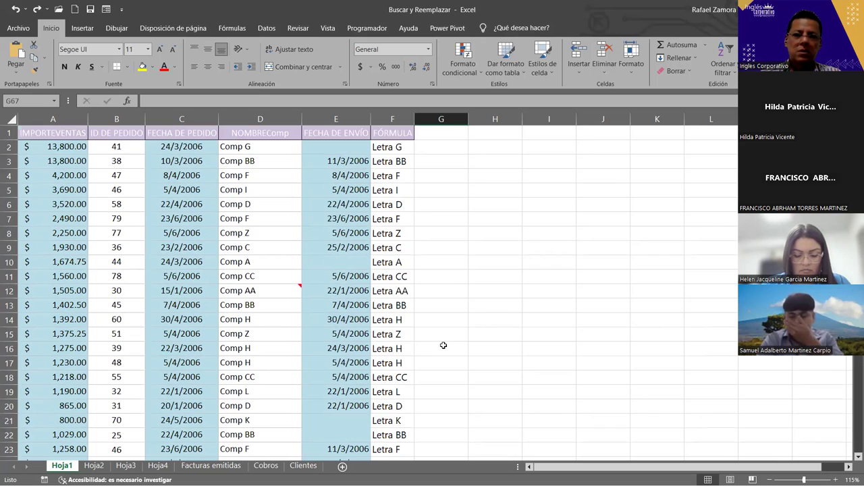
Reopen Buscar y reemplazar and find all with an empty term, listing the 8 blanks from E2.
key(ctrl+b)
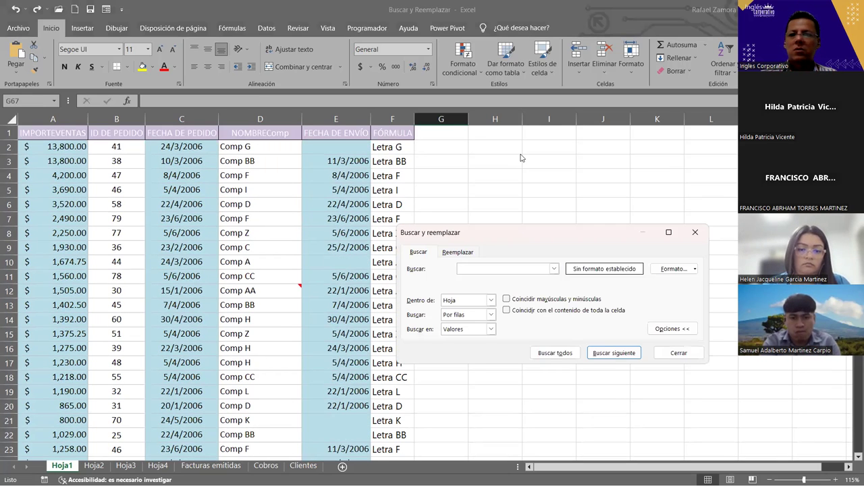
drag(521, 157, 520, 149)
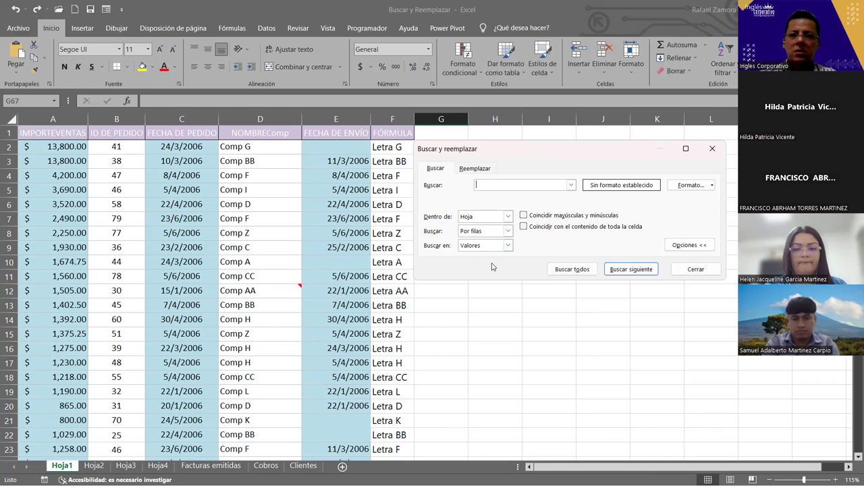
click(572, 269)
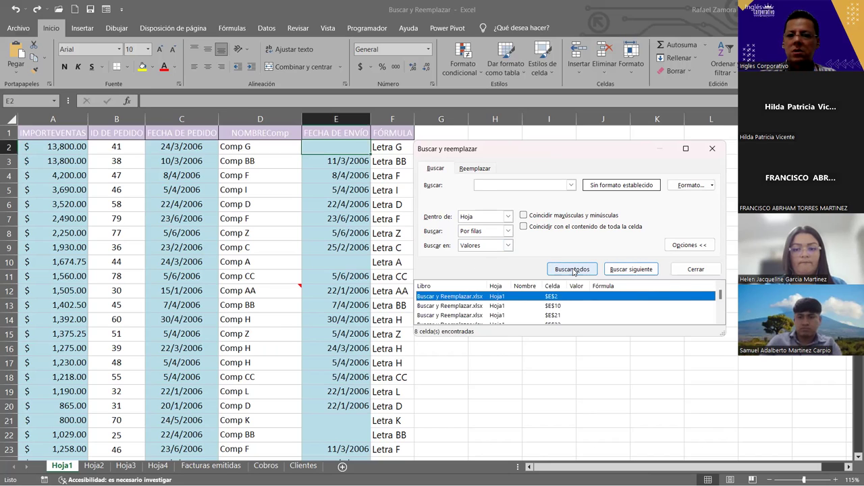
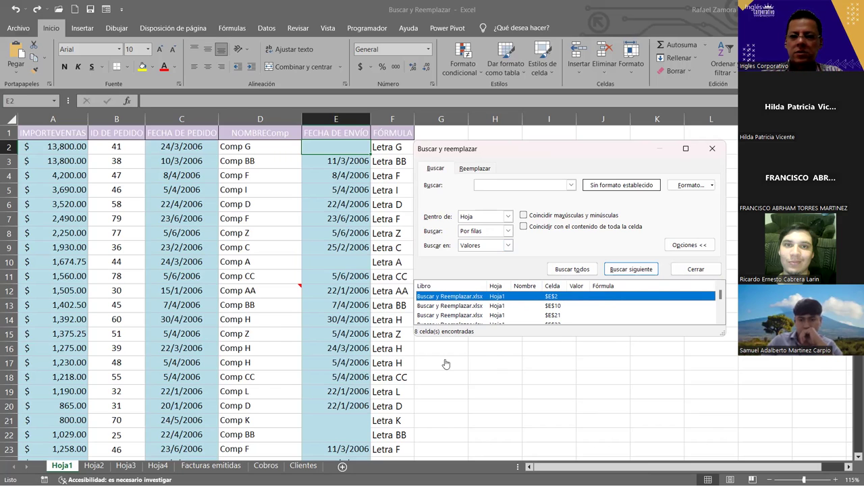
Enlarge the results list, select all eight empty FECHA DE ENVÍO cells found, and close the dialog.
drag(630, 336, 630, 430)
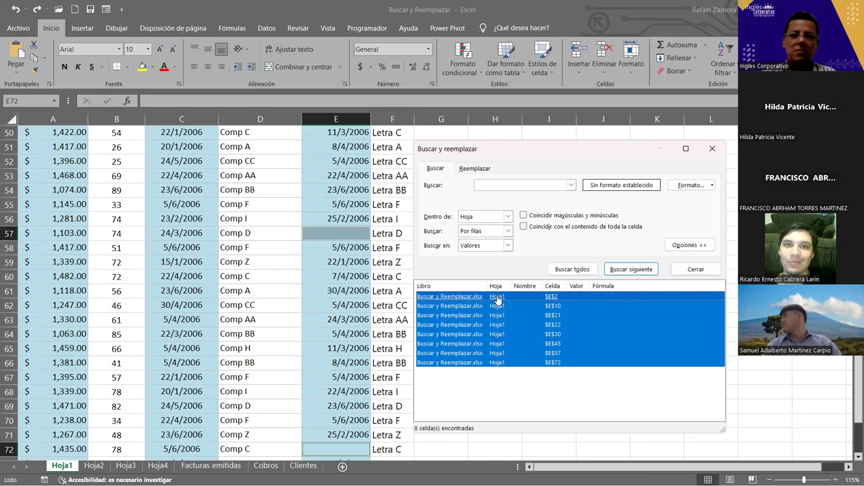
click(538, 152)
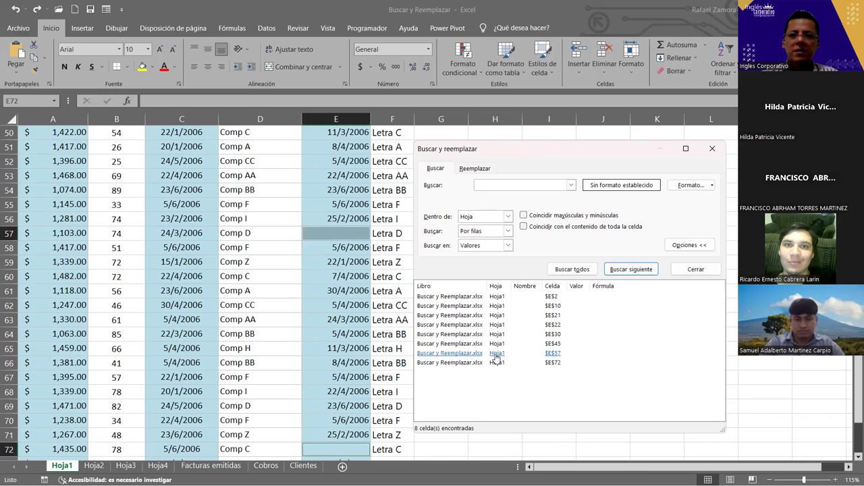
click(707, 272)
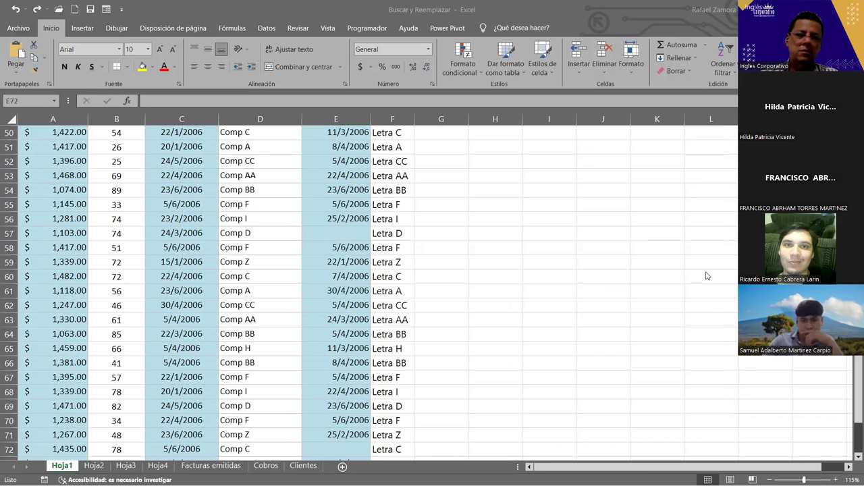
Enter 'Celda vacía' into all eight selected empty column E cells at once with Ctrl+Enter.
scroll(518, 322, down, 2)
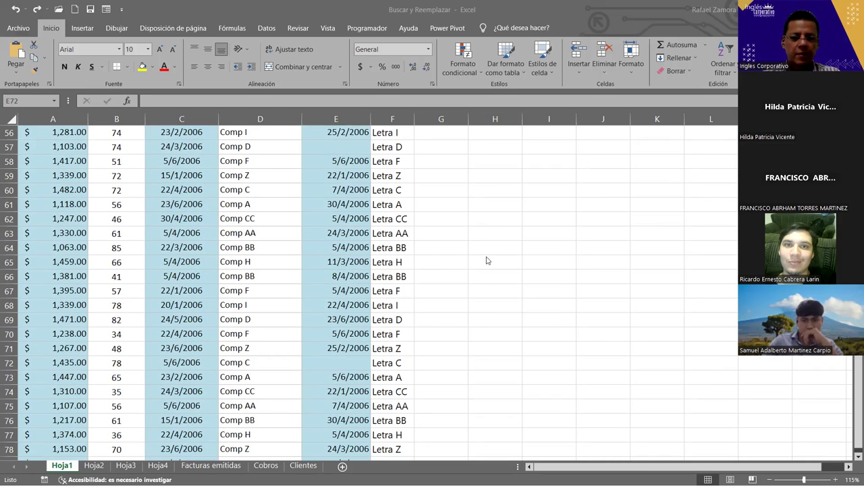
text(Va)
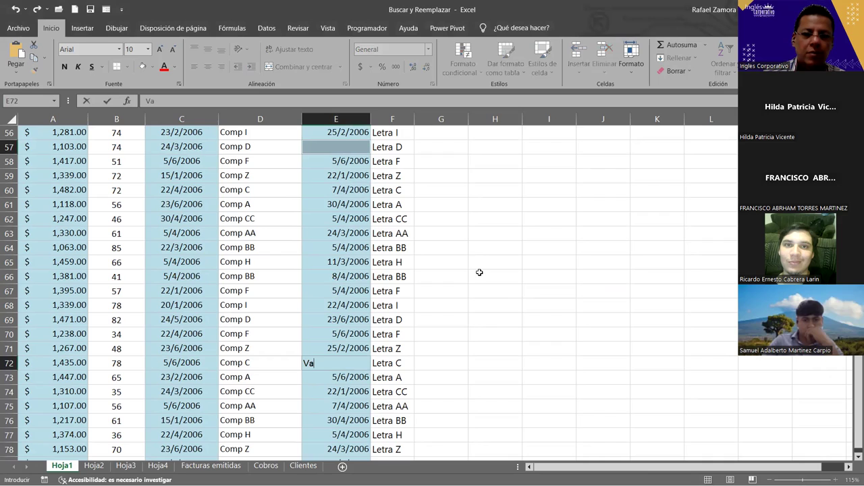
text(cí)
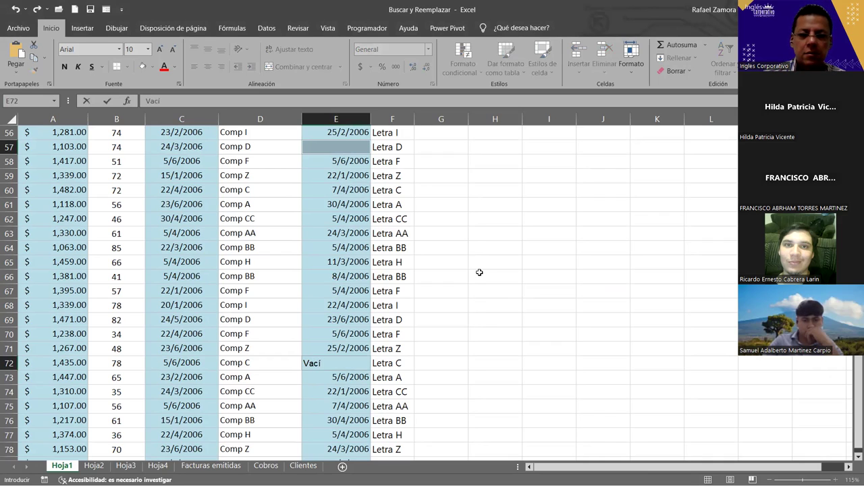
key(BackSpace)
key(BackSpace)
key(BackSpace)
text(Celda vacía)
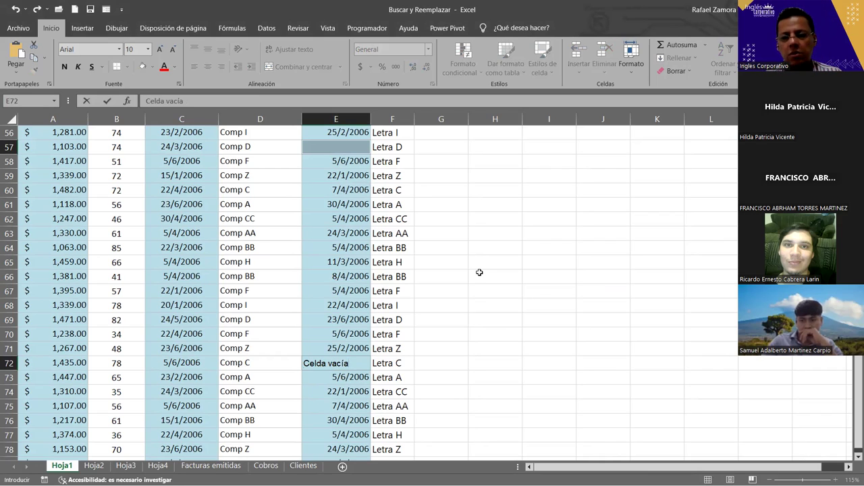
key(ctrl+Return)
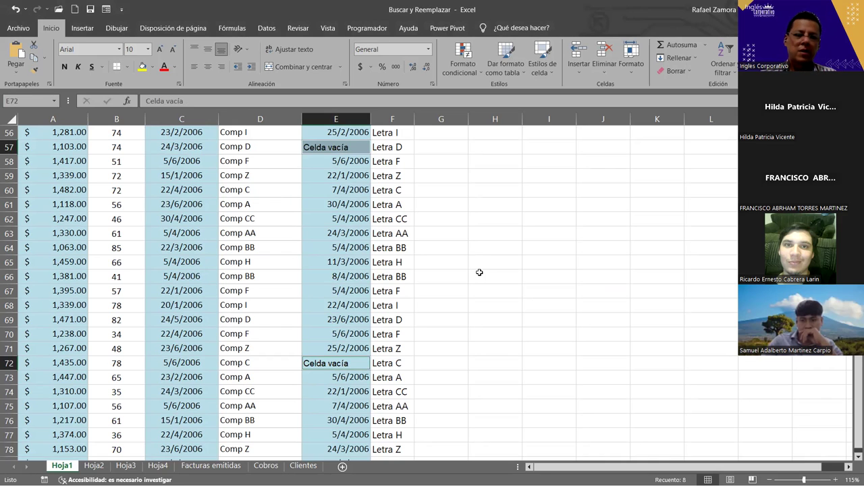
click(479, 272)
scroll(480, 272, up, 8)
scroll(480, 272, up, 7)
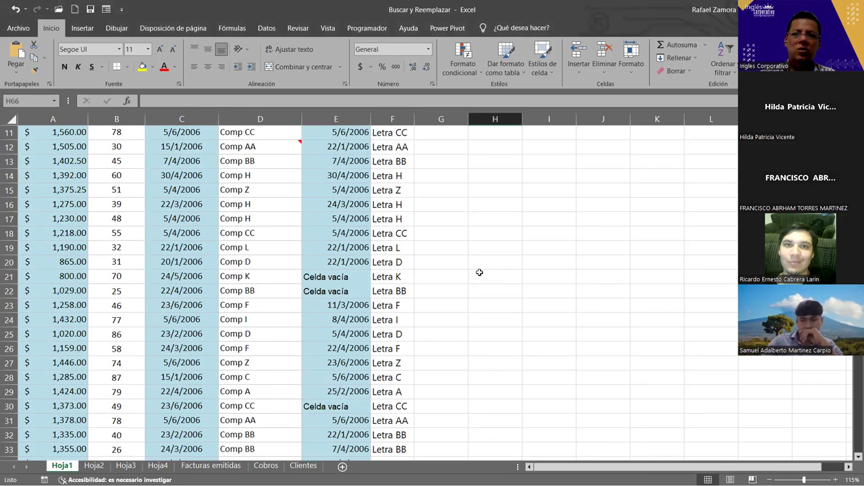
scroll(480, 272, up, 4)
scroll(480, 272, down, 3)
scroll(479, 272, down, 6)
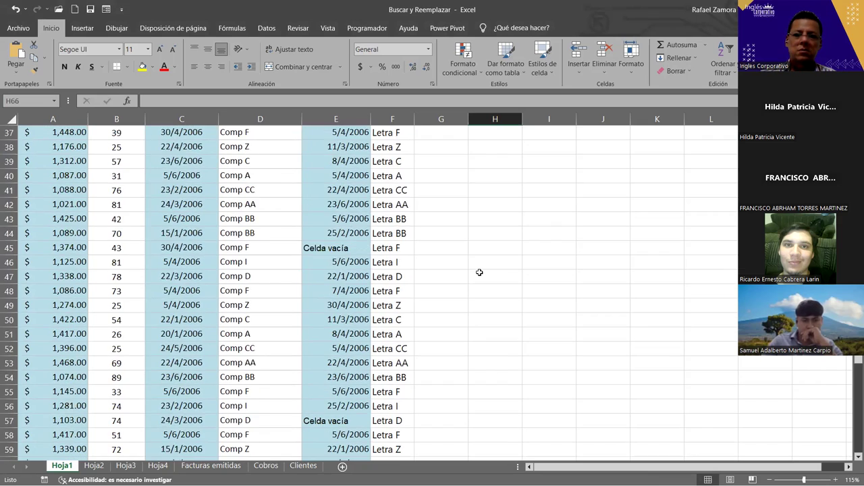
scroll(479, 272, down, 6)
scroll(479, 272, down, 5)
scroll(480, 272, down, 5)
scroll(479, 272, down, 1)
scroll(480, 272, up, 6)
scroll(480, 272, up, 5)
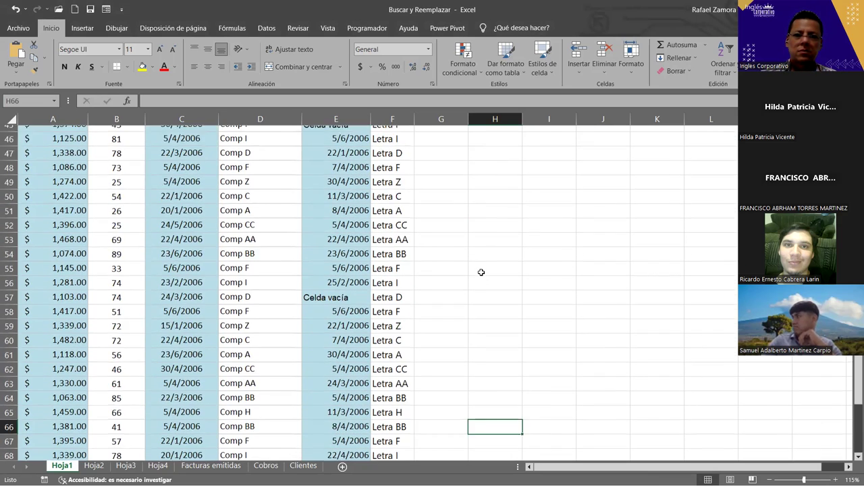
scroll(480, 272, up, 1)
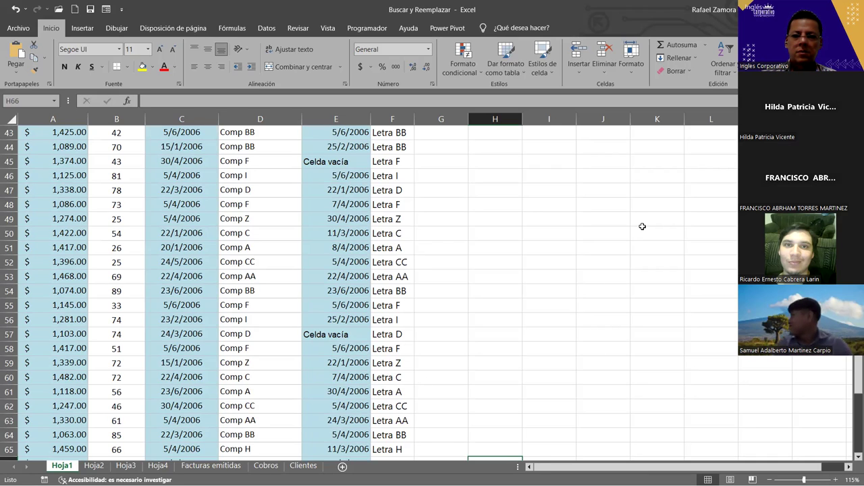
click(517, 304)
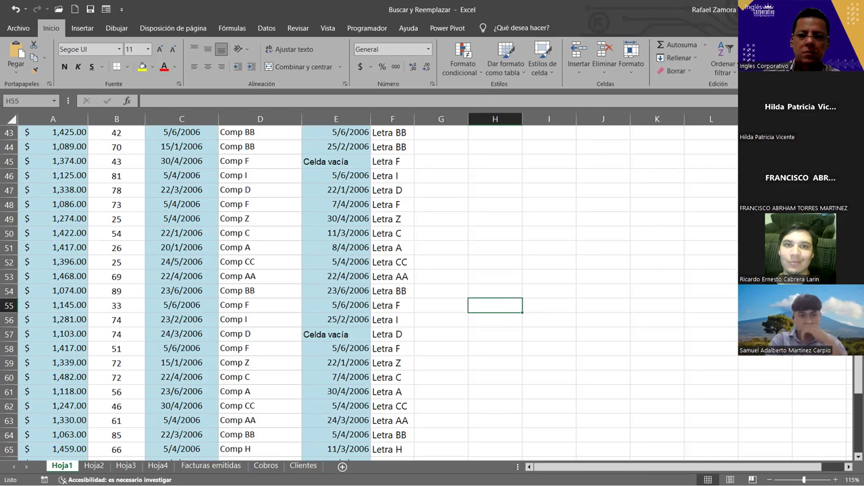
click(490, 278)
scroll(489, 278, up, 4)
scroll(490, 278, up, 4)
scroll(489, 278, up, 4)
scroll(490, 278, up, 2)
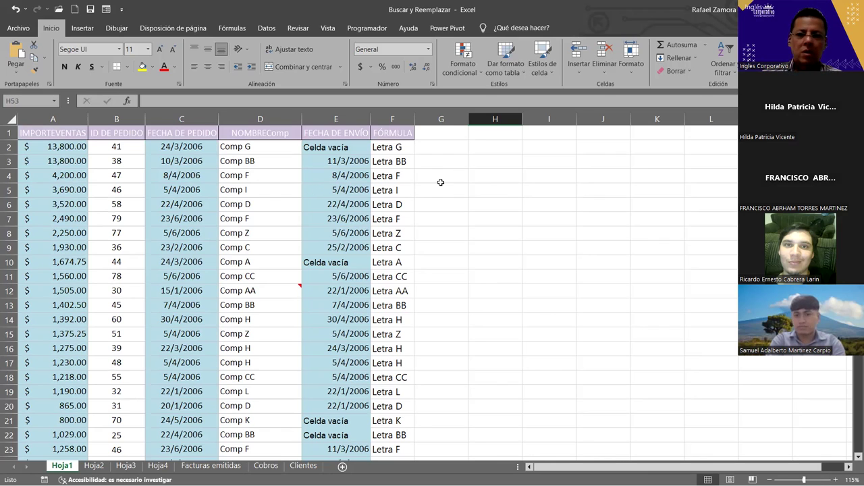
click(436, 187)
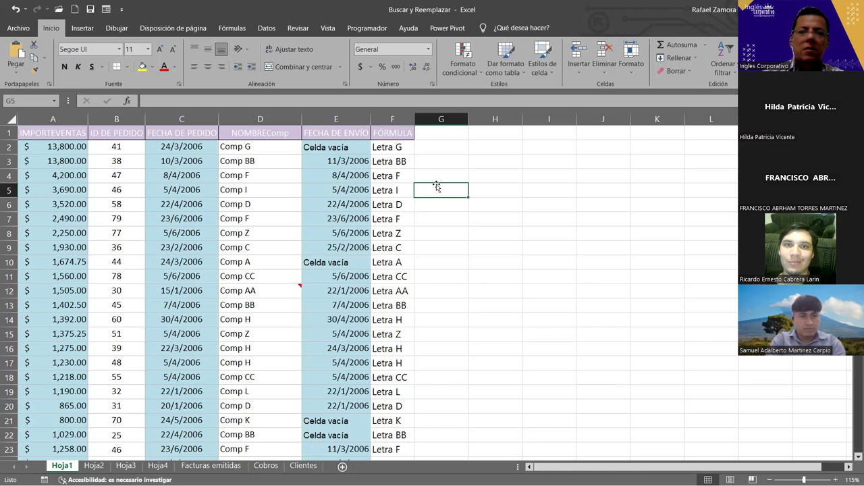
Open and close the find window a few times, moving it up and hiding the extra options.
key(ctrl+h)
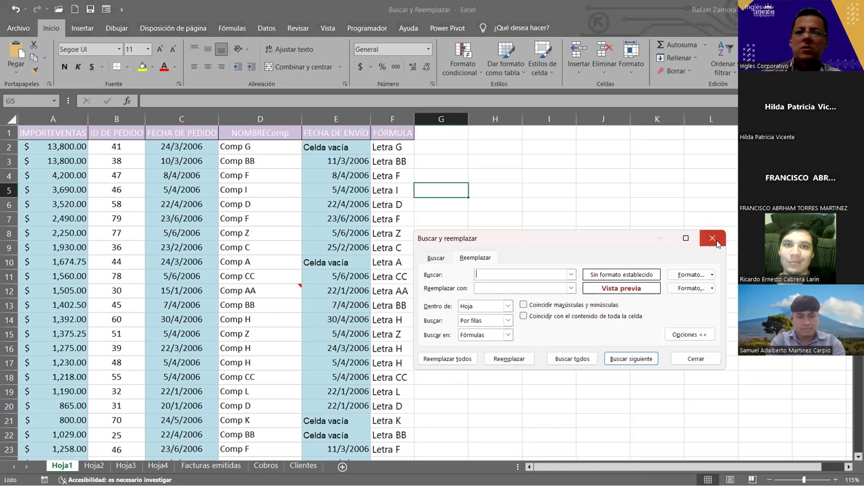
click(712, 238)
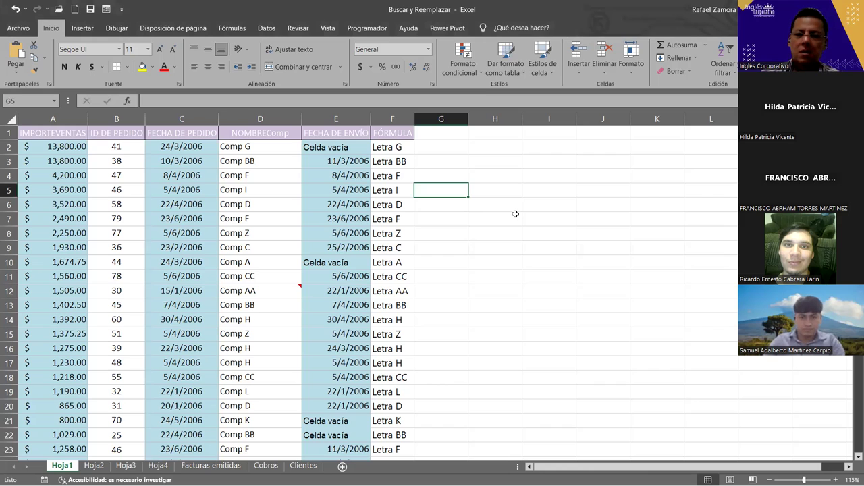
key(ctrl+b)
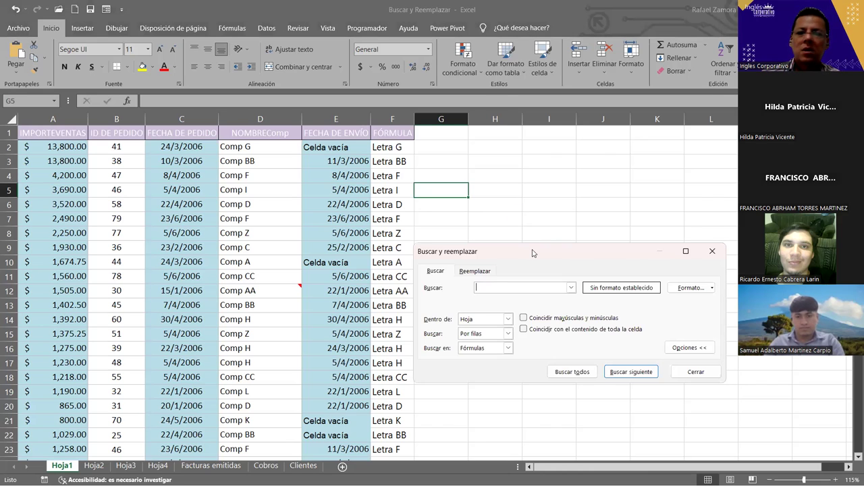
drag(532, 253, 487, 180)
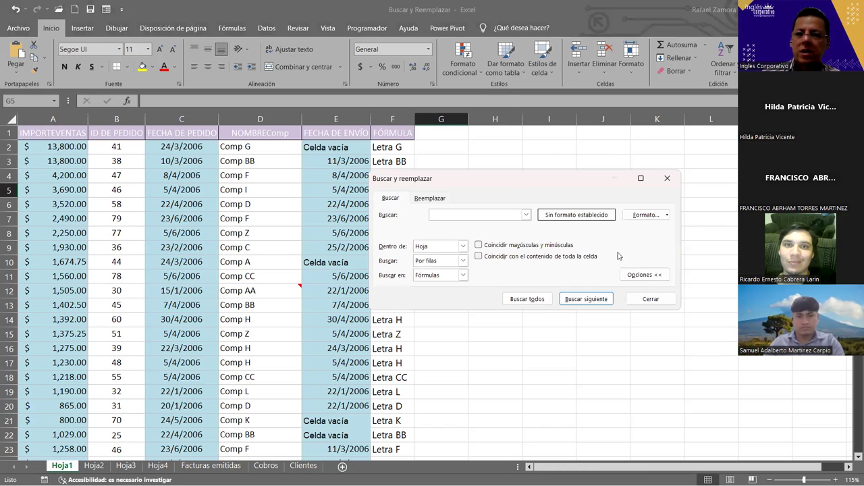
click(645, 275)
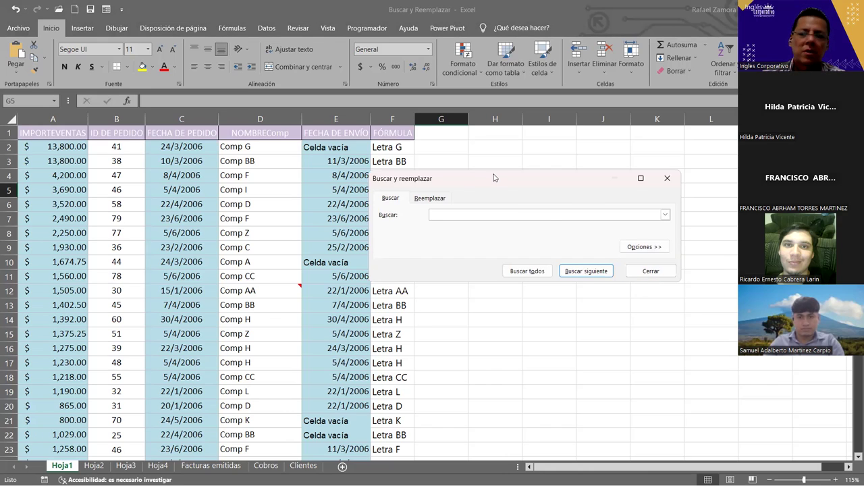
drag(494, 178, 496, 146)
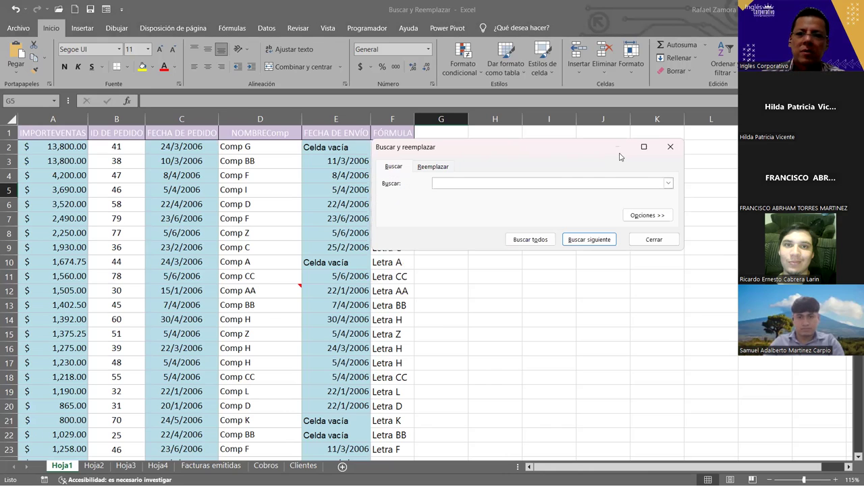
click(671, 147)
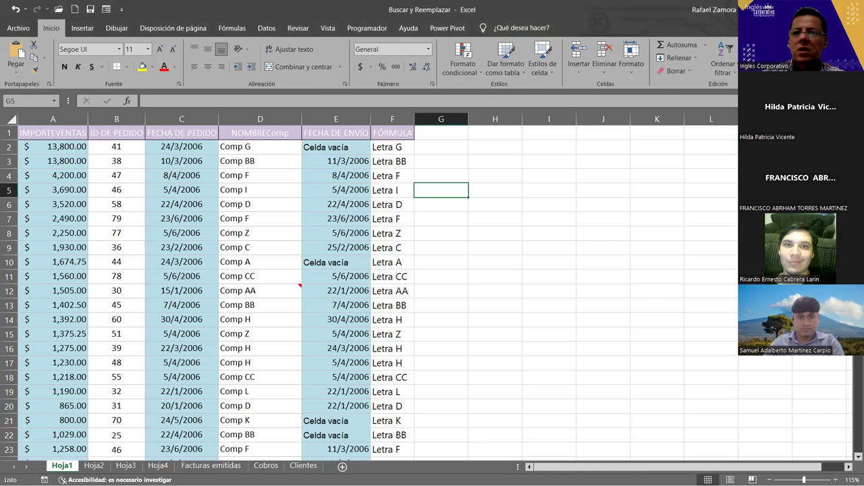
key(ctrl+b)
click(672, 165)
Select date cell C6 and reopen Buscar y reemplazar on its Buscar tab.
click(338, 218)
click(161, 204)
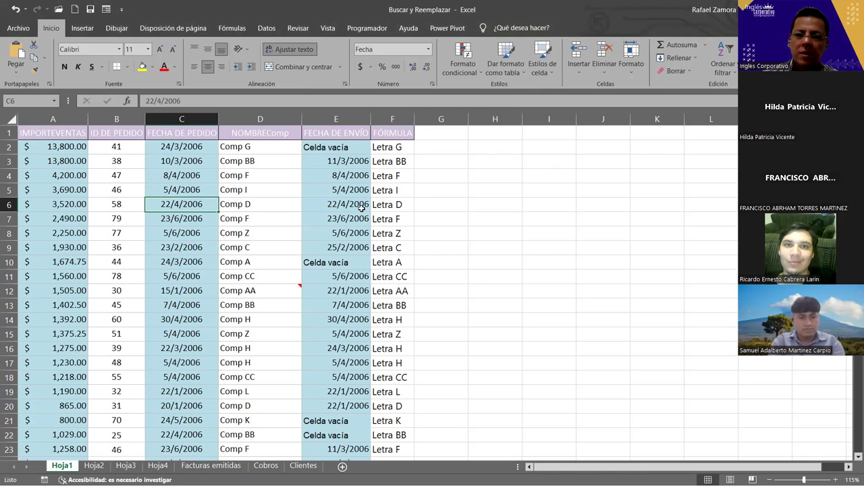
key(ctrl+b)
click(433, 193)
click(653, 266)
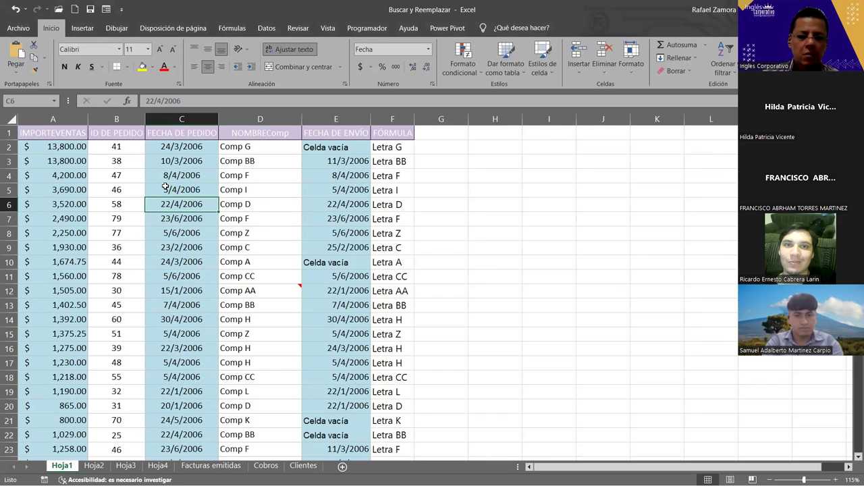
key(ctrl+l)
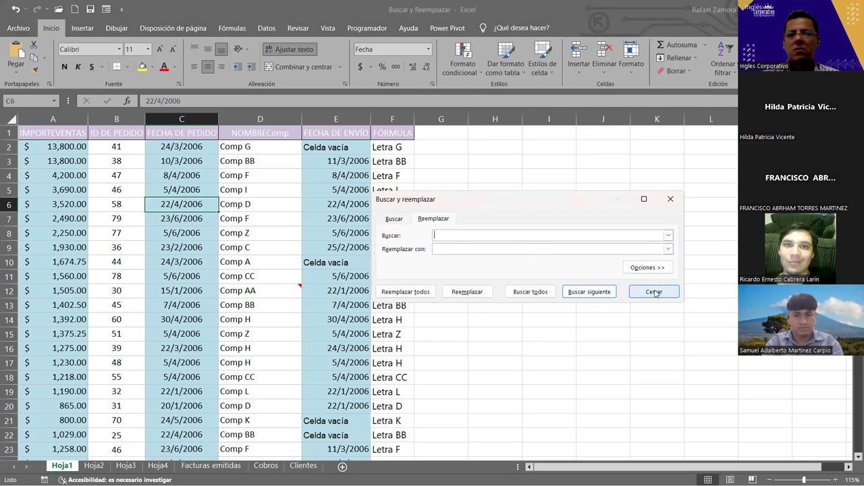
click(394, 219)
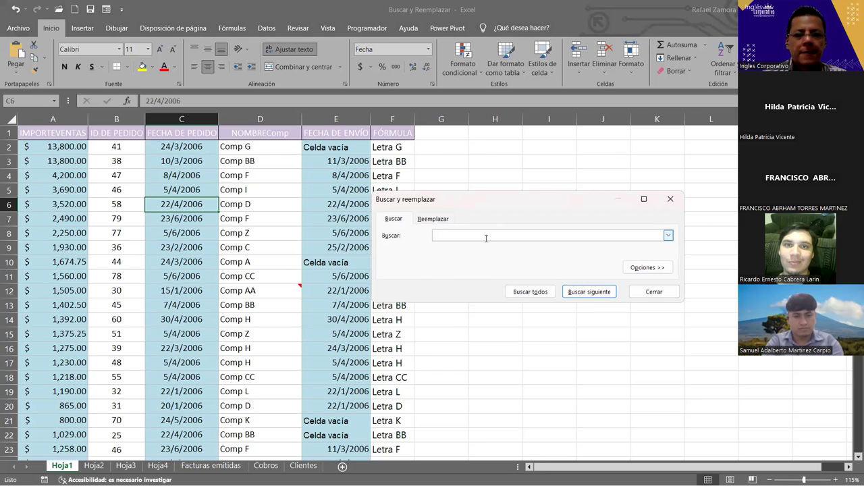
Enter the Comp Z search text and set Buscar en to Valores.
text(Comp Z)
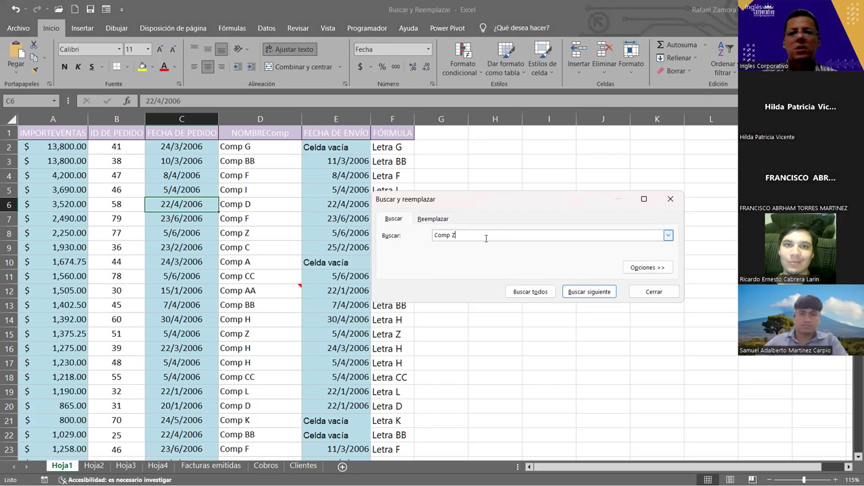
click(647, 267)
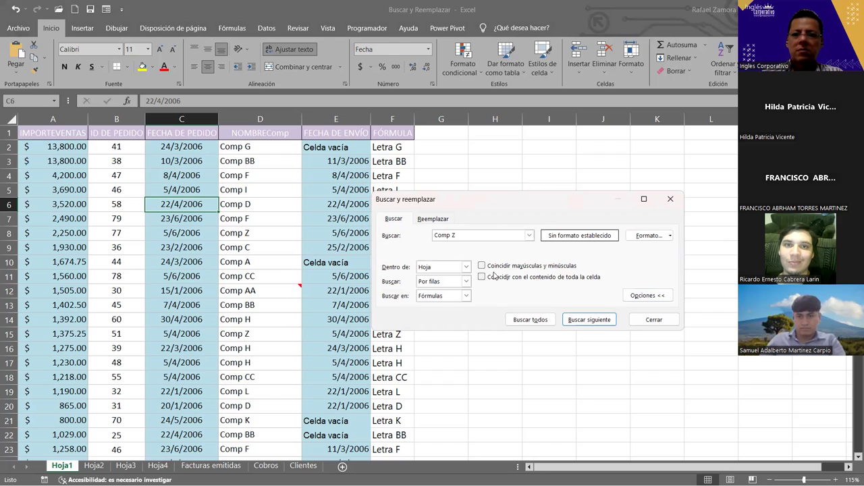
click(445, 296)
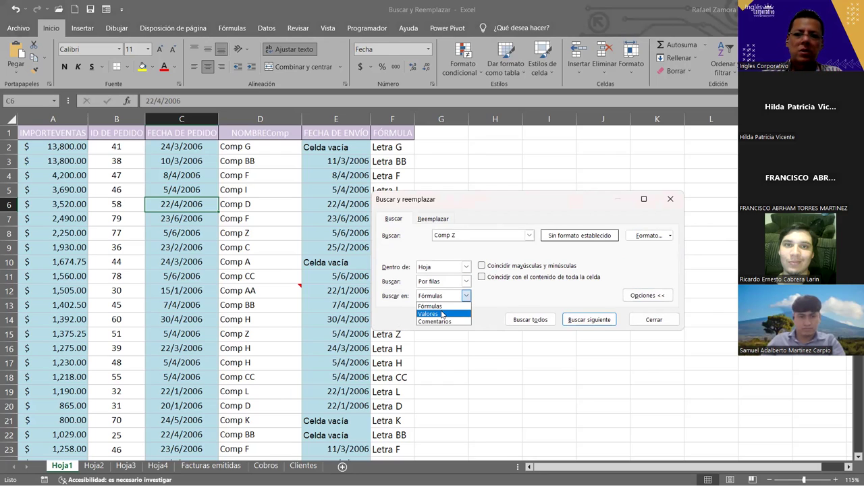
click(443, 313)
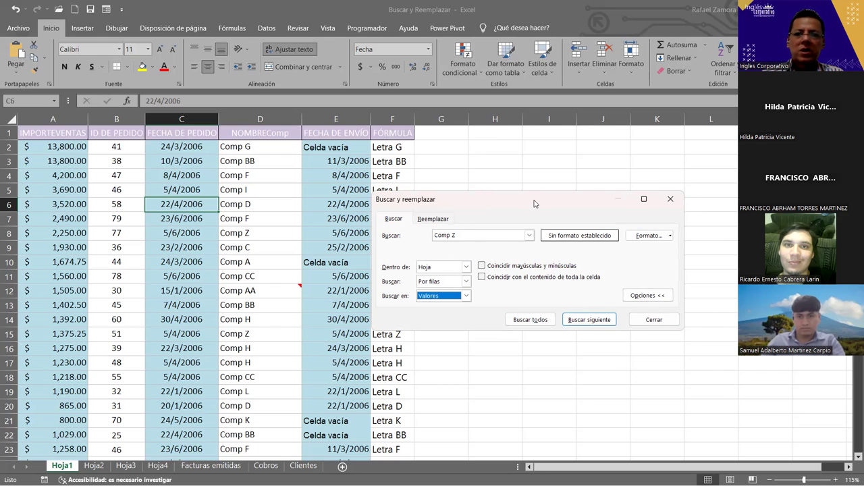
Find all 8 Comp Z cells and select every result on the sheet.
click(575, 263)
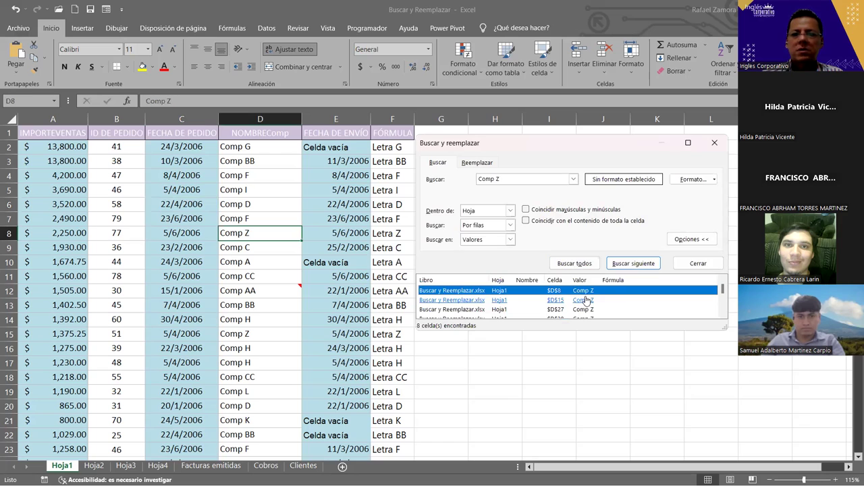
key(ctrl+a)
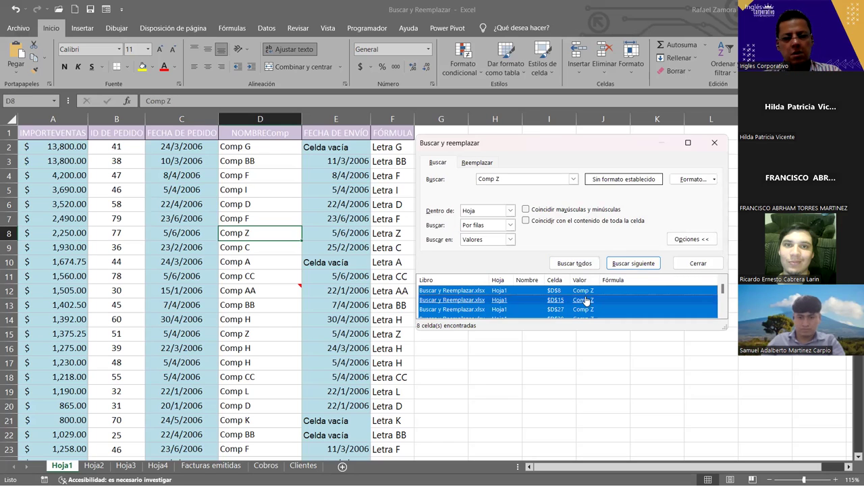
scroll(309, 284, up, 2)
scroll(308, 284, up, 2)
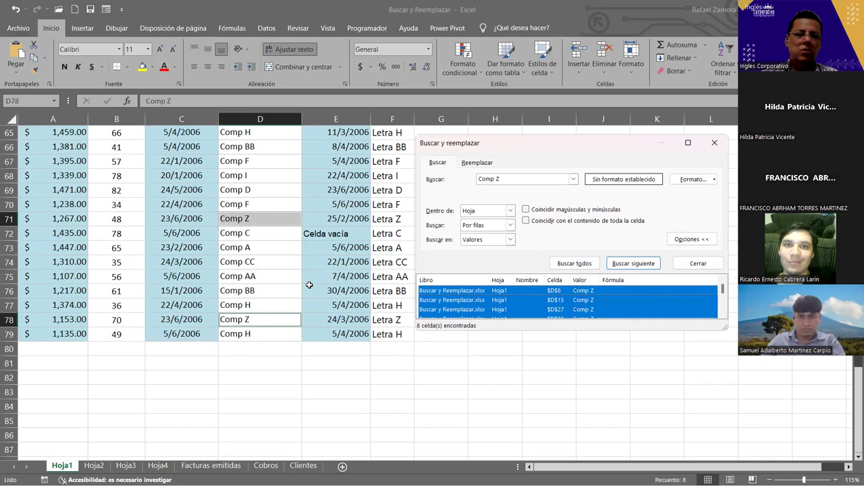
scroll(308, 284, up, 1)
scroll(534, 380, up, 5)
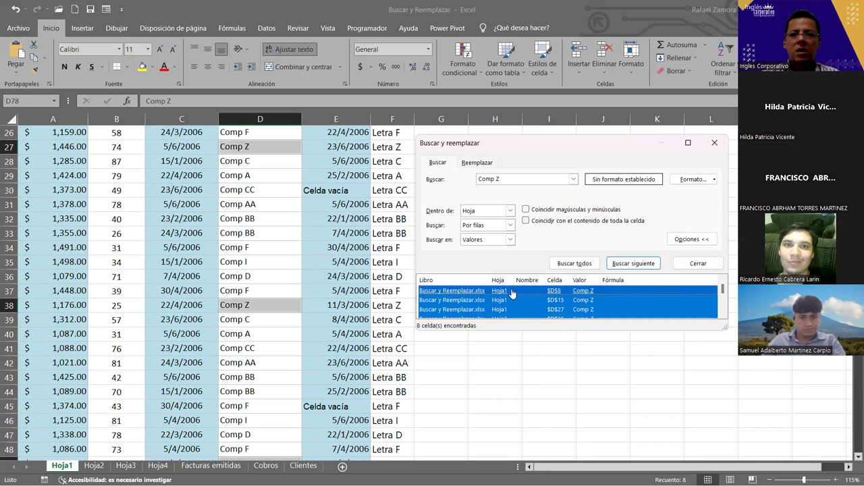
Replace all 8 Comp Z entries with Comp ZZ, dismiss the count message and close the dialog.
click(490, 163)
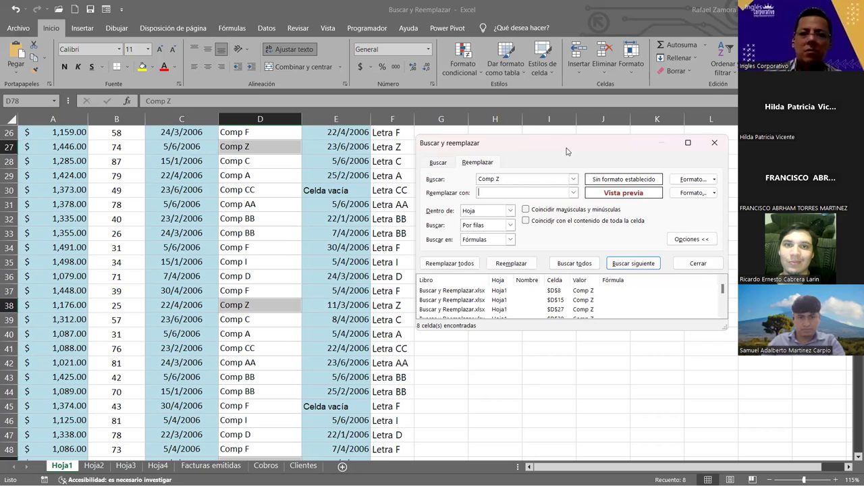
drag(567, 151, 552, 141)
text(Comp Z)
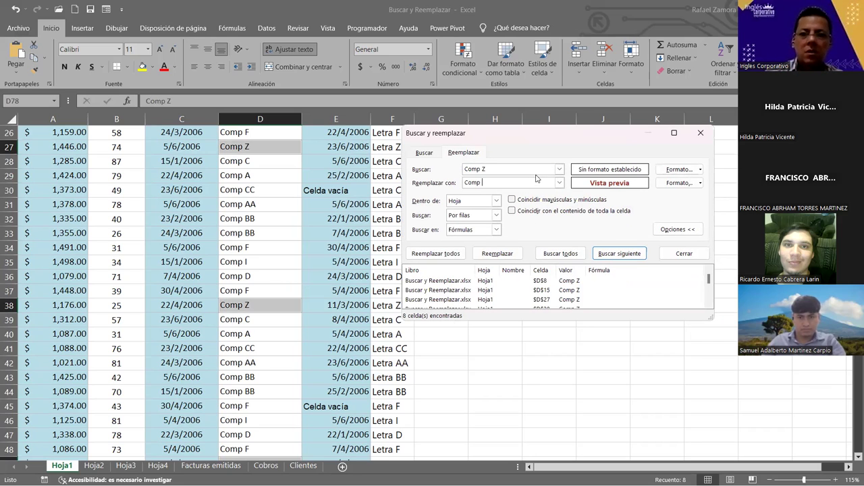
text(Z)
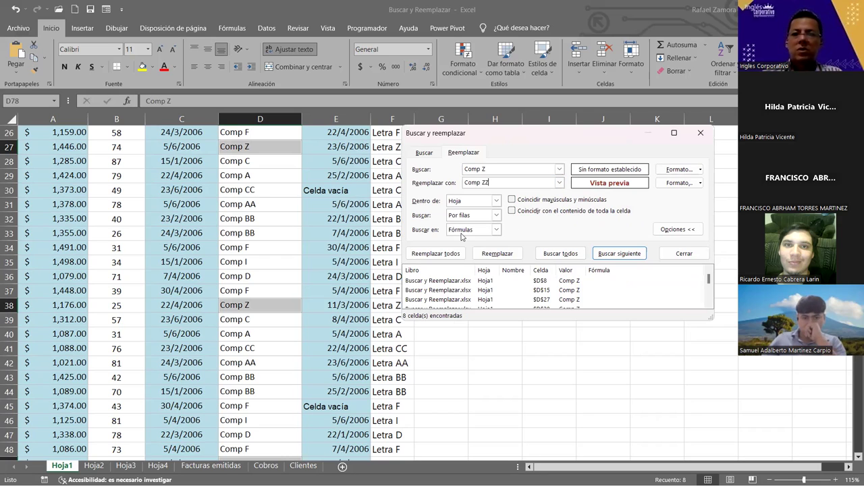
click(433, 257)
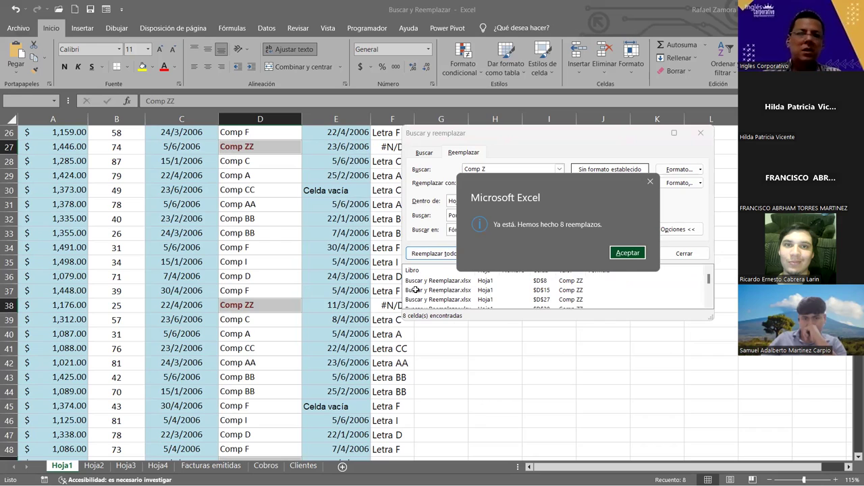
key(Return)
key(Escape)
scroll(268, 247, up, 8)
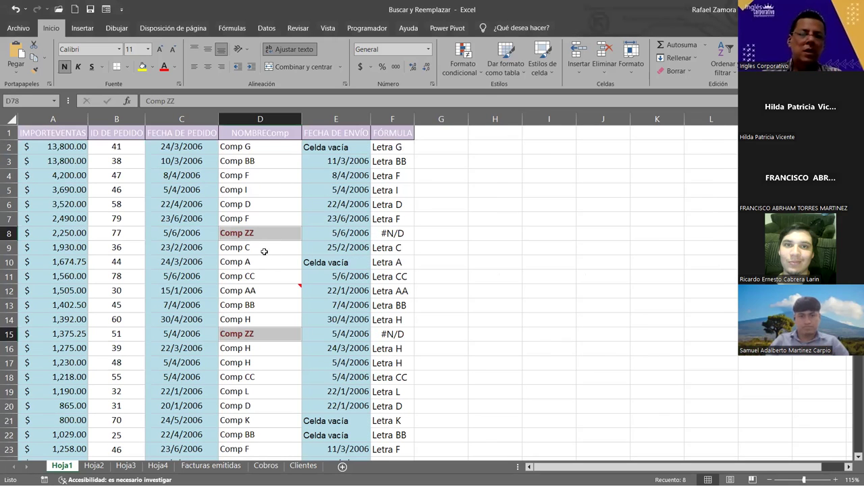
Scroll through the table reviewing the Comp ZZ entries, inspecting cells C7, D5 and D8.
scroll(262, 246, down, 1)
scroll(263, 270, down, 2)
scroll(262, 276, down, 2)
scroll(262, 276, down, 2)
scroll(262, 276, down, 2)
scroll(262, 276, down, 2)
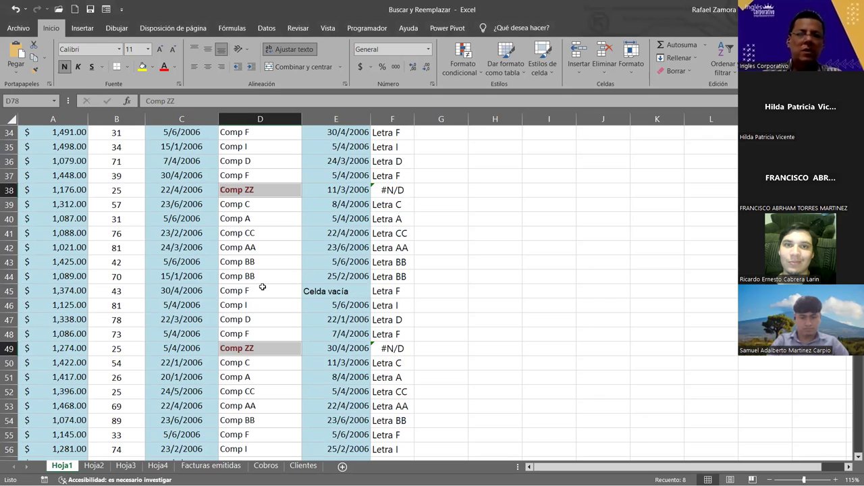
scroll(261, 280, down, 4)
scroll(262, 284, down, 3)
scroll(262, 288, down, 3)
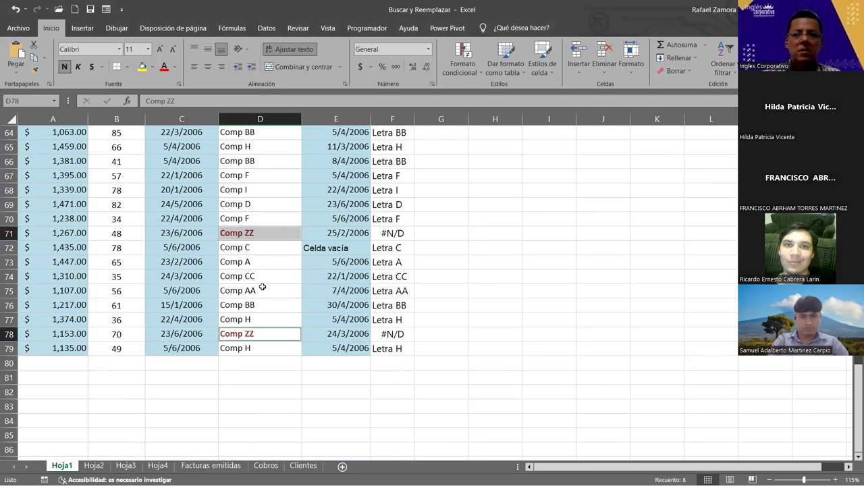
scroll(262, 287, up, 5)
scroll(262, 287, up, 6)
scroll(262, 287, up, 10)
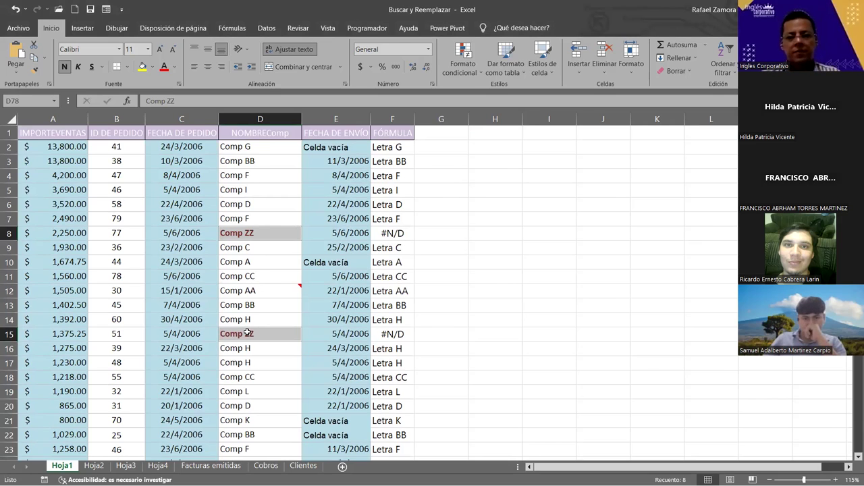
click(193, 219)
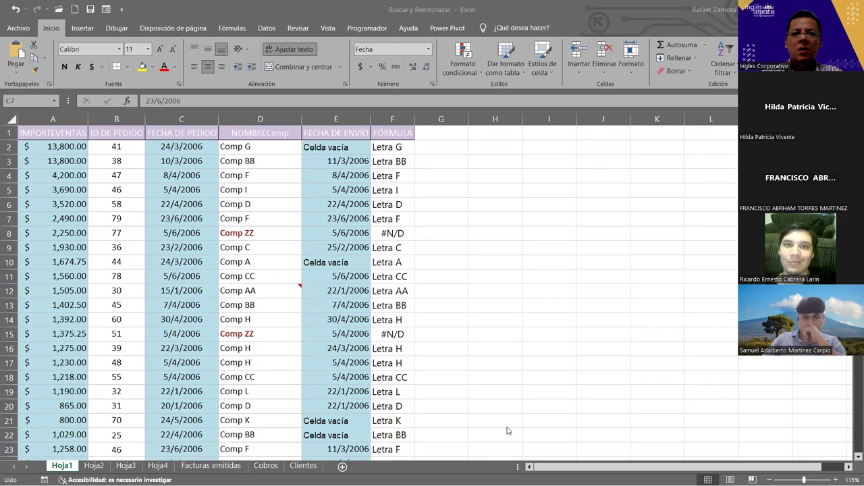
click(231, 189)
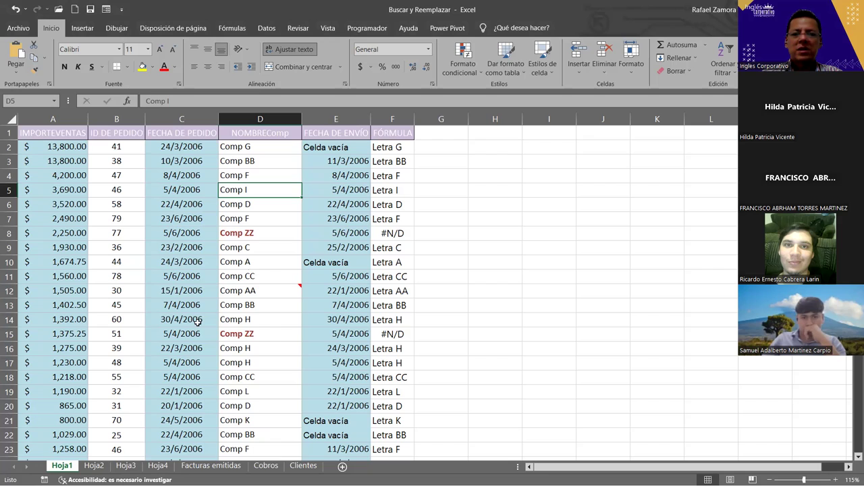
click(288, 234)
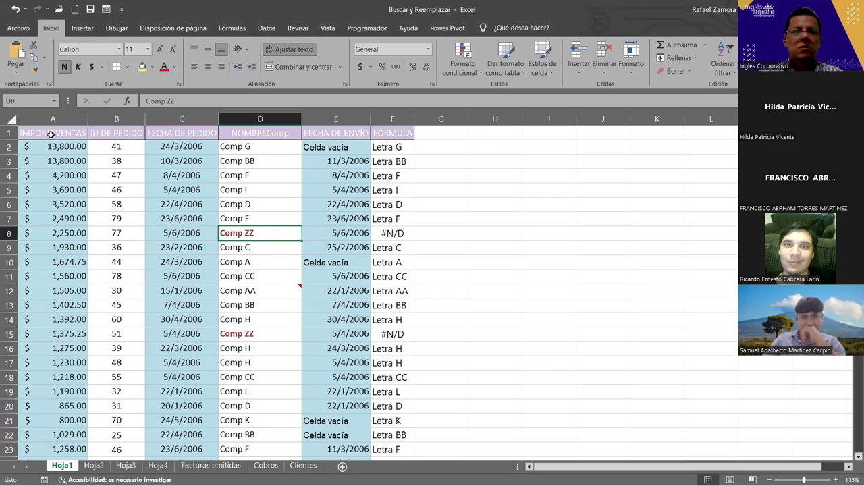
Widen the ID DE PEDIDO column slightly and check cells C7, D8 and C6.
drag(51, 135, 399, 134)
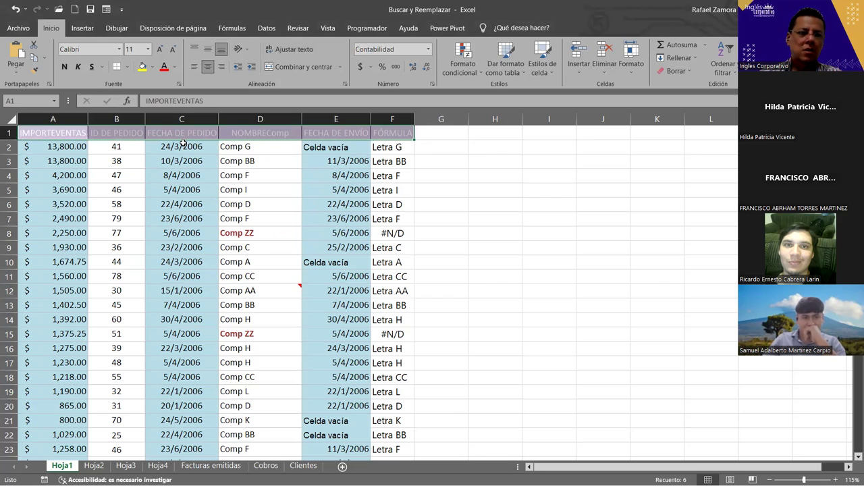
click(182, 137)
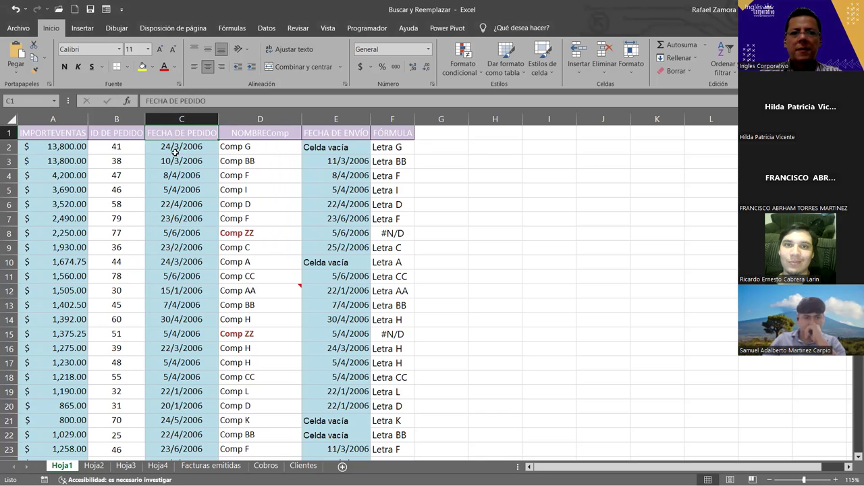
drag(141, 121, 149, 121)
click(170, 219)
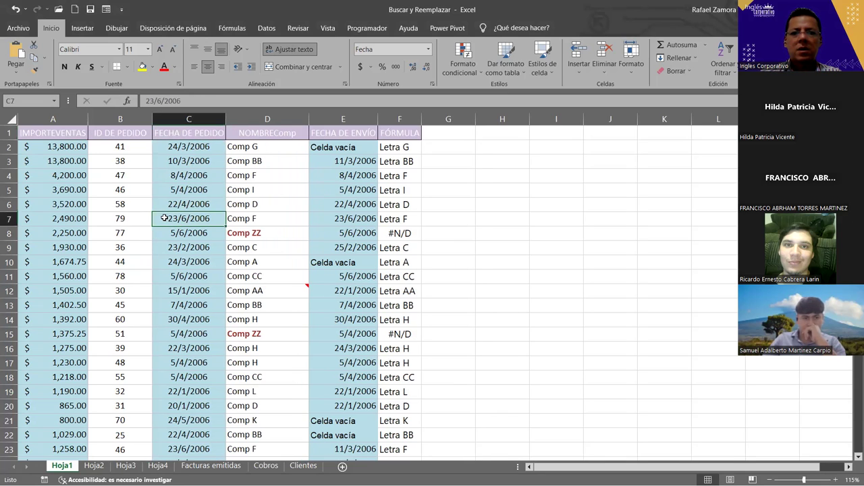
click(283, 235)
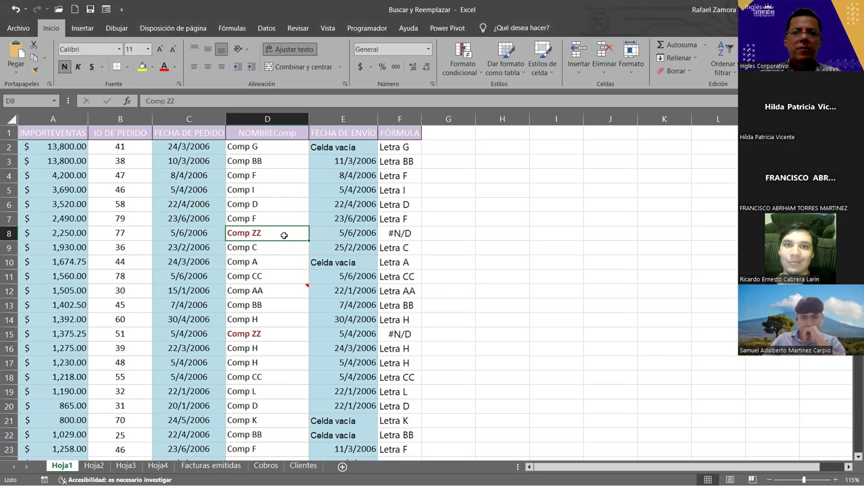
click(194, 202)
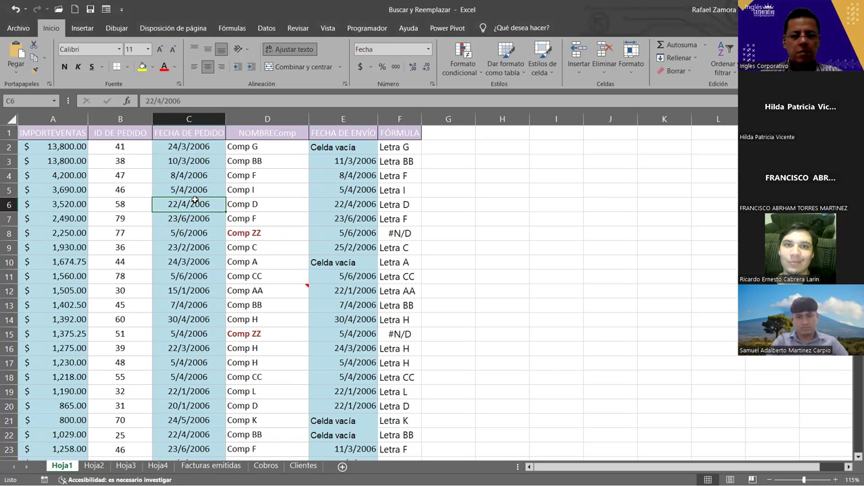
Reopen Buscar y reemplazar, move it up out of the way, and return to the Buscar tab.
key(ctrl+b)
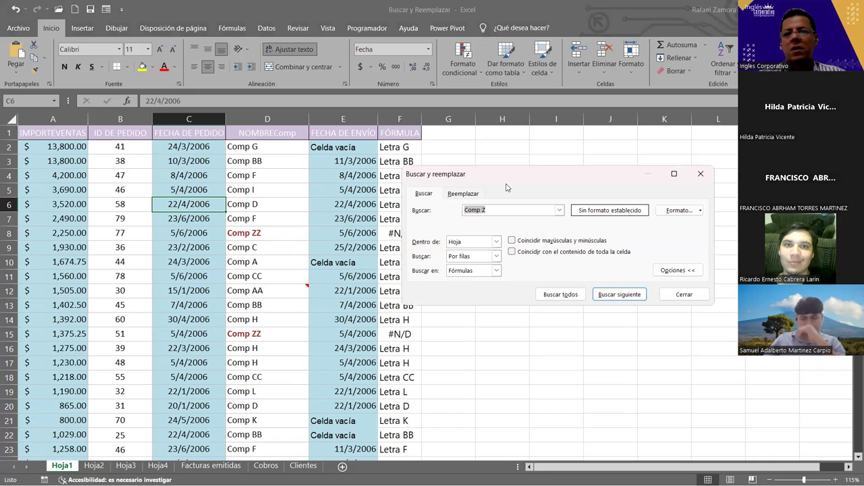
click(470, 193)
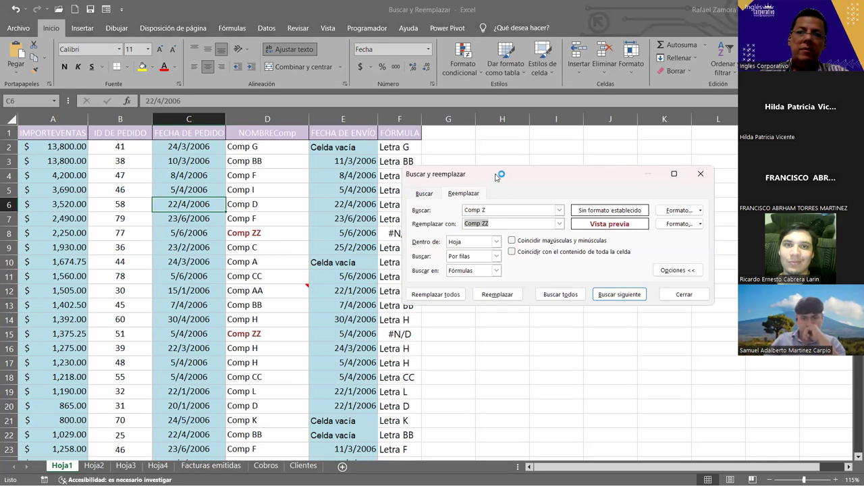
drag(497, 176, 487, 124)
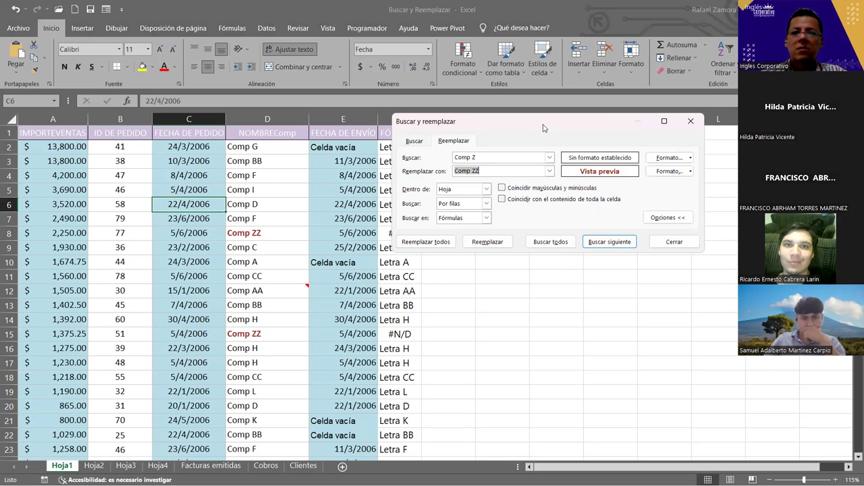
drag(543, 128, 572, 133)
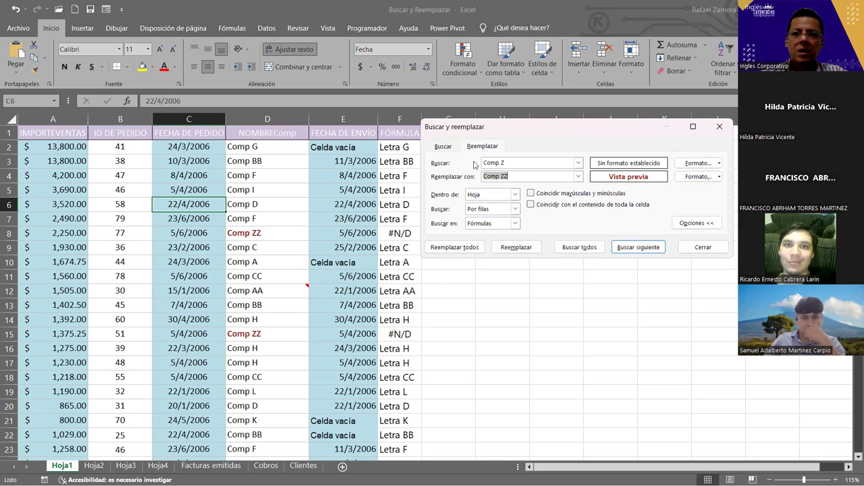
click(444, 147)
click(444, 148)
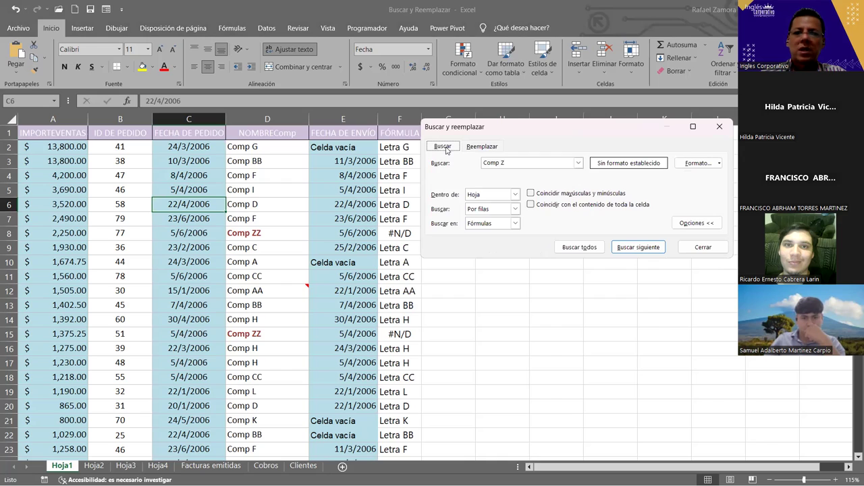
Take the search format from the red bold Comp ZZ cell D8 and view the Reemplazar settings.
click(718, 163)
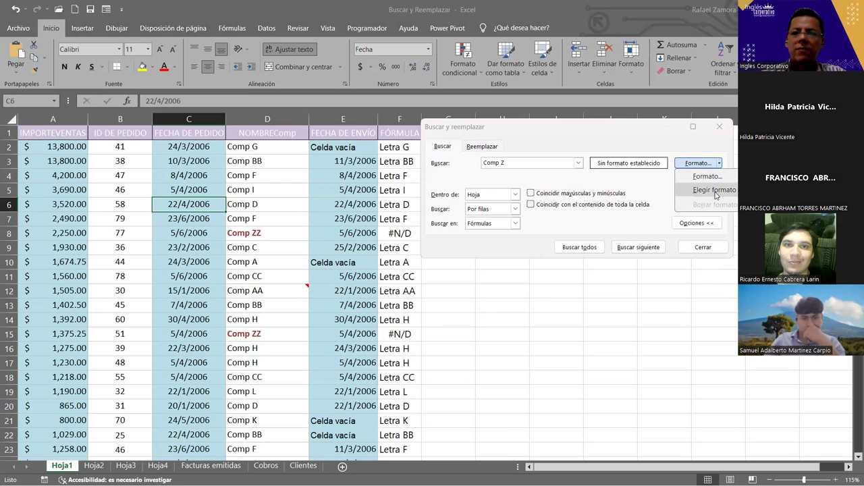
click(714, 191)
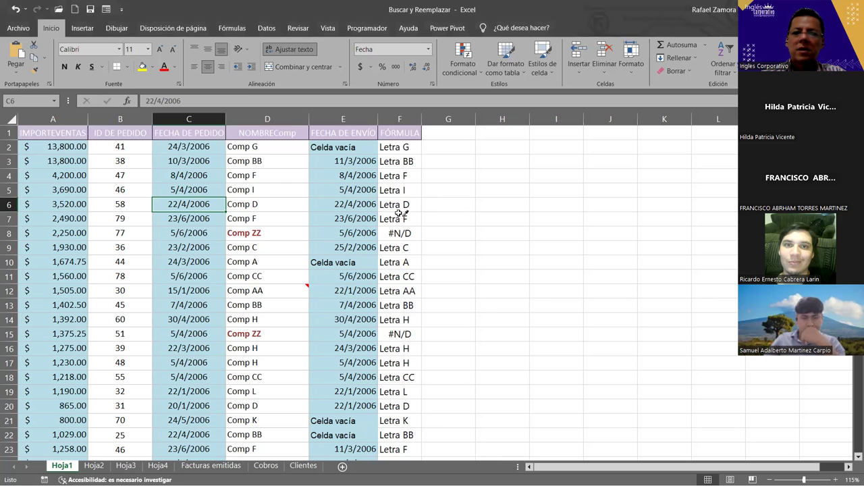
click(276, 231)
click(276, 230)
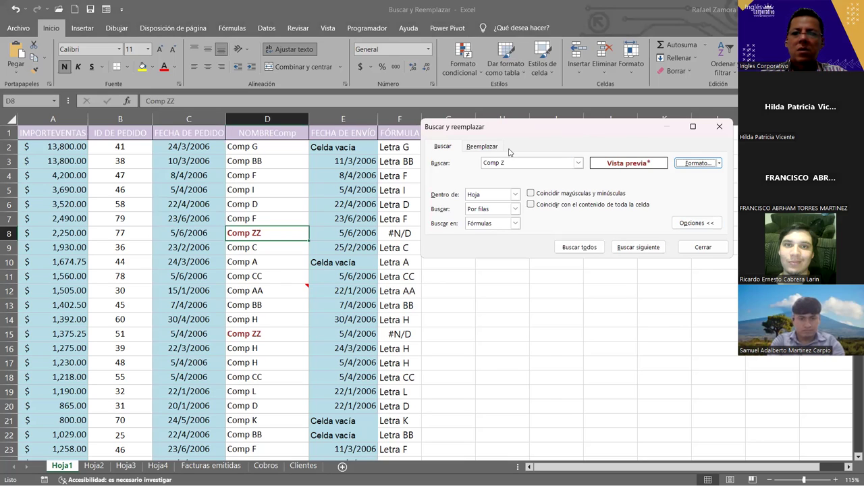
click(480, 148)
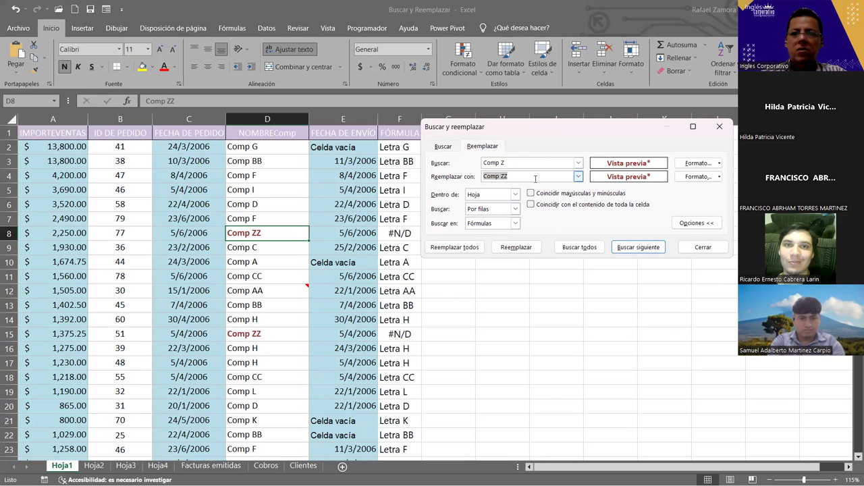
Give the replacement Normal style and Automático colour, then replace all 8 Comp ZZ with Comp ZZZ.
click(719, 178)
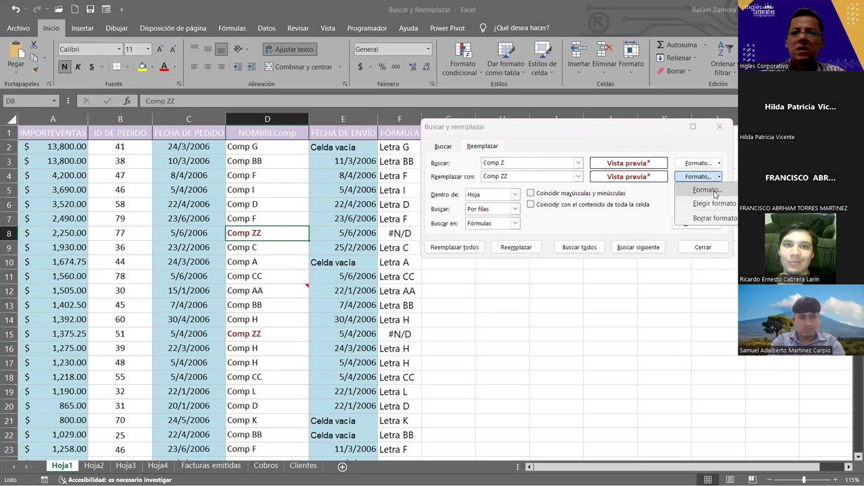
click(706, 191)
click(563, 99)
click(583, 159)
click(580, 170)
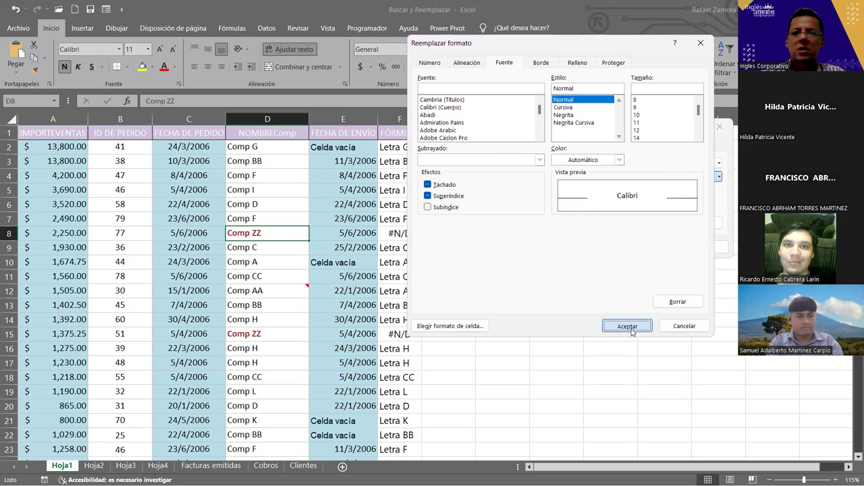
click(632, 330)
click(480, 248)
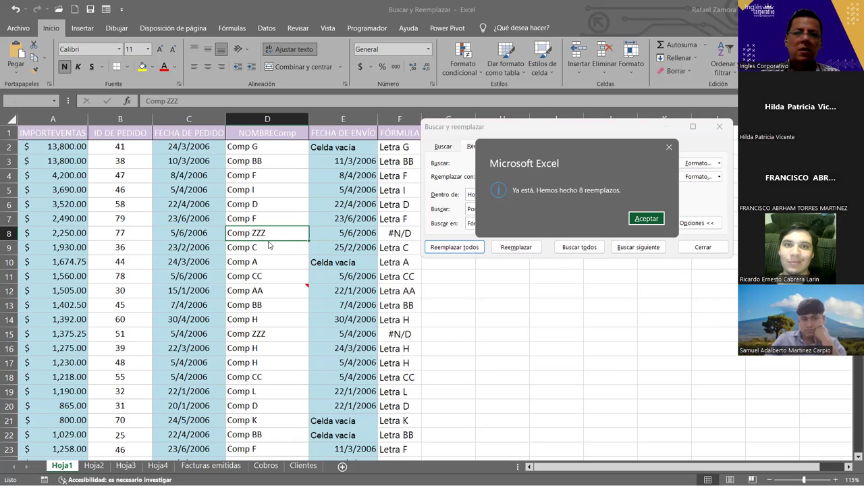
click(646, 218)
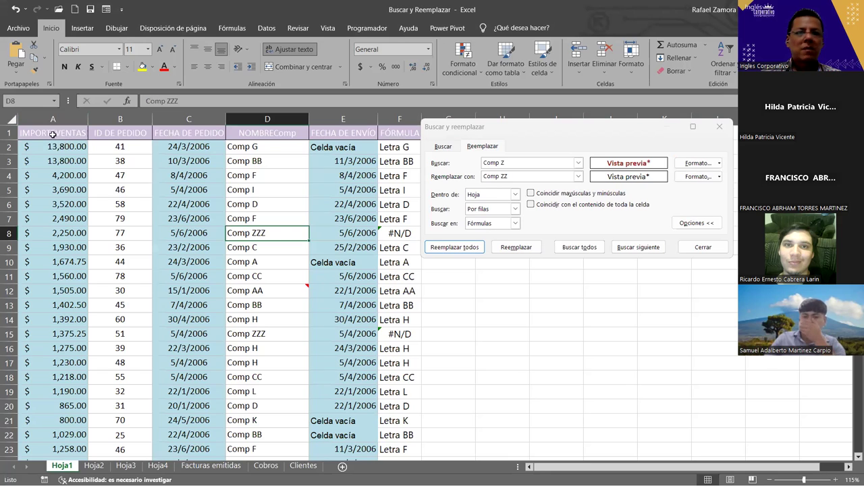
drag(53, 135, 398, 132)
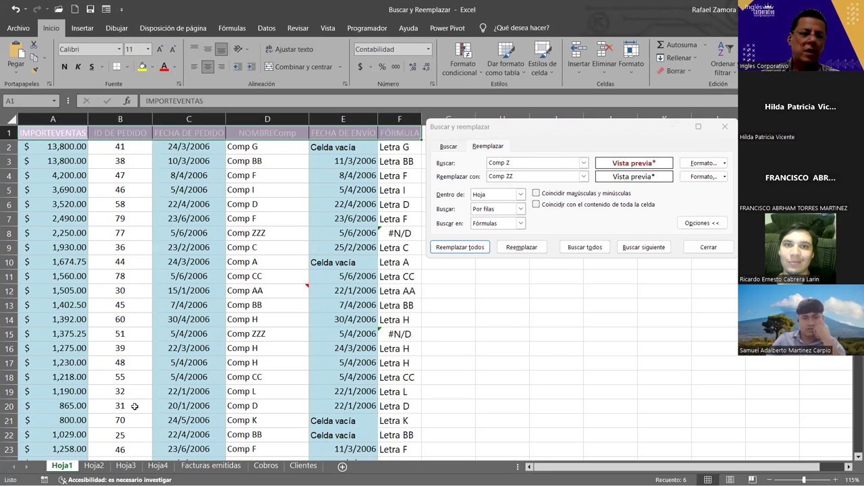
click(93, 466)
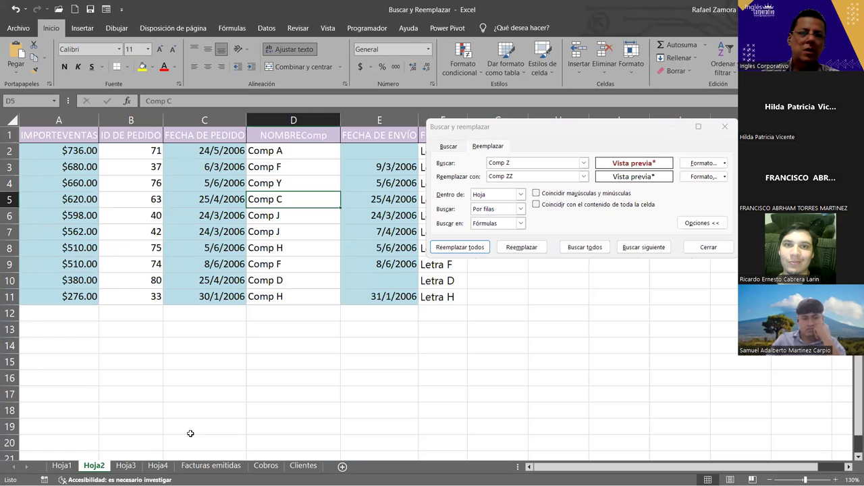
click(125, 466)
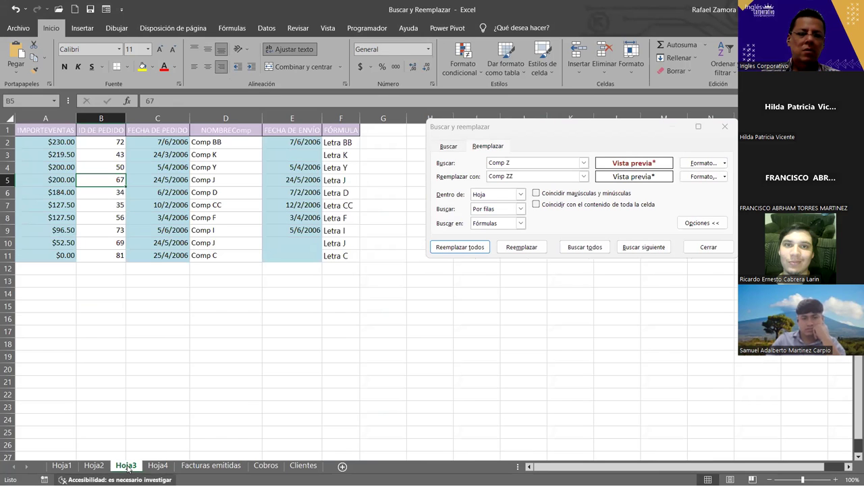
click(61, 466)
key(Return)
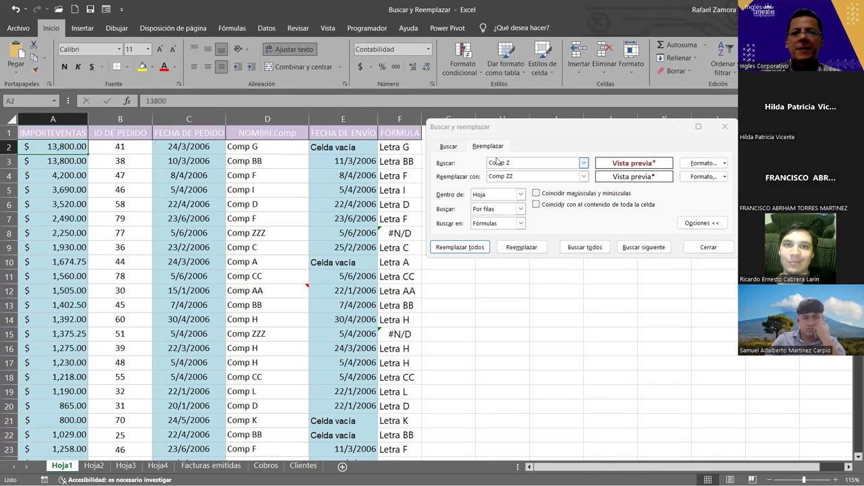
Delete the search text, remove the search format, and begin choosing a new format from a cell.
click(449, 146)
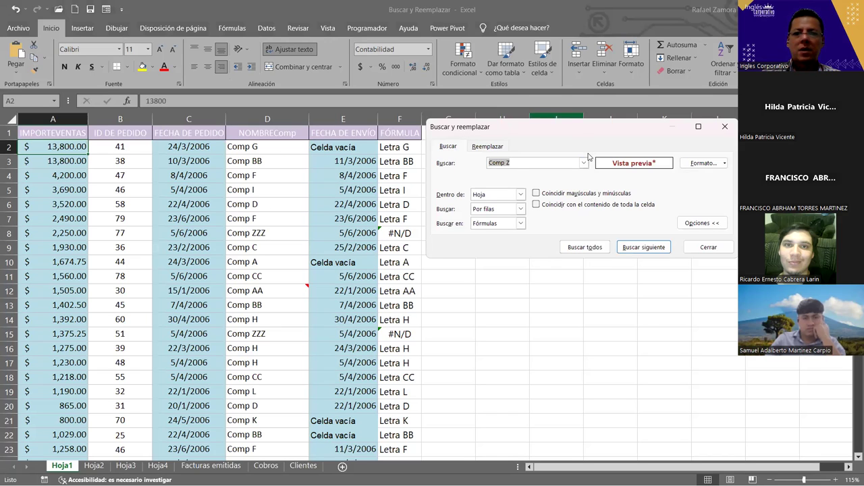
key(BackSpace)
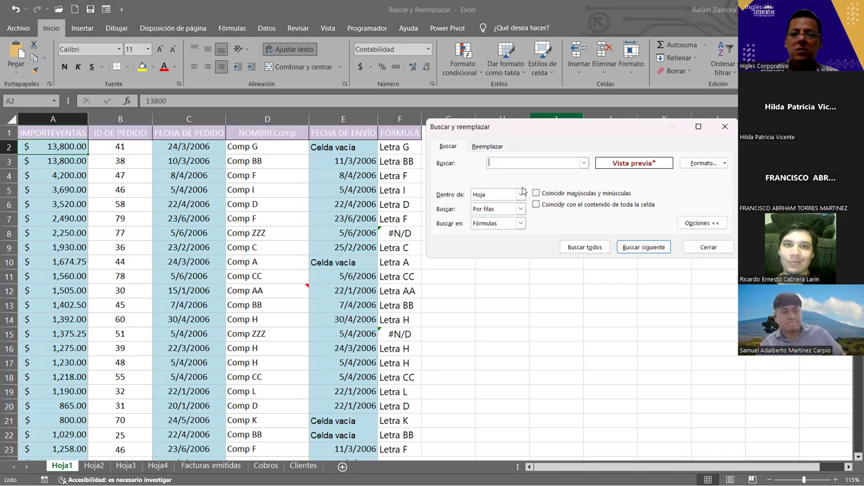
click(724, 163)
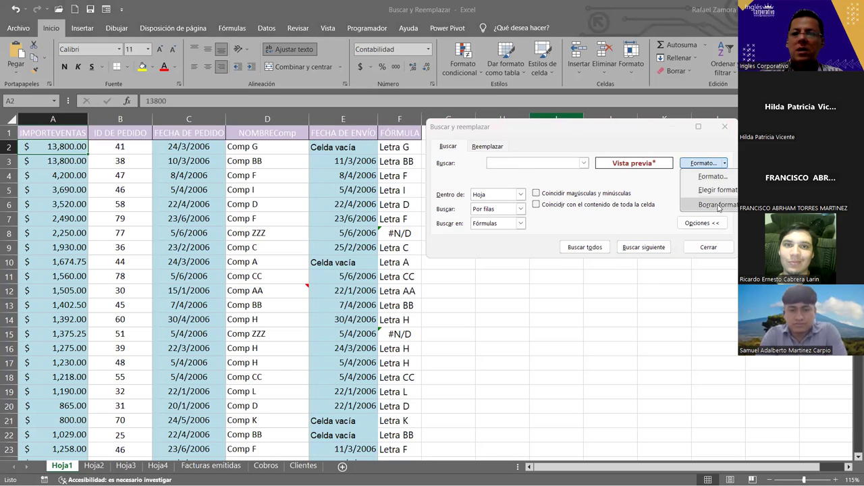
click(719, 206)
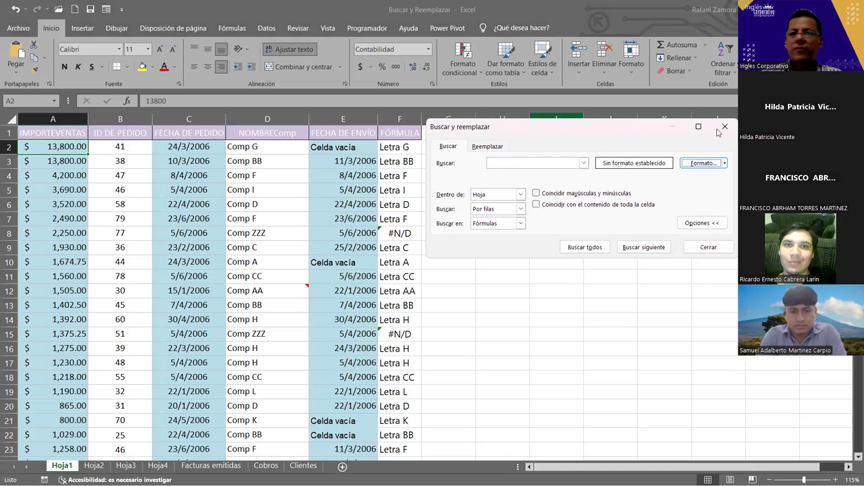
drag(717, 133, 712, 139)
click(721, 170)
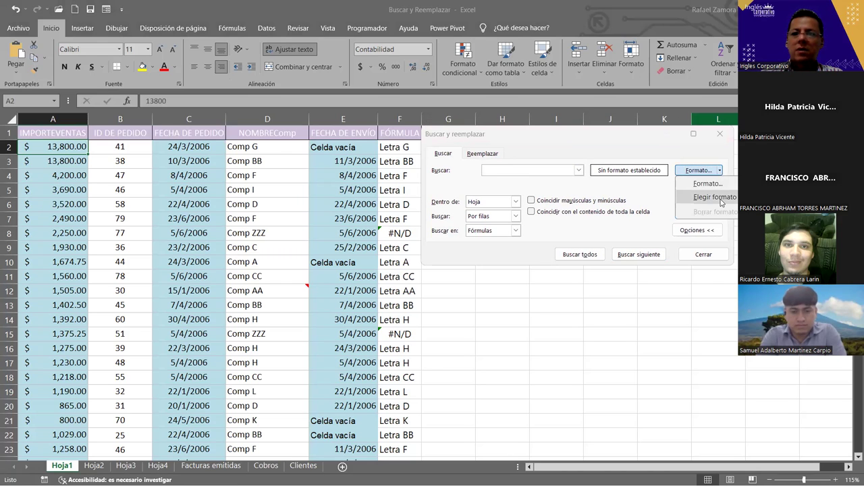
click(714, 197)
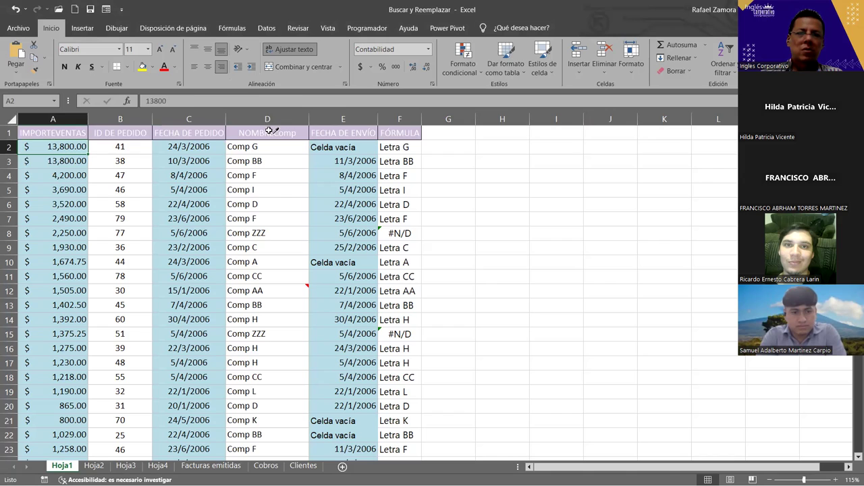
Search the whole workbook for header cell D1's format, listing 17 matches on Hoja1–Hoja3.
click(268, 130)
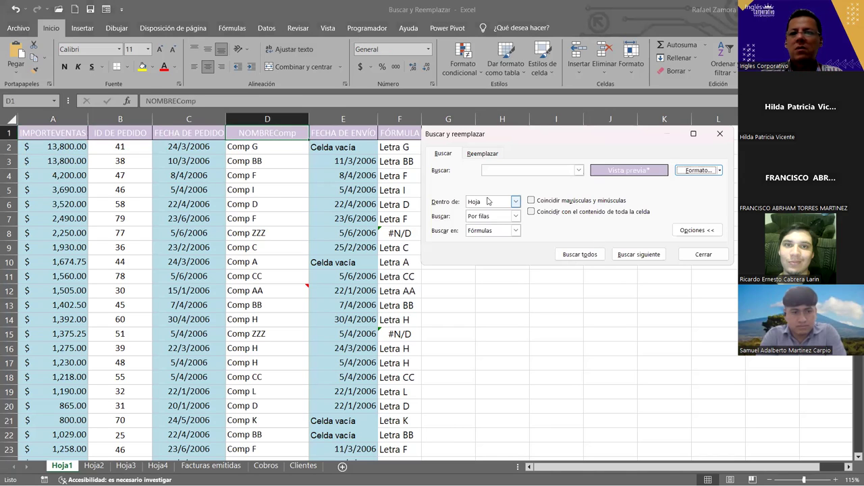
click(588, 258)
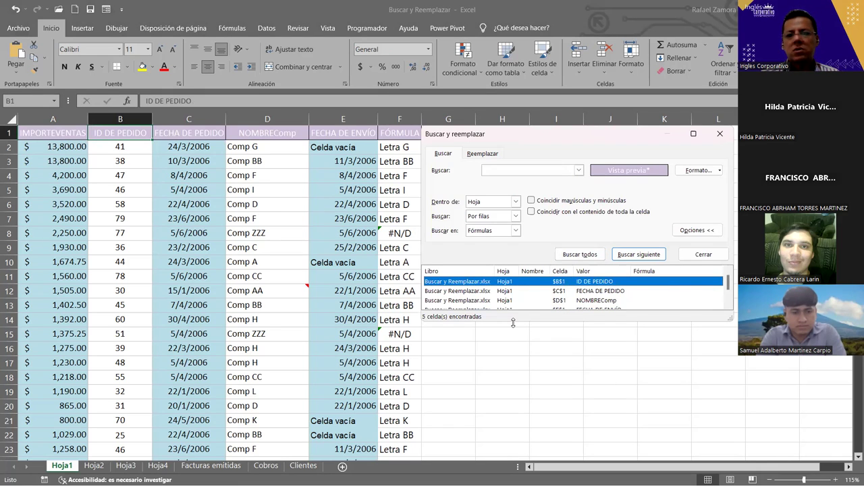
drag(513, 322, 459, 390)
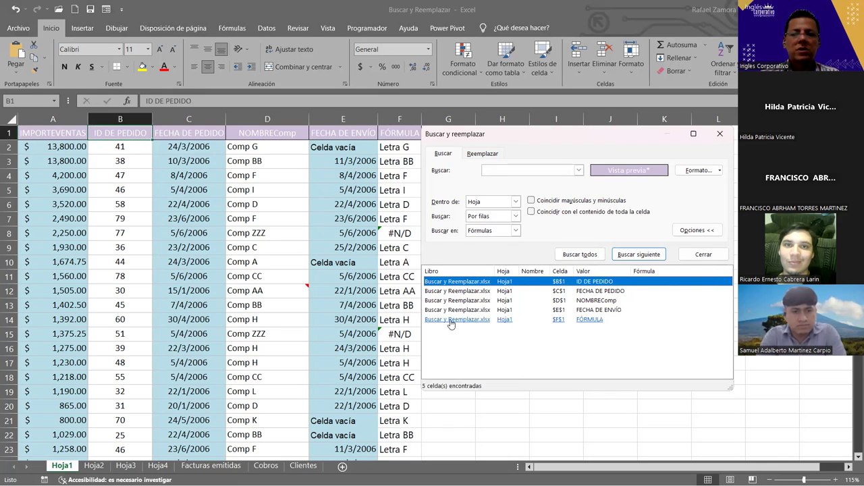
click(515, 201)
click(490, 220)
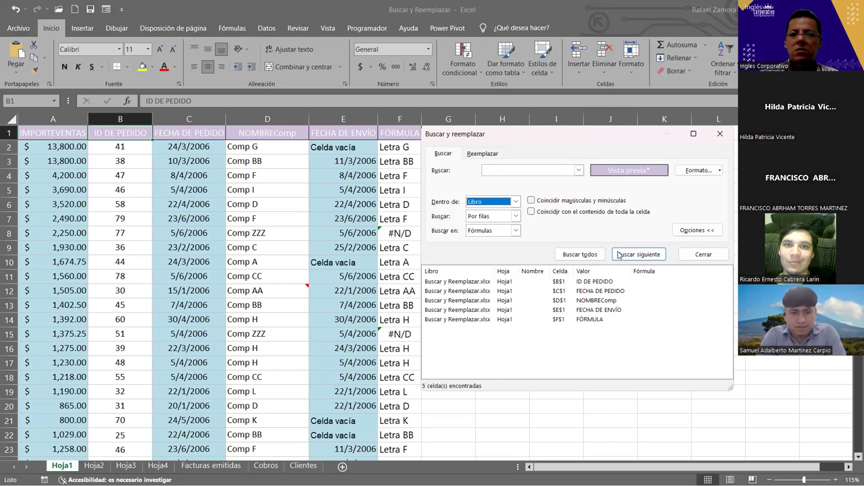
click(574, 255)
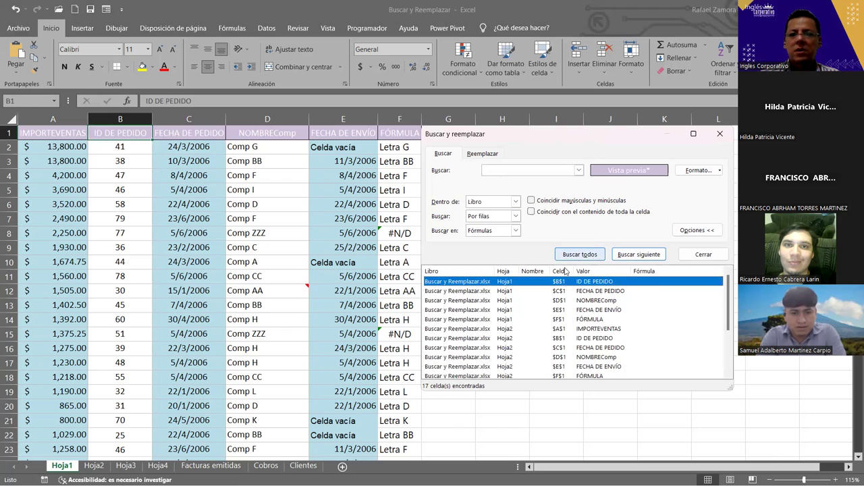
double_click(560, 391)
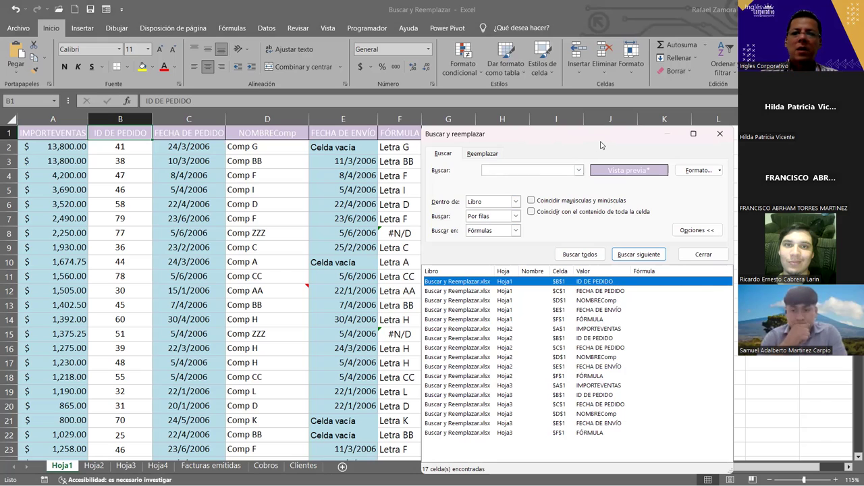
Clear the 'Comp ZZ' replacement text and remove its previous replacement format.
click(496, 154)
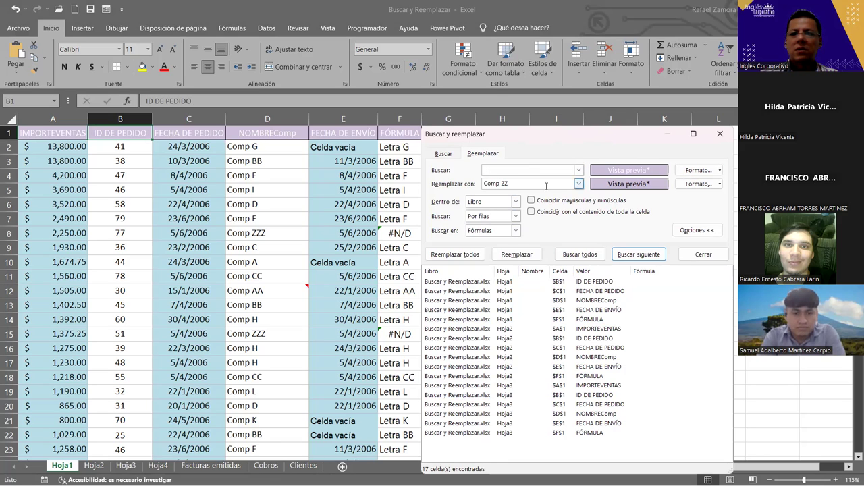
click(721, 187)
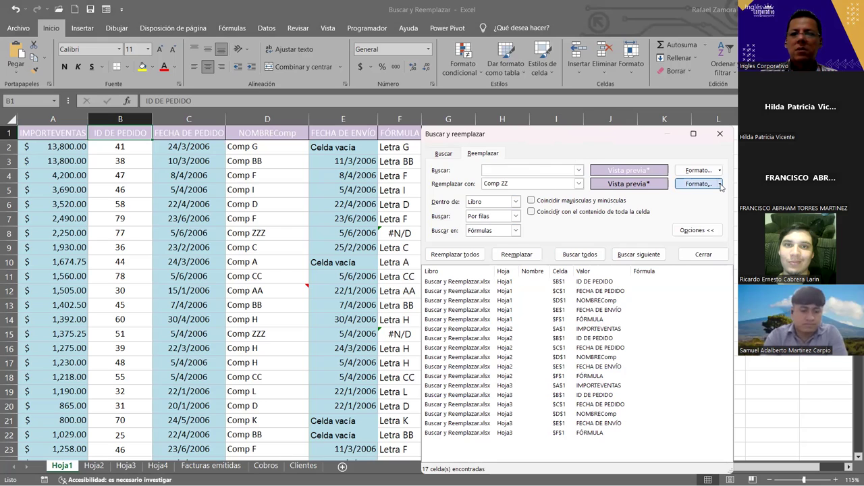
click(557, 181)
key(BackSpace)
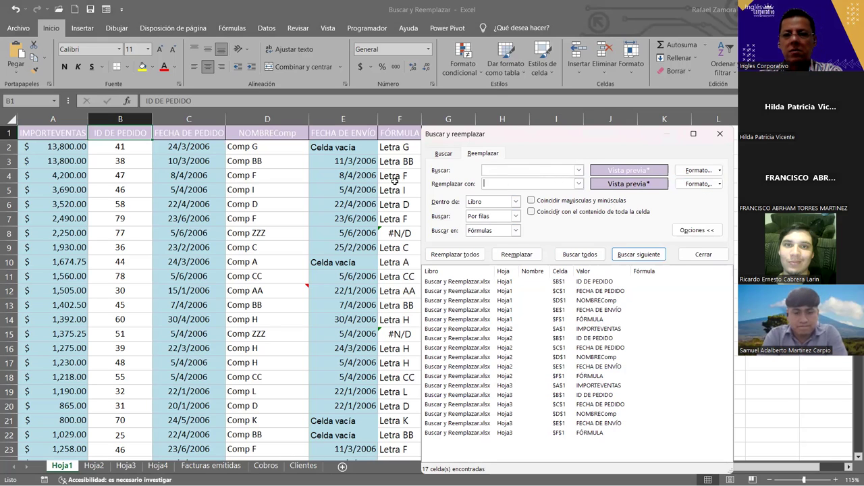
click(719, 185)
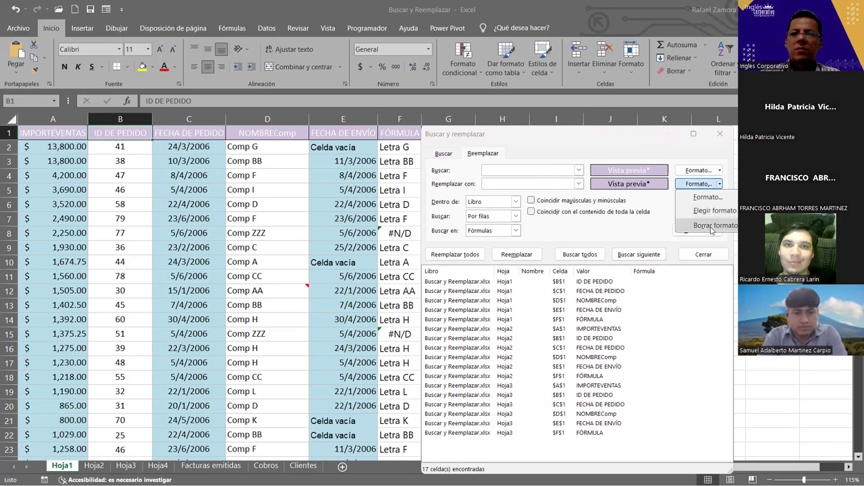
click(712, 226)
click(719, 185)
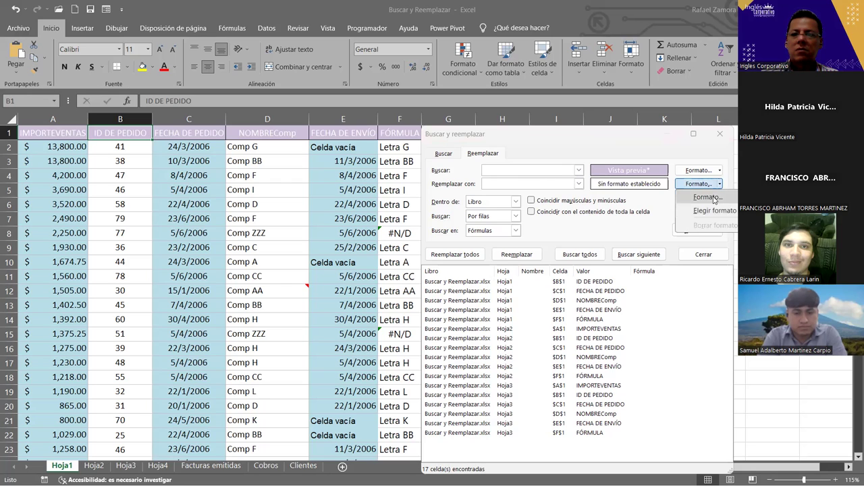
Set the replacement format to yellow fill with bold black text and replace all 17 lilac headers.
click(706, 197)
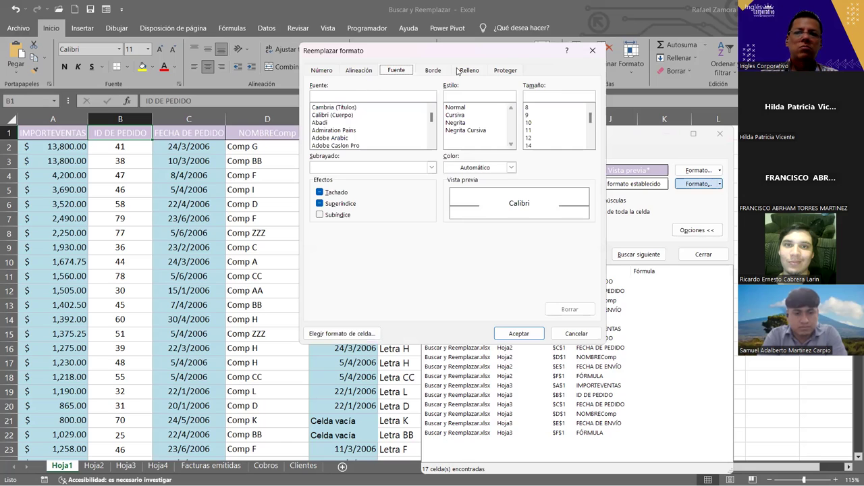
click(471, 72)
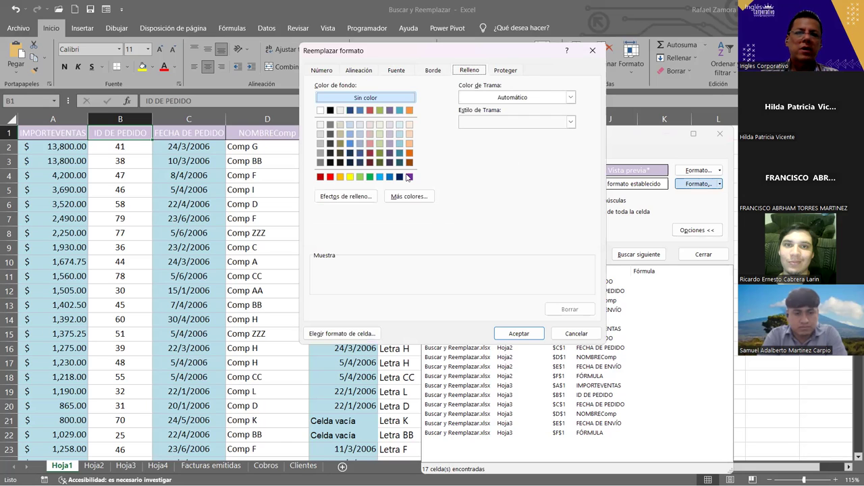
click(350, 177)
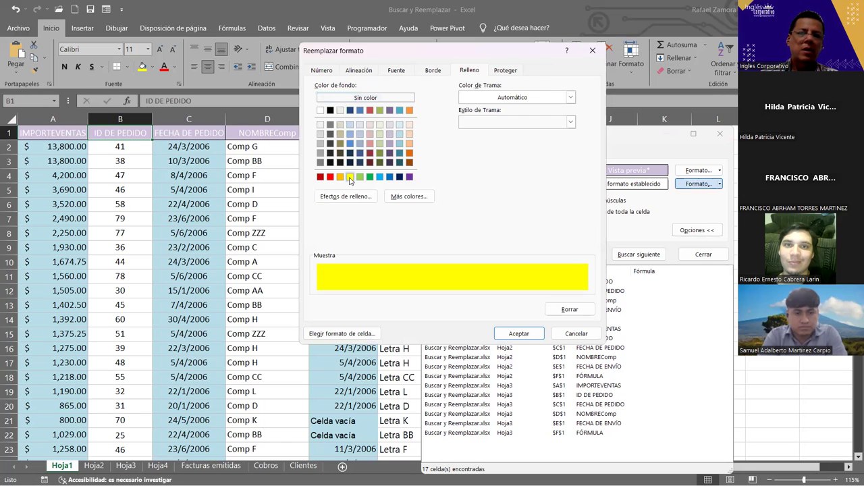
click(400, 71)
click(461, 122)
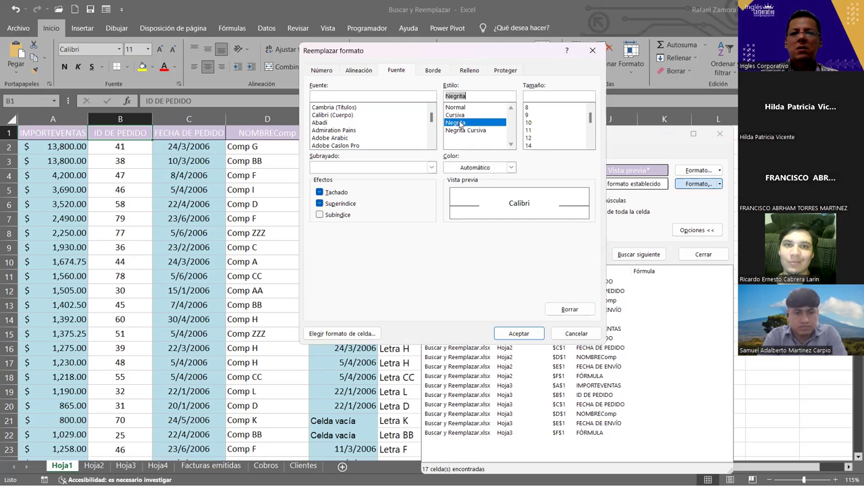
click(495, 168)
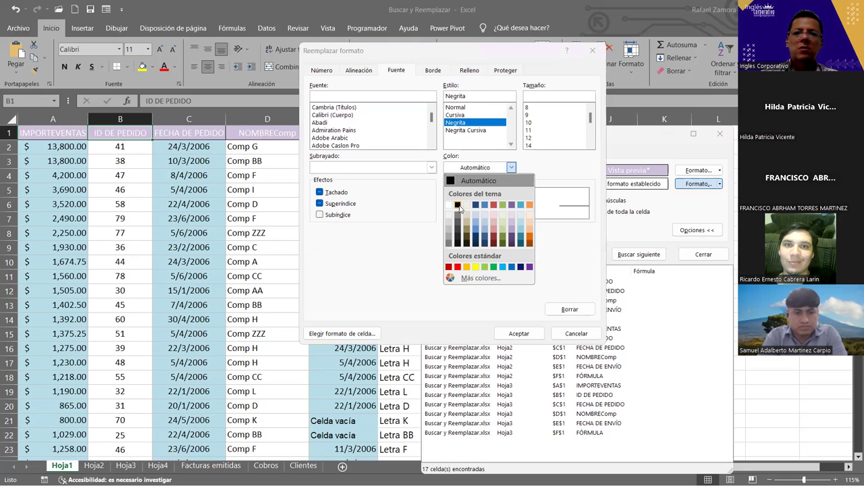
click(460, 209)
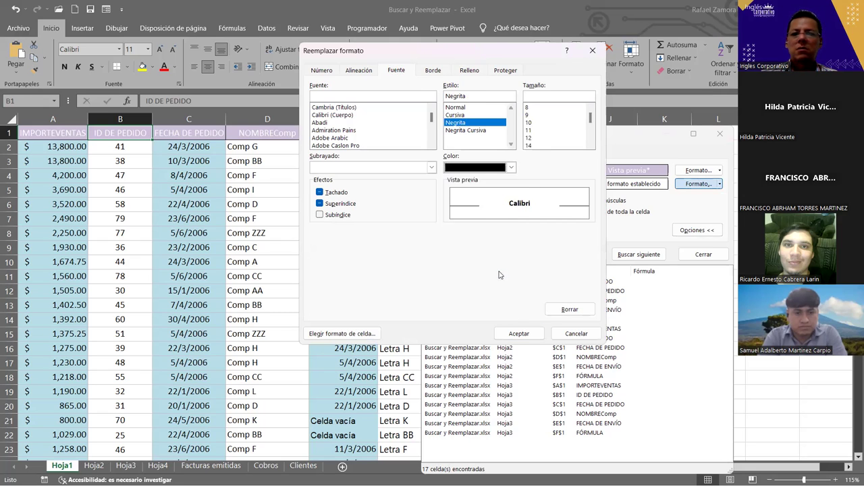
click(532, 334)
click(476, 256)
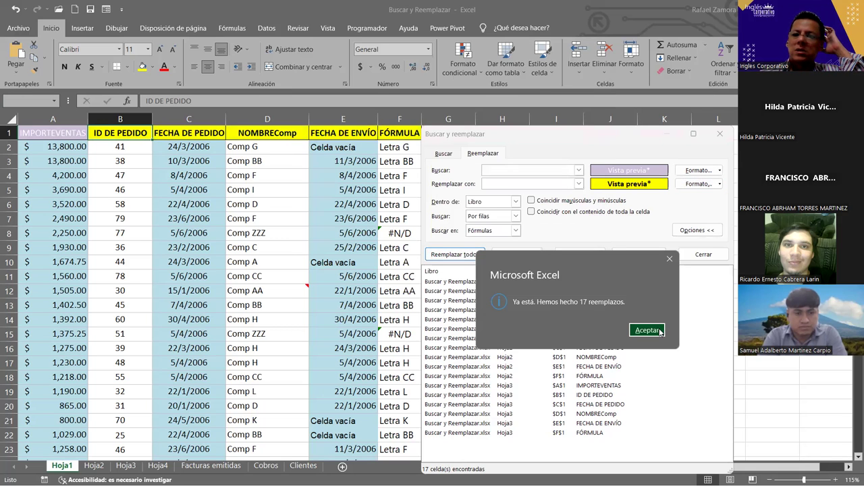
click(650, 328)
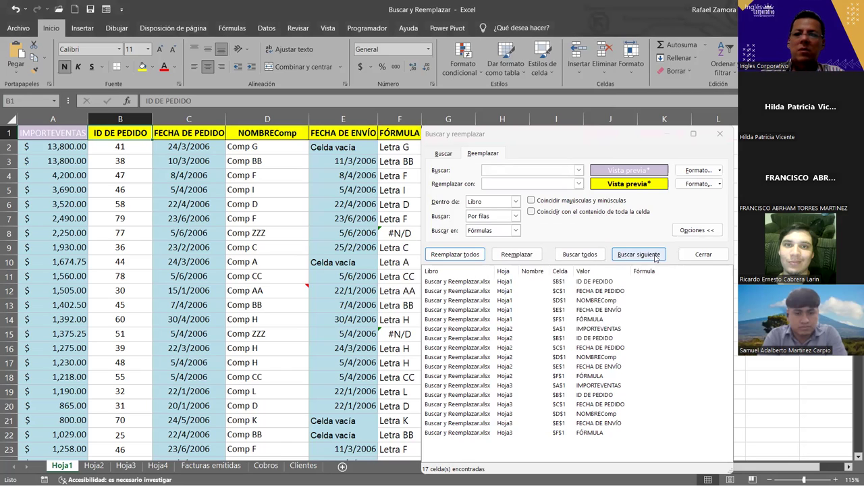
Check the yellow headers on Hoja2, Hoja3 and Hoja4, then widen column A on Hoja1.
key(Escape)
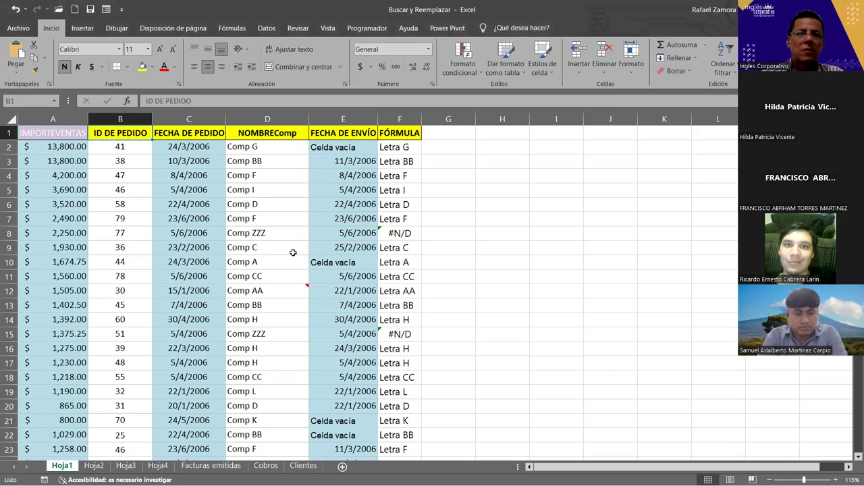
click(95, 466)
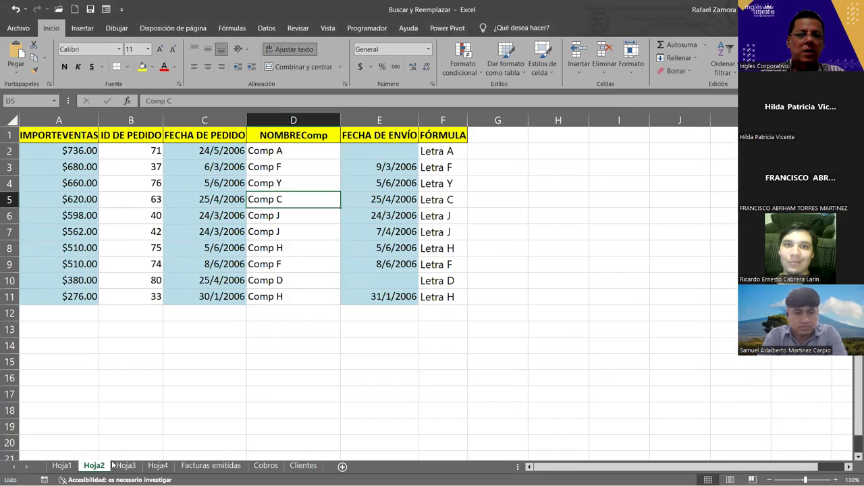
click(115, 466)
key(ctrl+Page_Down)
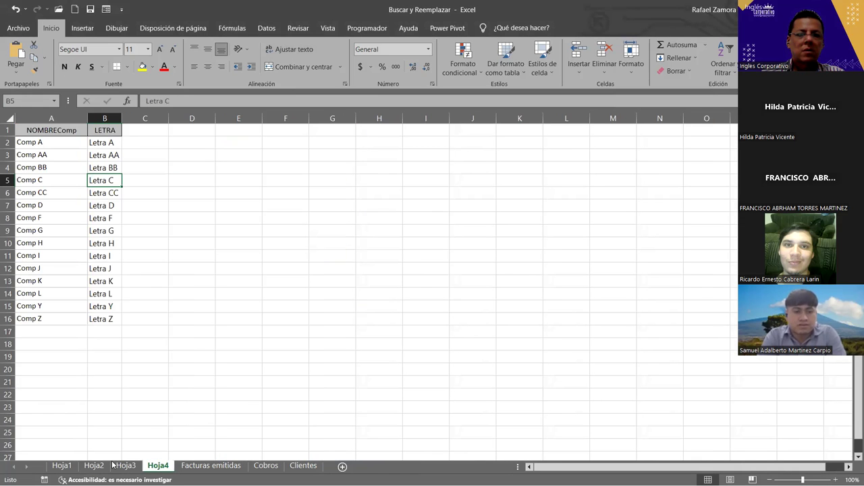
click(123, 469)
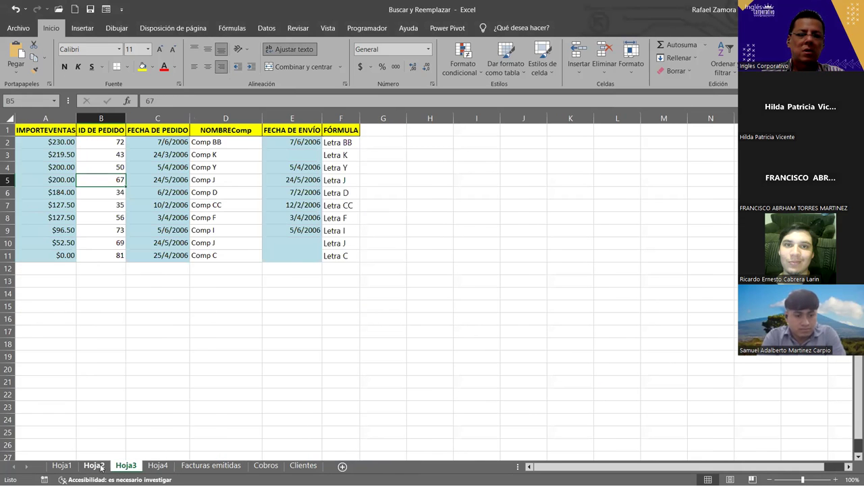
click(95, 467)
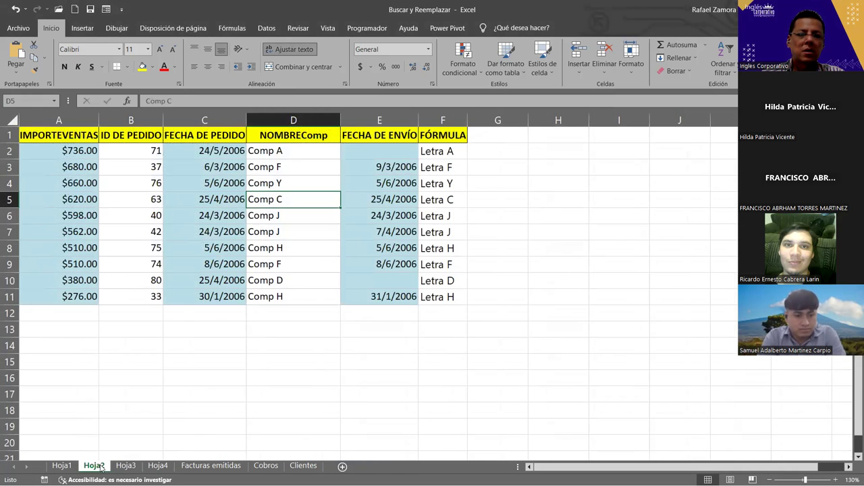
click(60, 466)
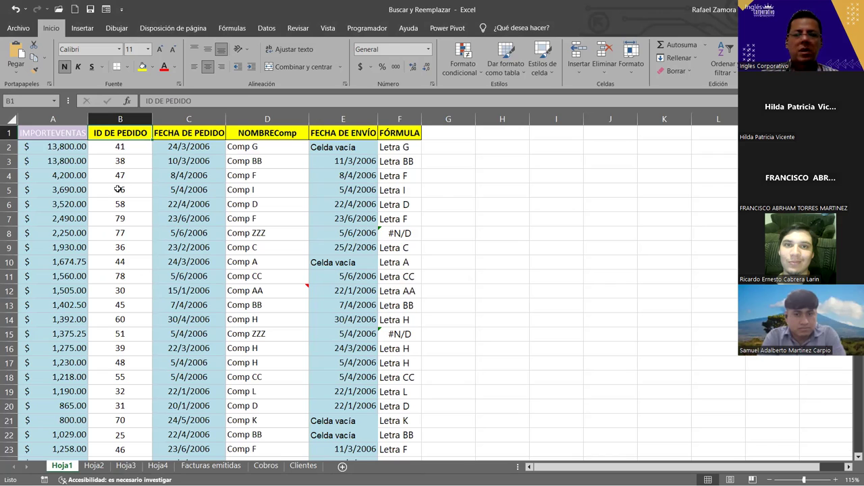
drag(90, 116, 106, 116)
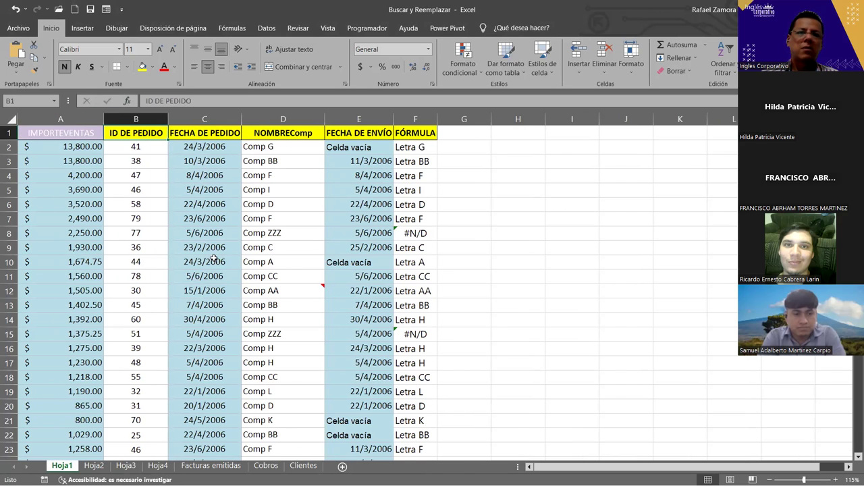
Inspect Hoja1's header cells C1, D1, F1, E1 and the IMPORTEVENTAS header in A1.
click(174, 135)
click(277, 133)
click(414, 133)
click(386, 131)
click(81, 133)
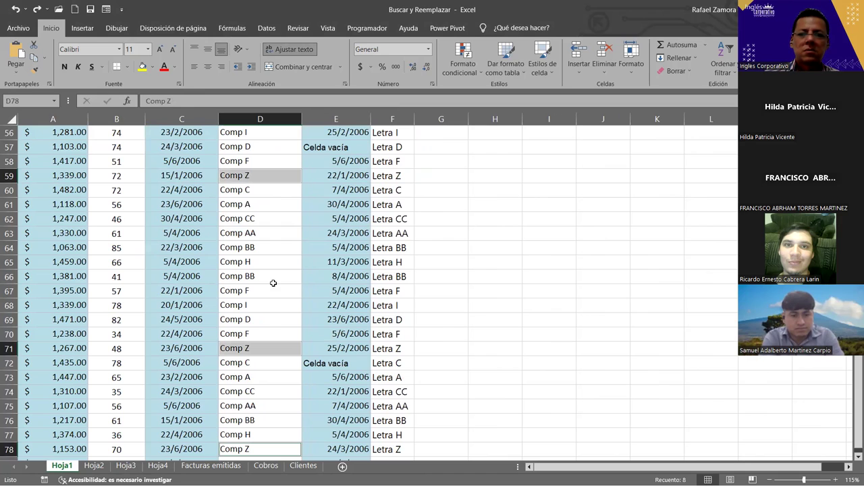
Return to the top of Hoja1 and check the A1 header's number format options.
click(274, 287)
scroll(405, 257, up, 6)
scroll(480, 264, up, 6)
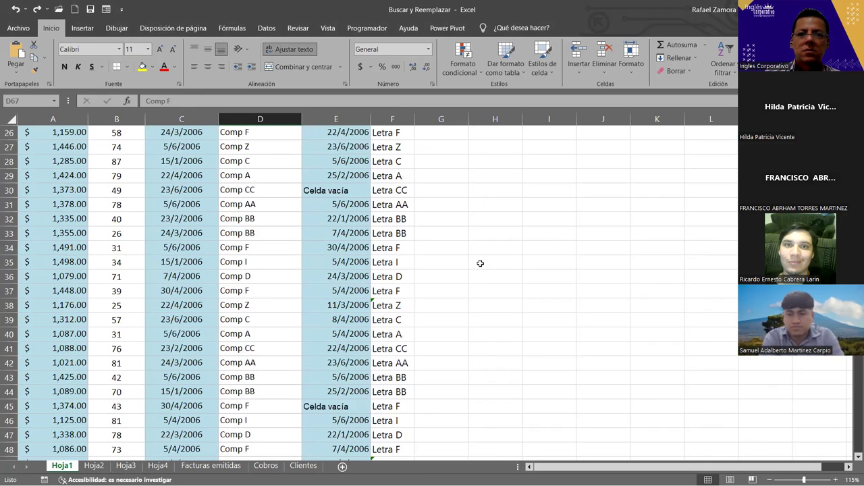
scroll(480, 264, up, 6)
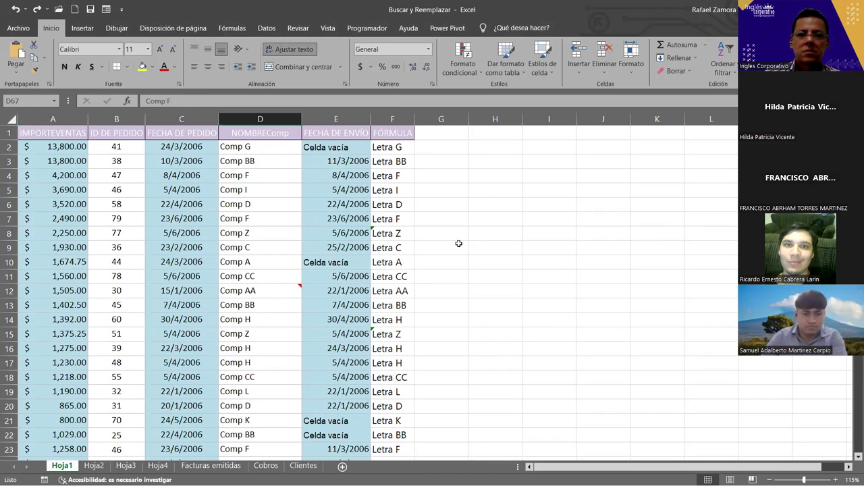
click(460, 245)
click(58, 133)
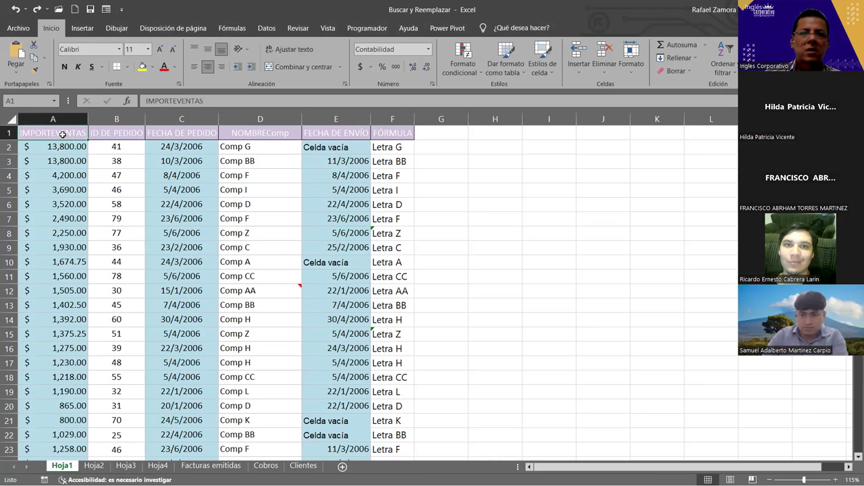
click(426, 52)
click(417, 59)
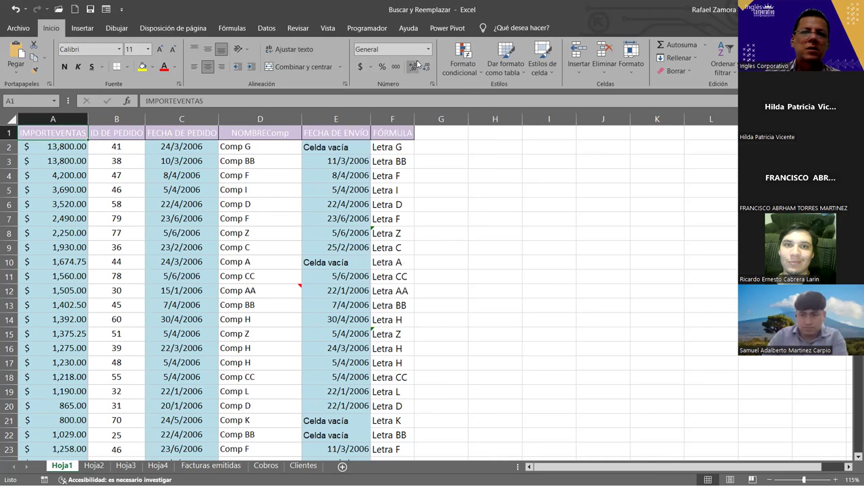
click(224, 191)
click(207, 132)
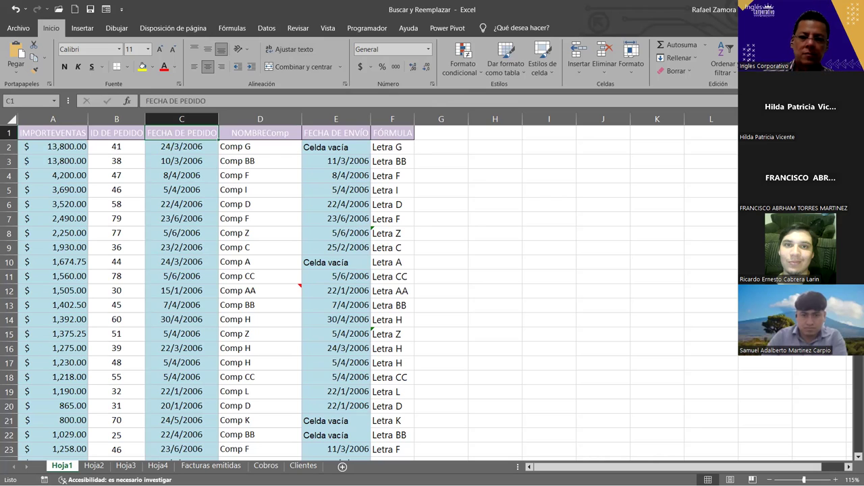
click(500, 341)
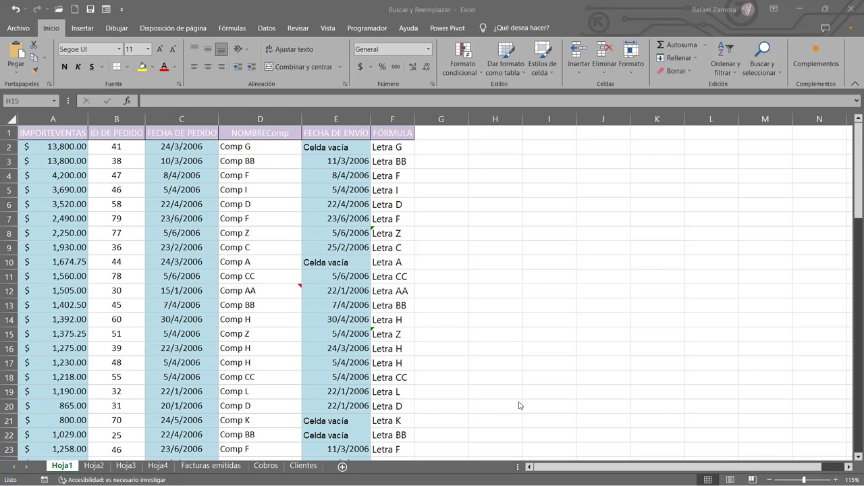
key(ctrl+c)
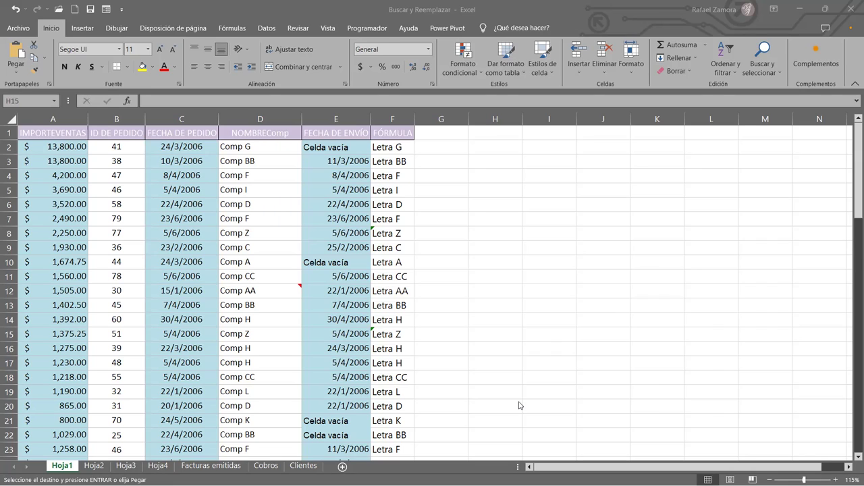
key(Escape)
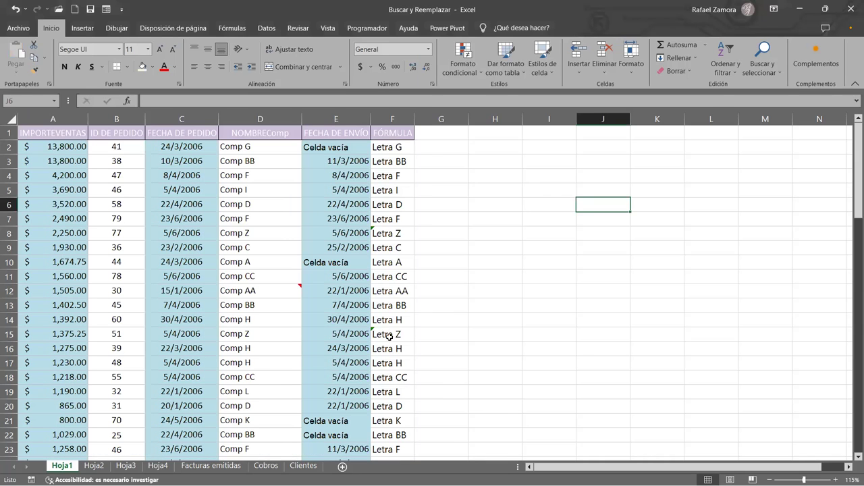
Add a new sheet Hoja5 and paste the practice table onto it.
click(342, 466)
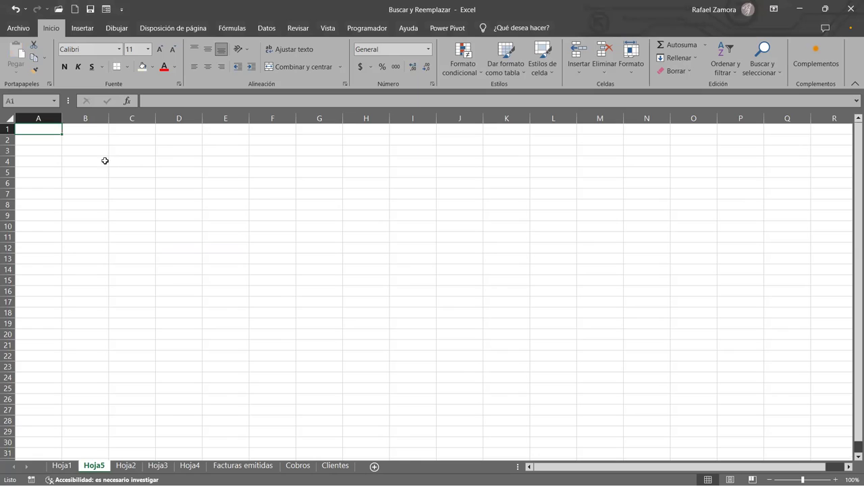
click(315, 310)
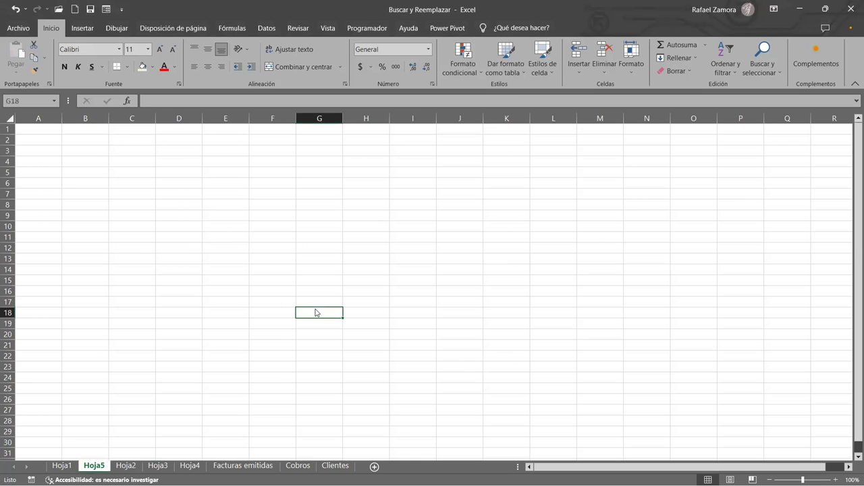
key(ctrl+c)
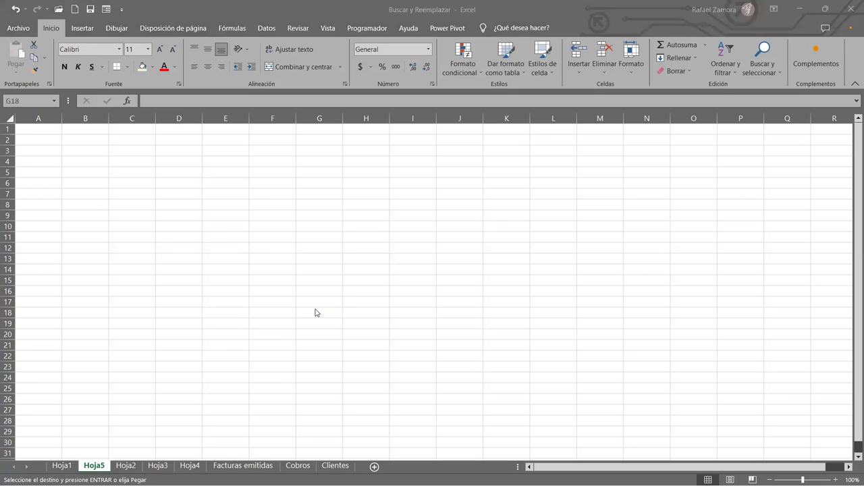
key(ctrl+v)
click(369, 303)
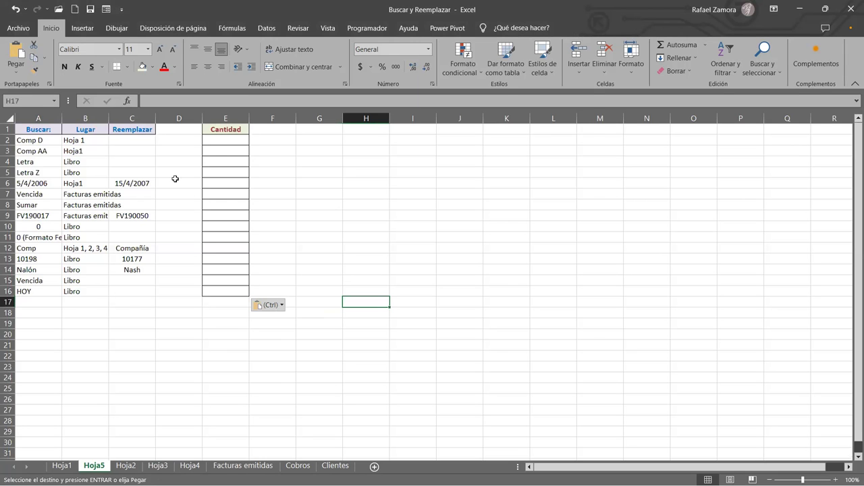
Autofit columns A, B and C to their contents, then select the Comp D term in A2.
double_click(65, 118)
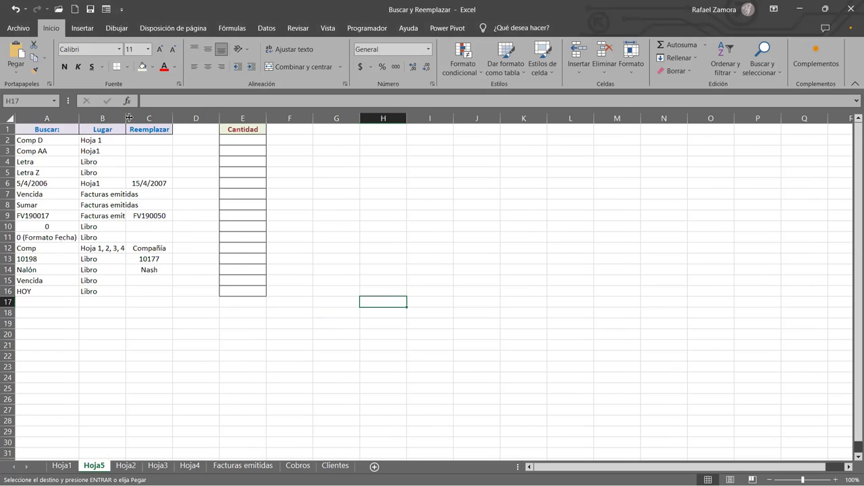
double_click(125, 118)
double_click(187, 118)
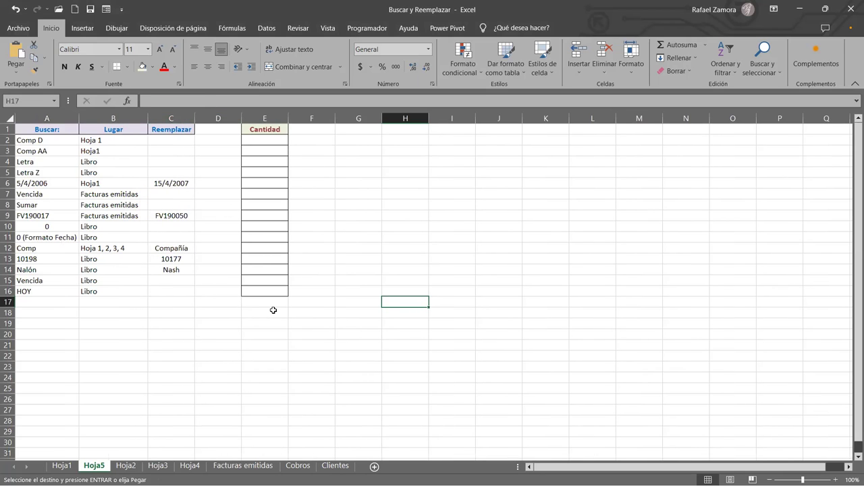
click(265, 369)
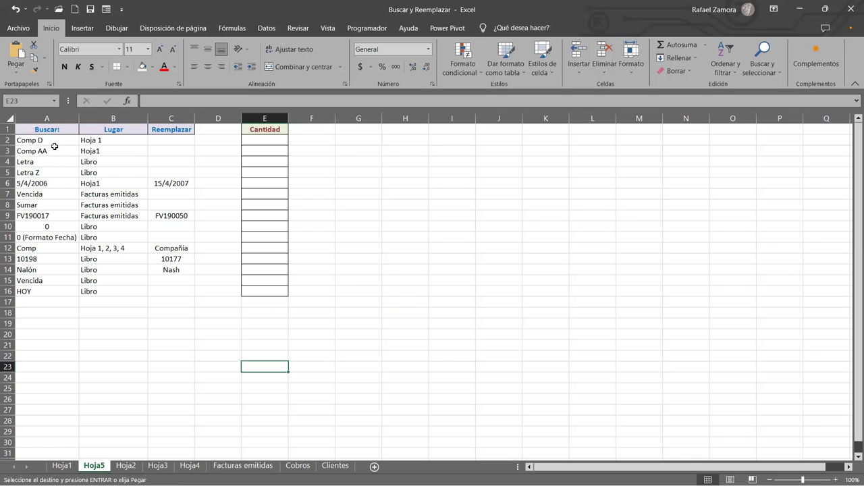
click(55, 139)
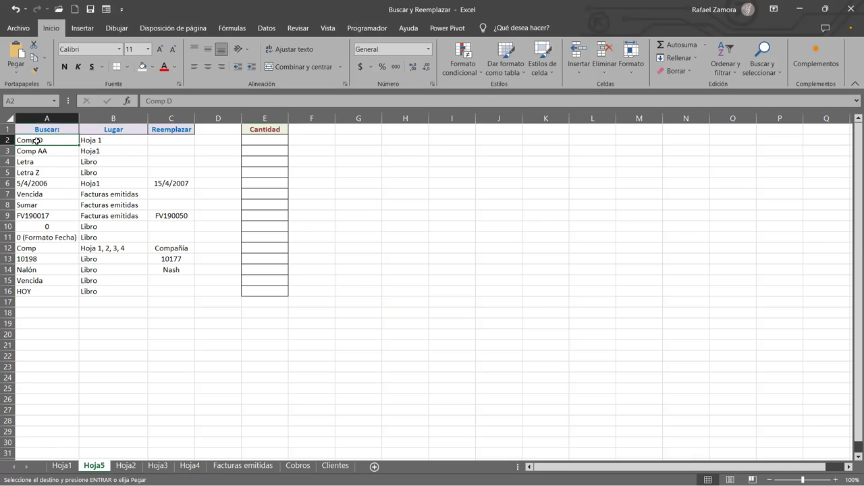
click(140, 139)
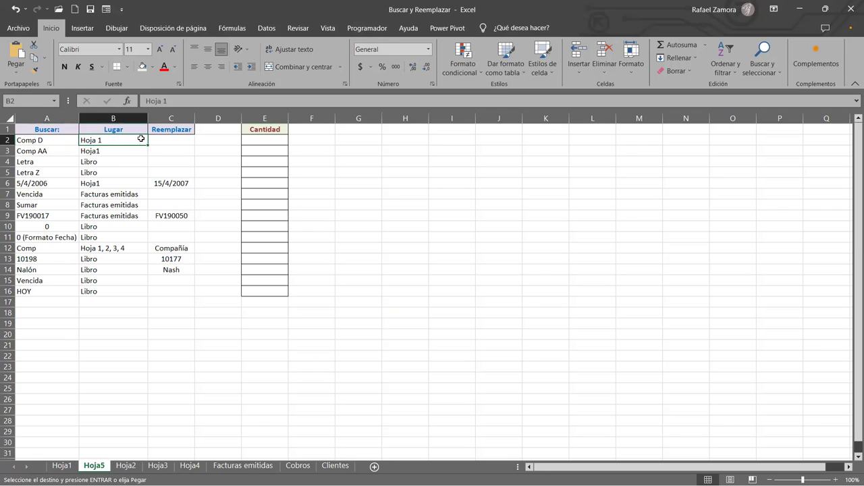
click(165, 138)
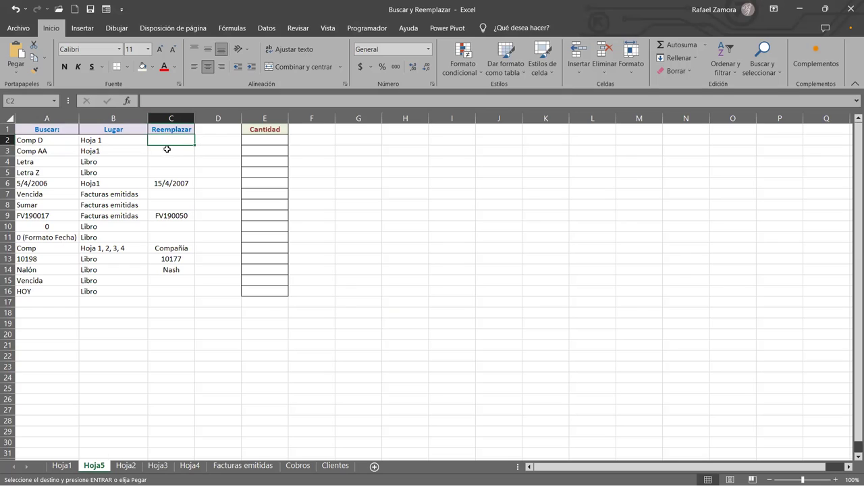
click(262, 139)
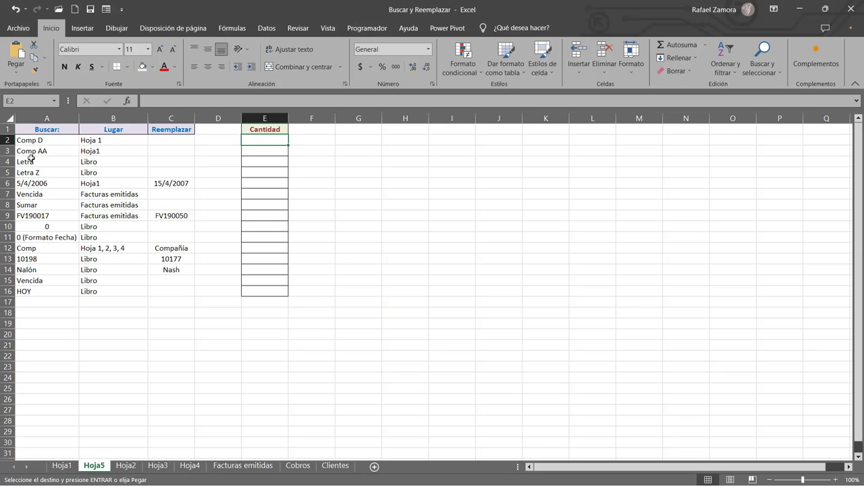
click(54, 153)
ctrl+scroll(40, 182, up, 1)
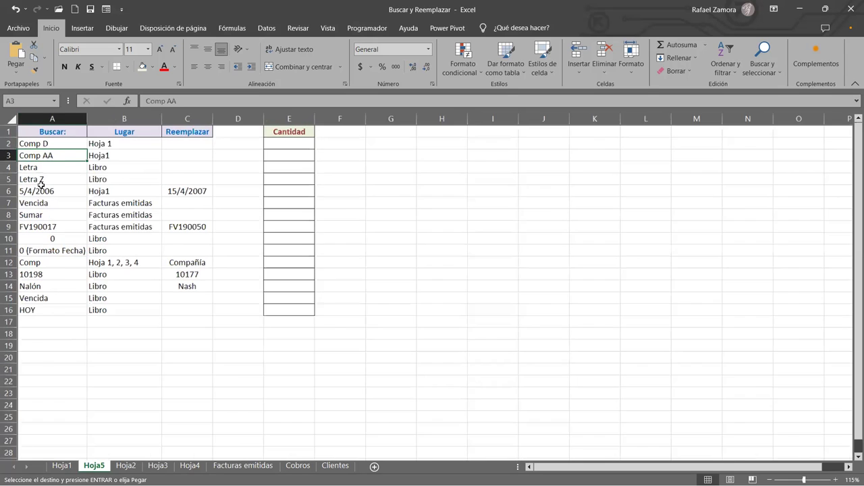
ctrl+scroll(54, 169, up, 2)
click(164, 179)
click(167, 169)
click(257, 174)
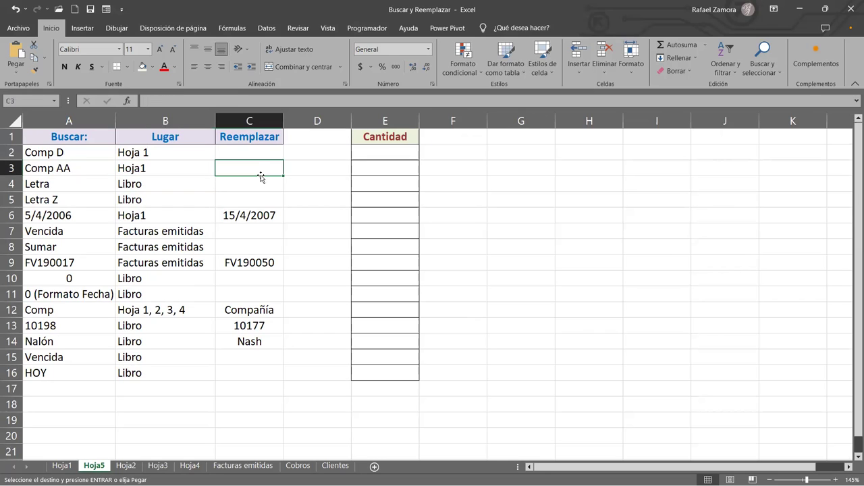
click(385, 169)
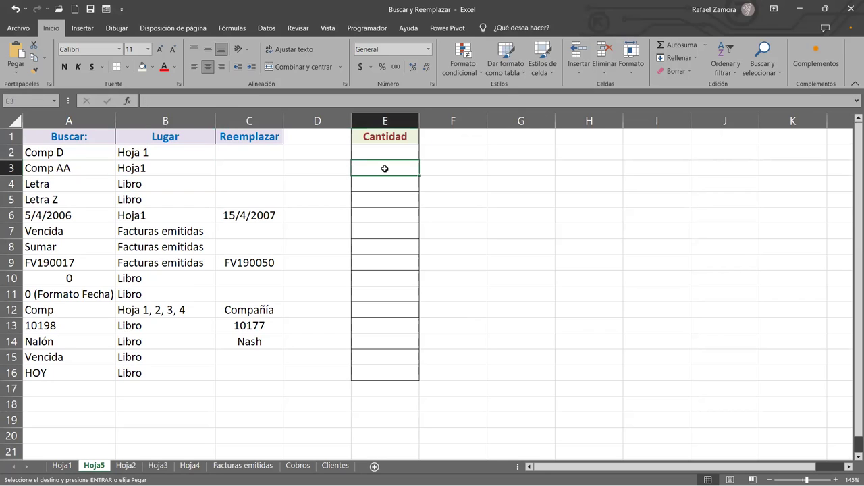
click(54, 187)
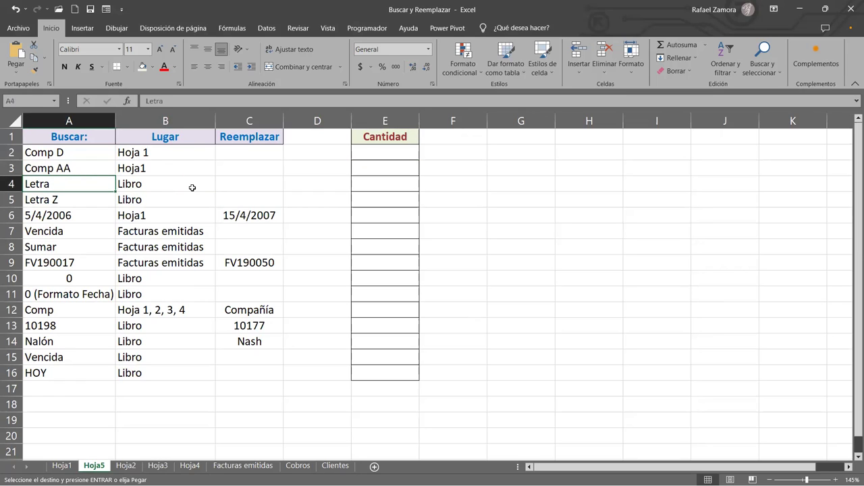
click(161, 183)
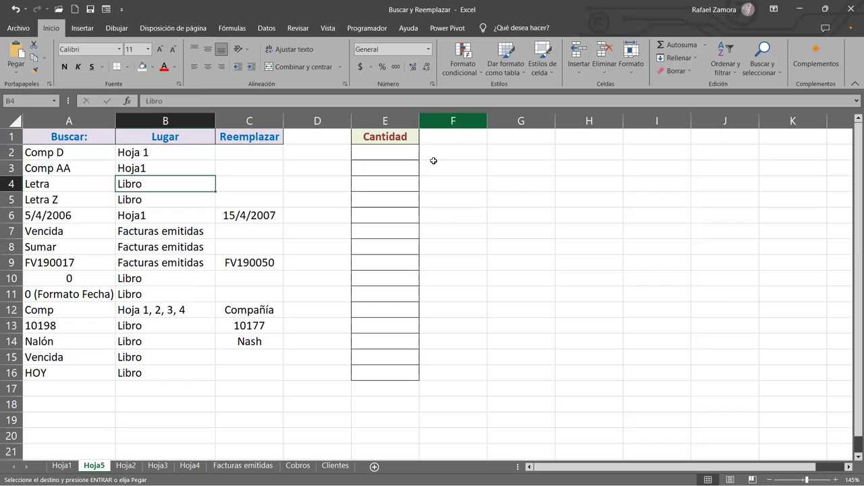
click(361, 185)
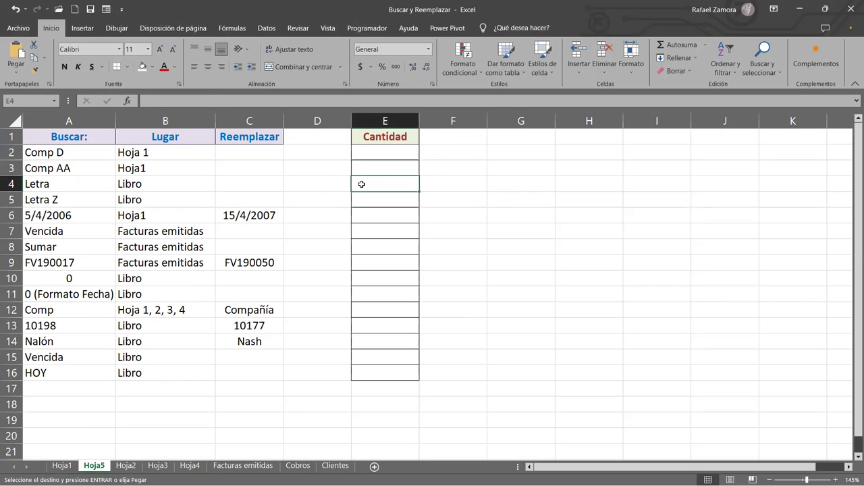
click(34, 199)
click(81, 215)
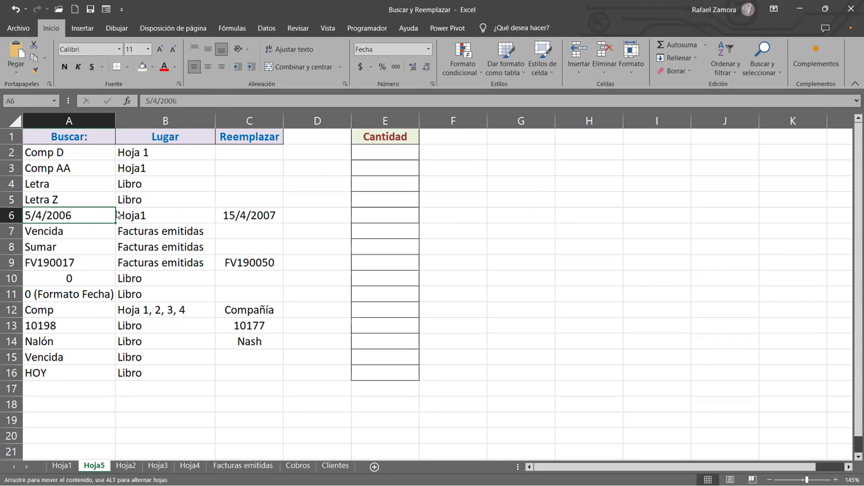
click(76, 234)
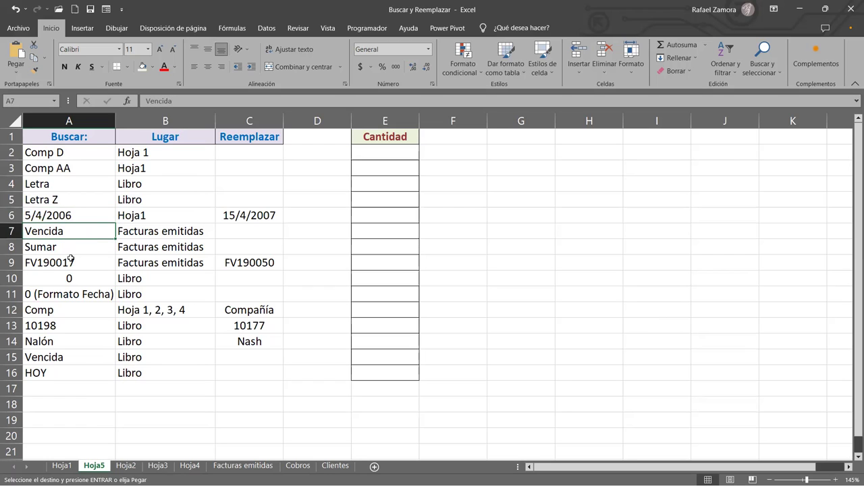
click(71, 246)
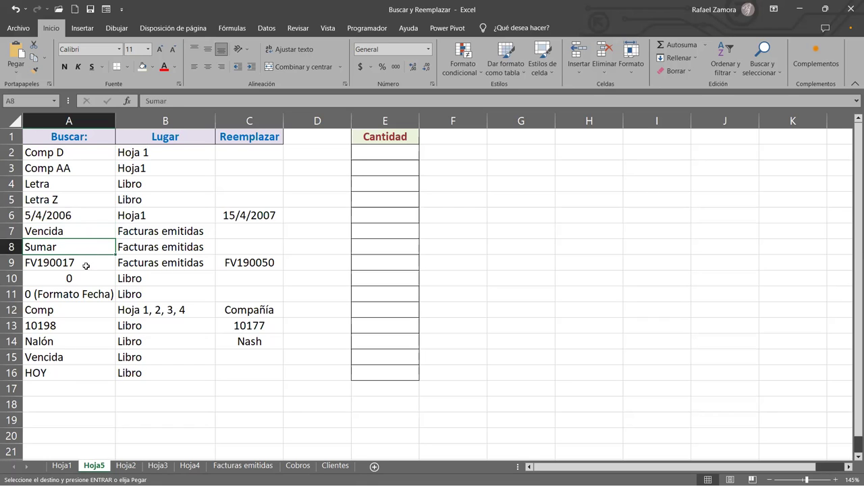
click(73, 261)
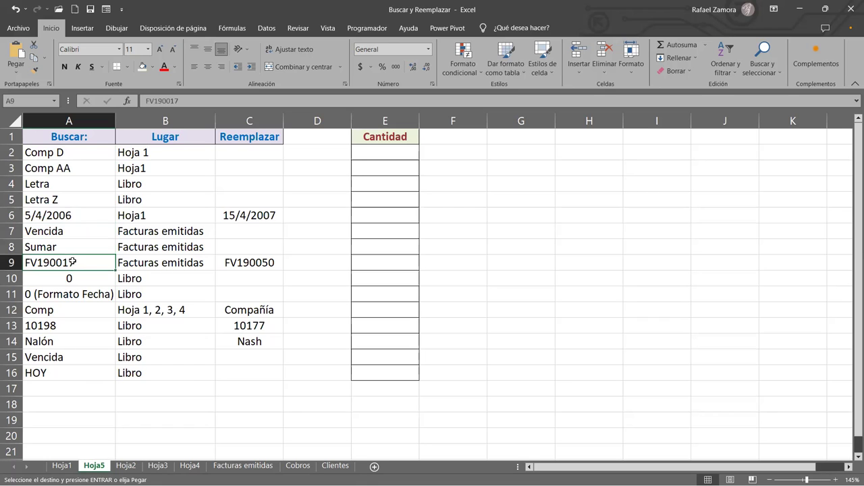
click(243, 263)
click(246, 216)
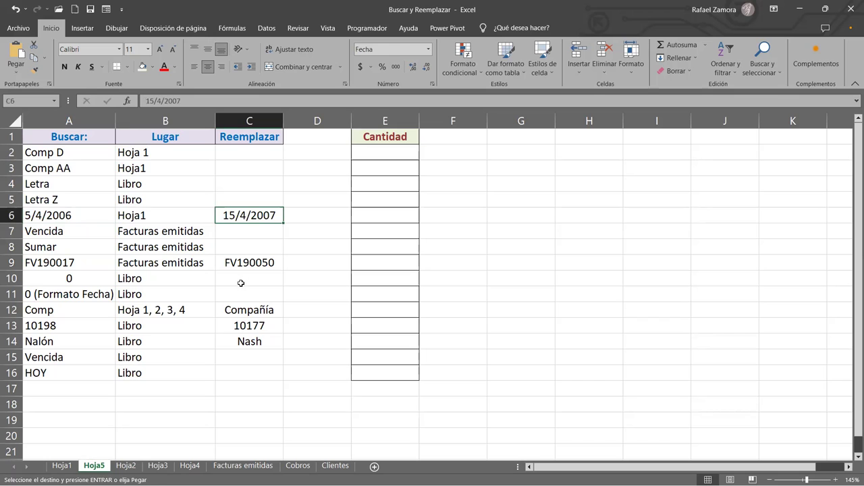
drag(68, 309, 241, 301)
key(ctrl+v)
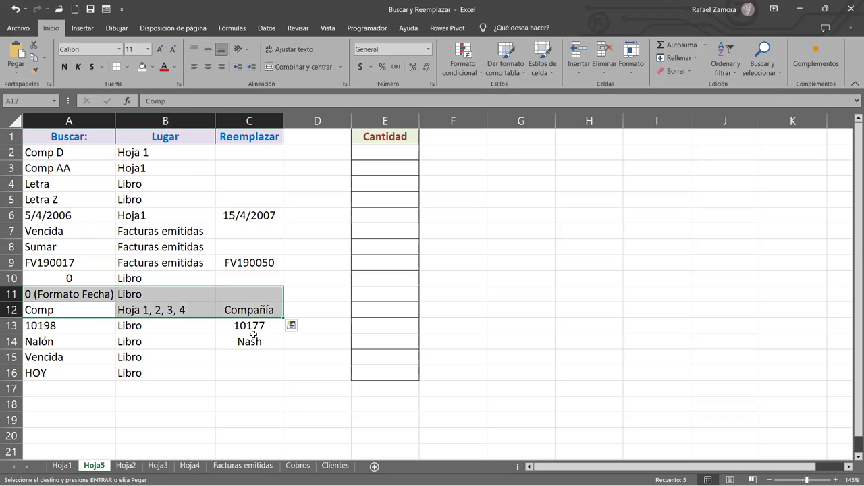
click(257, 326)
click(256, 341)
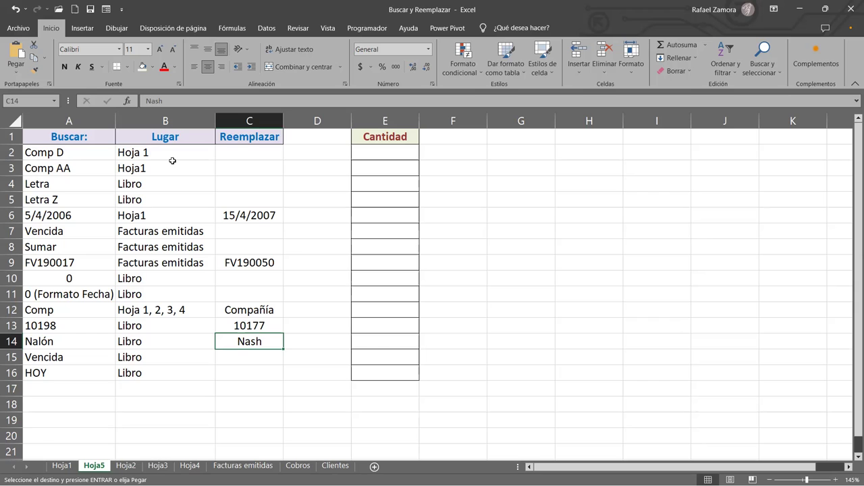
key(ctrl+b)
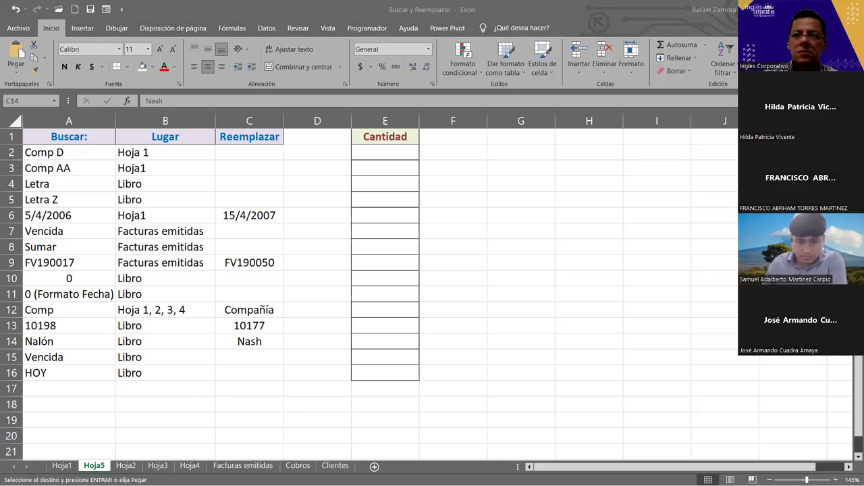
Insert an 'EN PRACTICA' WordArt and move it below the practice table.
click(140, 4)
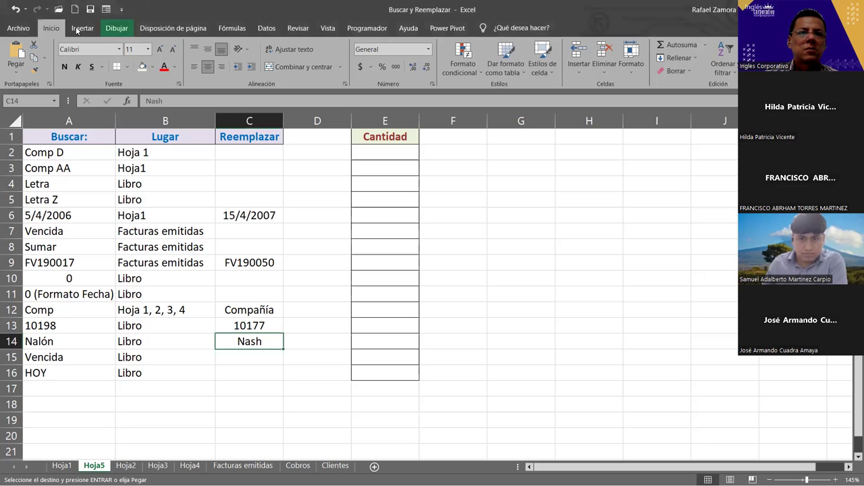
click(82, 27)
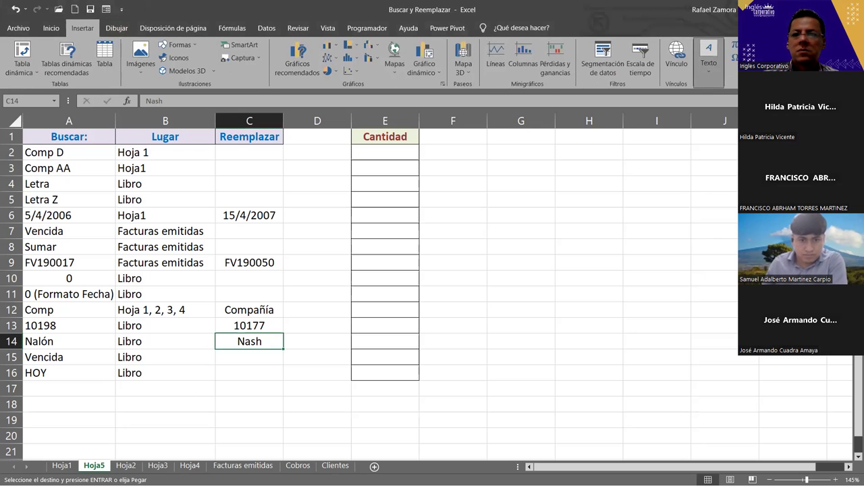
click(708, 64)
text(EN PRACTICA)
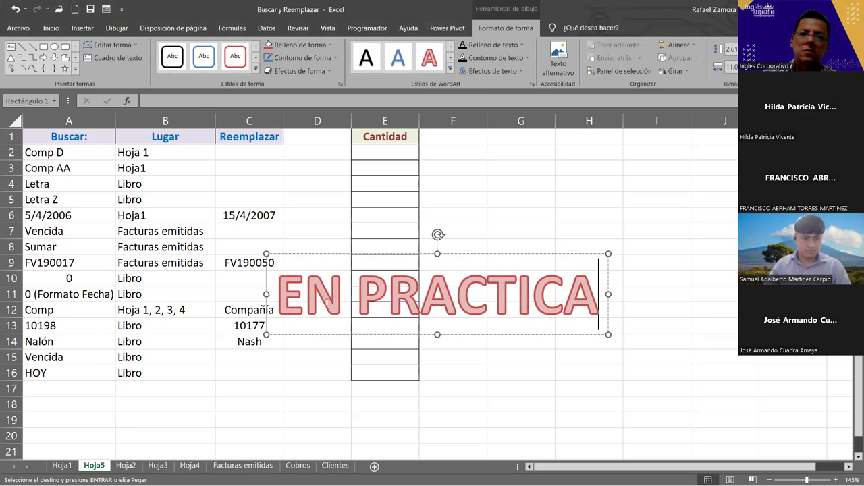
drag(482, 254, 488, 376)
click(554, 306)
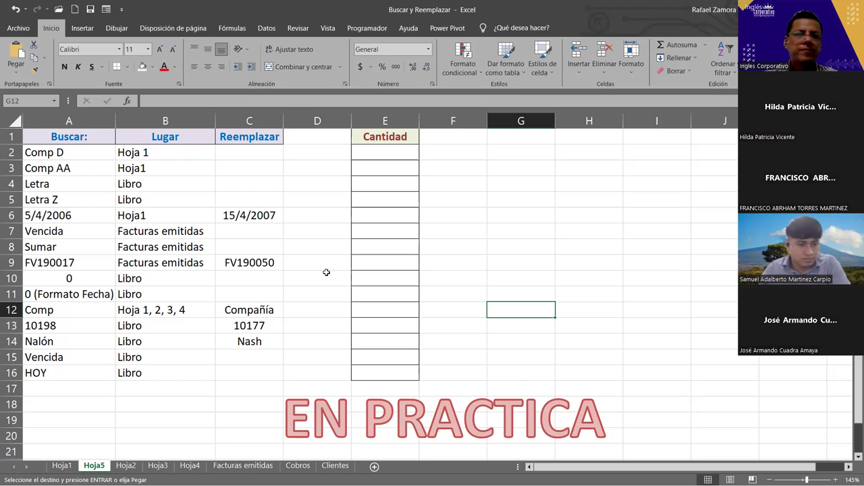
Switch focus away from Excel.
click(554, 291)
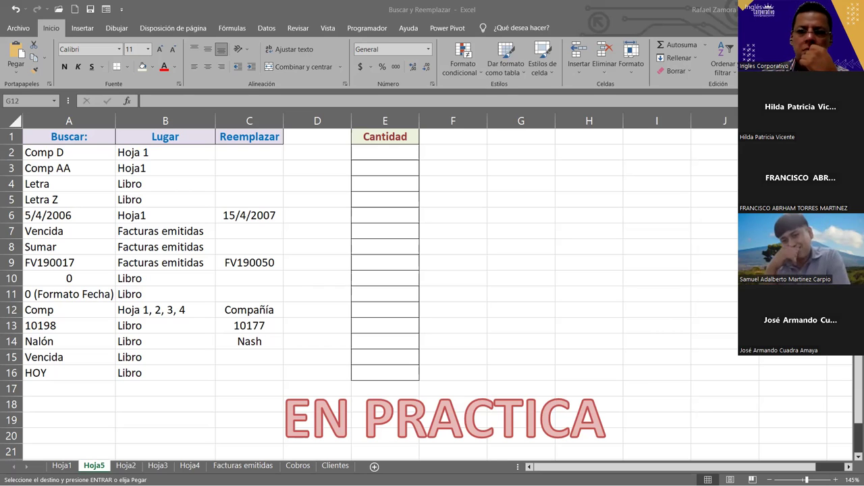
Center the empty Cantidad cells E2:E16, then select the Cantidad header in E1.
drag(390, 153, 413, 372)
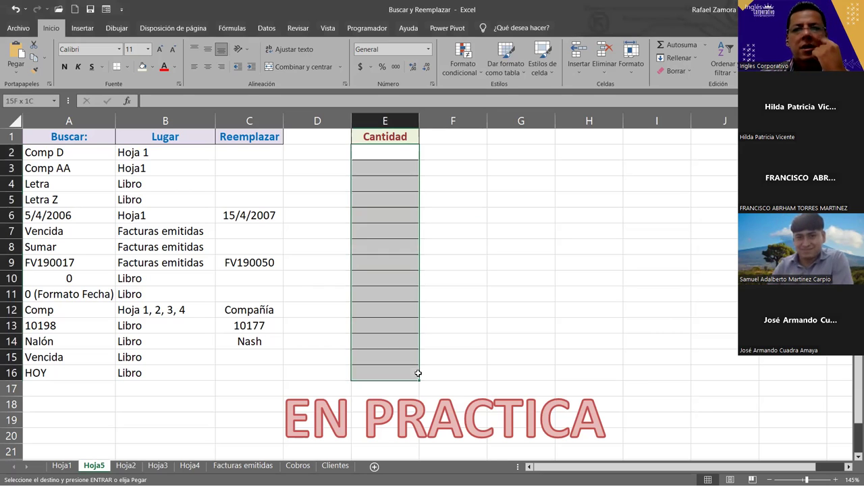
click(208, 66)
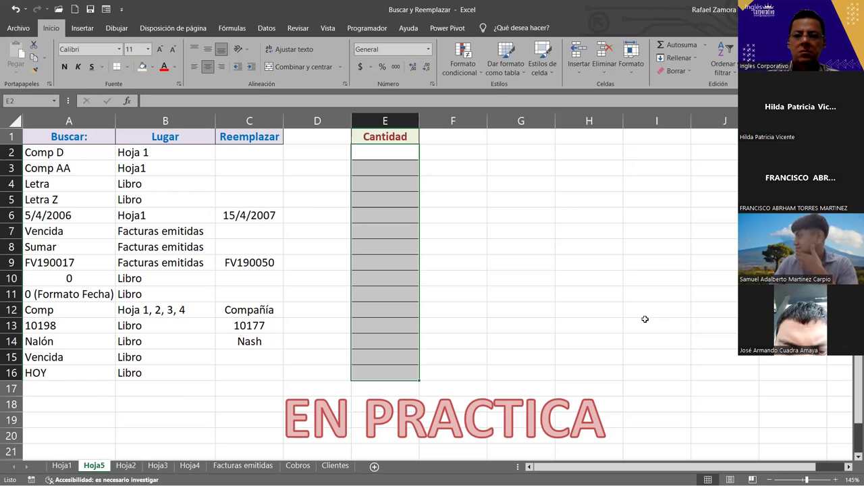
click(398, 136)
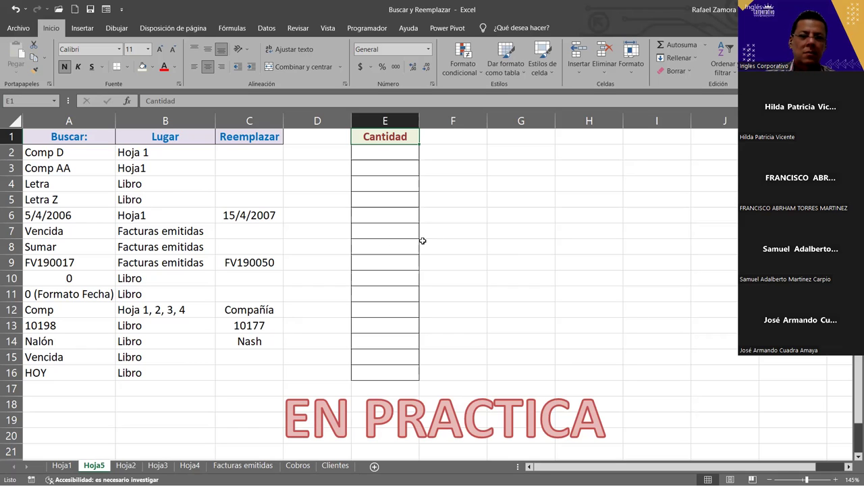
click(570, 251)
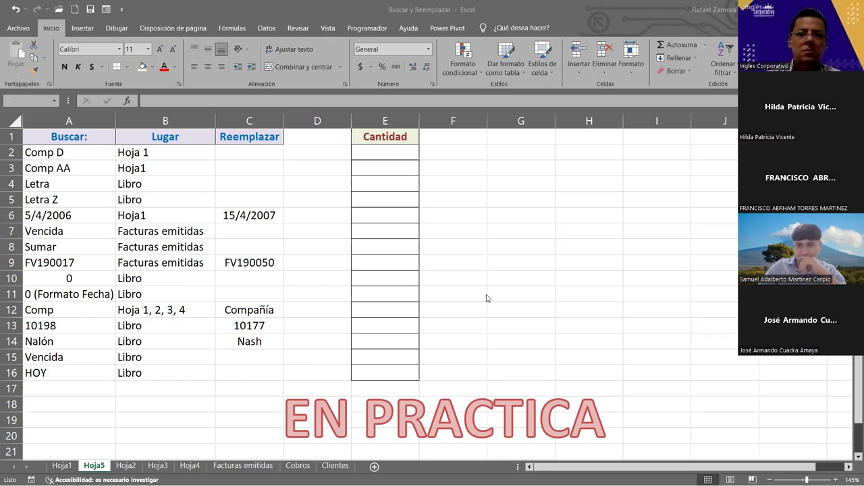
Apply all borders to the practice table's data rows A2:C16.
click(384, 164)
mouse_move(41, 152)
mouse_down()
mouse_move(265, 384)
mouse_move(267, 368)
mouse_up()
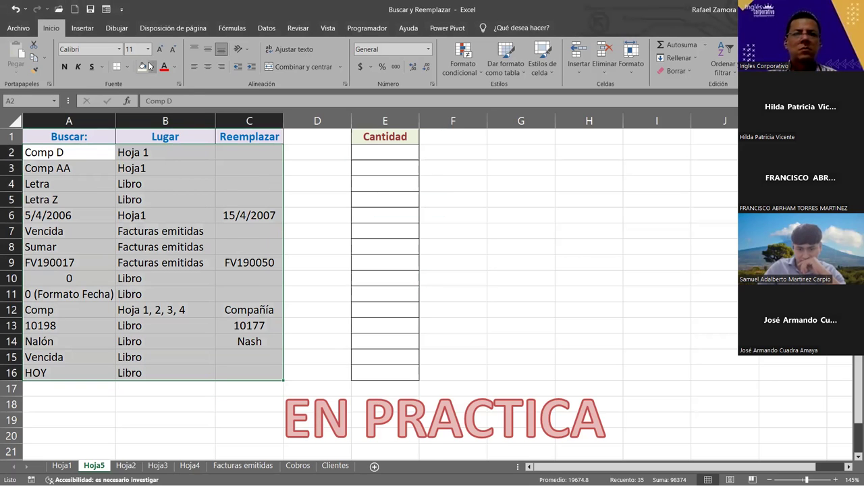
click(126, 69)
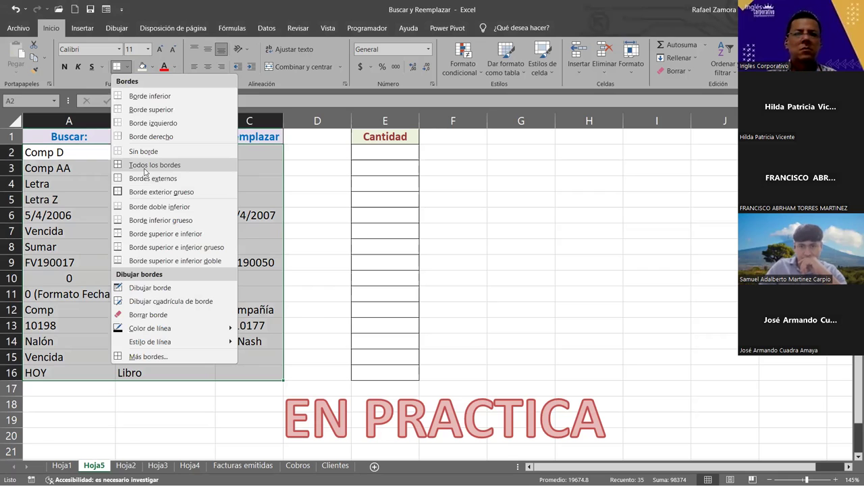
click(155, 164)
click(345, 247)
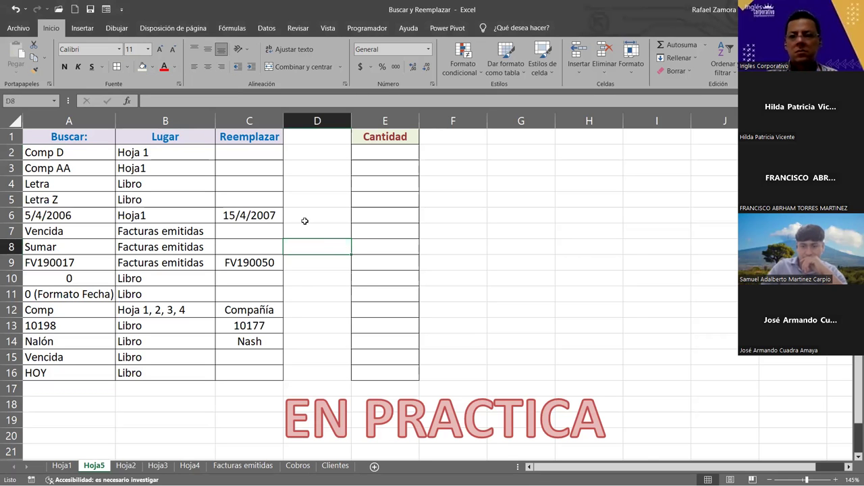
Autofit columns A, B and C, then select the header cells A1:C1.
double_click(115, 121)
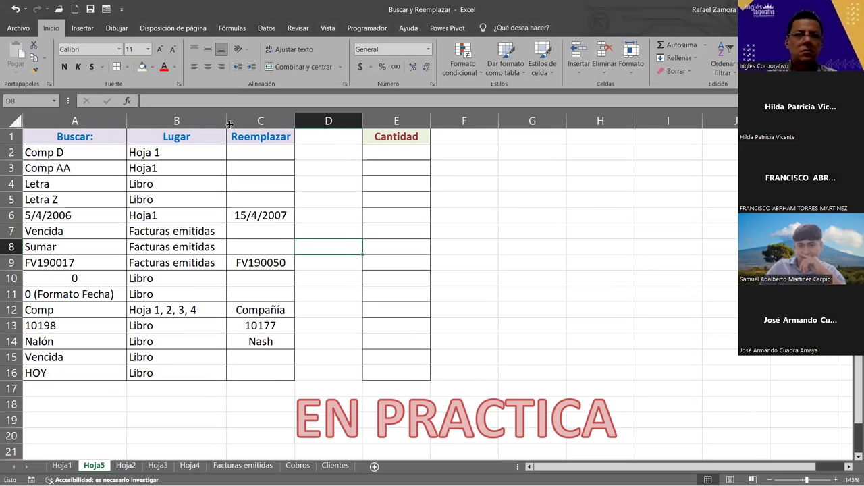
double_click(228, 122)
double_click(302, 119)
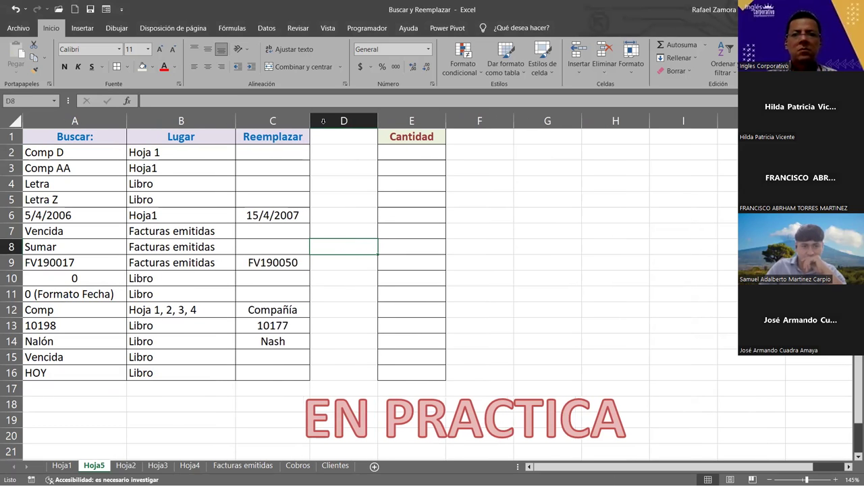
drag(98, 136, 256, 137)
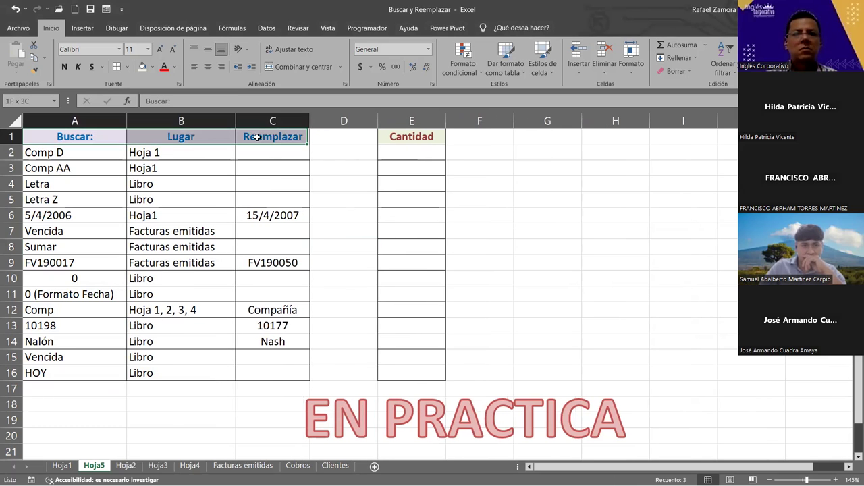
Give the Buscar, Lugar and Reemplazar headers a dark blue fill with white text.
click(152, 67)
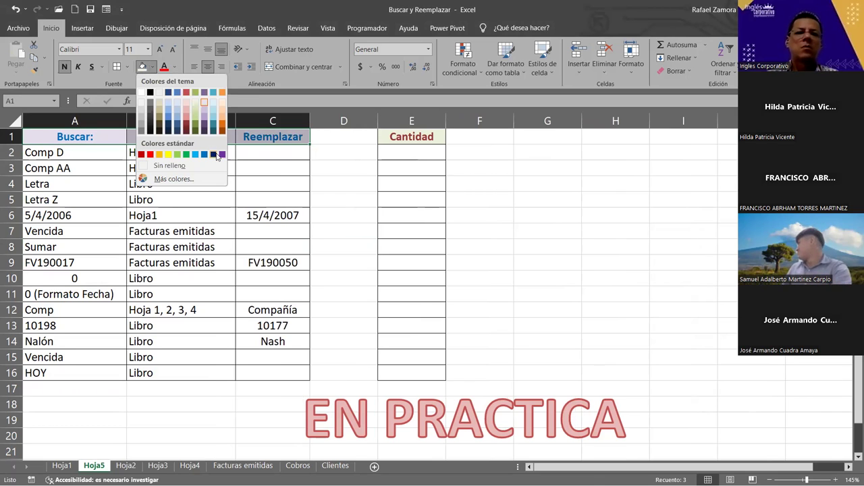
click(214, 155)
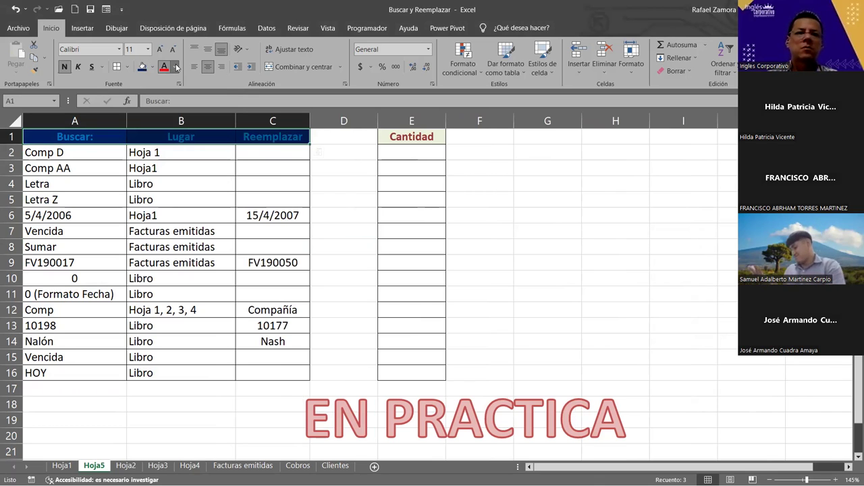
click(175, 68)
click(163, 106)
click(488, 286)
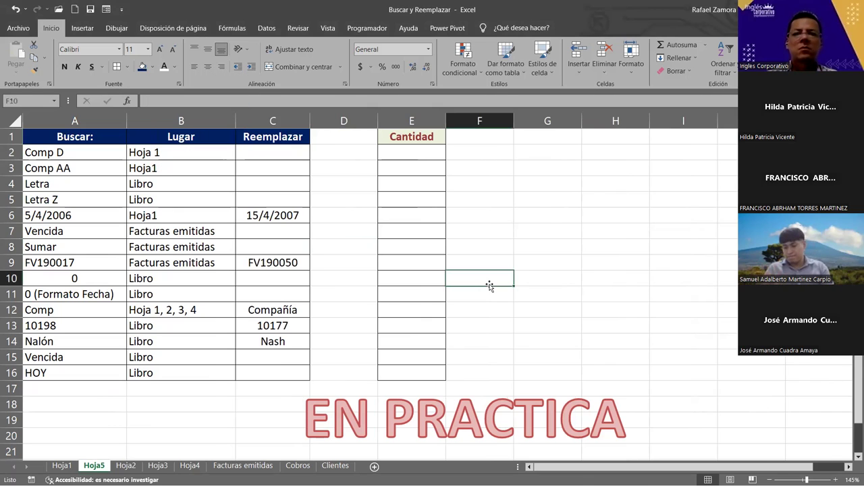
Fill the Cantidad header in E1 yellow.
click(424, 136)
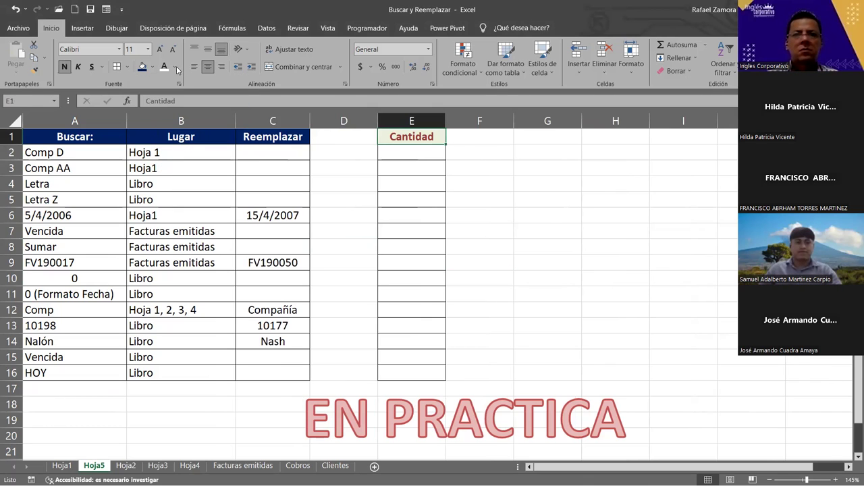
click(153, 66)
click(169, 155)
click(493, 232)
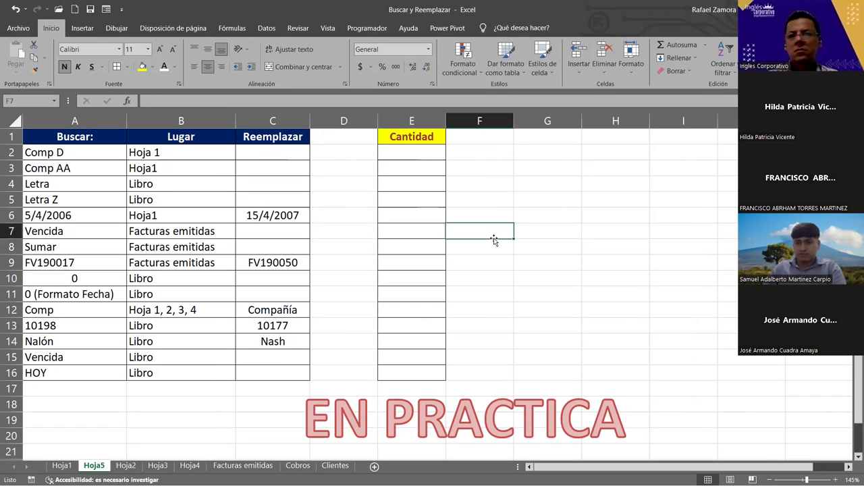
click(419, 156)
click(514, 310)
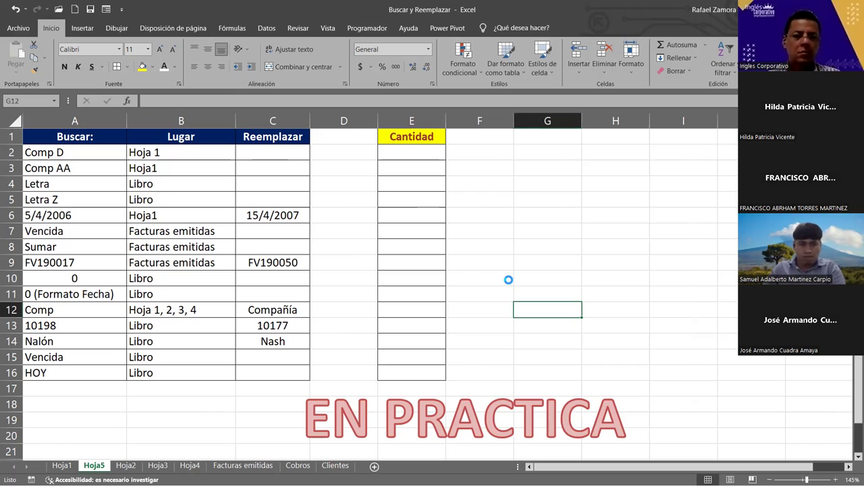
click(511, 294)
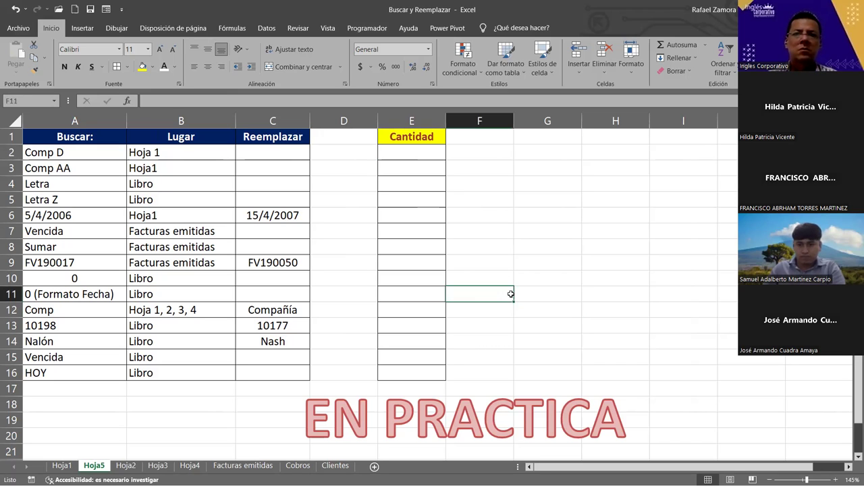
click(529, 262)
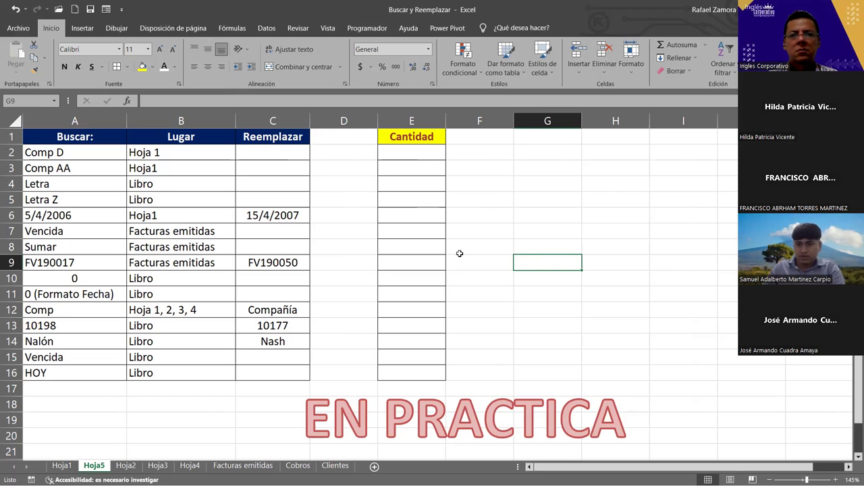
drag(65, 133, 373, 356)
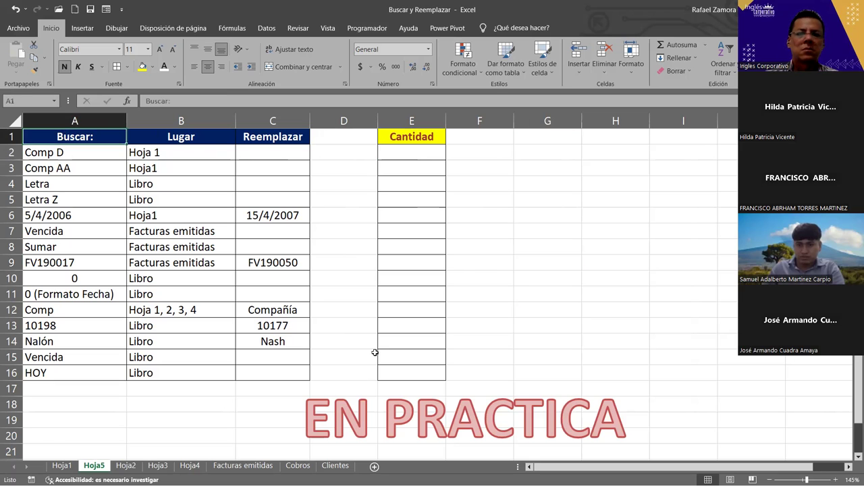
key(ctrl+c)
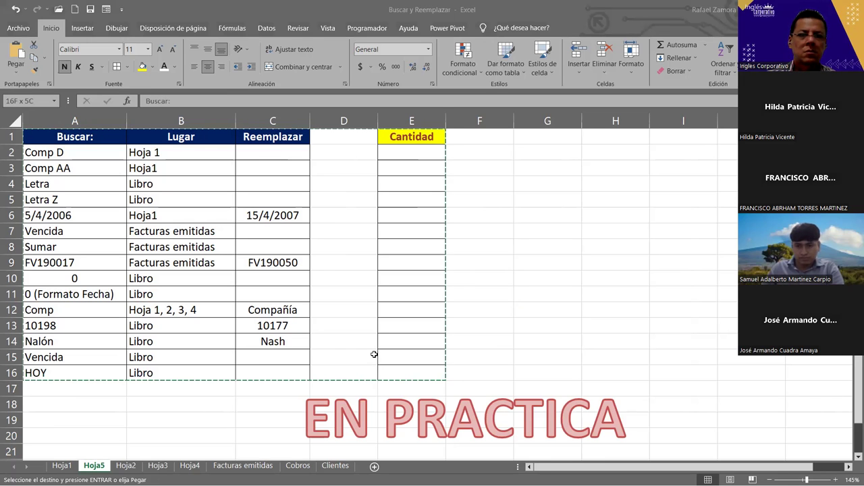
click(496, 277)
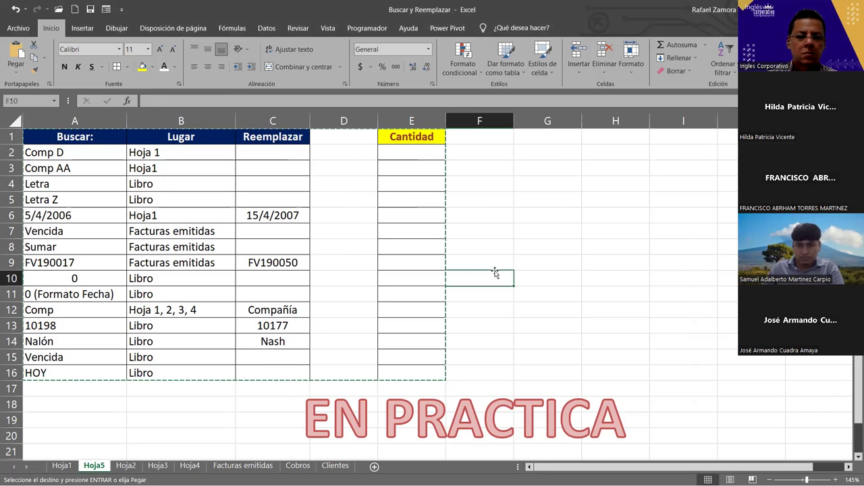
key(Escape)
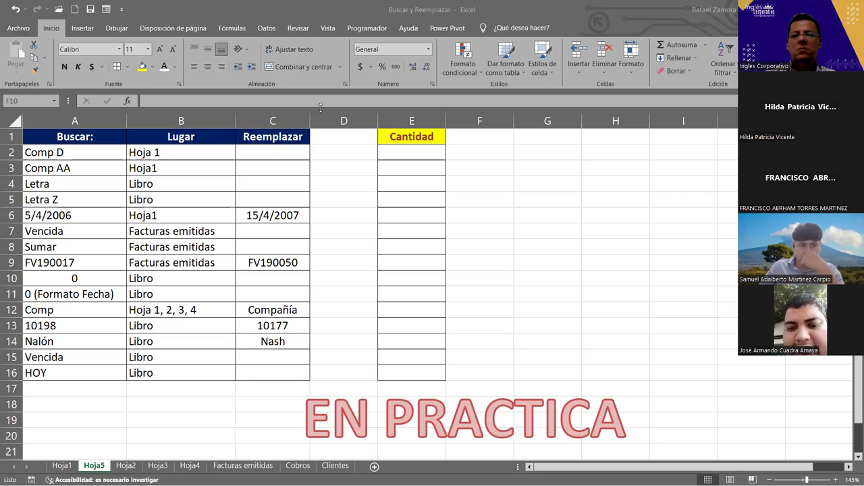
click(479, 294)
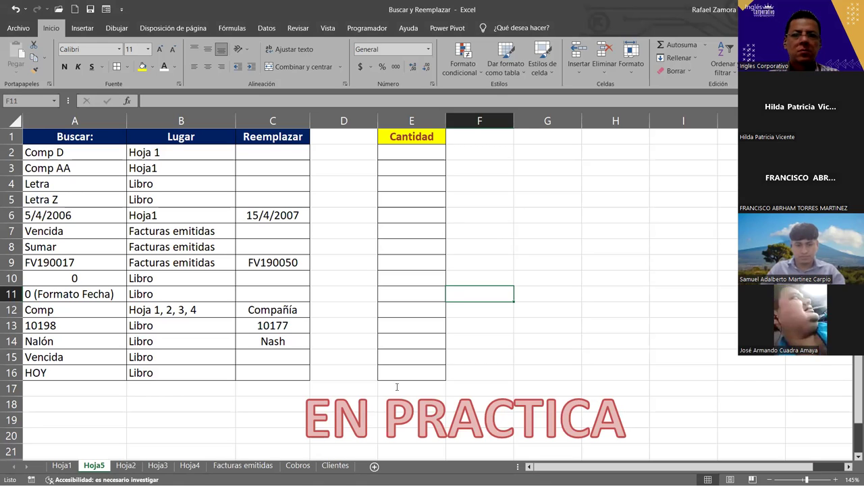
click(353, 223)
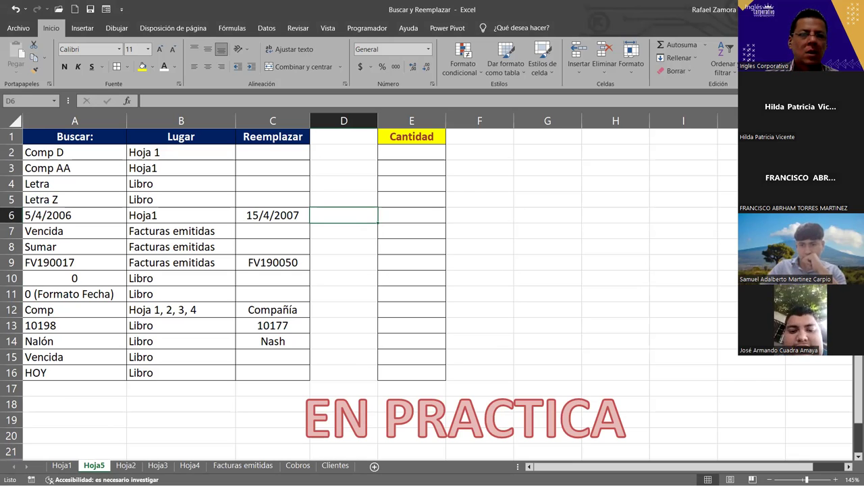
click(386, 155)
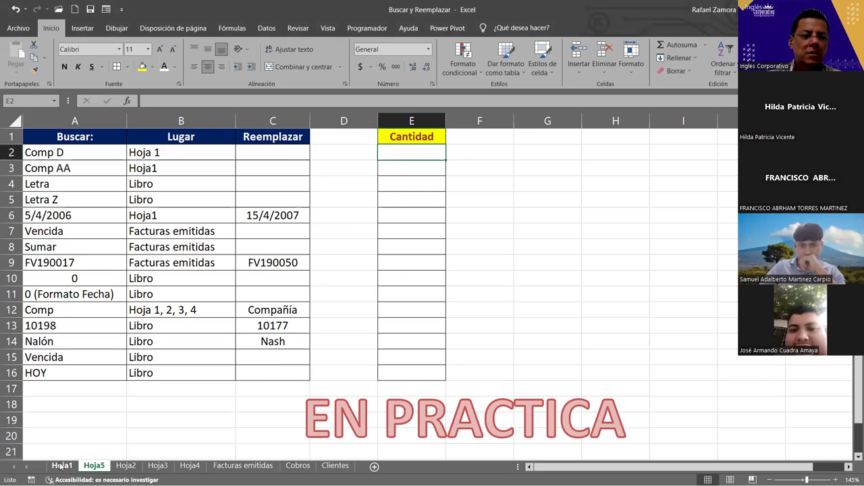
click(61, 465)
click(94, 466)
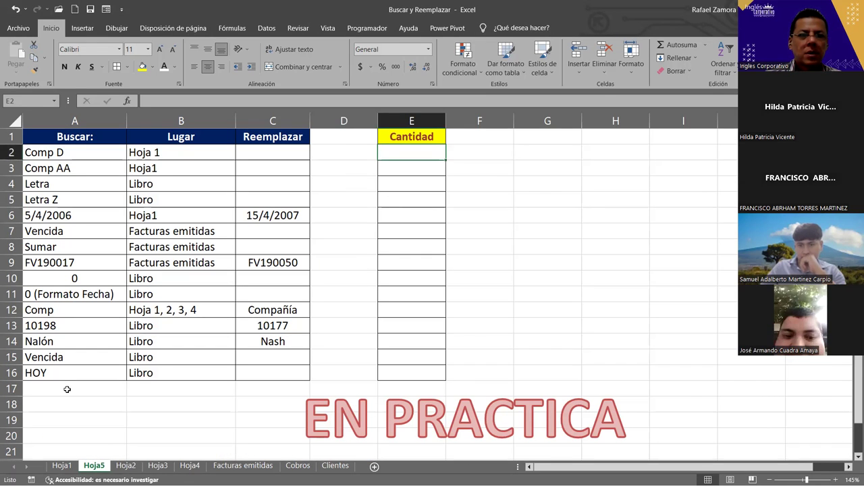
On Hoja1, search for 'Comp D' with no format condition, limited to the current sheet.
click(62, 466)
click(235, 261)
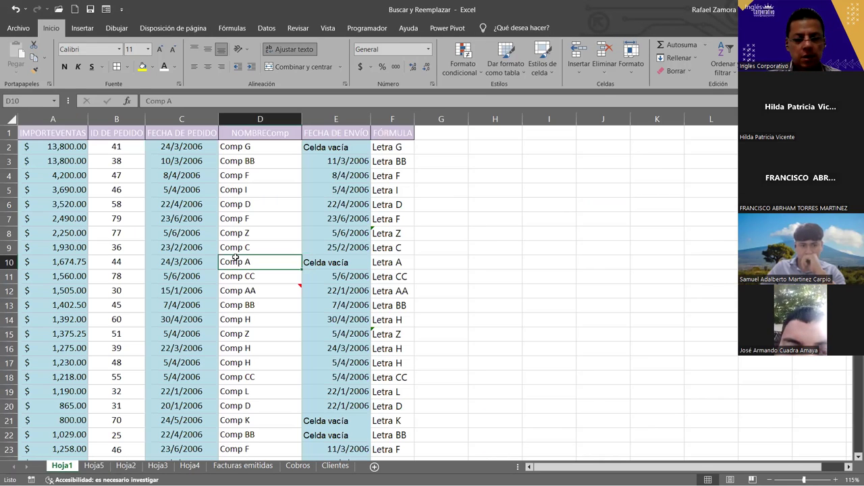
key(ctrl+b)
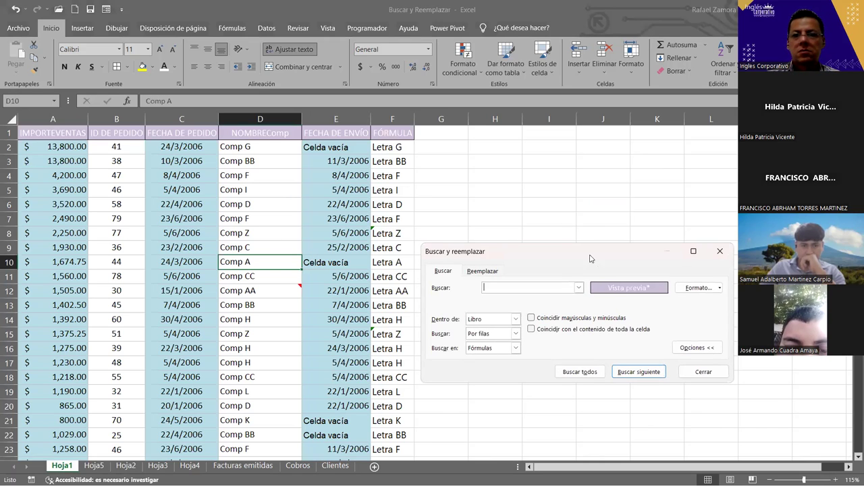
drag(587, 251, 472, 139)
text(Comp D)
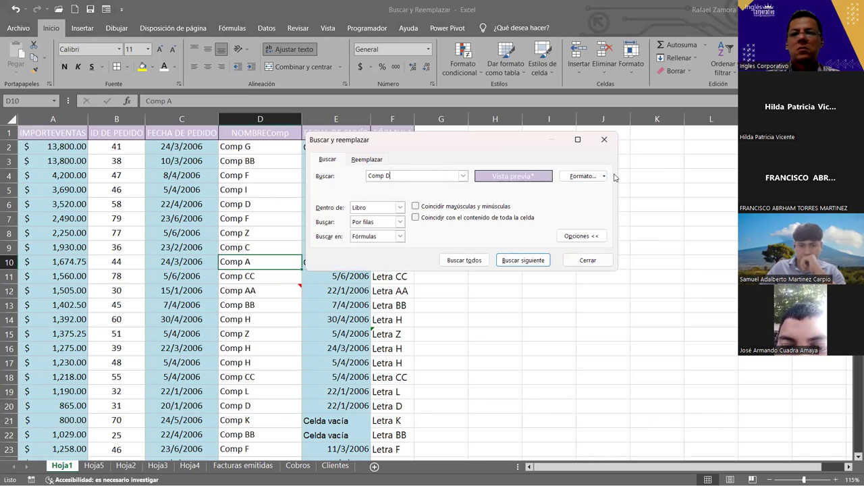
click(603, 176)
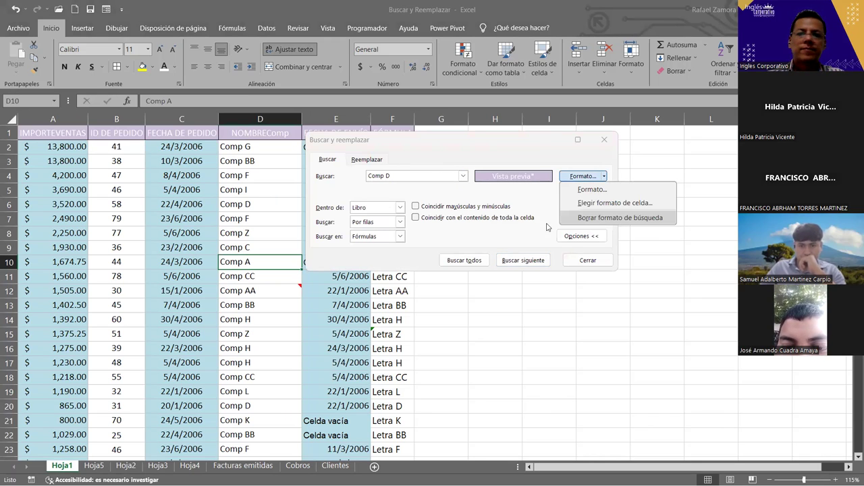
click(618, 217)
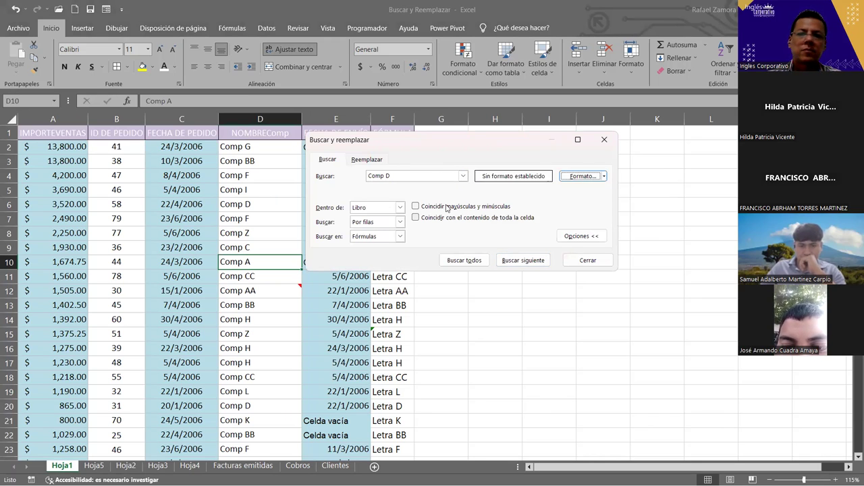
click(399, 207)
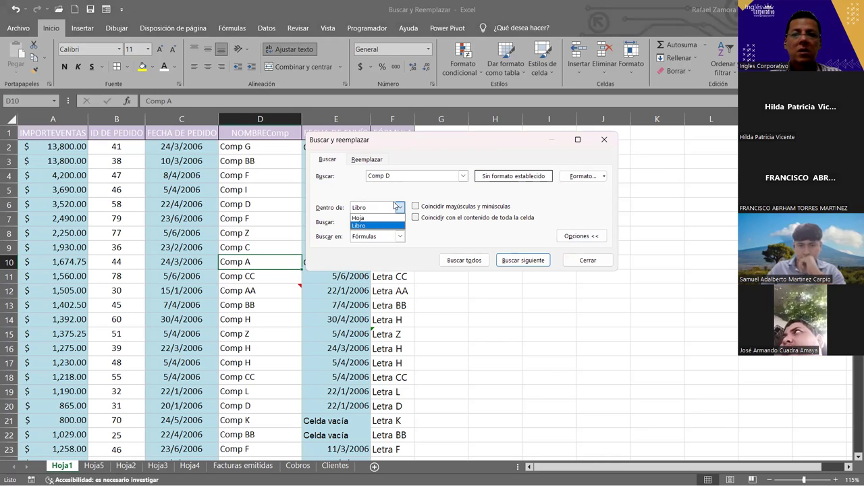
click(364, 218)
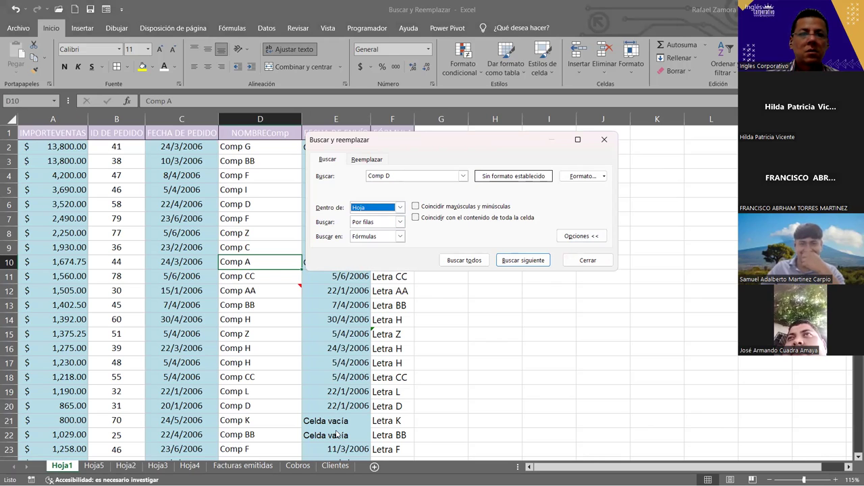
key(Escape)
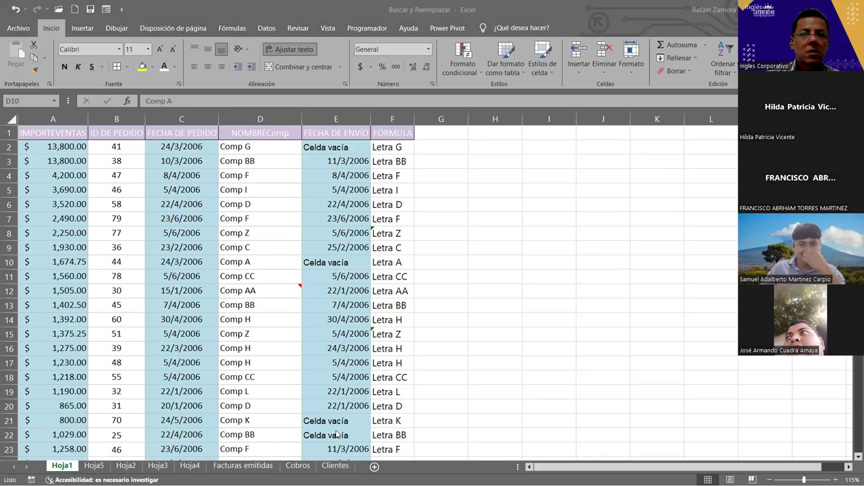
Find all Comp D cells by value and enter the count 7 in Hoja5's E2.
key(ctrl+b)
click(400, 236)
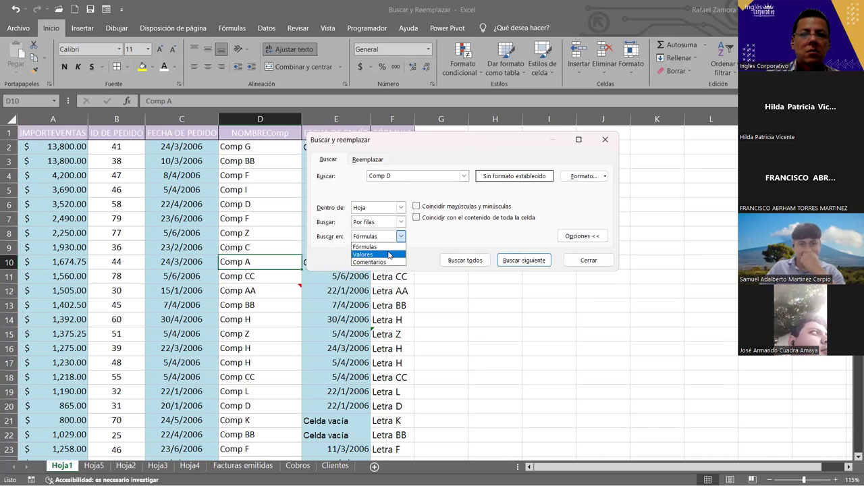
click(389, 255)
click(465, 259)
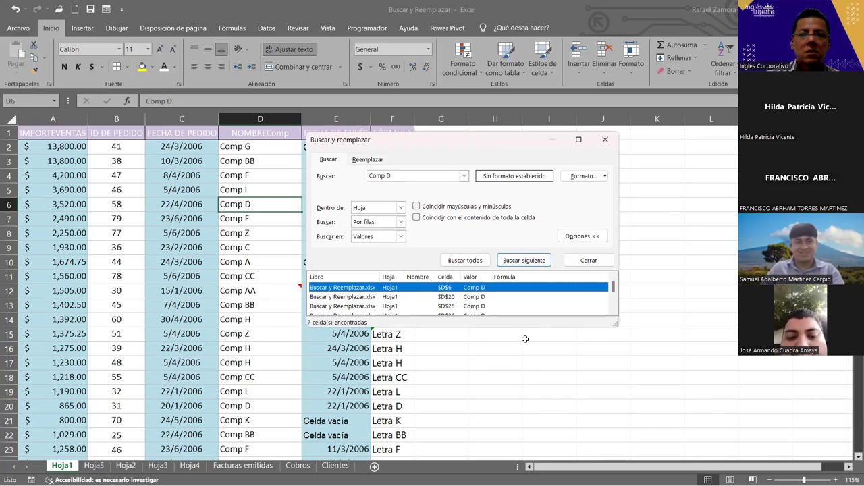
click(606, 140)
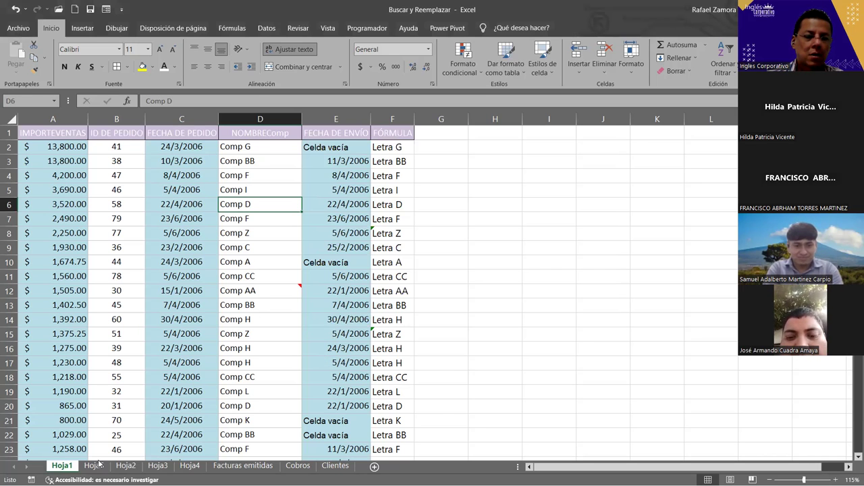
click(94, 466)
text(7)
key(Return)
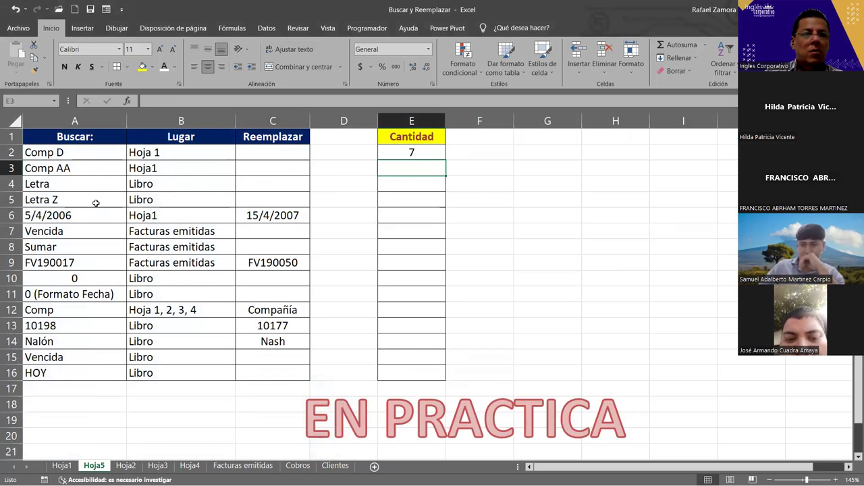
On Hoja1, find all cells containing 'Comp AA'.
click(62, 466)
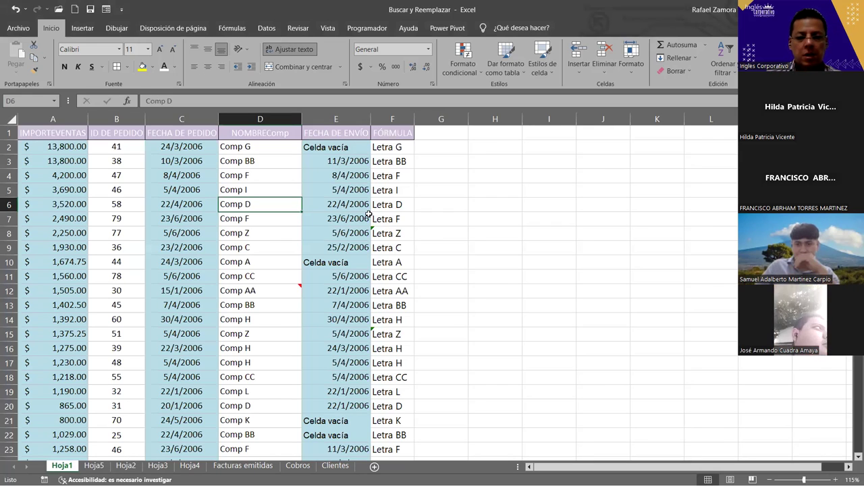
key(ctrl+b)
click(396, 216)
key(BackSpace)
text(AA)
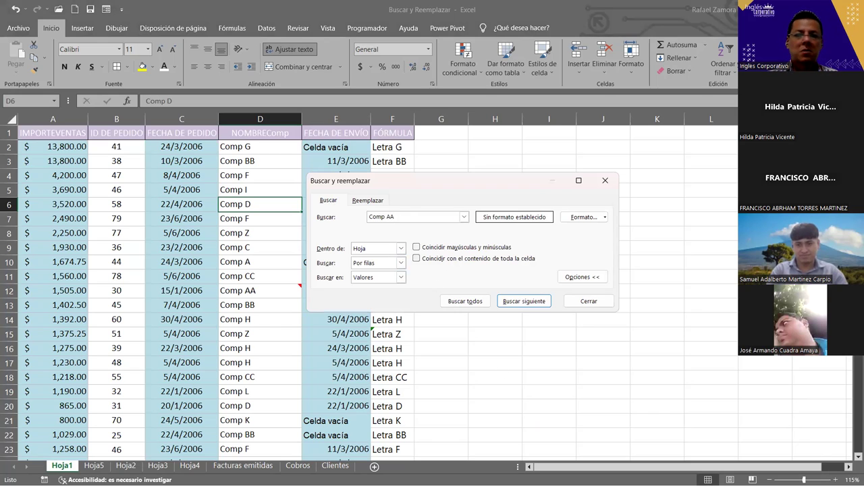
click(474, 309)
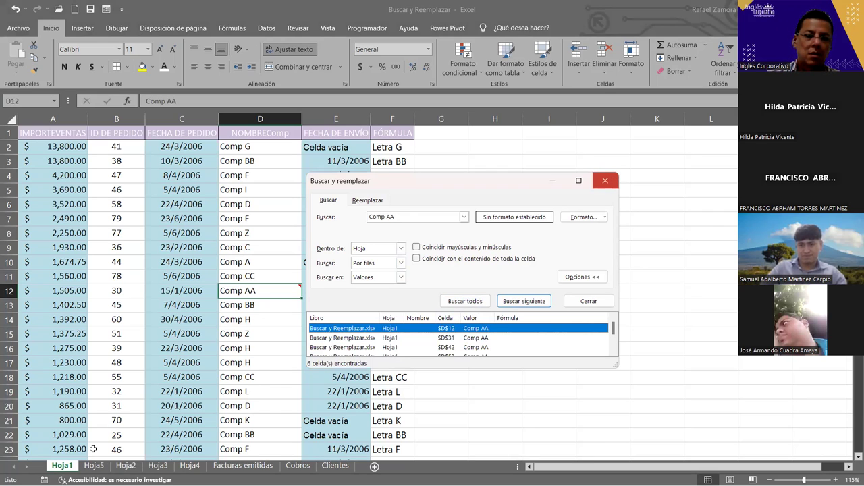
Enter the count 6 in Cantidad cell E3 on Hoja5.
click(93, 465)
text(6)
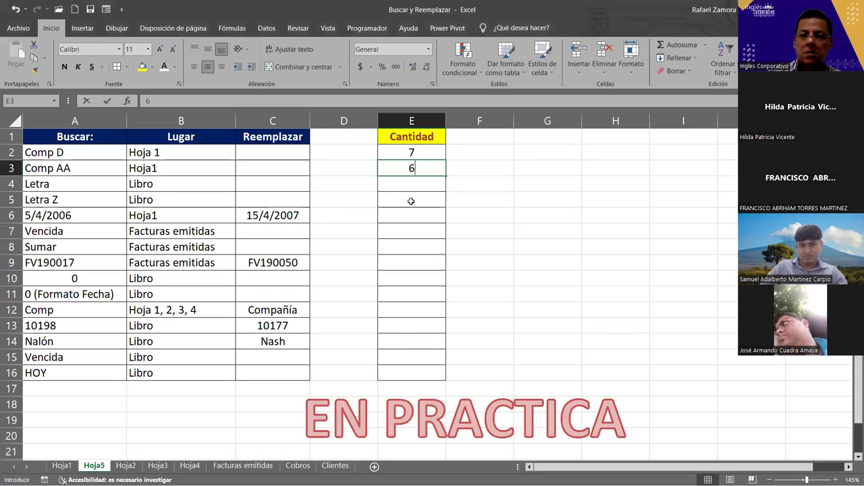
key(Return)
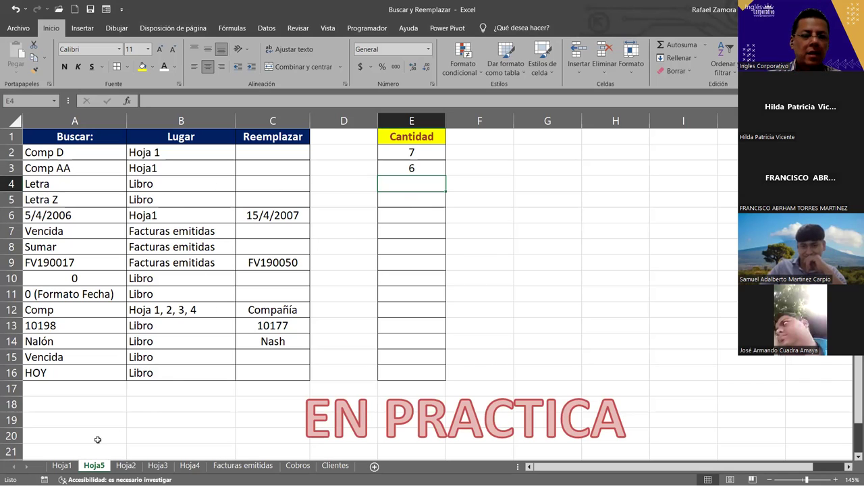
From Hoja1, find all 'Letra' cells with the search scope set to Workbook.
click(62, 466)
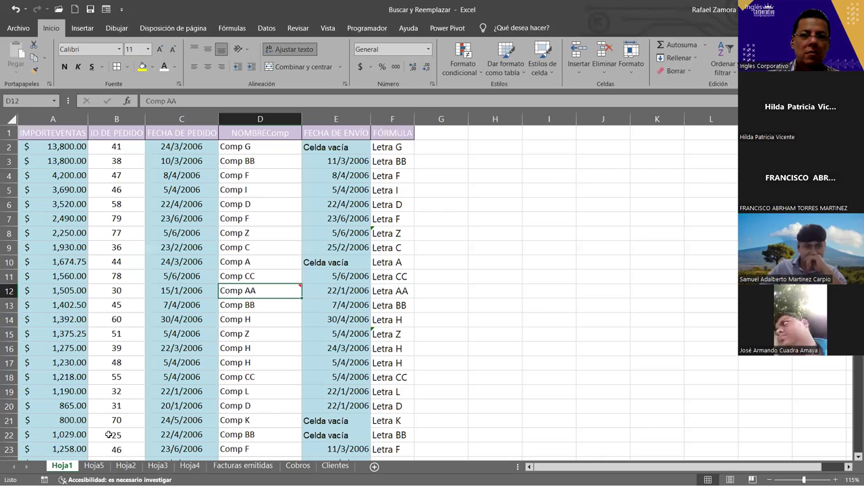
click(466, 206)
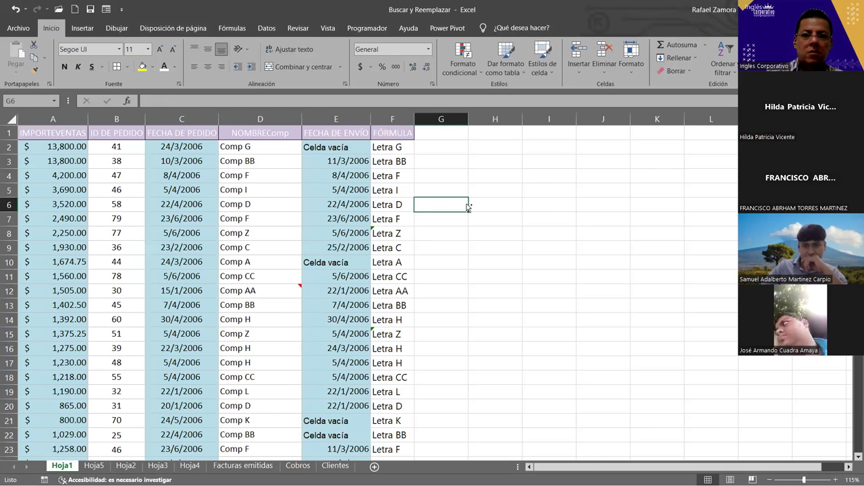
key(ctrl+b)
text(Letra)
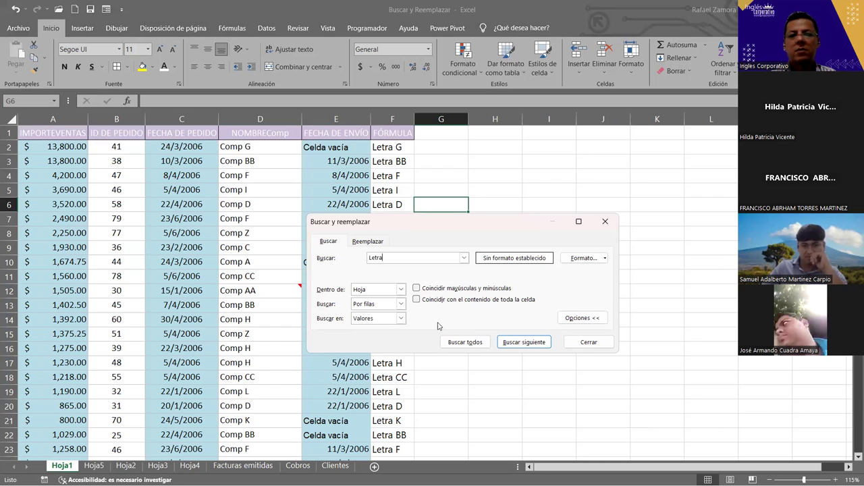
click(400, 289)
click(385, 307)
click(465, 342)
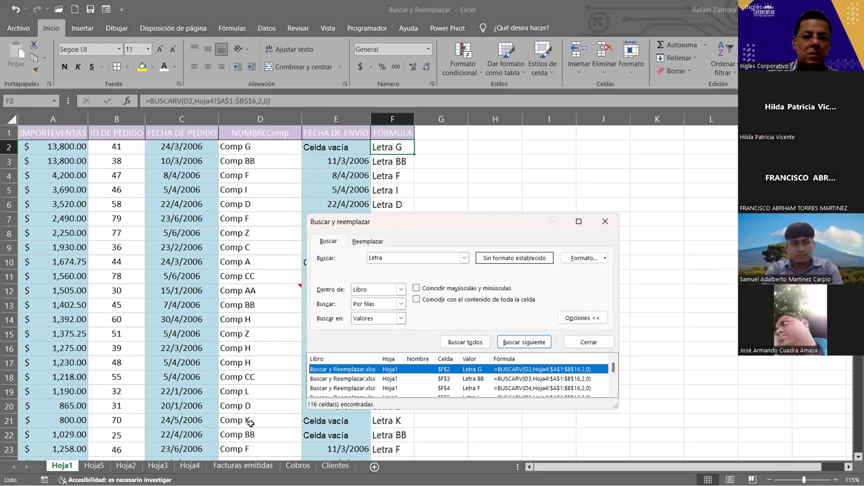
Enter 116 in Hoja5 cell E4 and close the Find dialog.
key(ctrl+Page_Down)
click(431, 185)
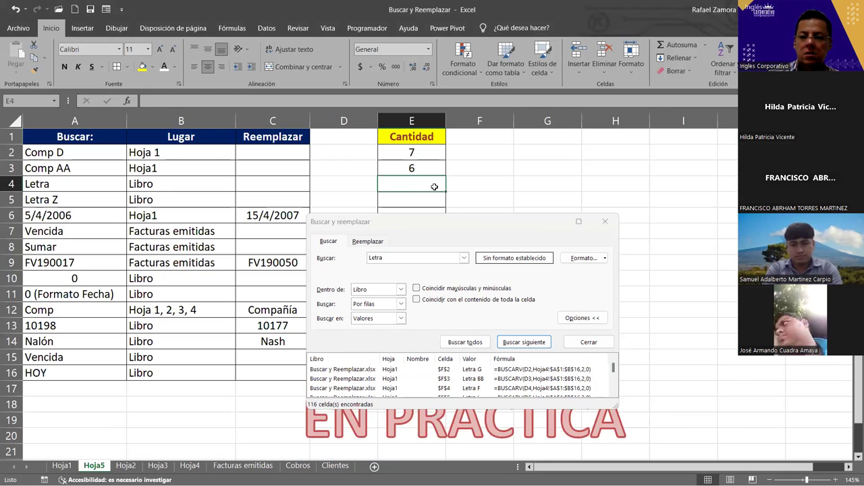
text(116)
key(Return)
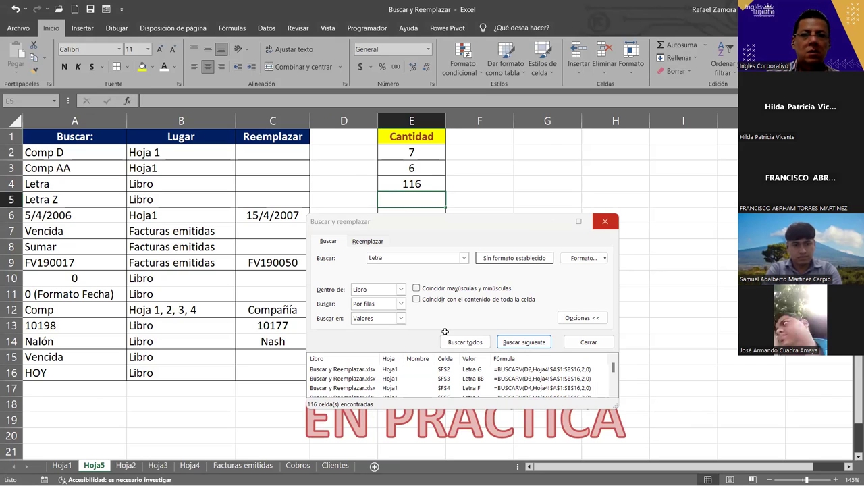
key(Escape)
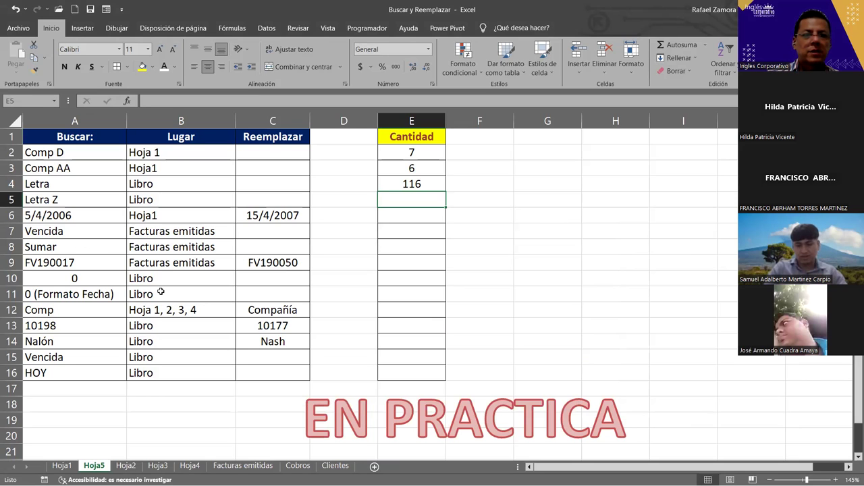
From Hoja1's Letra Z cell F8, find all 'Letra Z' cells in the workbook.
click(63, 466)
click(382, 233)
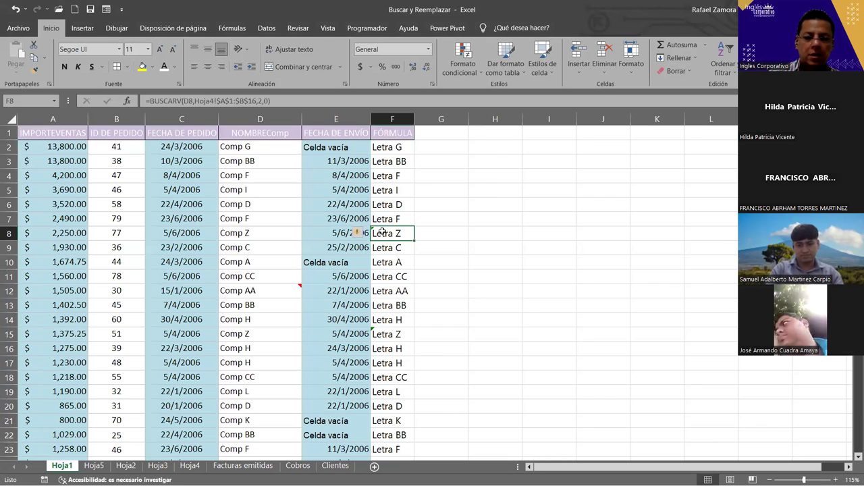
key(ctrl+b)
text(Letra Z)
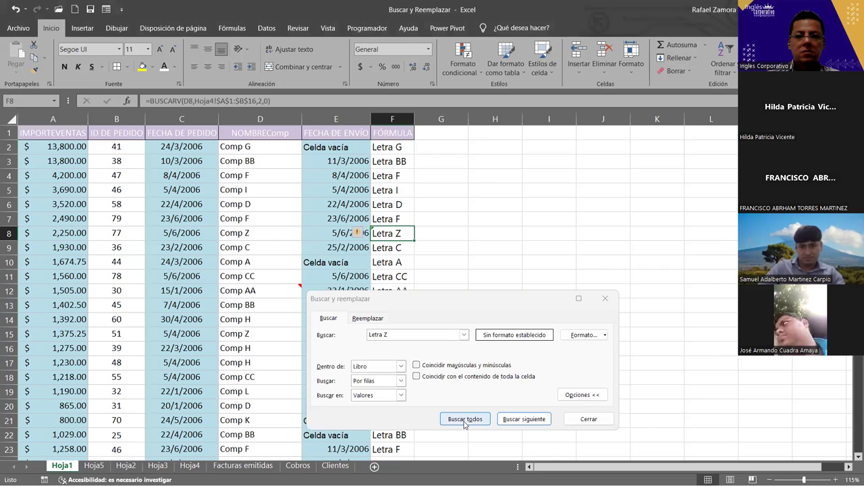
click(464, 420)
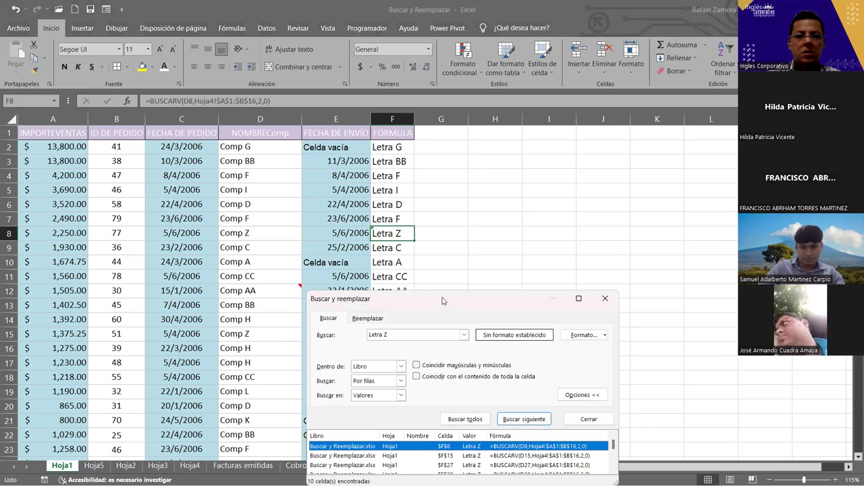
drag(442, 300, 446, 143)
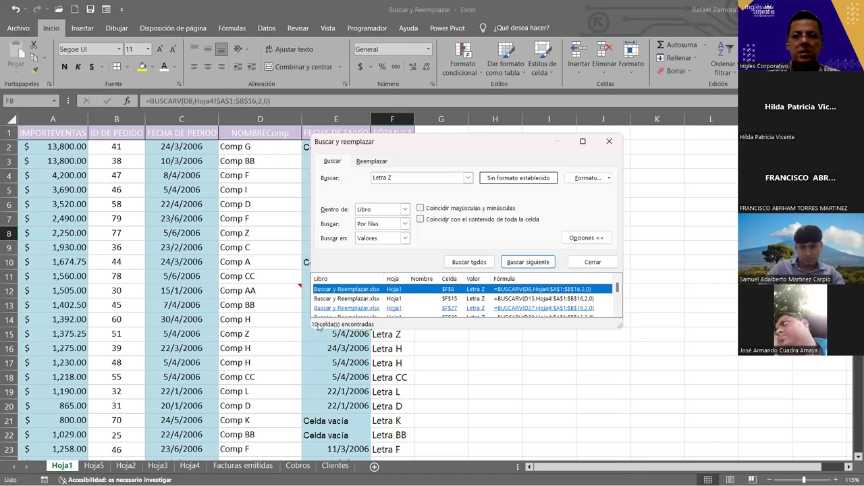
Close the Find dialog and enter 10 in Hoja5 cell E5.
click(96, 465)
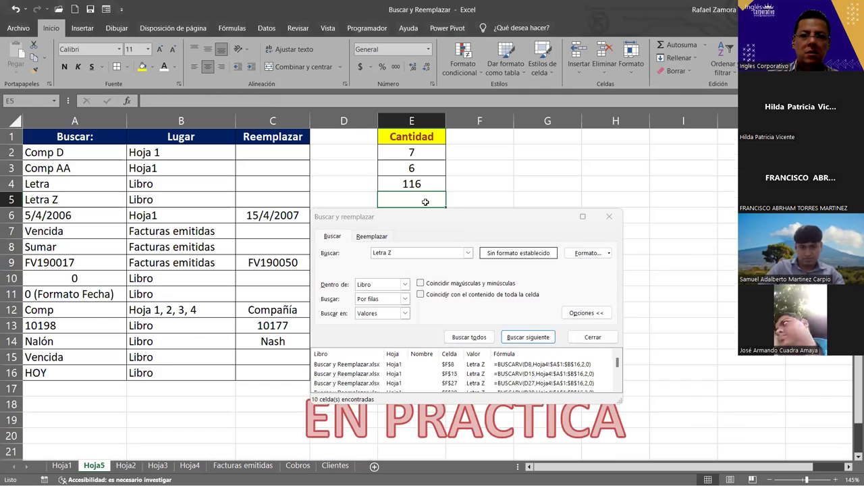
click(699, 233)
text(10)
key(Return)
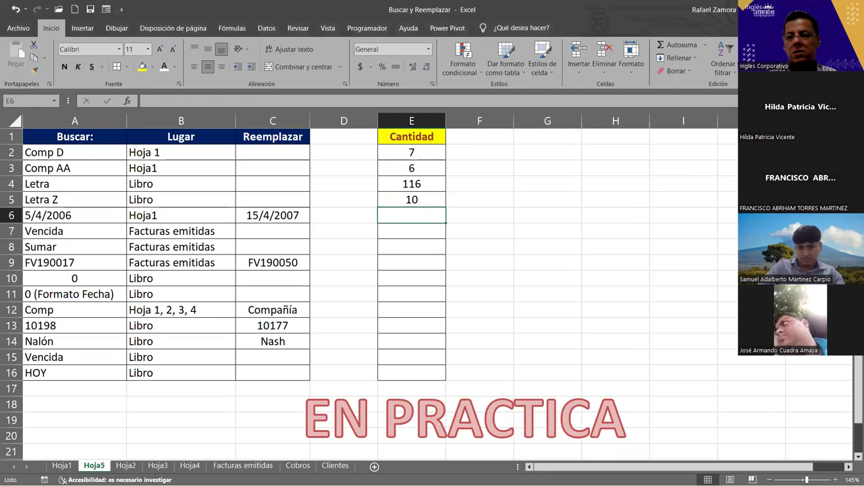
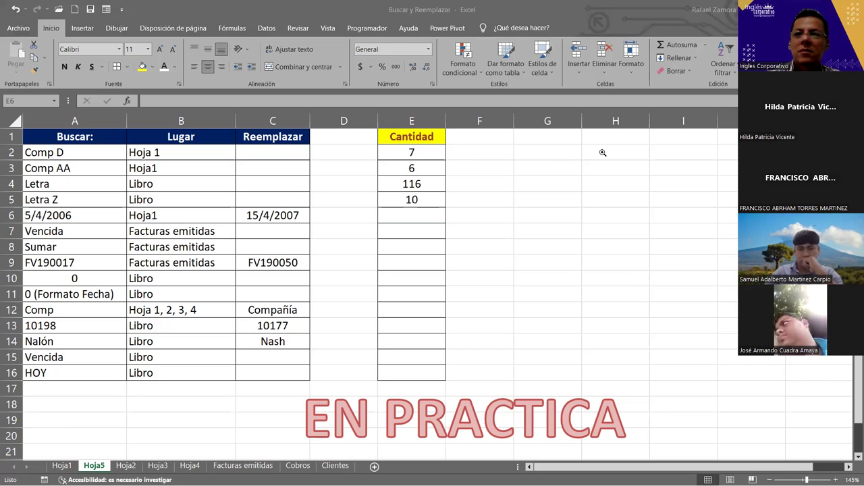
Inspect cells on Hoja5, including the blank Cantidad cell E6 and the 5/4/2006 date in A6.
click(601, 233)
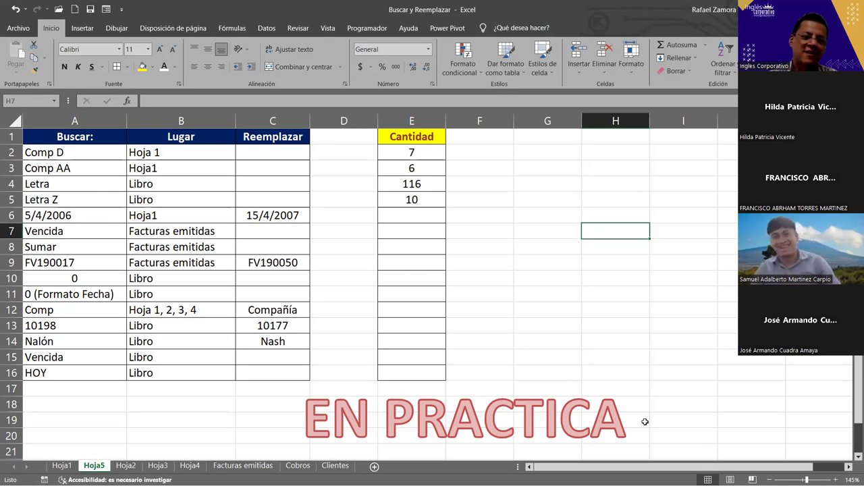
click(570, 297)
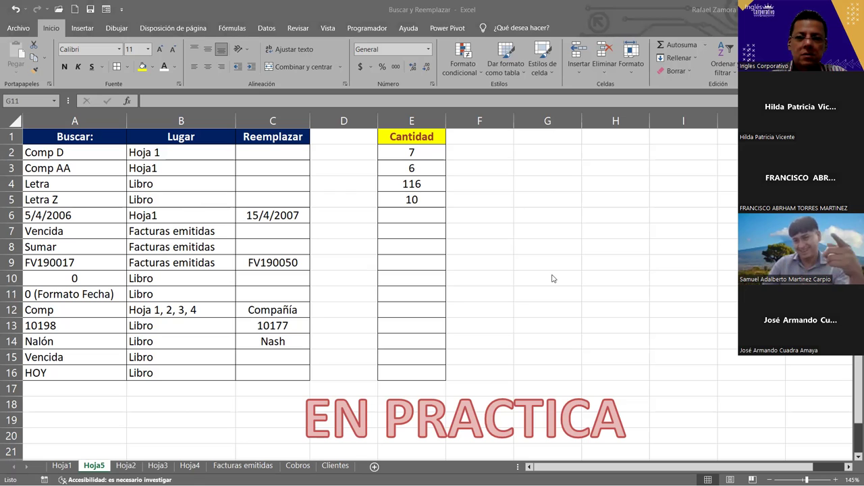
click(527, 294)
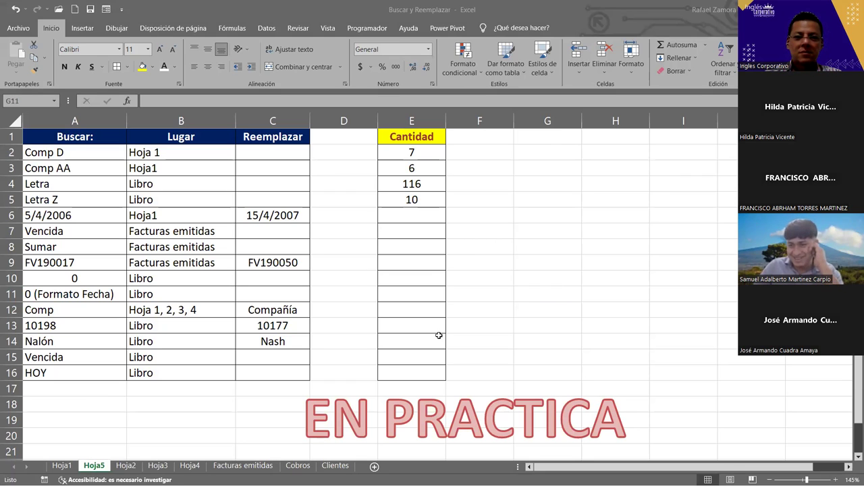
click(409, 216)
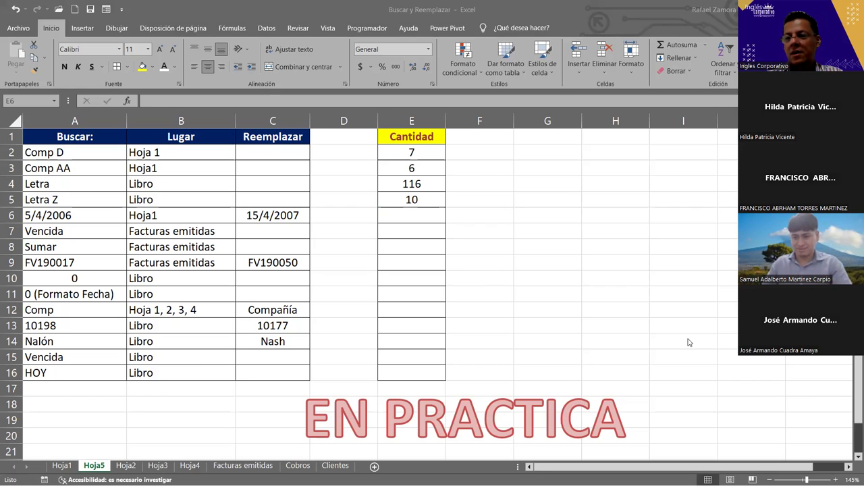
click(608, 341)
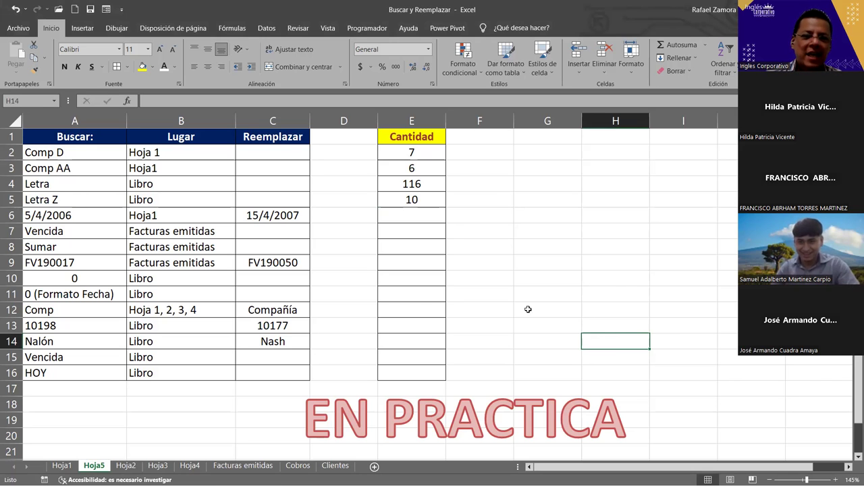
click(364, 299)
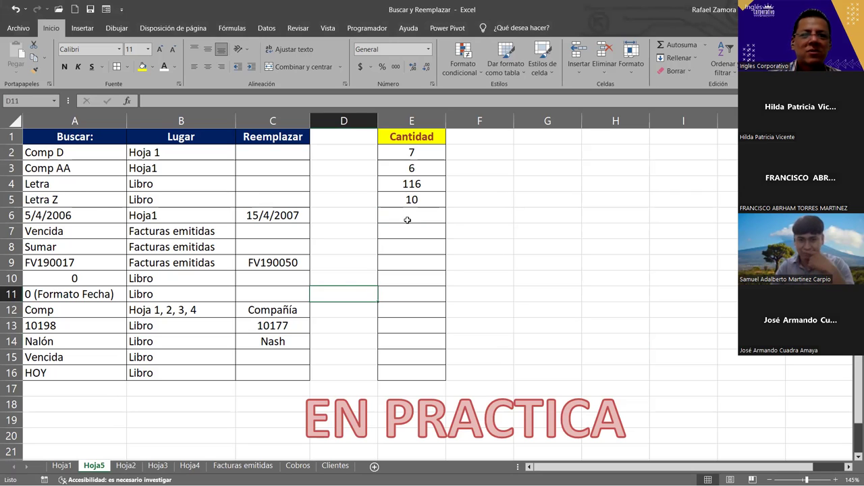
click(53, 213)
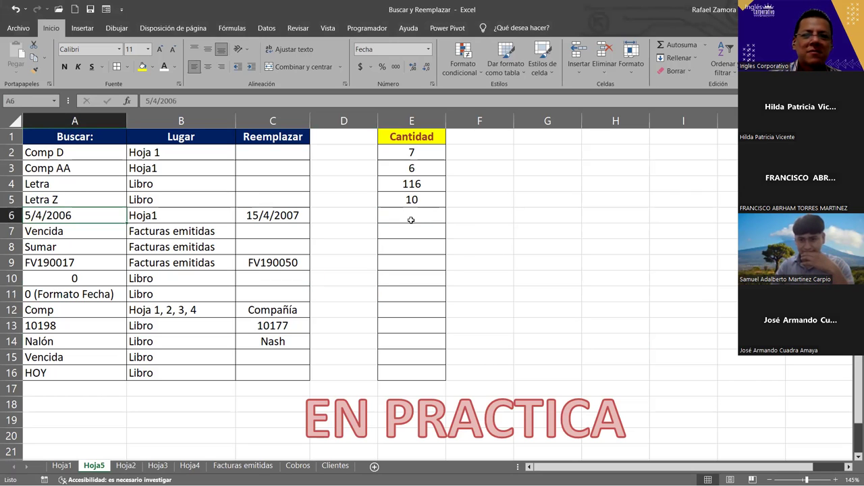
click(410, 216)
click(118, 215)
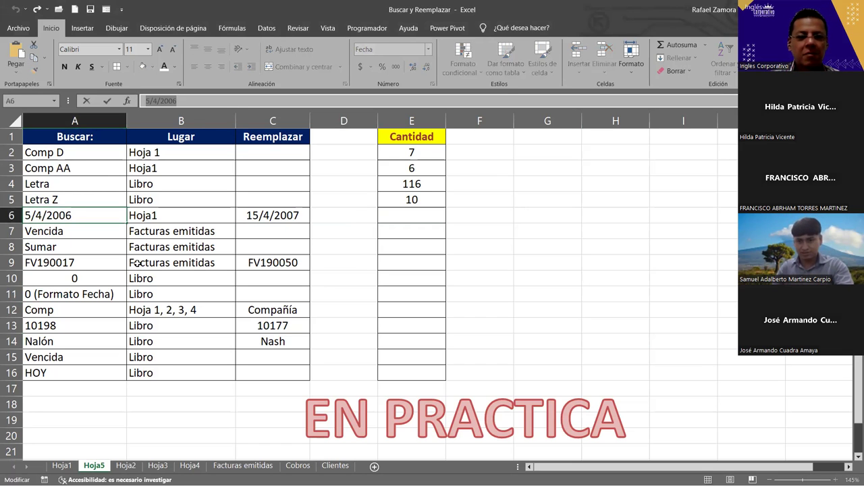
key(Escape)
Compare the Hoja1 sales table with the Hoja5 search terms in A10 and A11, ending on Hoja1.
click(61, 466)
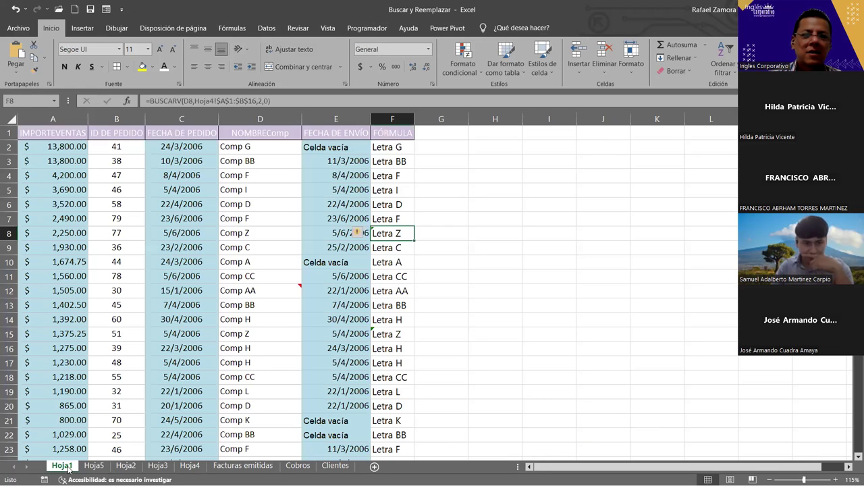
click(454, 282)
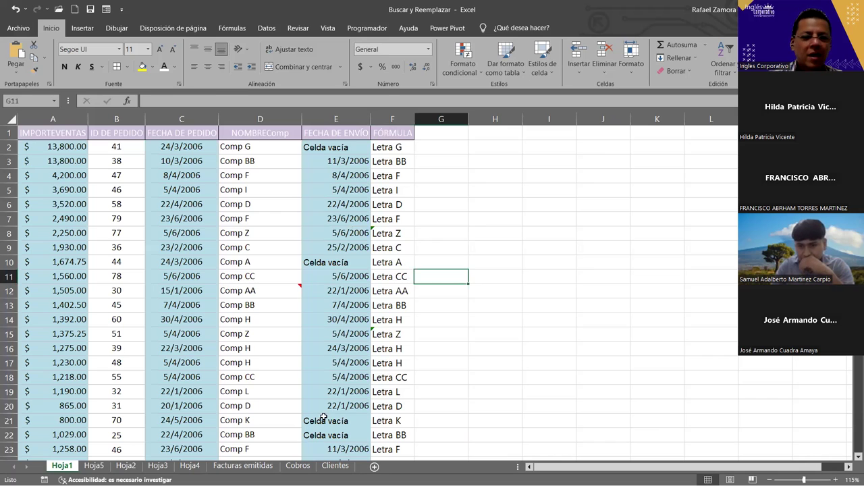
click(94, 466)
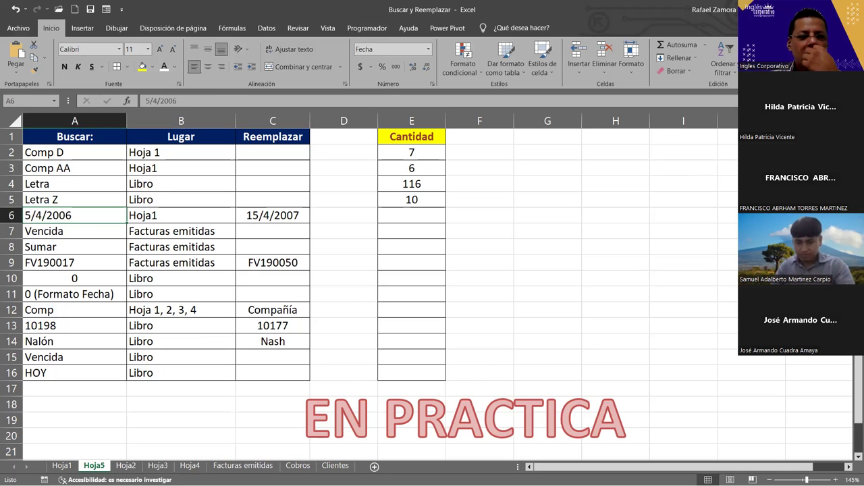
click(70, 466)
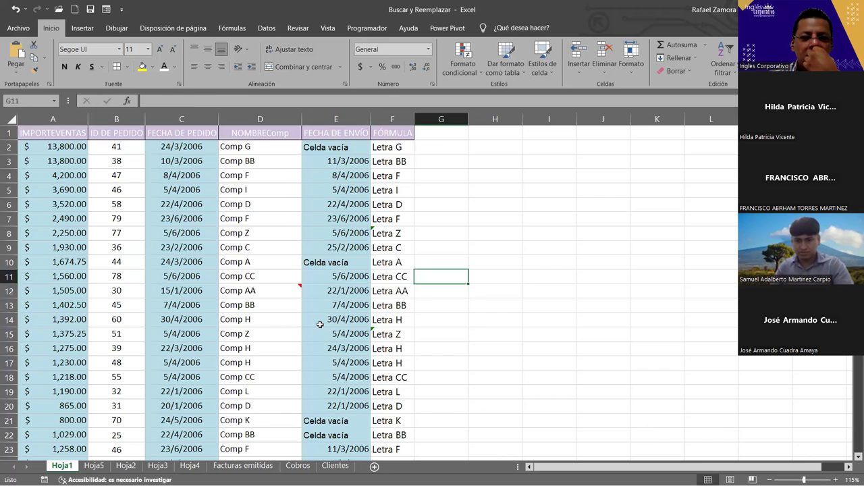
click(93, 466)
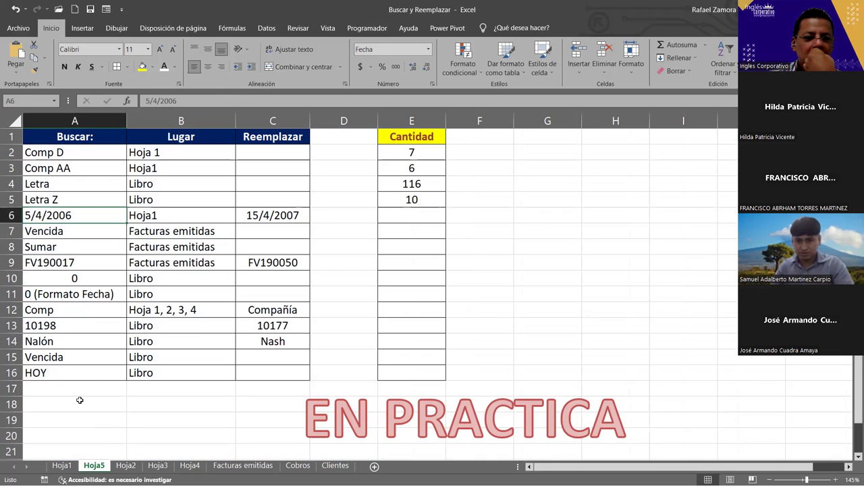
click(79, 283)
click(82, 299)
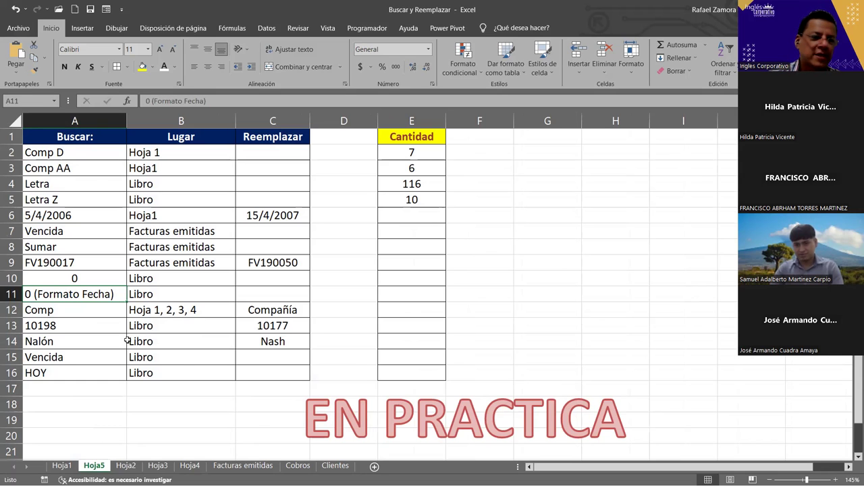
click(63, 466)
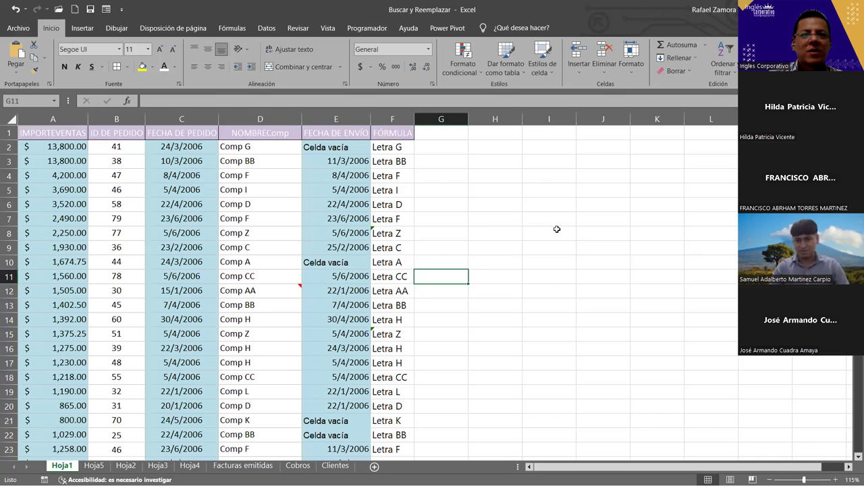
Check the 'Celda vacía' cell E2 on Hoja1, then review Hoja5's HOY and Sumar search terms.
click(342, 150)
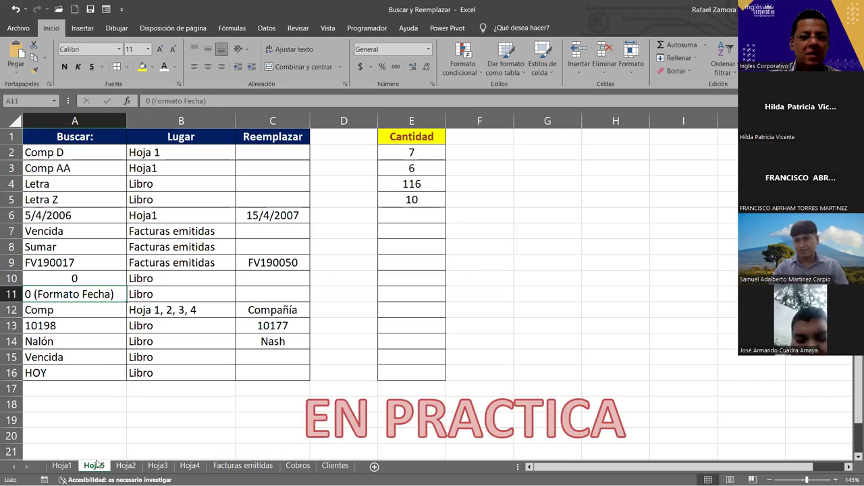
click(94, 465)
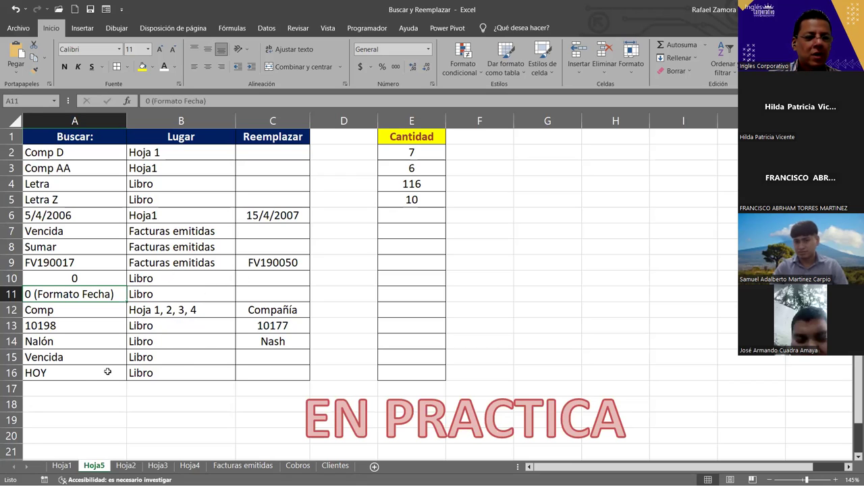
click(86, 374)
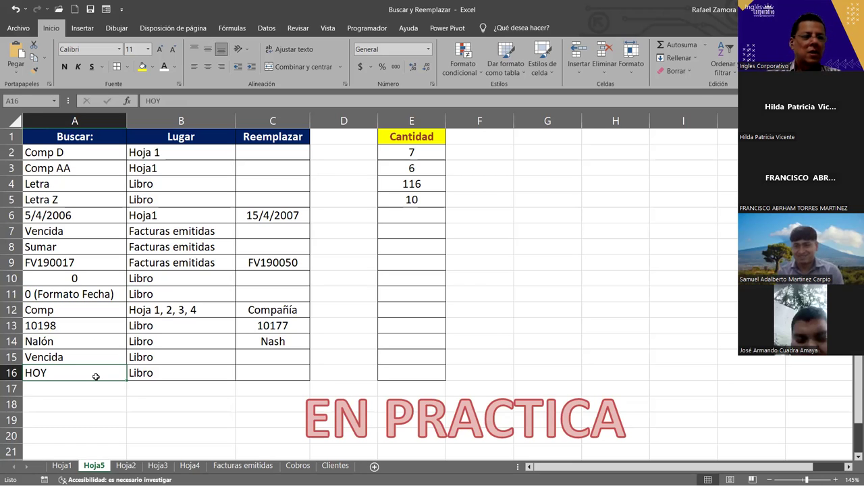
click(35, 250)
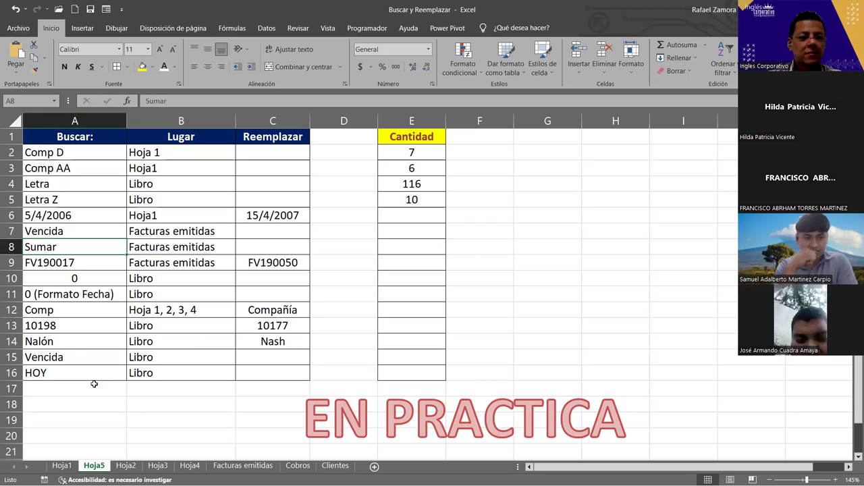
click(178, 389)
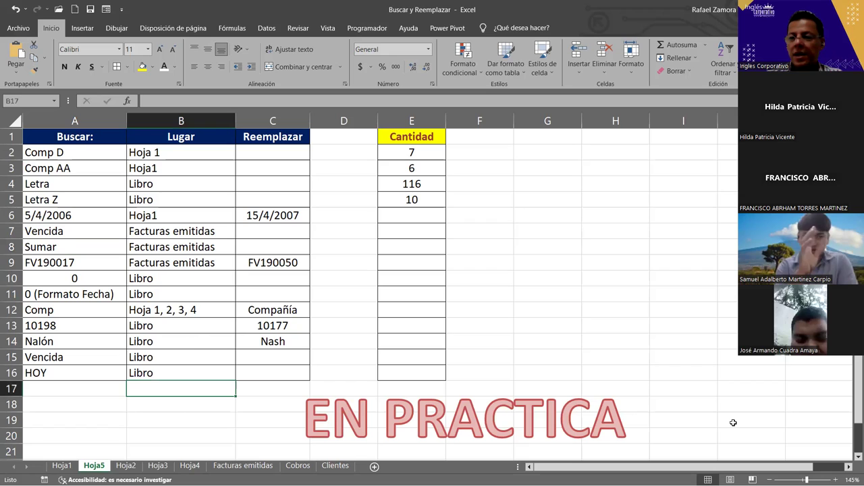